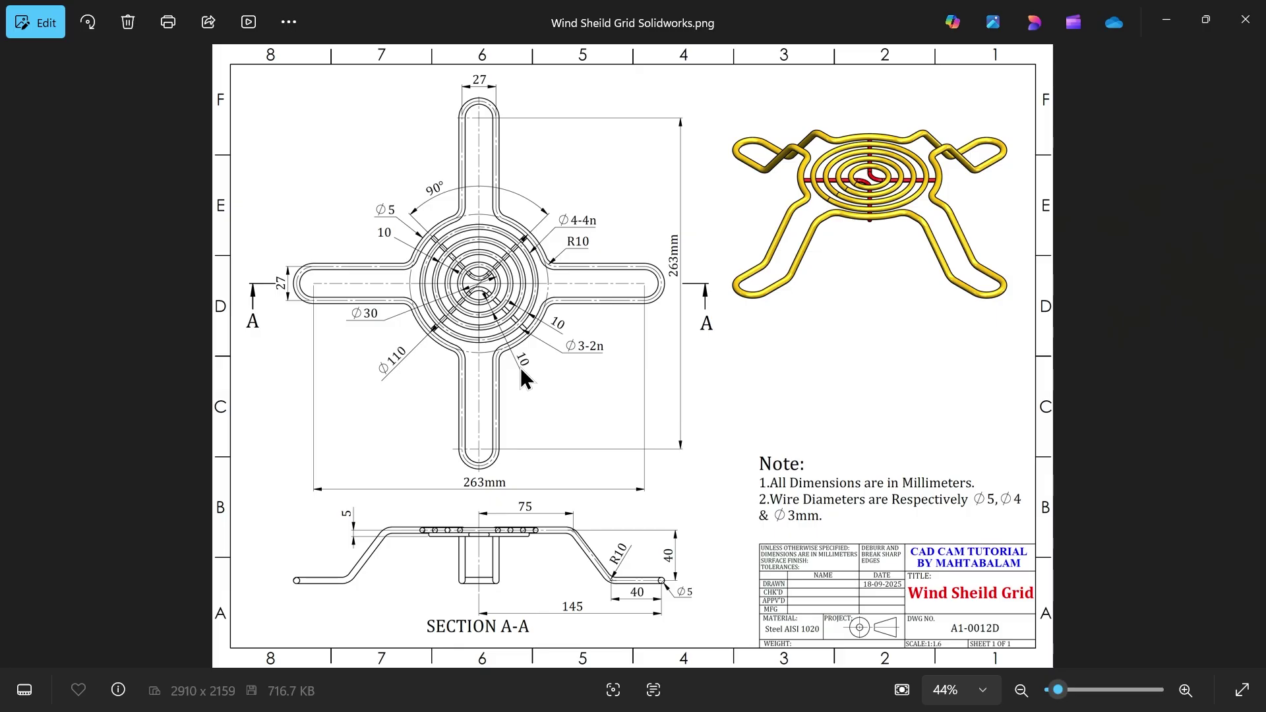
- Examine the drawing's top view, isometric view and notes for the wind shield grid's overall shape and wire diameters
{"action": "scroll", "coordinate": [536, 376], "scroll_direction": "up", "scroll_amount": 3}
{"action": "scroll", "coordinate": [923, 244], "scroll_direction": "up", "scroll_amount": 2}
{"action": "left_click_drag", "start_coordinate": [946, 249], "coordinate": [885, 364]}
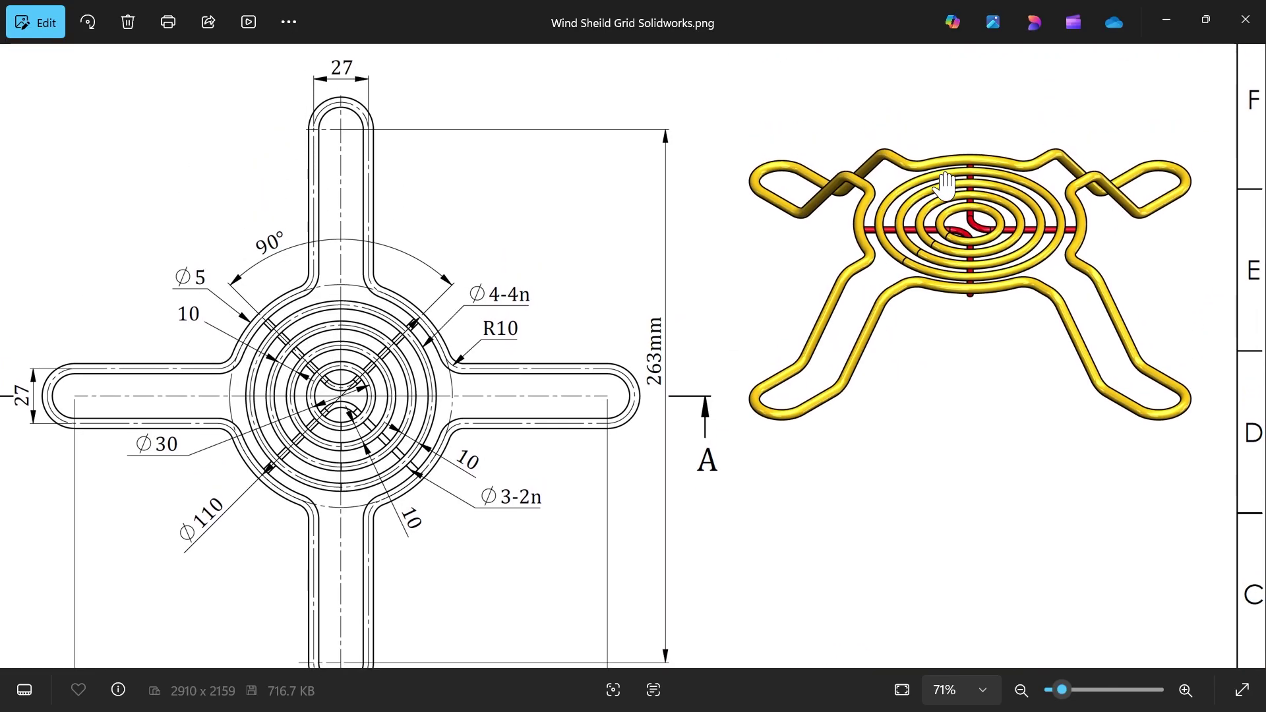
{"action": "left_click_drag", "start_coordinate": [720, 372], "coordinate": [805, 263]}
{"action": "left_click_drag", "start_coordinate": [805, 403], "coordinate": [737, 292]}
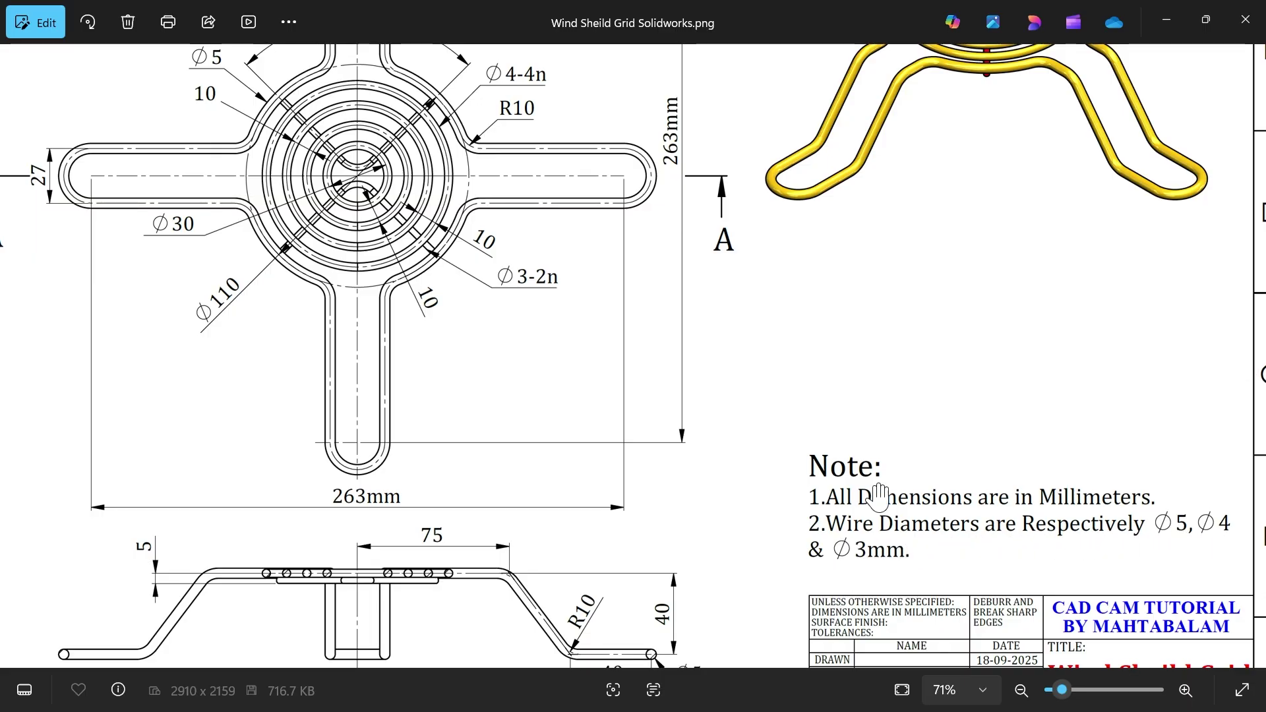
{"action": "left_click_drag", "start_coordinate": [886, 278], "coordinate": [869, 530]}
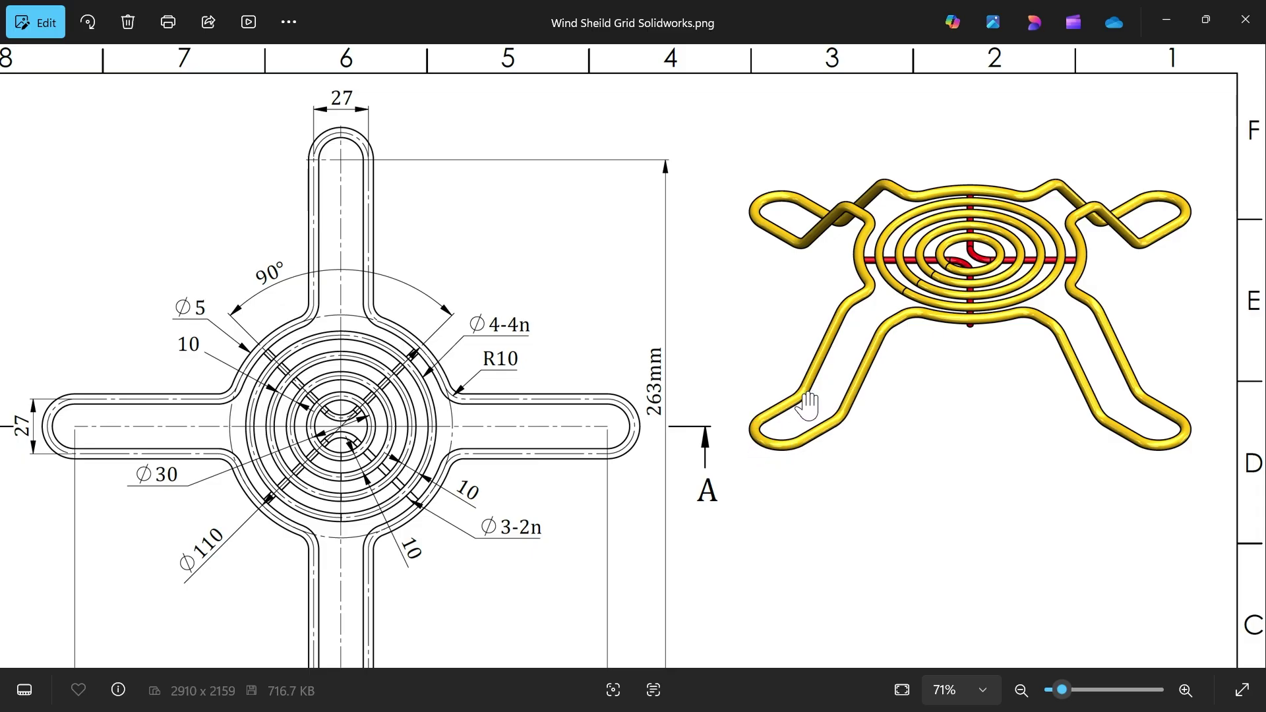
{"action": "scroll", "coordinate": [893, 334], "scroll_direction": "up", "scroll_amount": 3}
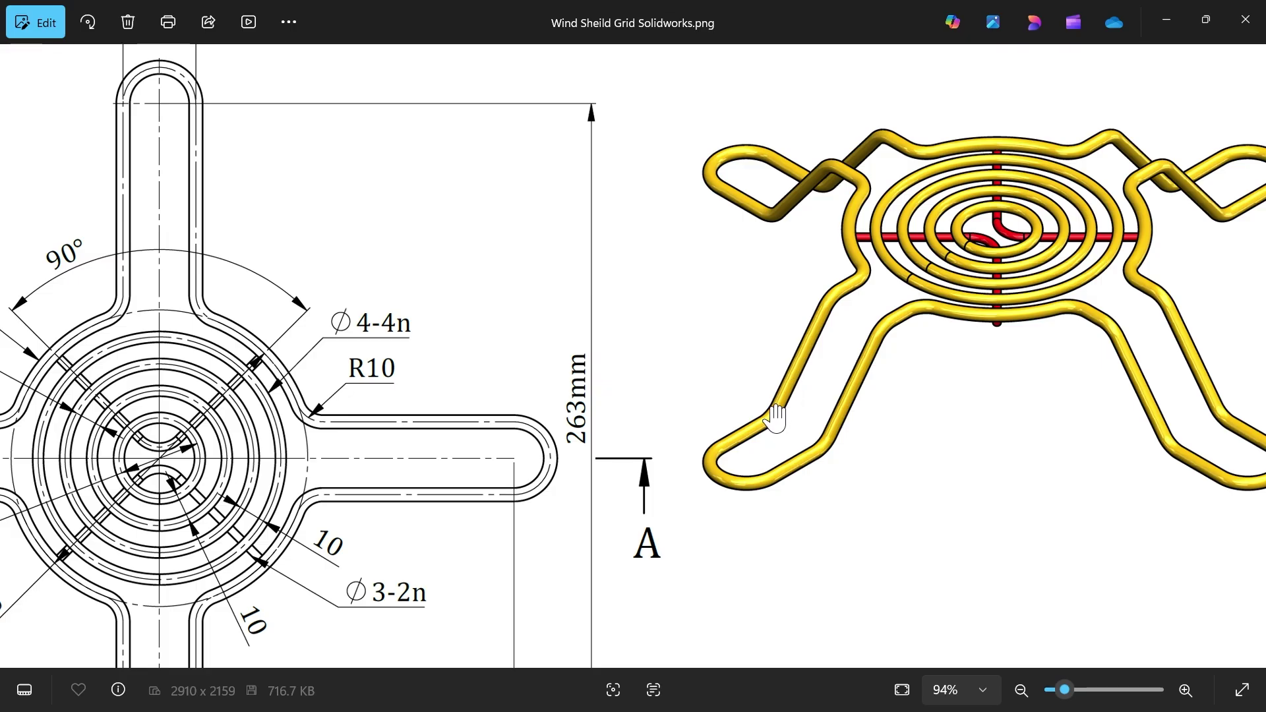
{"action": "scroll", "coordinate": [877, 372], "scroll_direction": "down", "scroll_amount": 3}
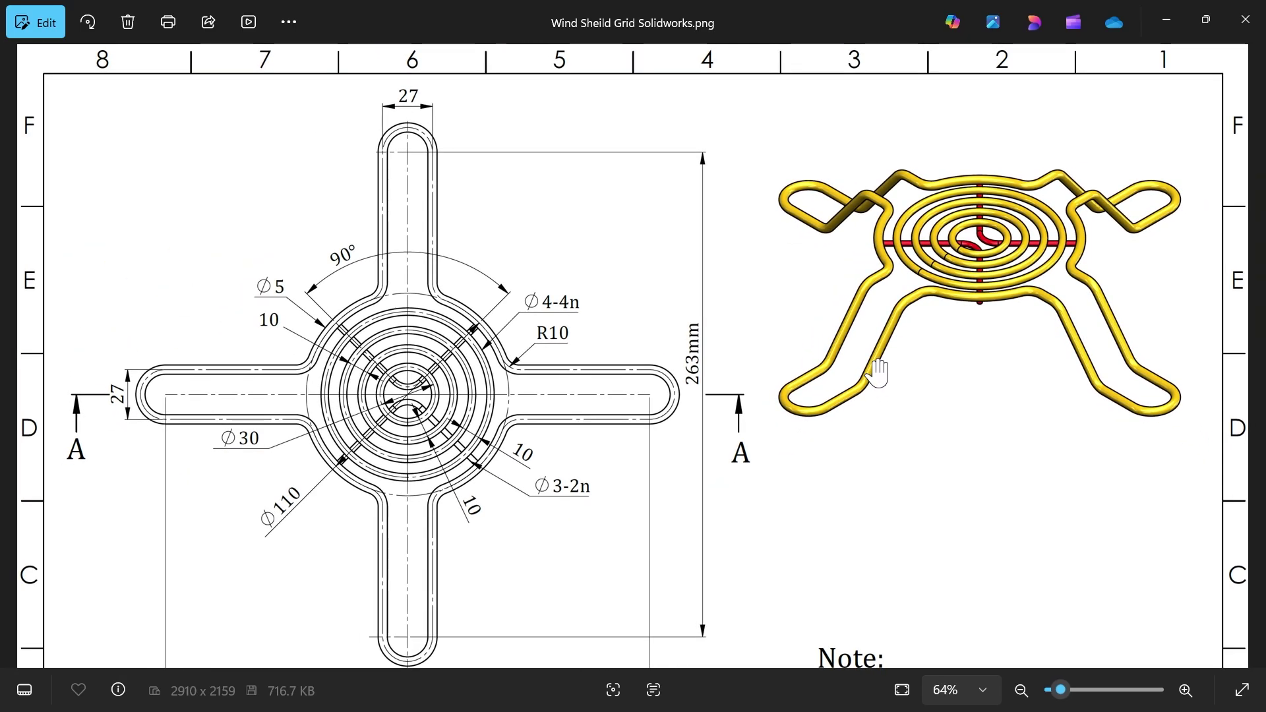
{"action": "left_click_drag", "start_coordinate": [694, 400], "coordinate": [836, 261]}
{"action": "scroll", "coordinate": [707, 303], "scroll_direction": "down", "scroll_amount": 3}
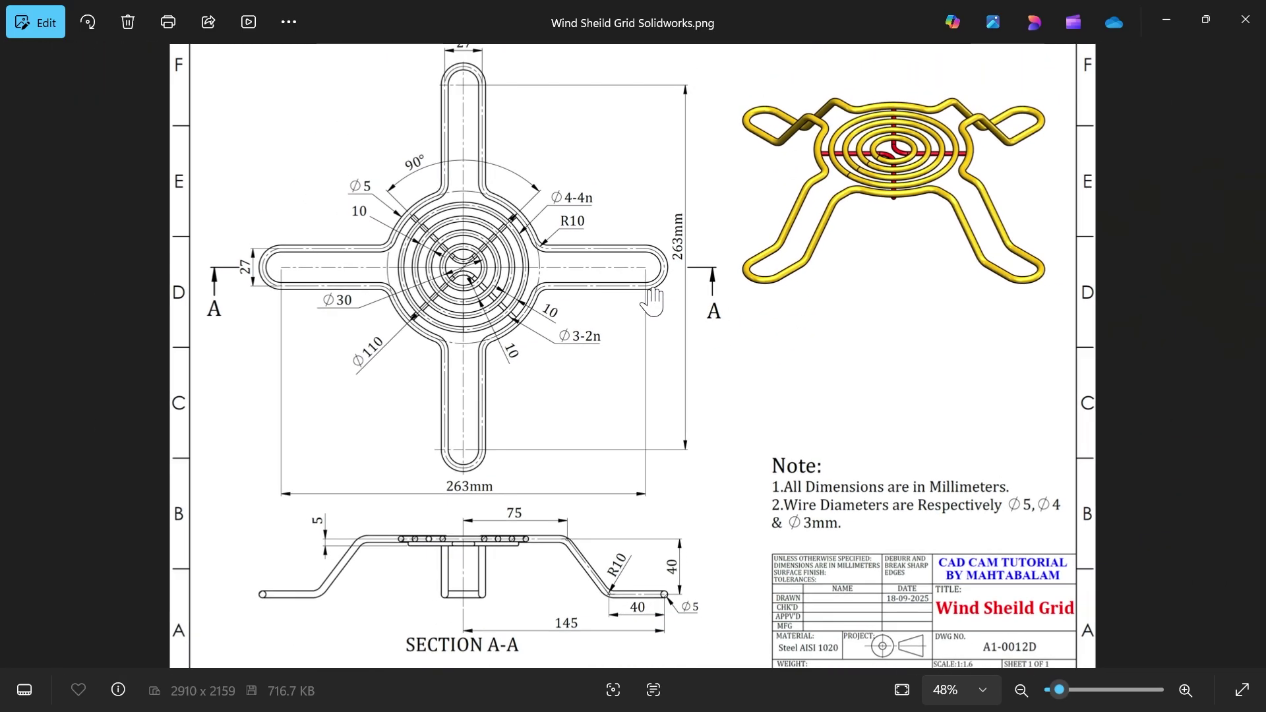
{"action": "scroll", "coordinate": [503, 196], "scroll_direction": "up", "scroll_amount": 2}
{"action": "left_click_drag", "start_coordinate": [531, 167], "coordinate": [530, 213]}
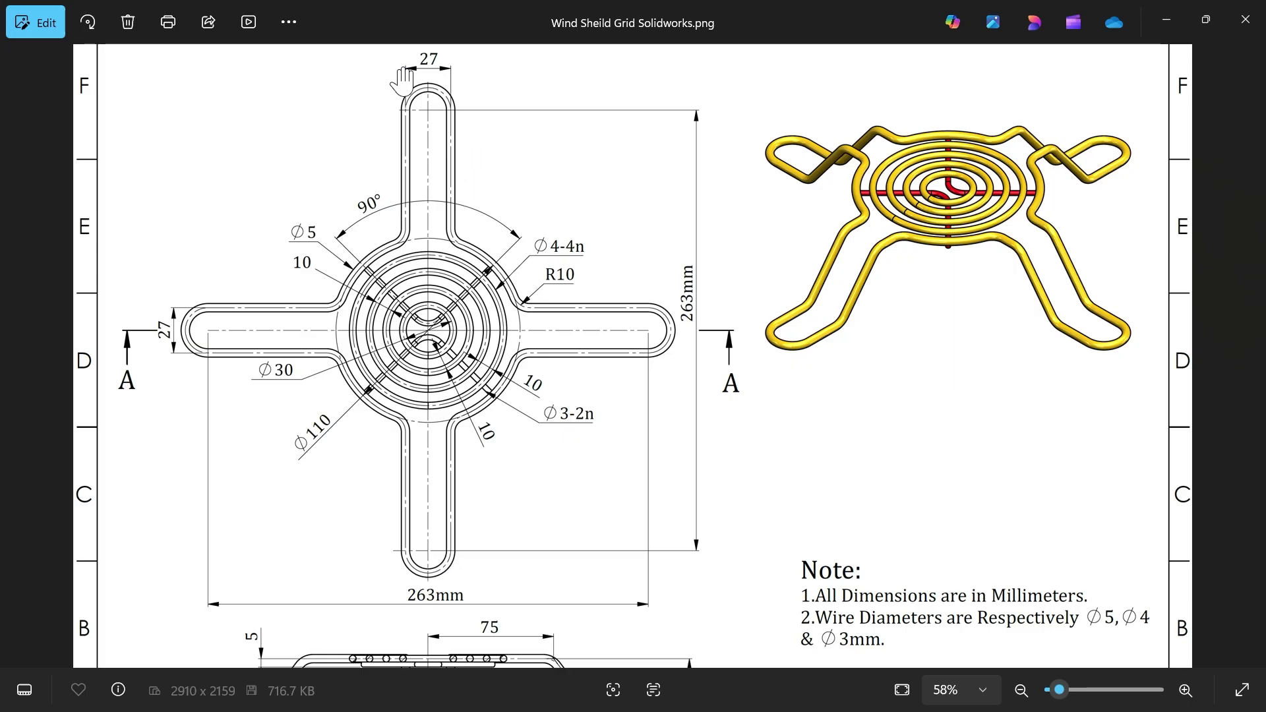
- Examine the arm width in the top view and the bent leg's dimensions in Section A-A
{"action": "scroll", "coordinate": [437, 86], "scroll_direction": "up", "scroll_amount": 3}
{"action": "left_click_drag", "start_coordinate": [437, 86], "coordinate": [441, 169]}
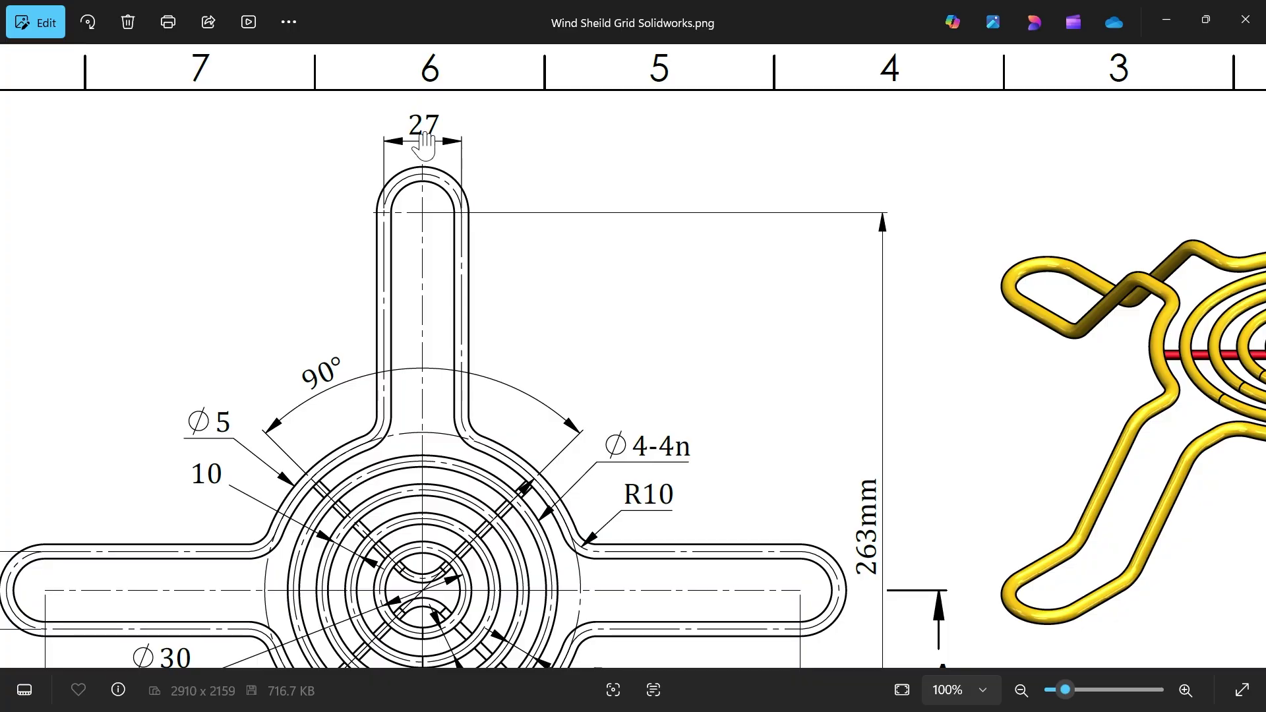
{"action": "scroll", "coordinate": [425, 142], "scroll_direction": "down", "scroll_amount": 4}
{"action": "left_click_drag", "start_coordinate": [498, 455], "coordinate": [551, 191]}
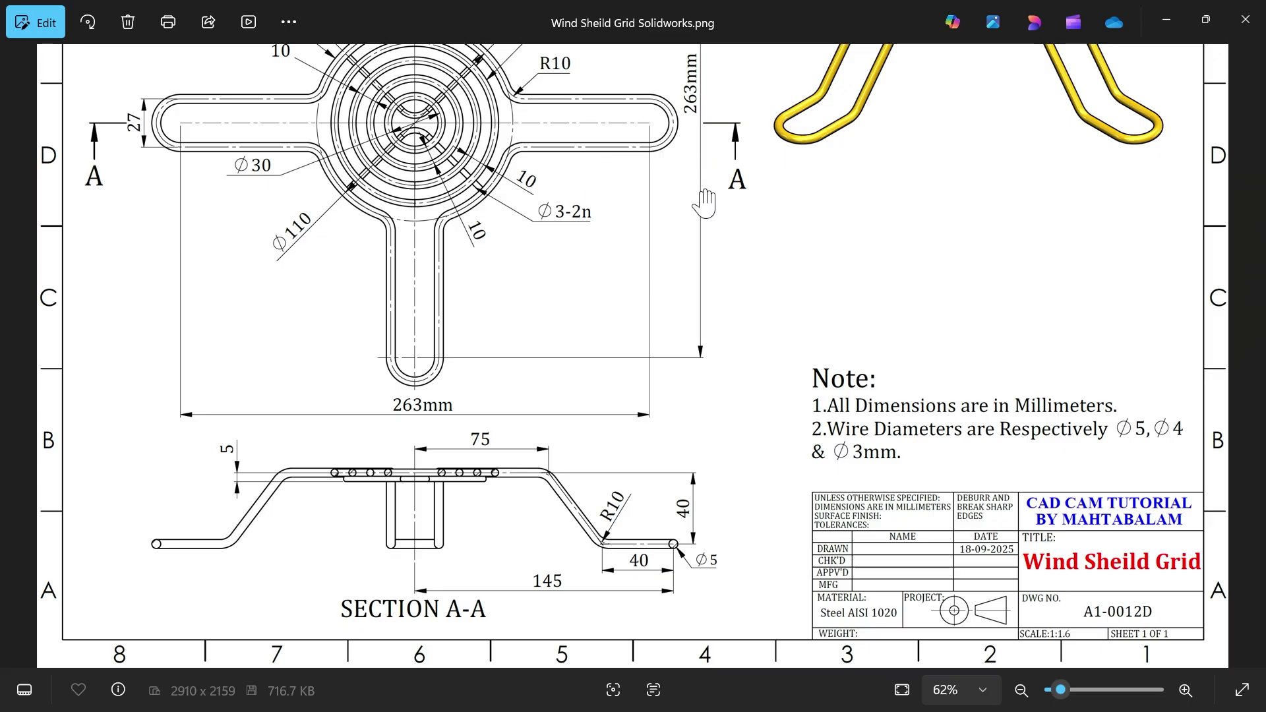
{"action": "scroll", "coordinate": [534, 520], "scroll_direction": "up", "scroll_amount": 5}
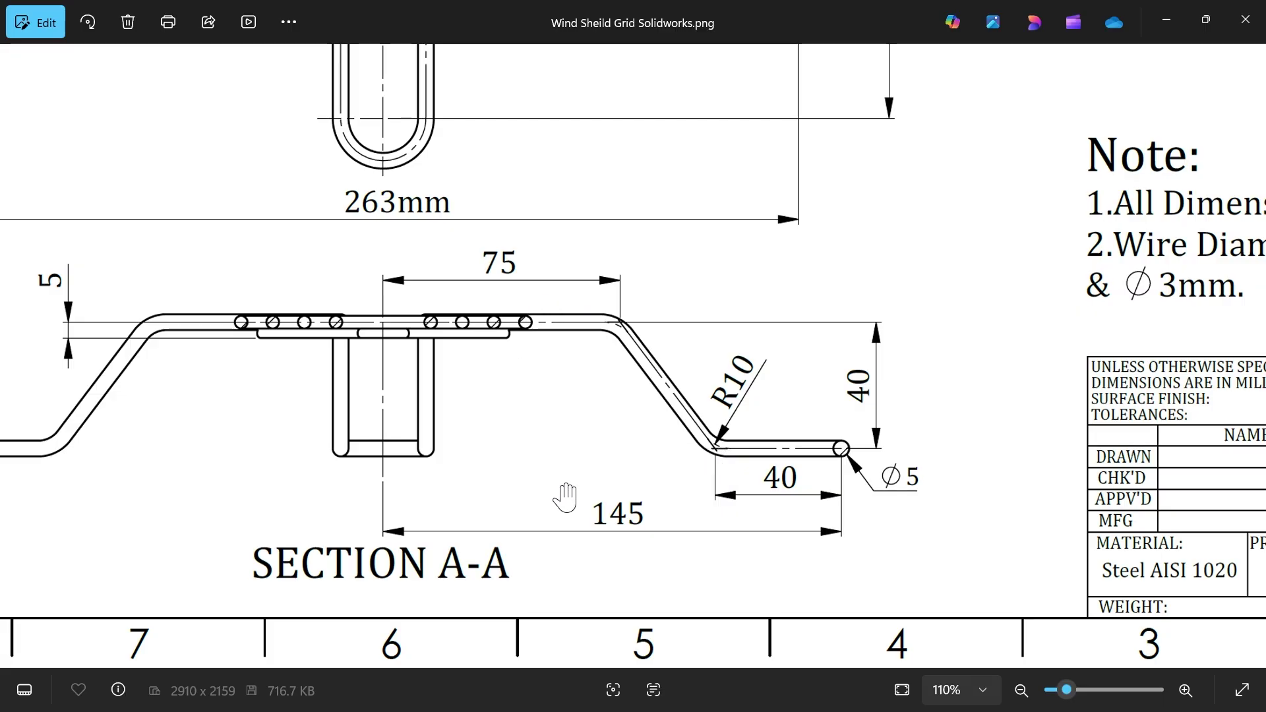
{"action": "scroll", "coordinate": [719, 396], "scroll_direction": "down", "scroll_amount": 3}
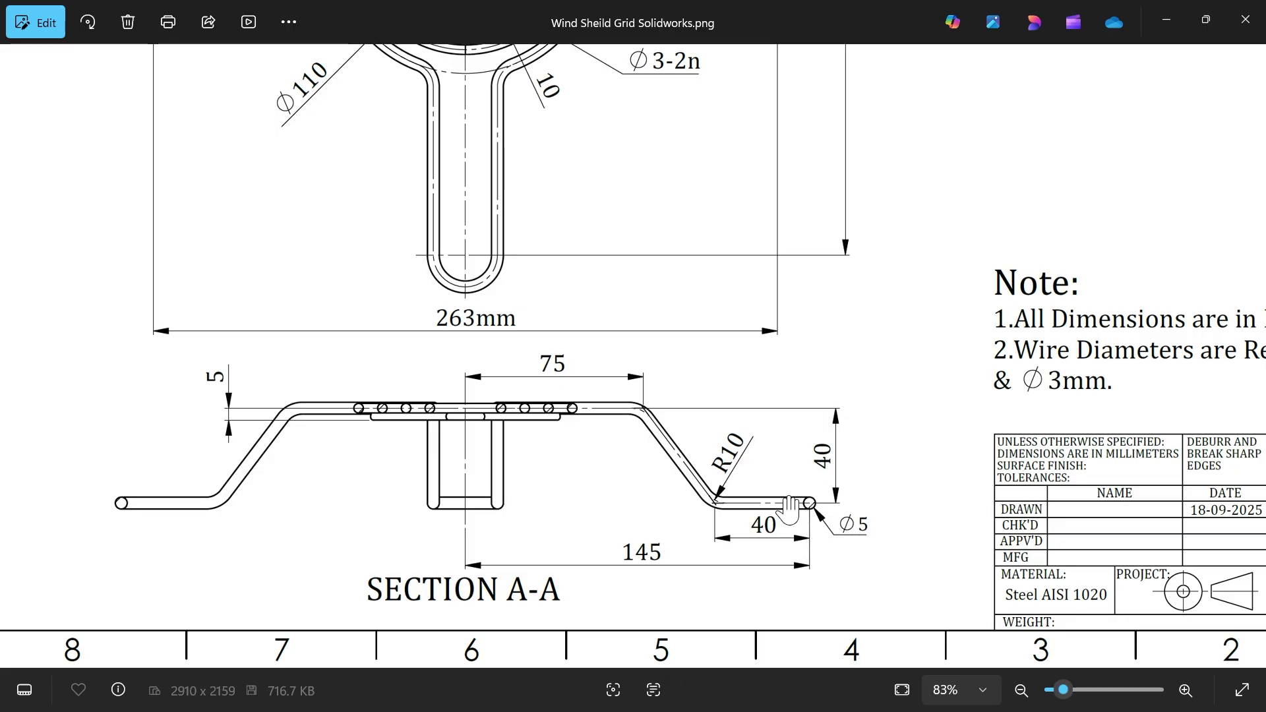
{"action": "left_click_drag", "start_coordinate": [756, 288], "coordinate": [717, 602]}
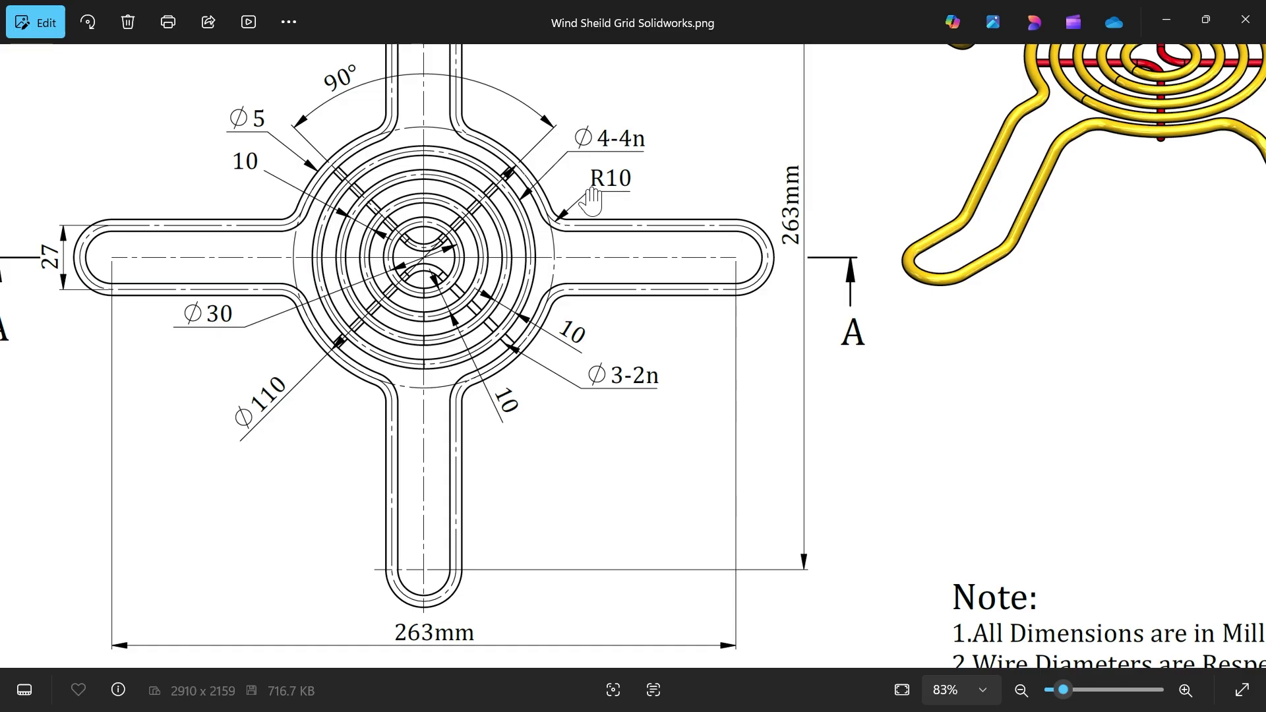
- Switch to SOLIDWORKS and start a sketch on the Front Plane
{"action": "left_click", "coordinate": [1167, 21]}
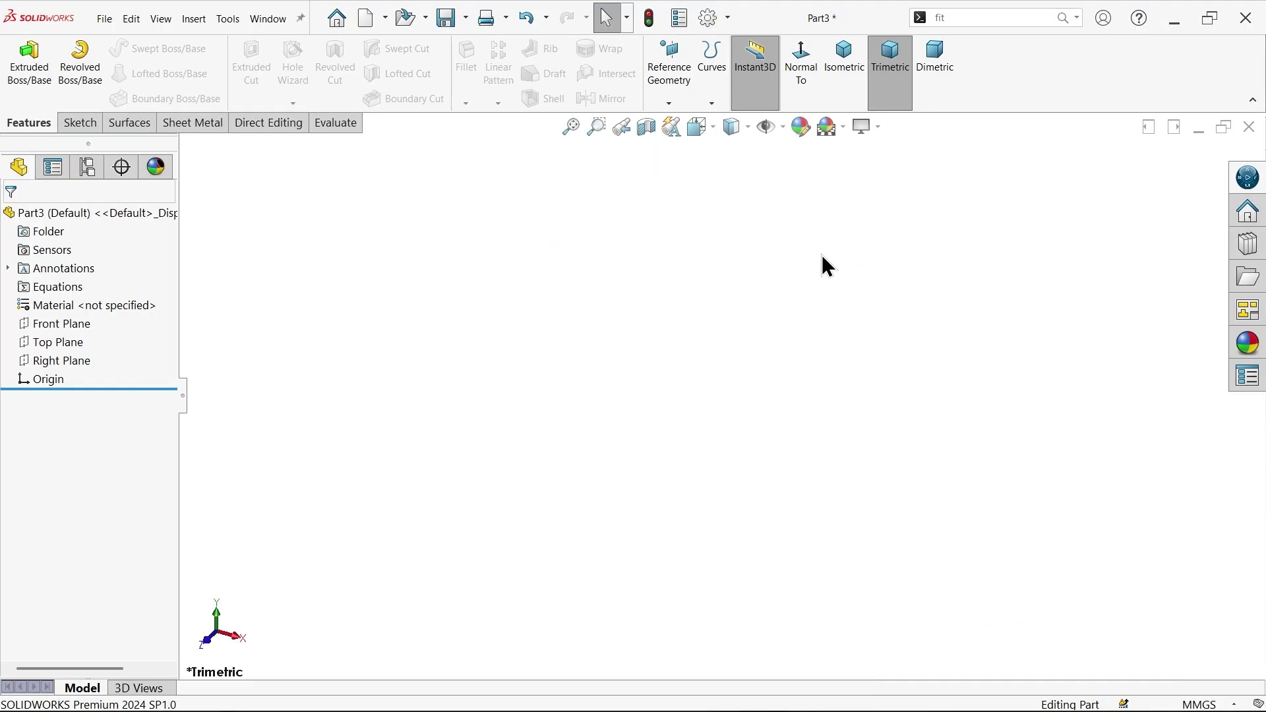
{"action": "left_click", "coordinate": [85, 323]}
{"action": "left_click", "coordinate": [90, 305]}
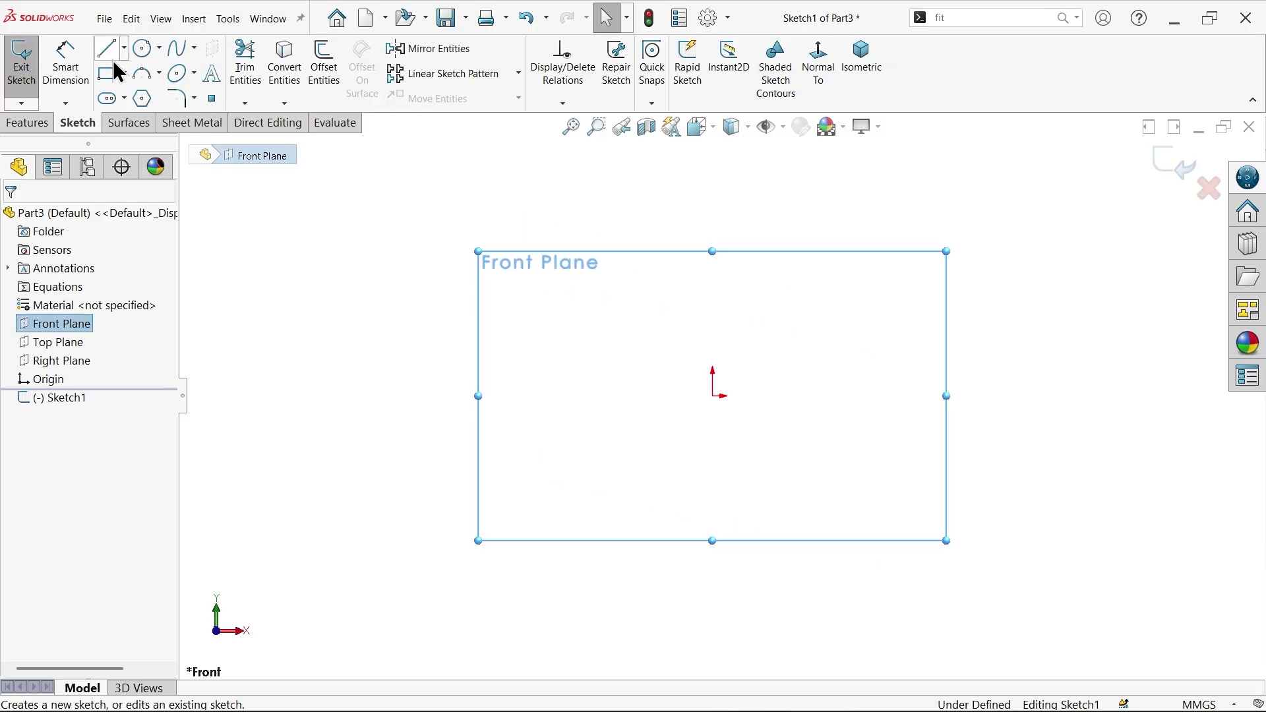
- Sketch a horizontal, sloped, horizontal line chain from the origin, ending about 133 mm across and 31 mm down
{"action": "left_click", "coordinate": [109, 49]}
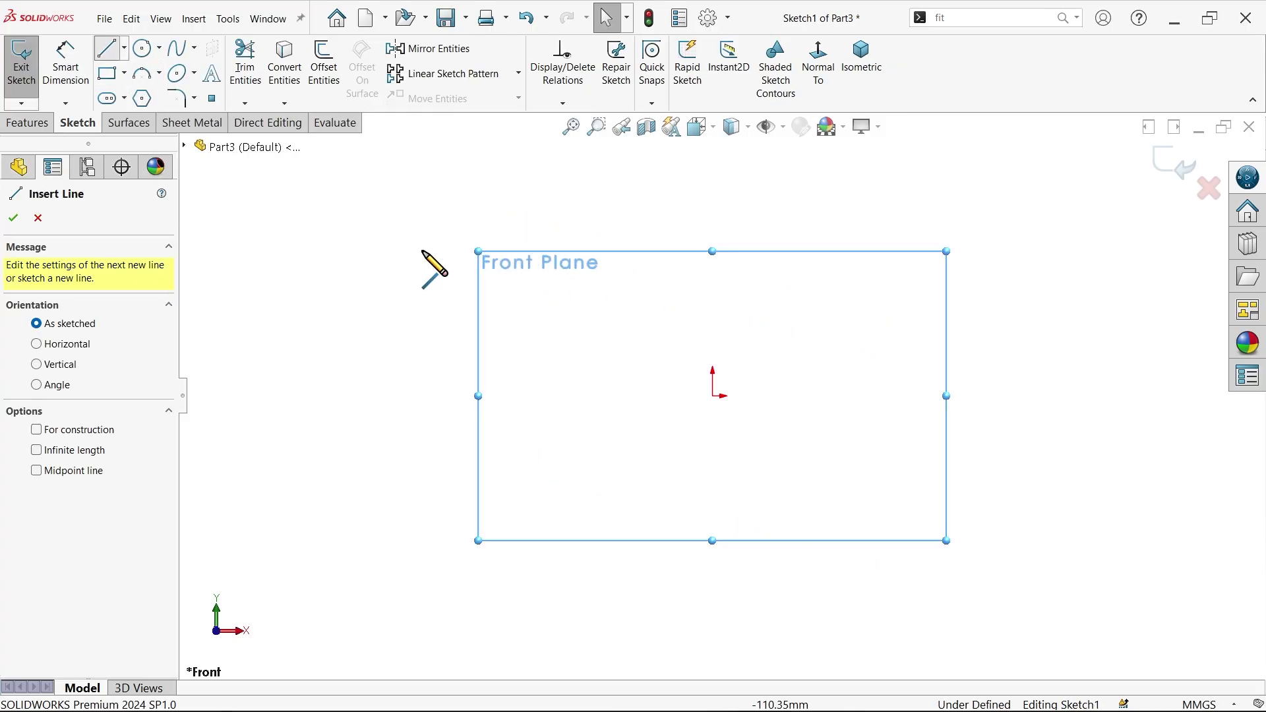
{"action": "left_click", "coordinate": [714, 395]}
{"action": "left_click", "coordinate": [870, 396]}
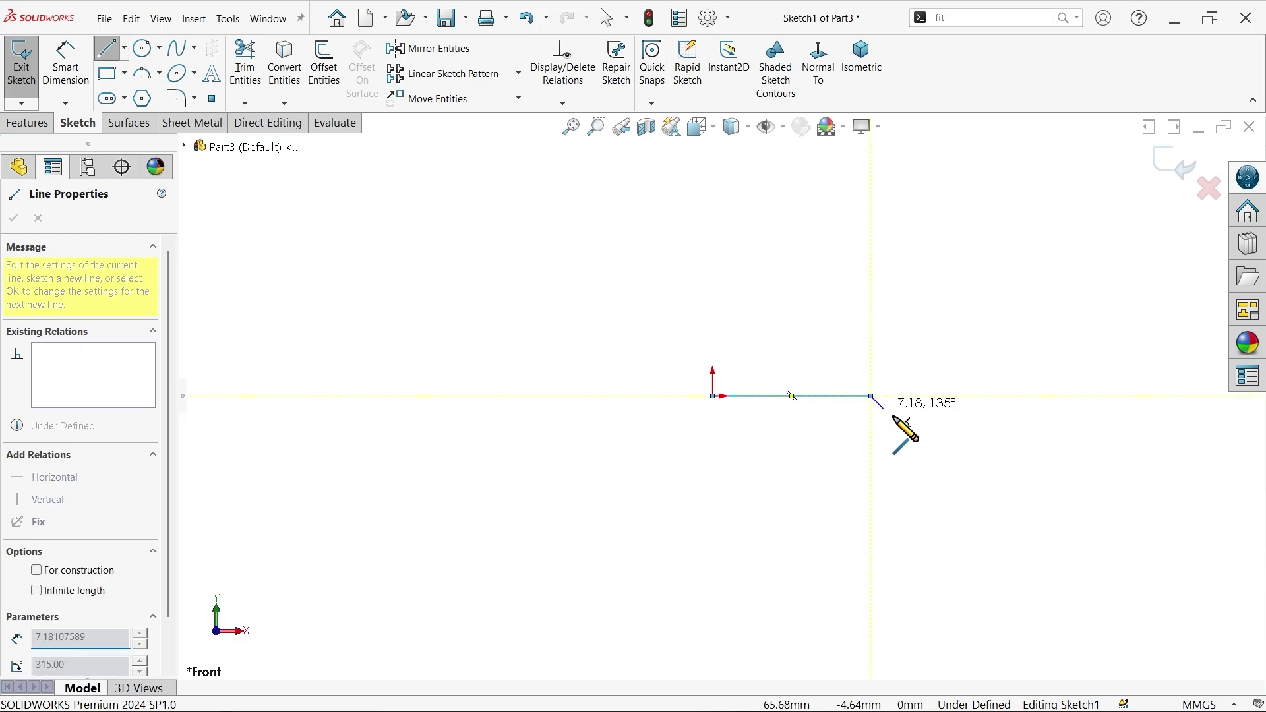
{"action": "left_click", "coordinate": [938, 478]}
{"action": "left_click", "coordinate": [1062, 478]}
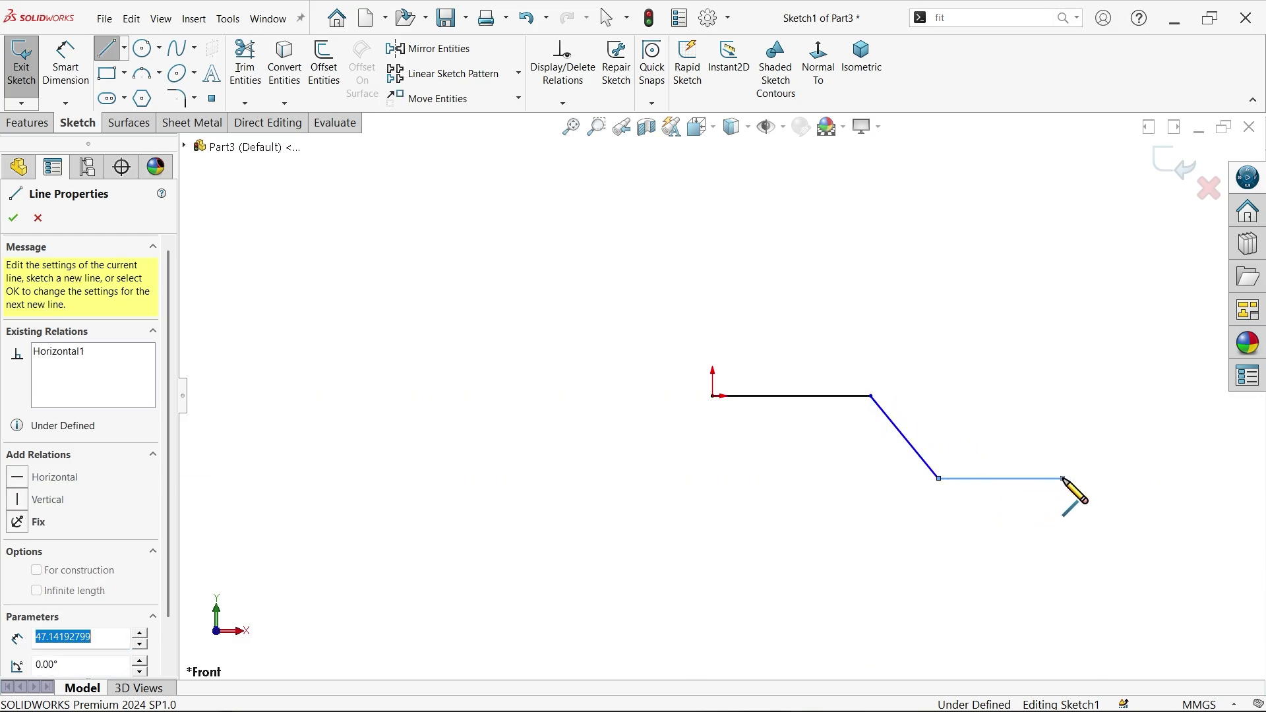
{"action": "right_click", "coordinate": [1077, 416]}
{"action": "left_click", "coordinate": [1115, 425]}
{"action": "key", "text": "f"}
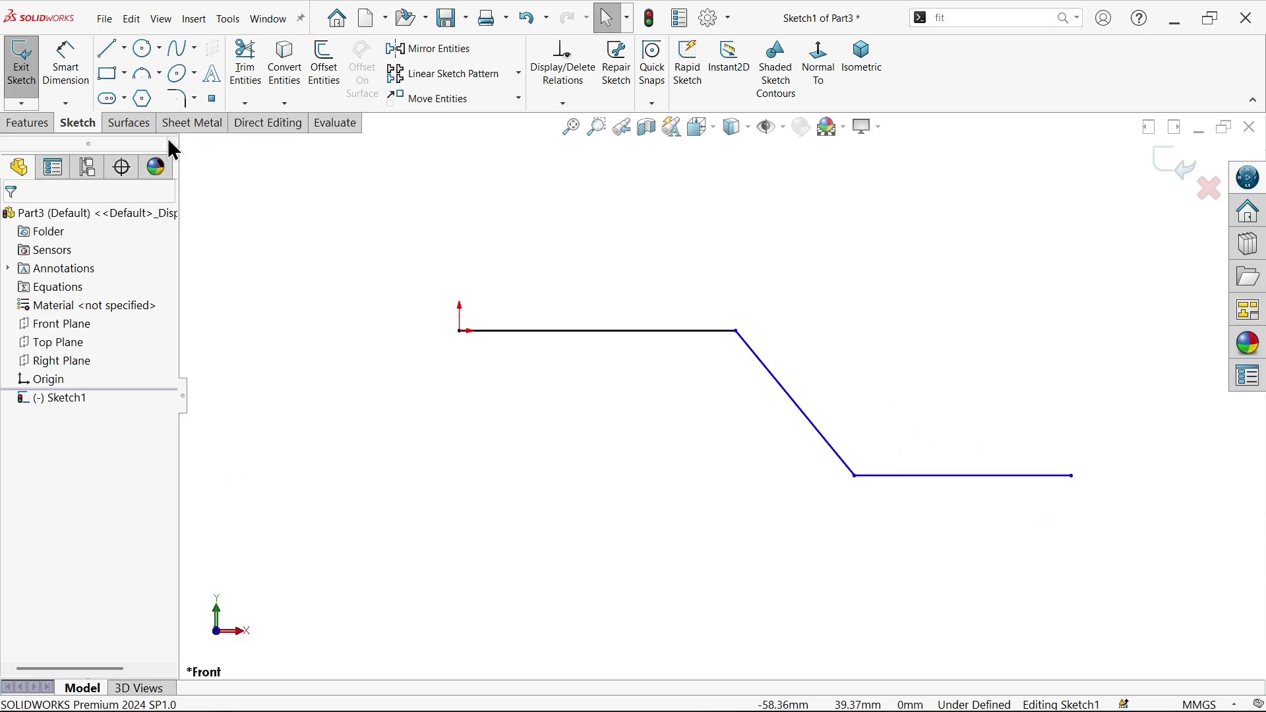
- Draw a vertical centerline about 22 mm long straight down from the origin
{"action": "left_click", "coordinate": [460, 331]}
{"action": "left_click", "coordinate": [1072, 477]}
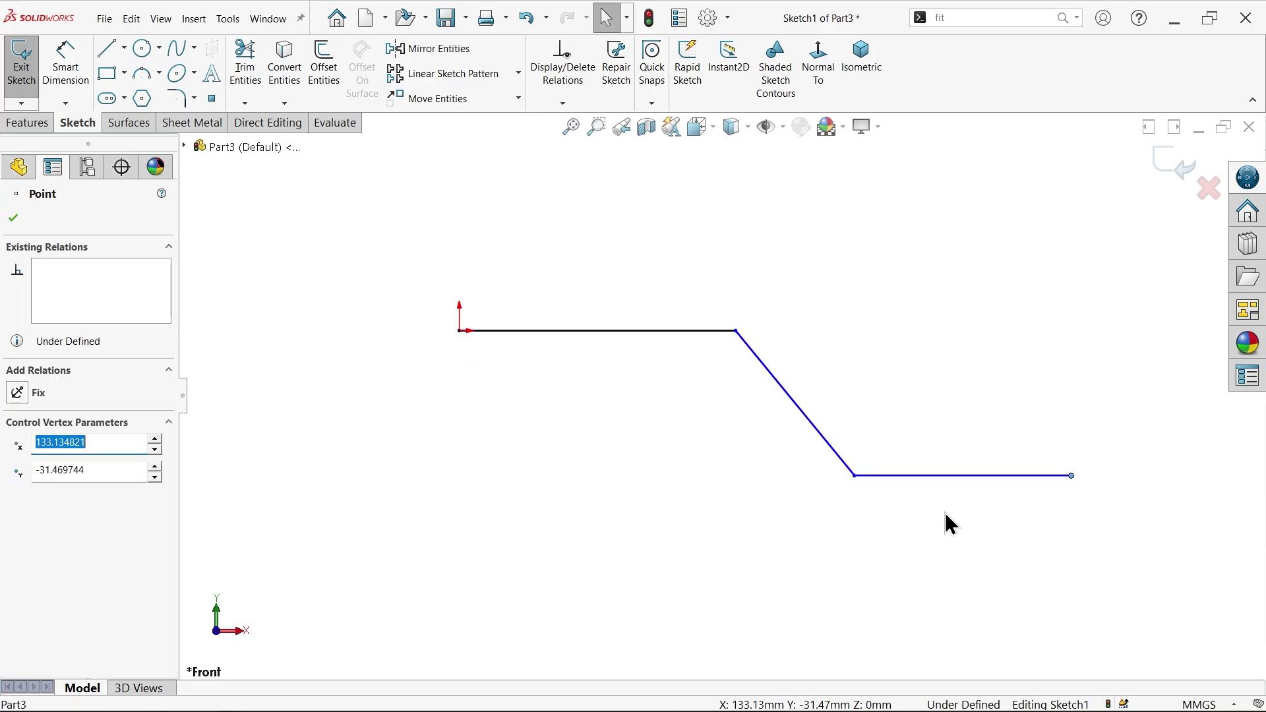
{"action": "left_click", "coordinate": [124, 47]}
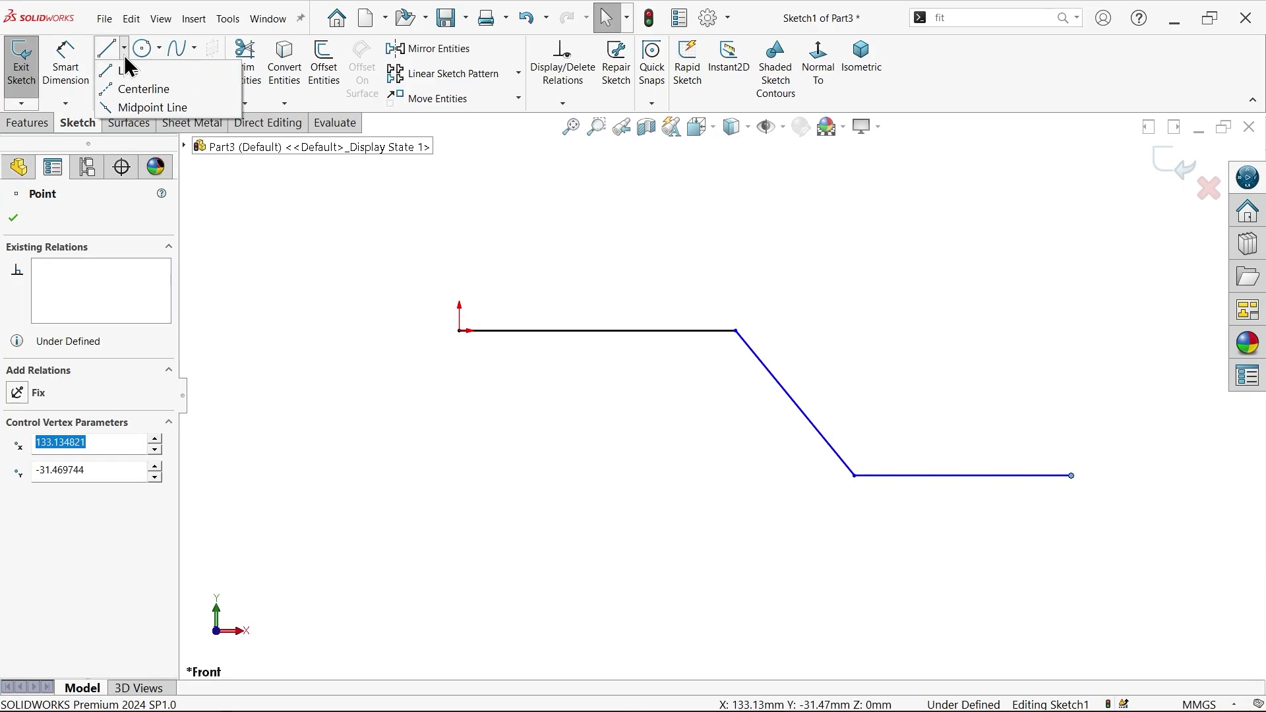
{"action": "left_click", "coordinate": [140, 91]}
{"action": "left_click", "coordinate": [460, 330]}
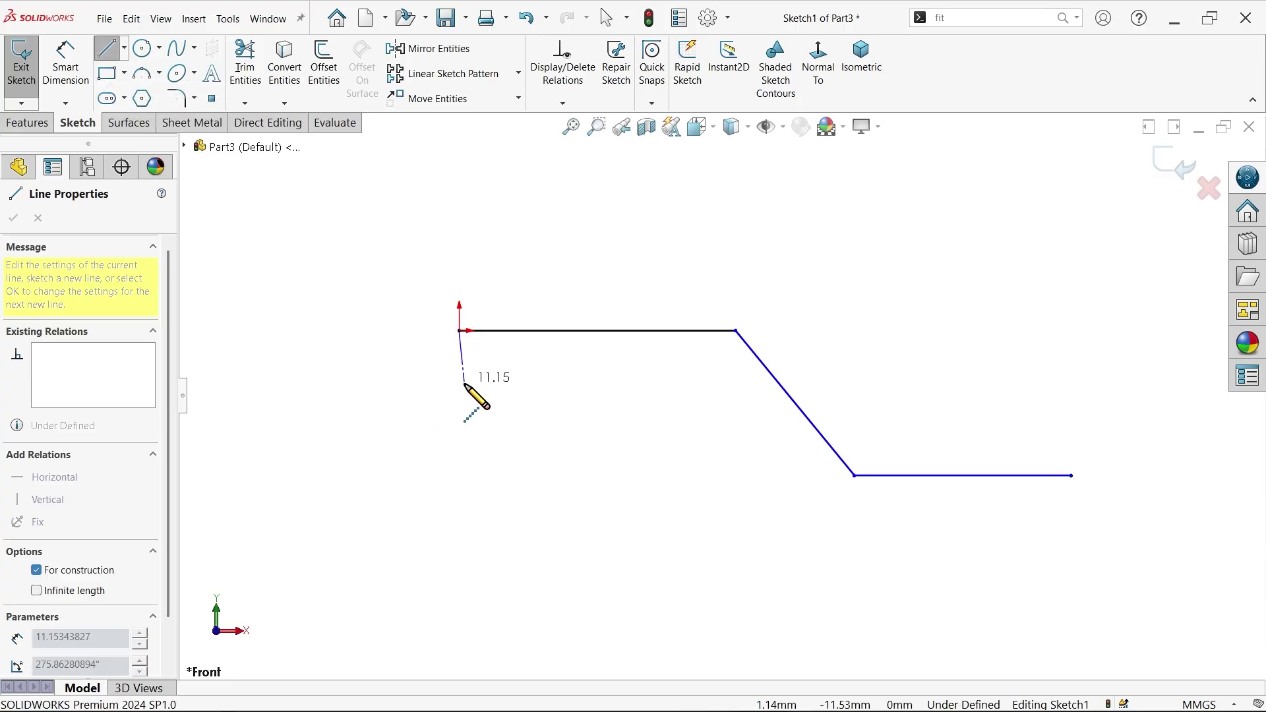
{"action": "left_click", "coordinate": [459, 433]}
{"action": "right_click", "coordinate": [530, 406]}
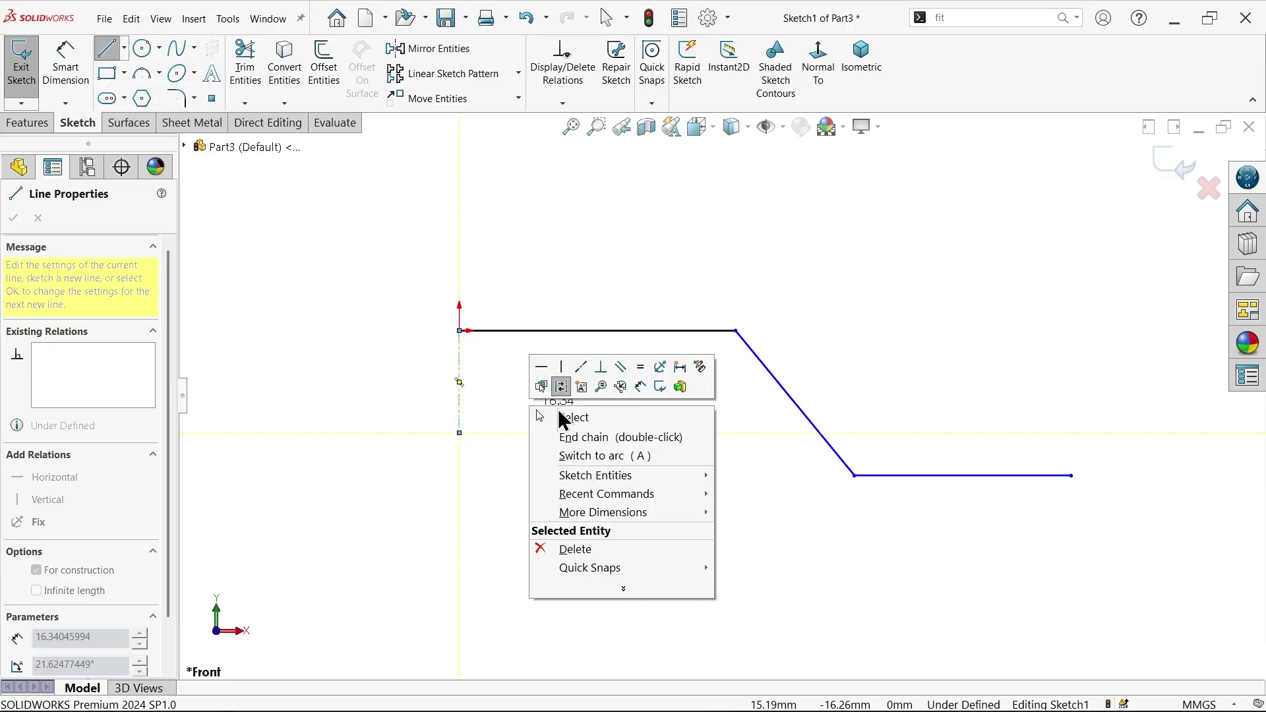
{"action": "left_click", "coordinate": [573, 417]}
{"action": "scroll", "coordinate": [570, 462], "scroll_direction": "down", "scroll_amount": 1}
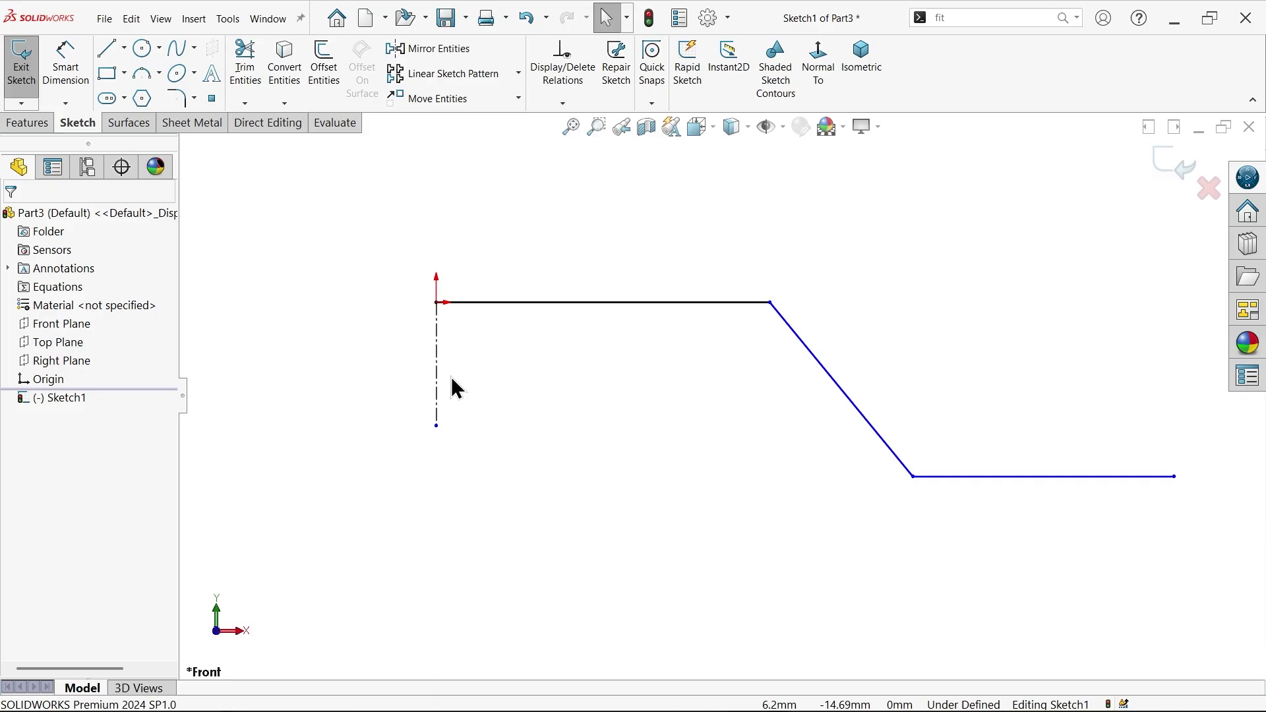
- Dimension the horizontal distance from the centerline to the profile's far end as 145+5 mm
{"action": "left_click", "coordinate": [66, 65]}
{"action": "left_click", "coordinate": [437, 339]}
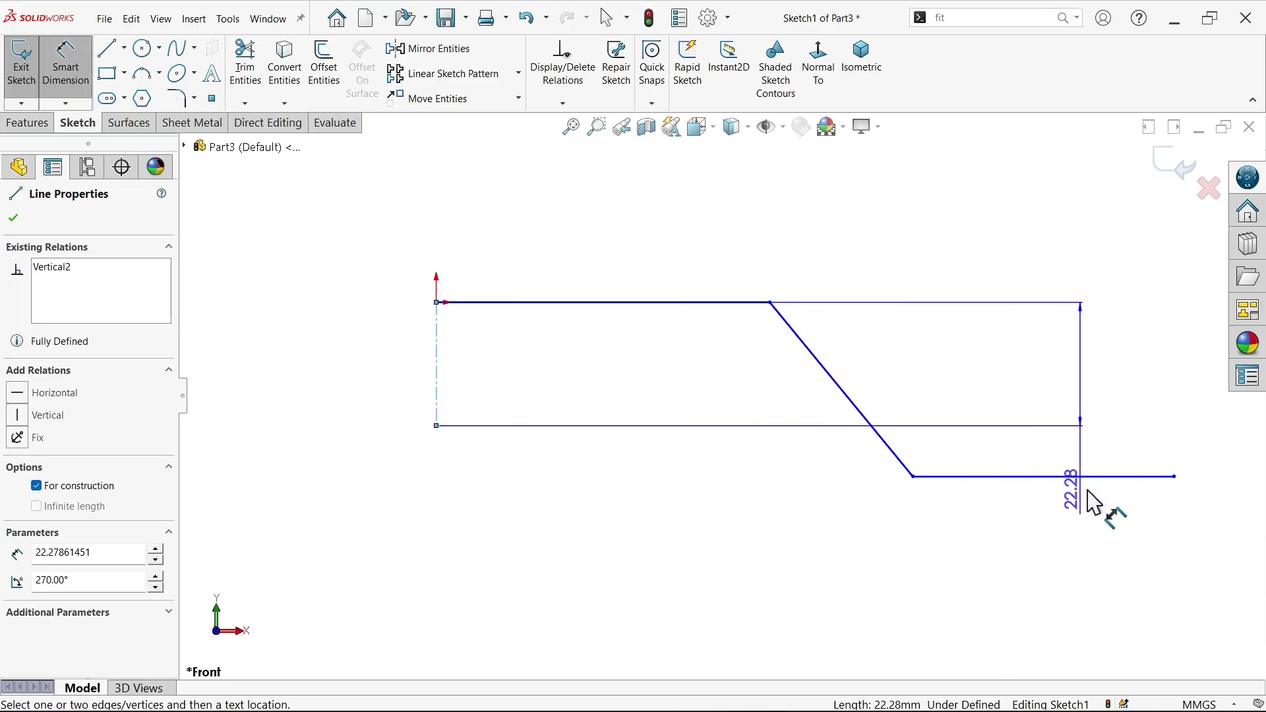
{"action": "left_click", "coordinate": [1174, 476]}
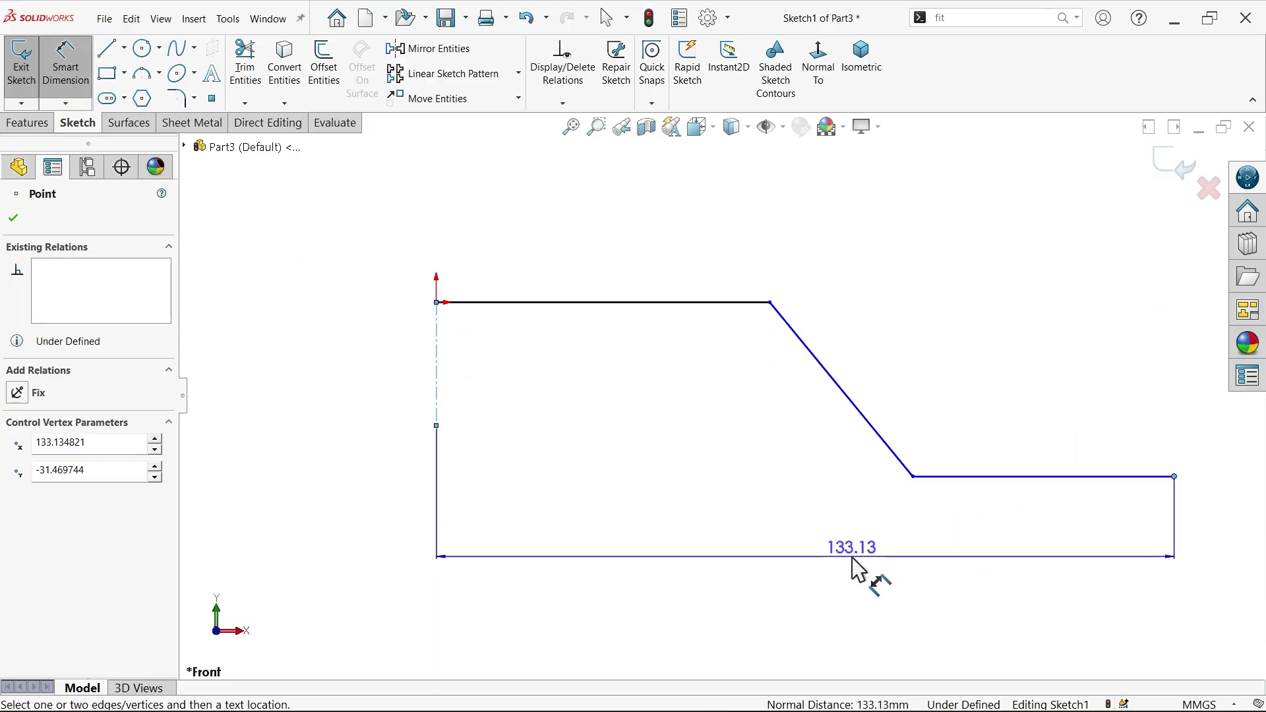
{"action": "left_click", "coordinate": [853, 567]}
{"action": "type", "text": "145+5"}
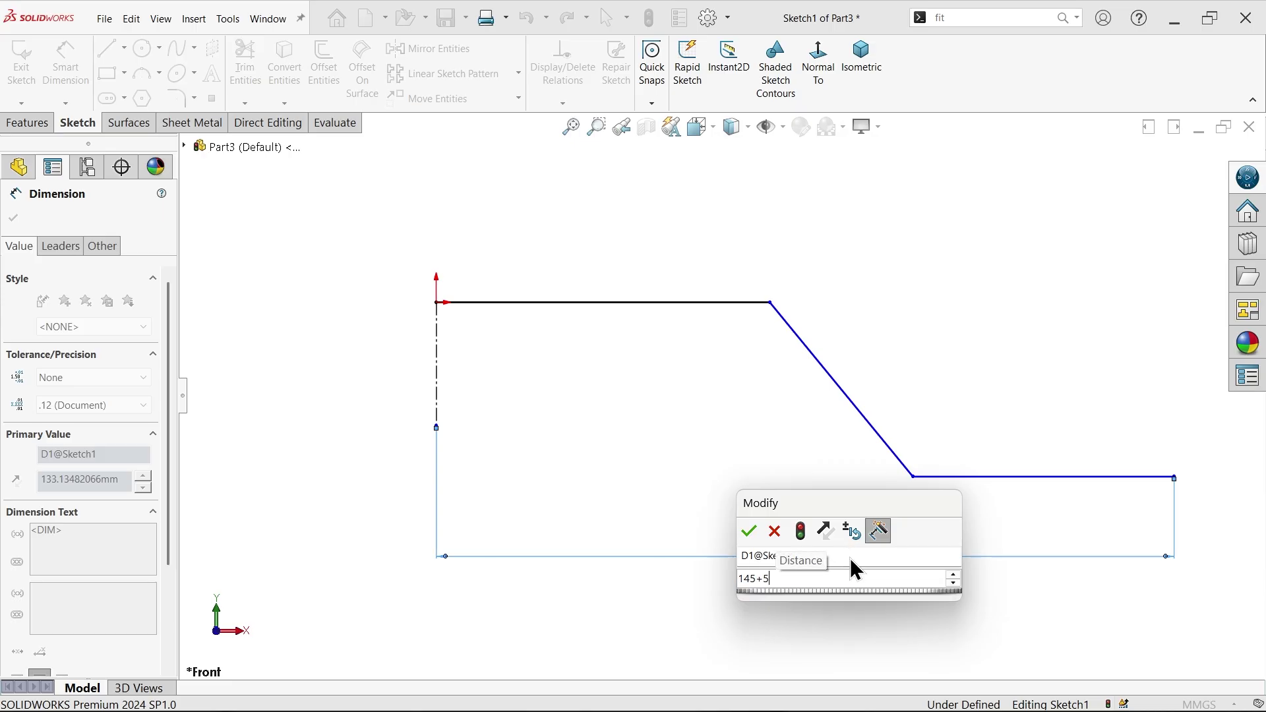
{"action": "key", "text": "Return"}
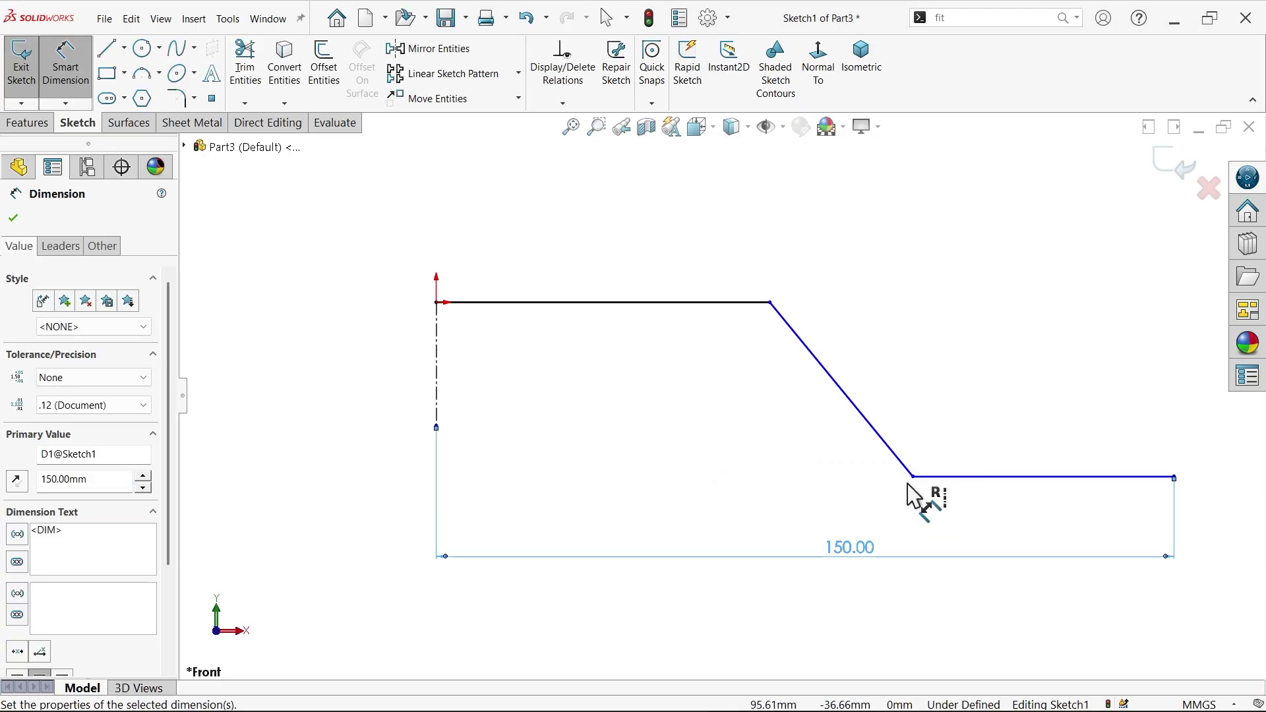
- Dimension the sloped line's vertical height as 40 mm
{"action": "left_click", "coordinate": [869, 425]}
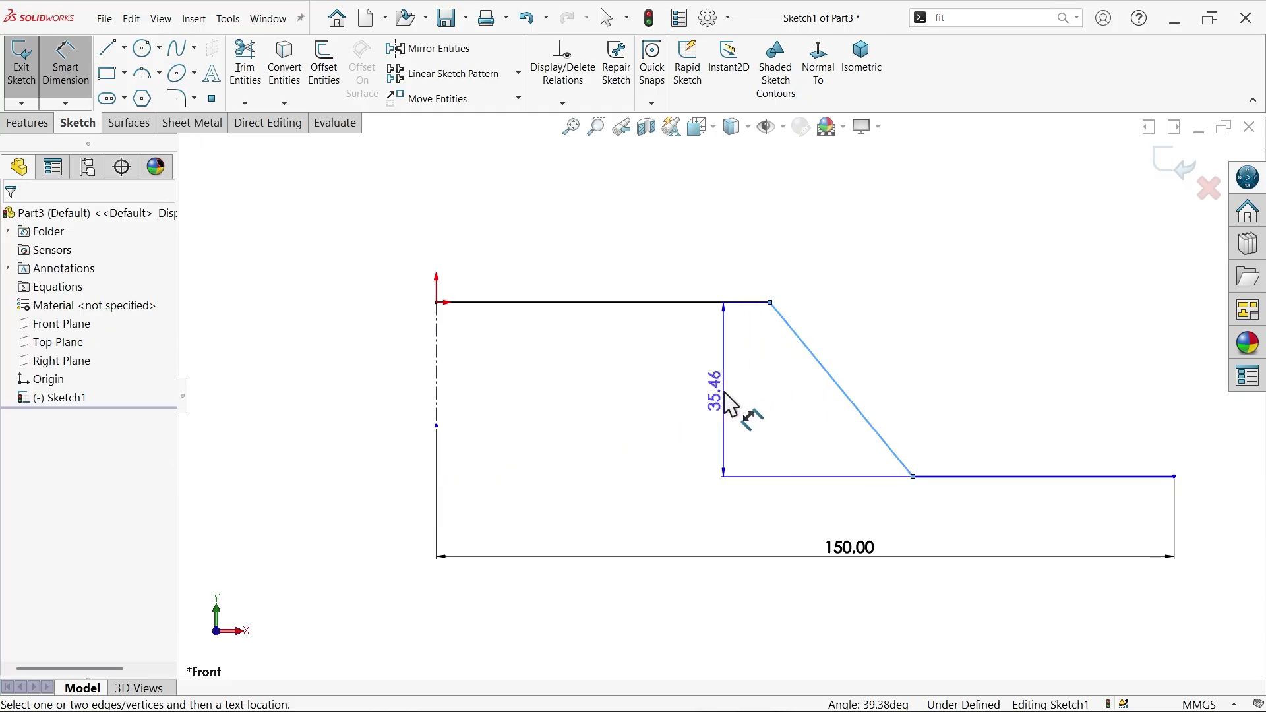
{"action": "left_click", "coordinate": [727, 399]}
{"action": "type", "text": "40"}
{"action": "key", "text": "Return"}
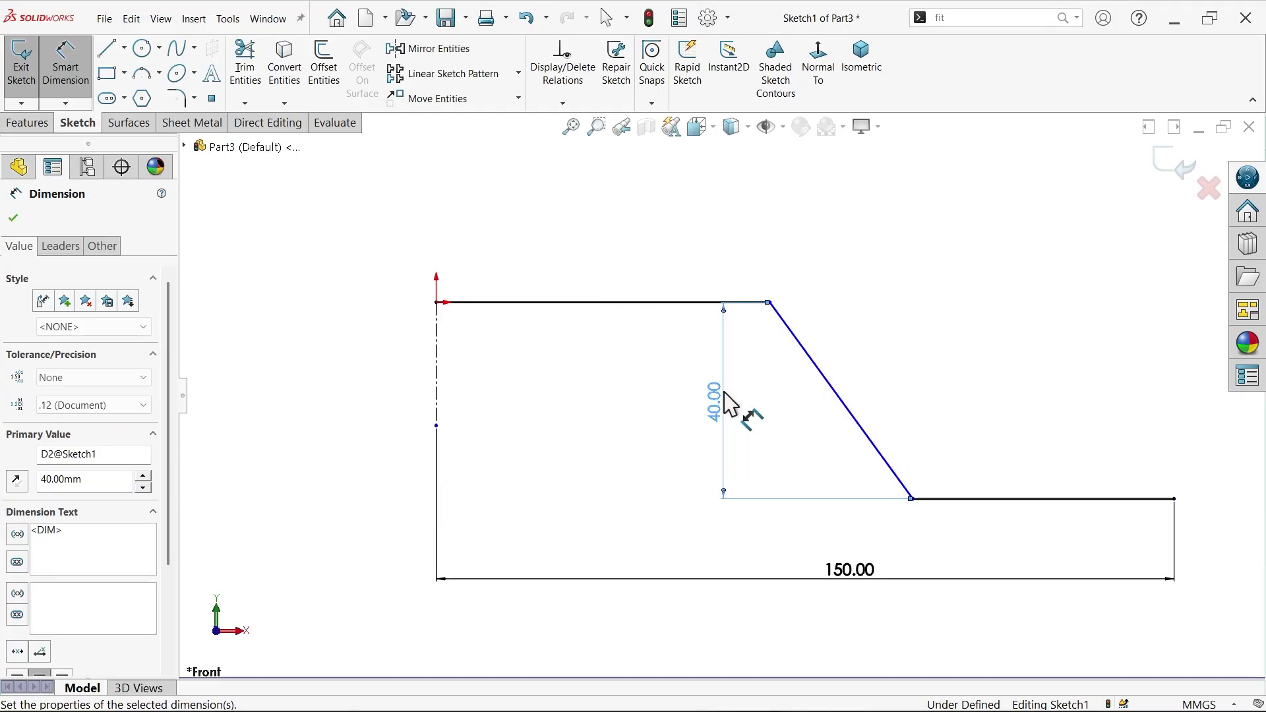
- Dimension the upper horizontal line as 75 mm and the lower horizontal line as 40+5 mm
{"action": "left_click", "coordinate": [600, 303]}
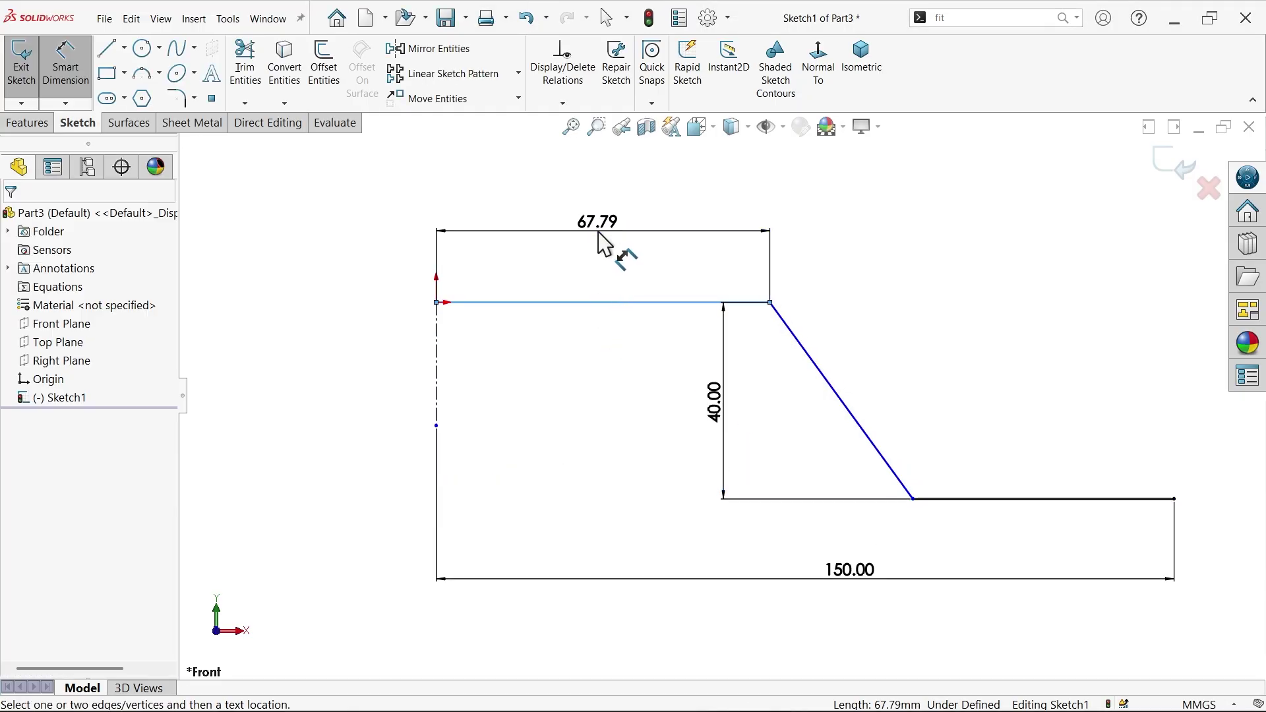
{"action": "left_click", "coordinate": [598, 231]}
{"action": "type", "text": "75"}
{"action": "key", "text": "Return"}
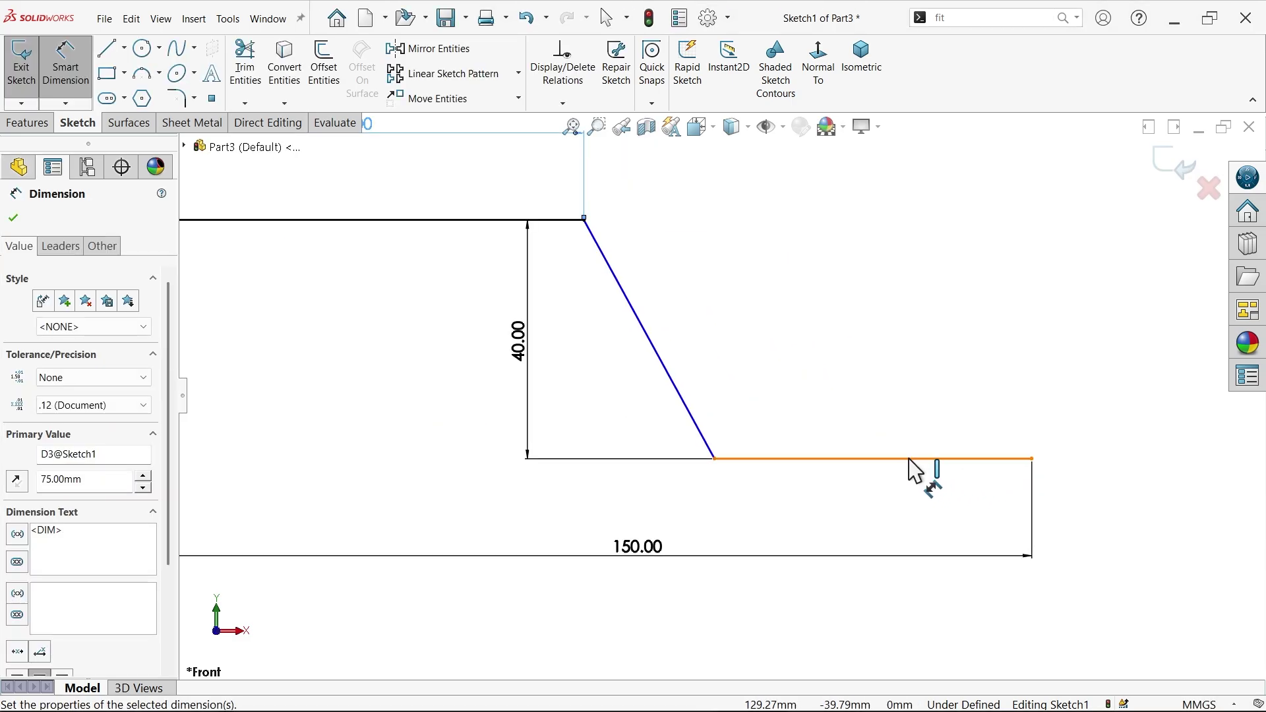
{"action": "left_click", "coordinate": [908, 459]}
{"action": "left_click", "coordinate": [893, 511]}
{"action": "type", "text": "40+5"}
{"action": "key", "text": "Return"}
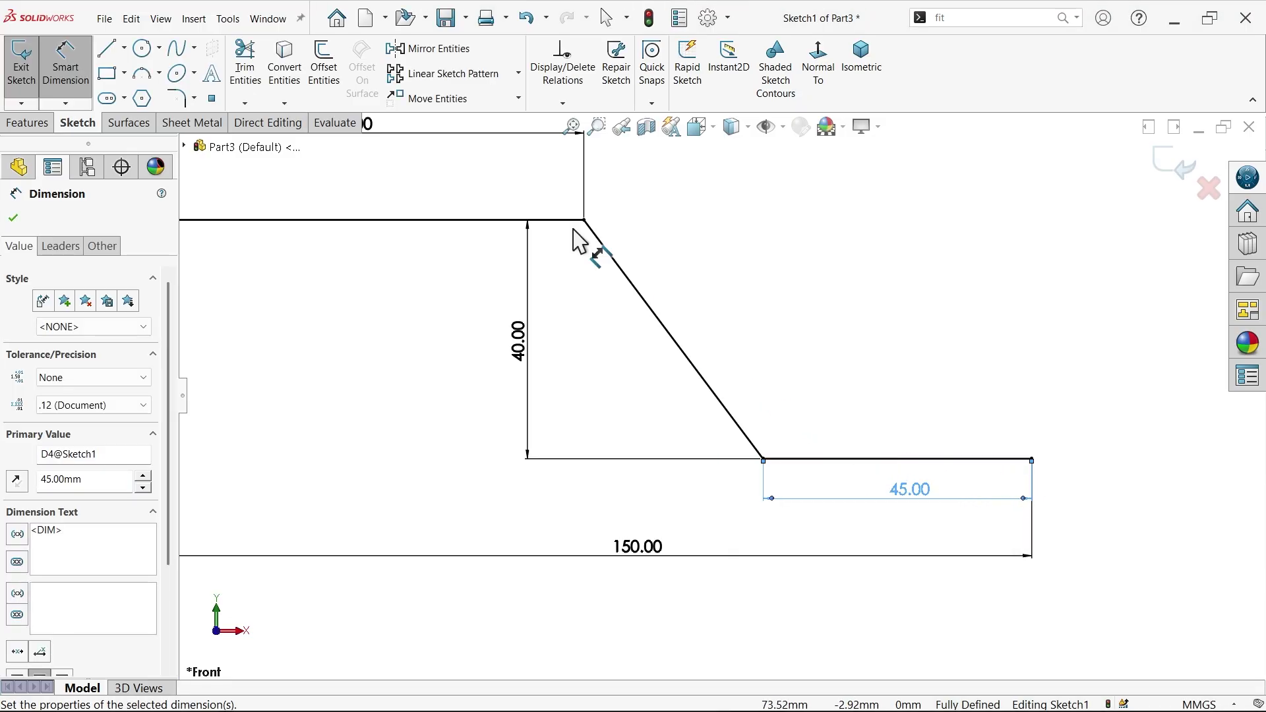
- Apply 10 mm sketch fillets to the corners at both ends of the sloped line
{"action": "left_click", "coordinate": [175, 99]}
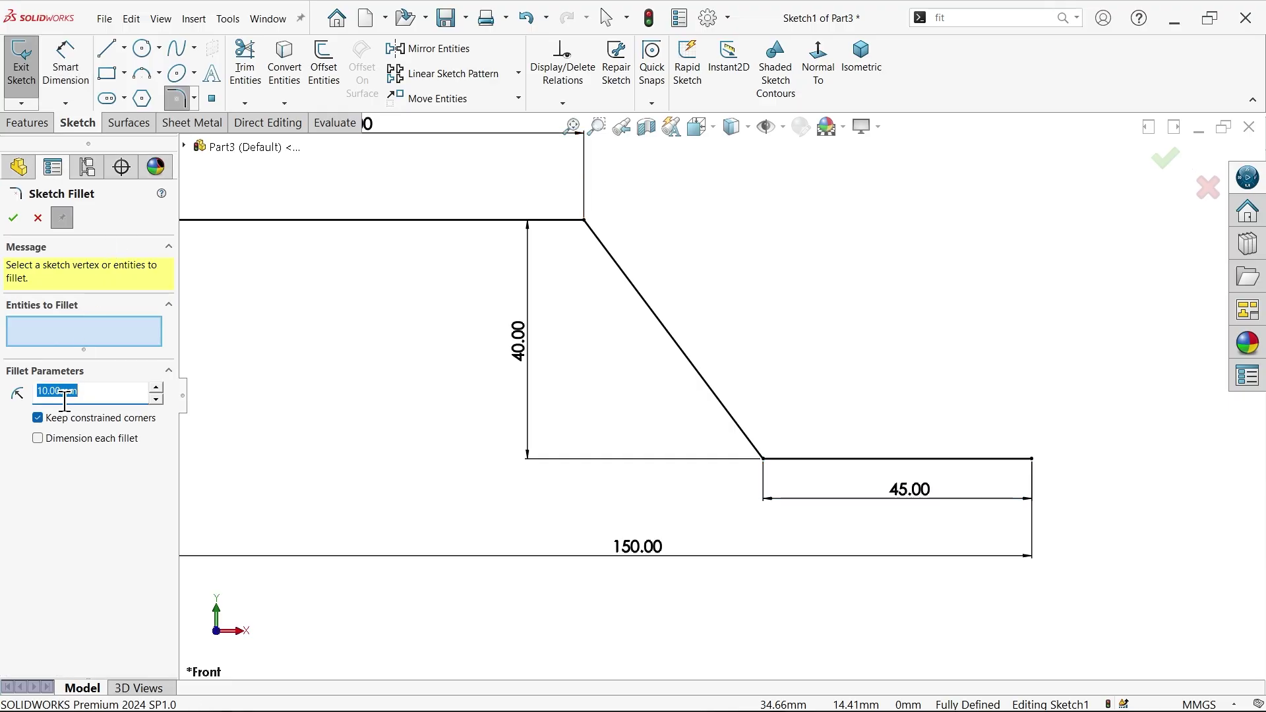
{"action": "left_click", "coordinate": [586, 224]}
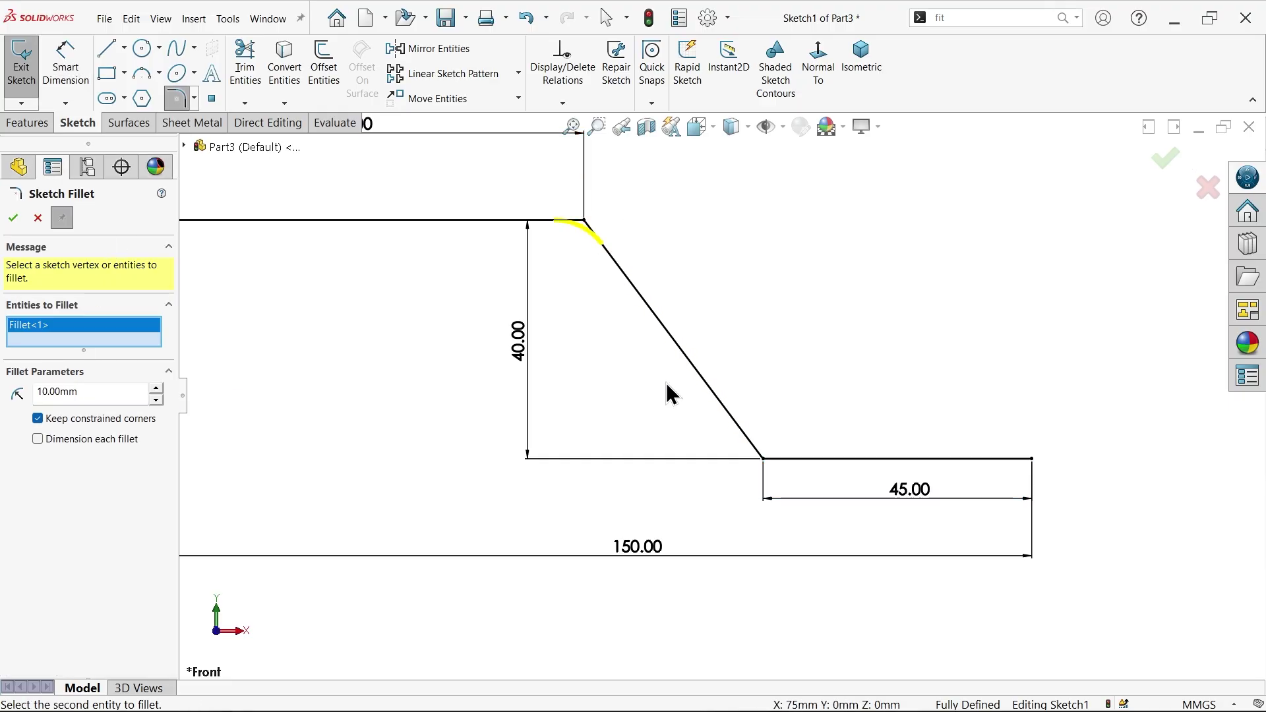
{"action": "left_click", "coordinate": [766, 463]}
{"action": "left_click", "coordinate": [13, 218]}
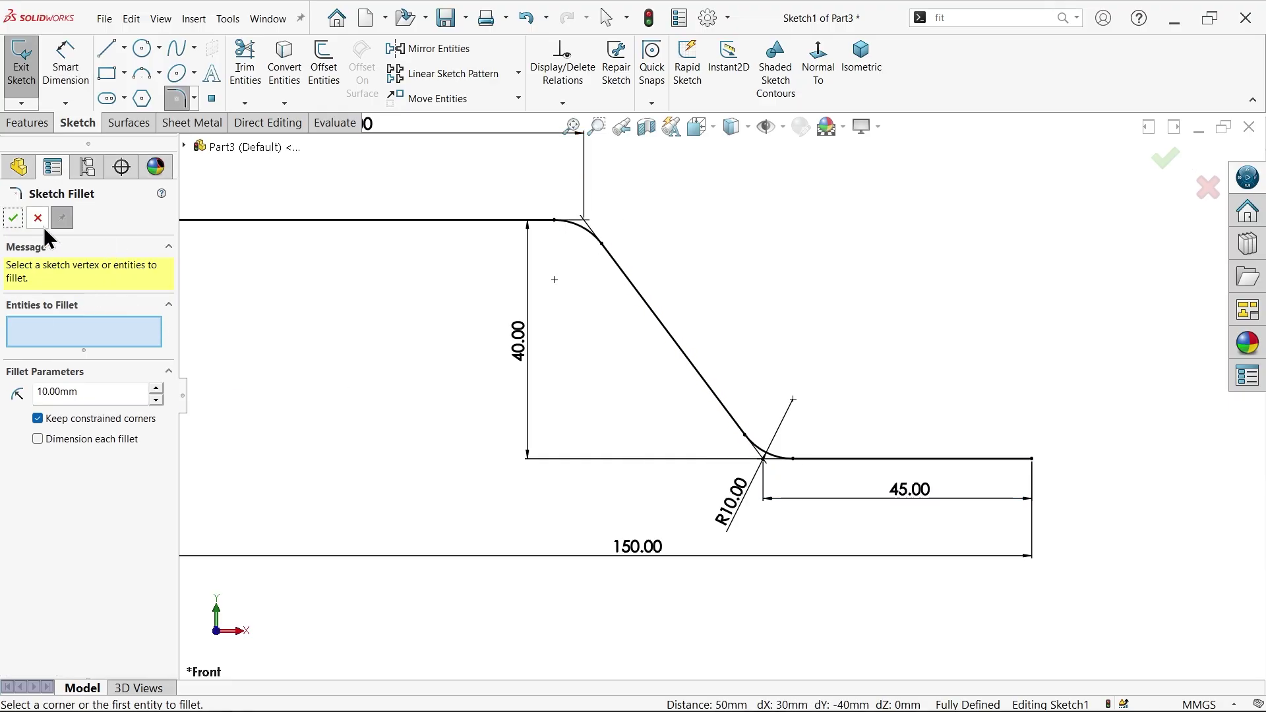
- Fit an open, constrained spline with 0.01 mm tolerance through all lines and fillet arcs of the bent profile, keeping the original geometry
{"action": "left_click", "coordinate": [13, 218]}
{"action": "key", "text": "z"}
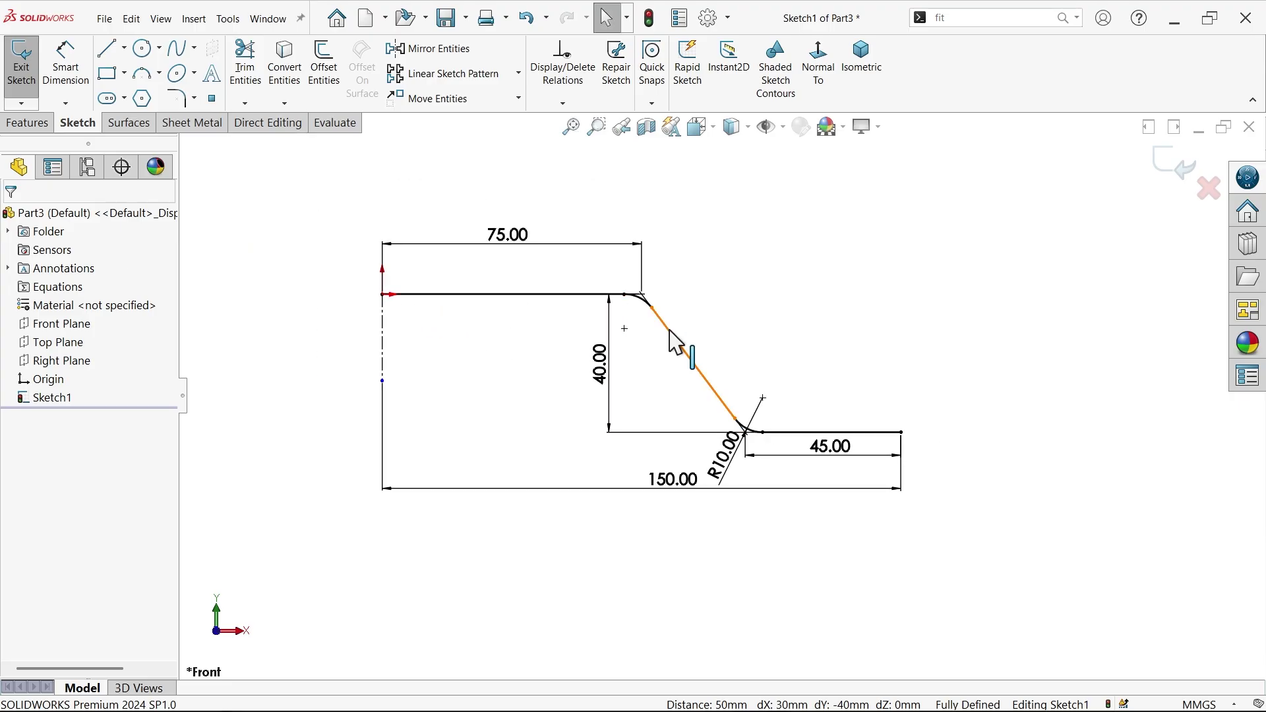
{"action": "scroll", "coordinate": [937, 440], "scroll_direction": "down", "scroll_amount": 1}
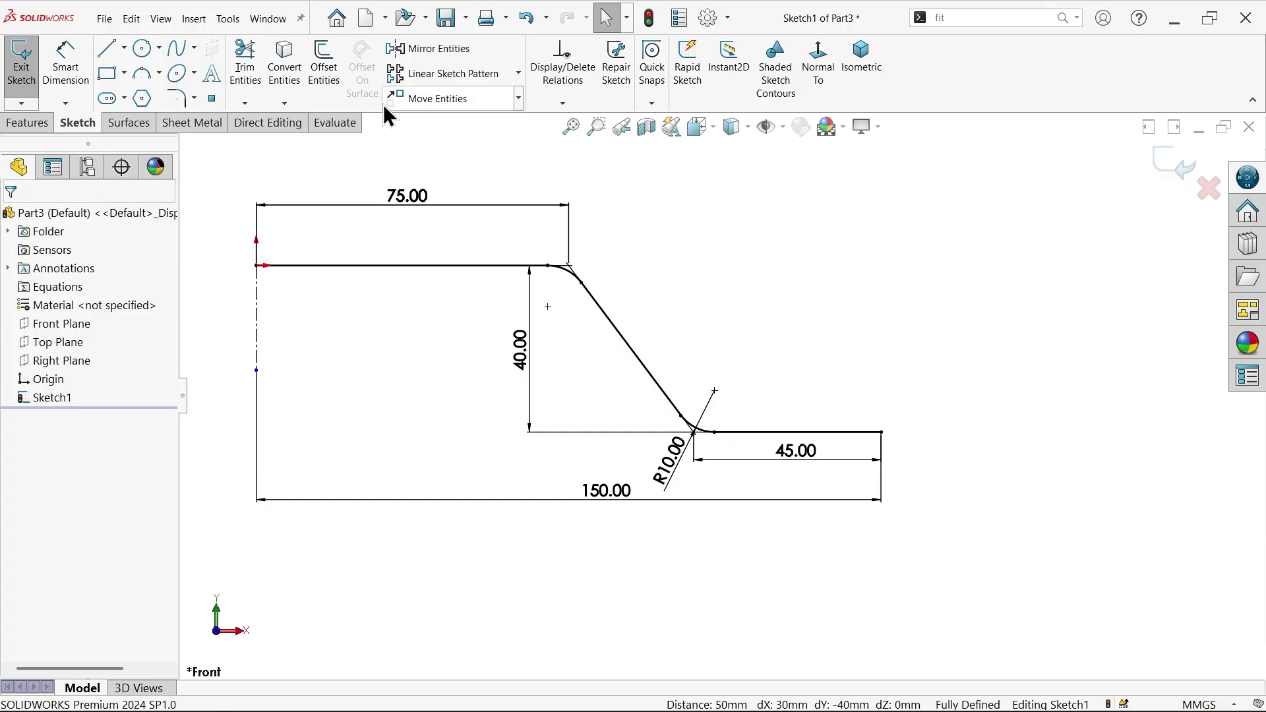
{"action": "left_click", "coordinate": [228, 18]}
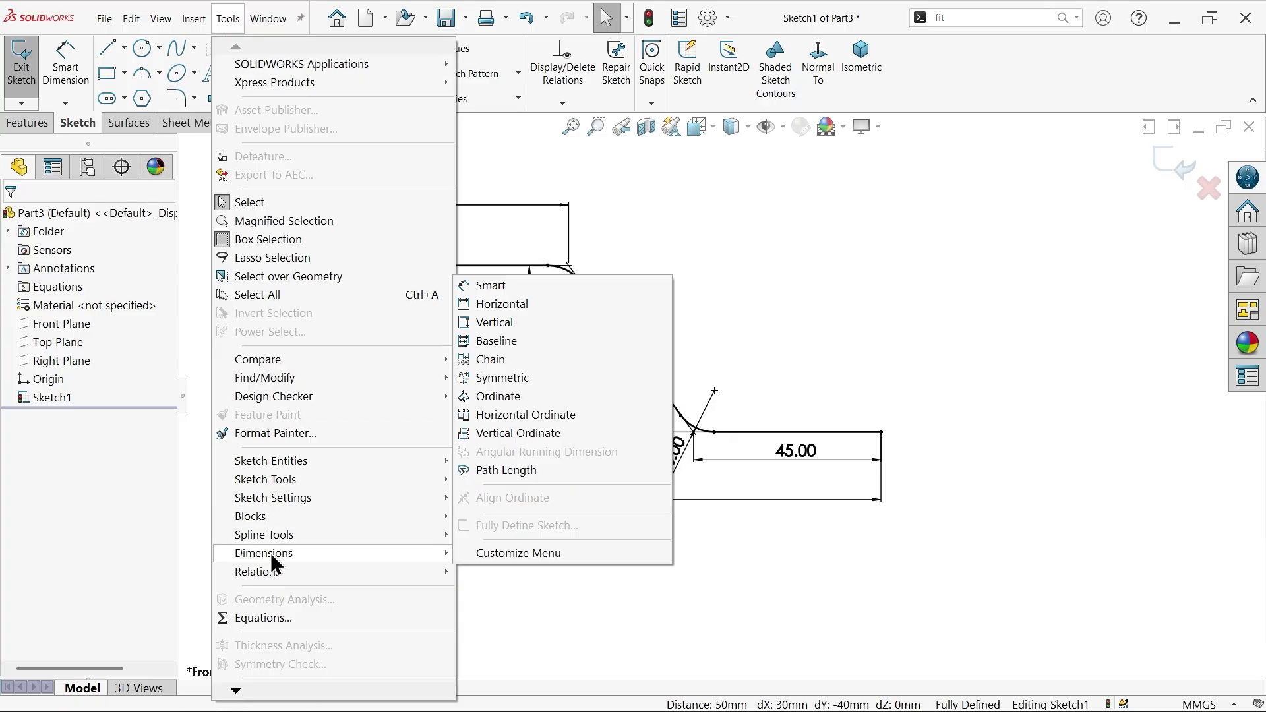
{"action": "mouse_move", "coordinate": [271, 537]}
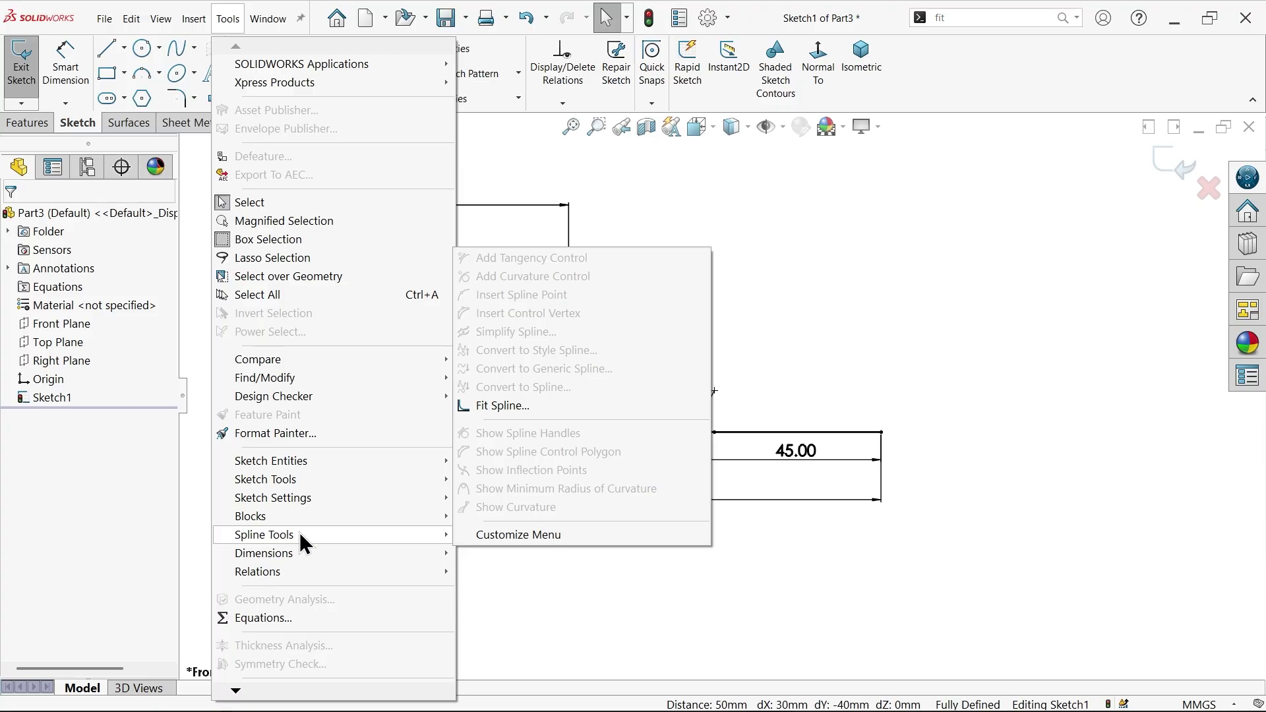
{"action": "left_click", "coordinate": [501, 406]}
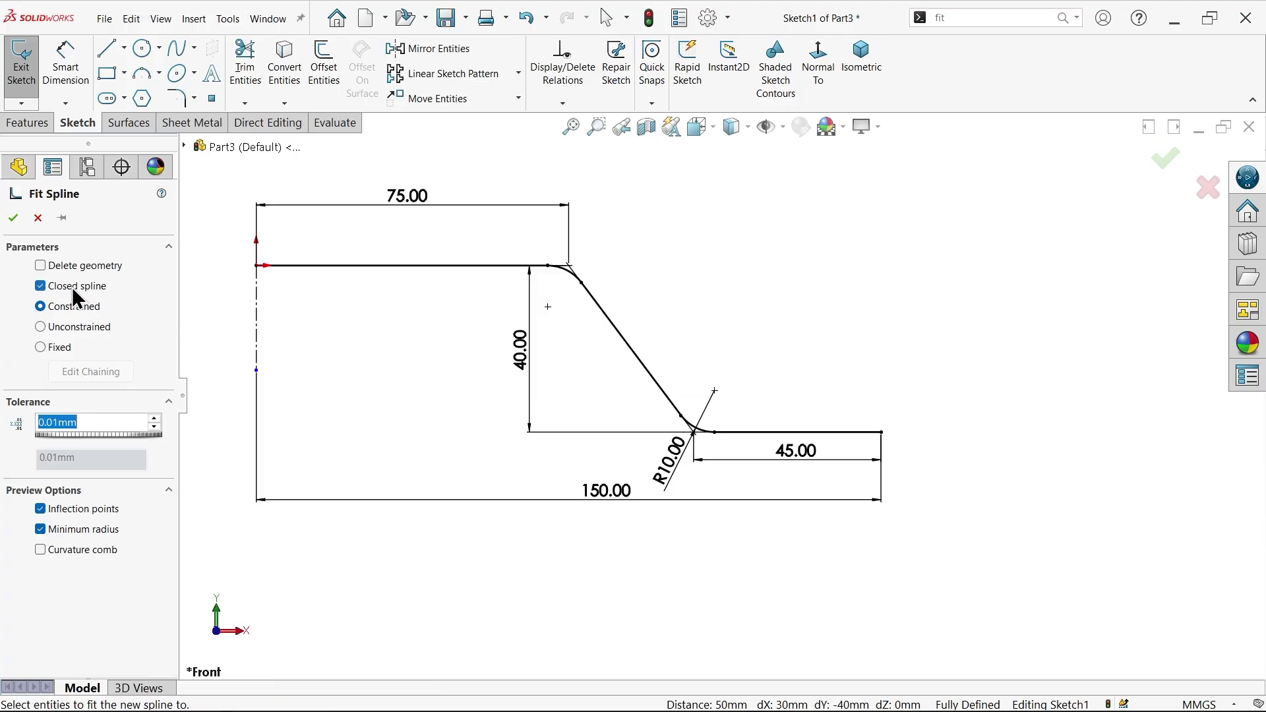
{"action": "left_click", "coordinate": [41, 286]}
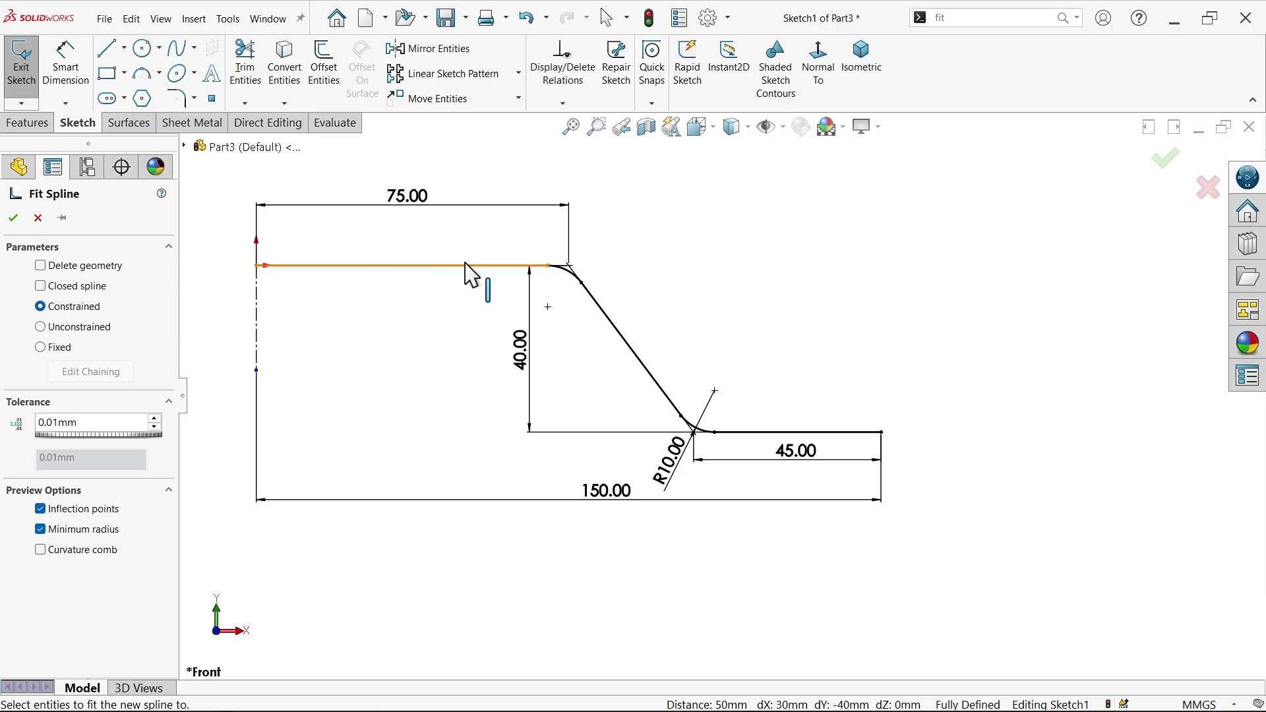
{"action": "left_click", "coordinate": [812, 433]}
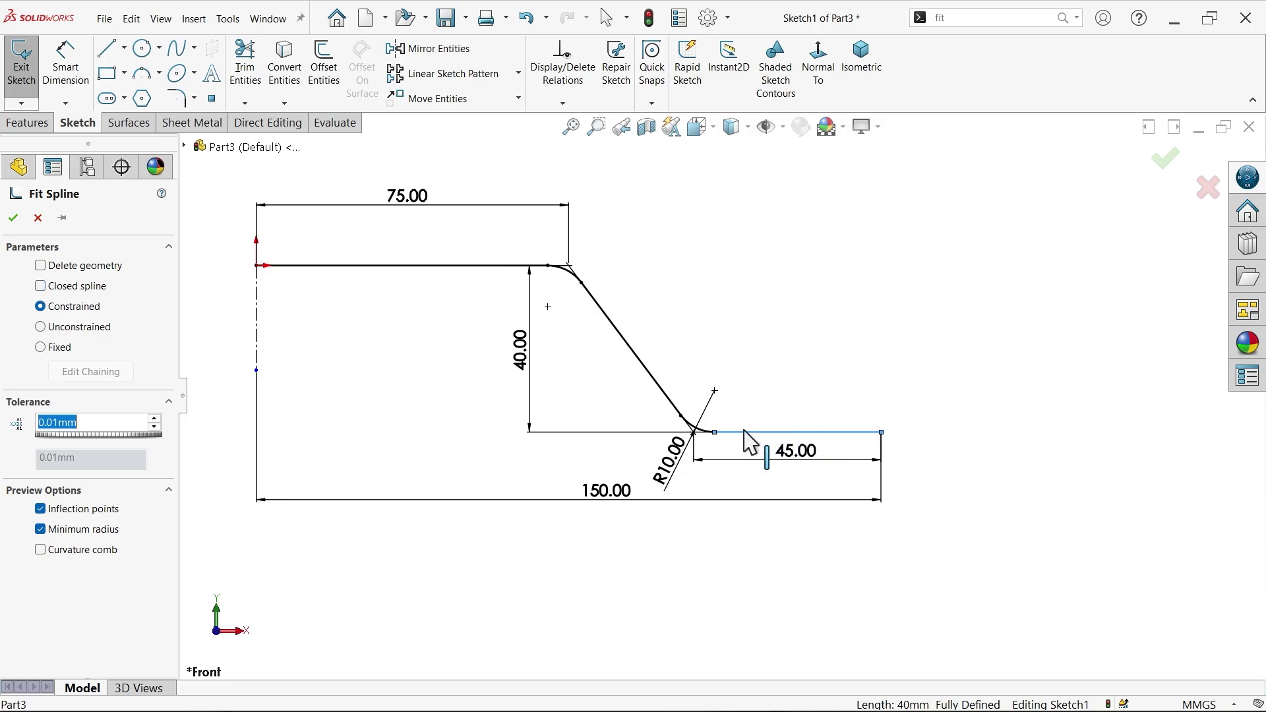
{"action": "scroll", "coordinate": [728, 425], "scroll_direction": "down", "scroll_amount": 4}
{"action": "left_click", "coordinate": [659, 438]}
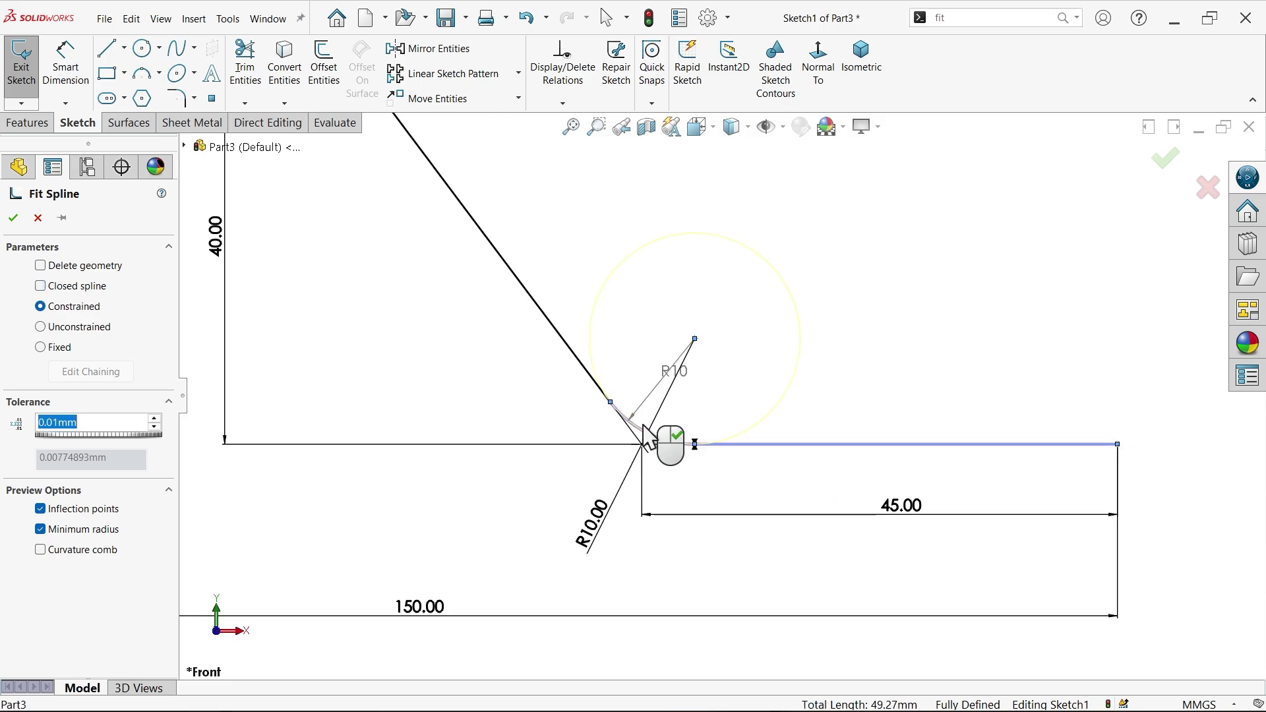
{"action": "left_click", "coordinate": [592, 378]}
{"action": "scroll", "coordinate": [514, 333], "scroll_direction": "up", "scroll_amount": 2}
{"action": "scroll", "coordinate": [579, 277], "scroll_direction": "up", "scroll_amount": 2}
{"action": "scroll", "coordinate": [672, 356], "scroll_direction": "down", "scroll_amount": 5}
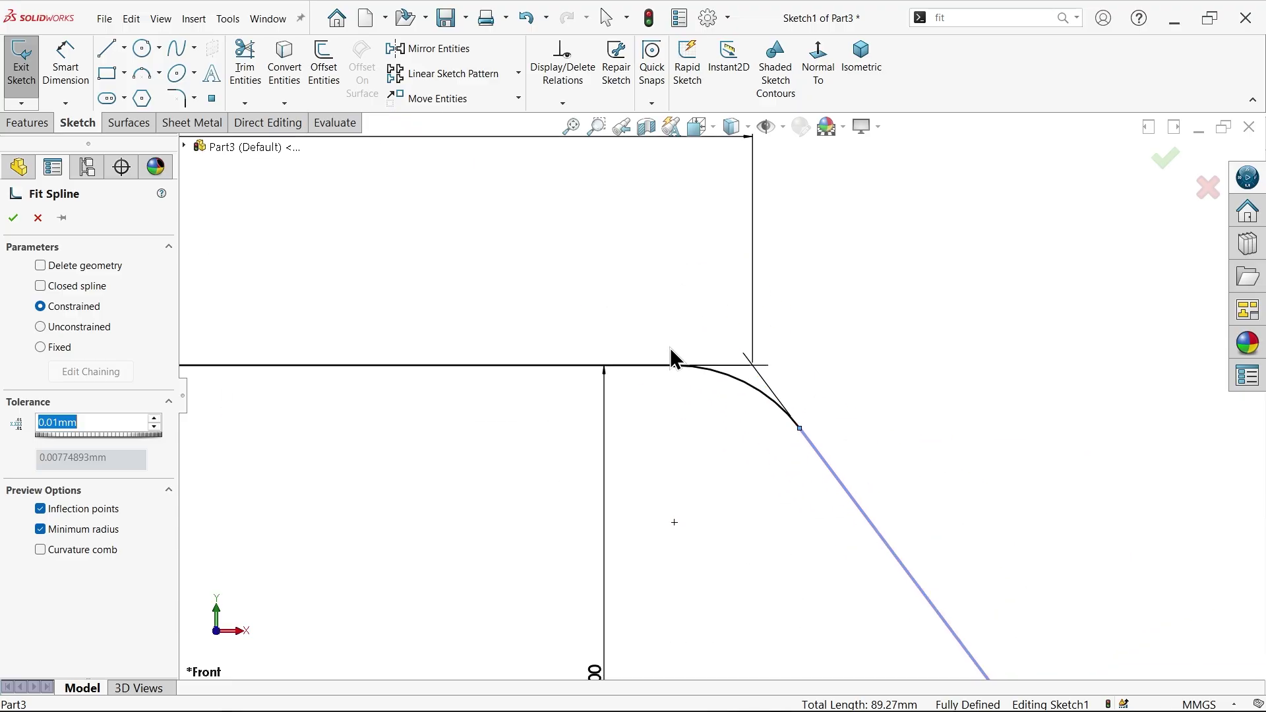
{"action": "left_click", "coordinate": [575, 367]}
{"action": "scroll", "coordinate": [491, 370], "scroll_direction": "up", "scroll_amount": 4}
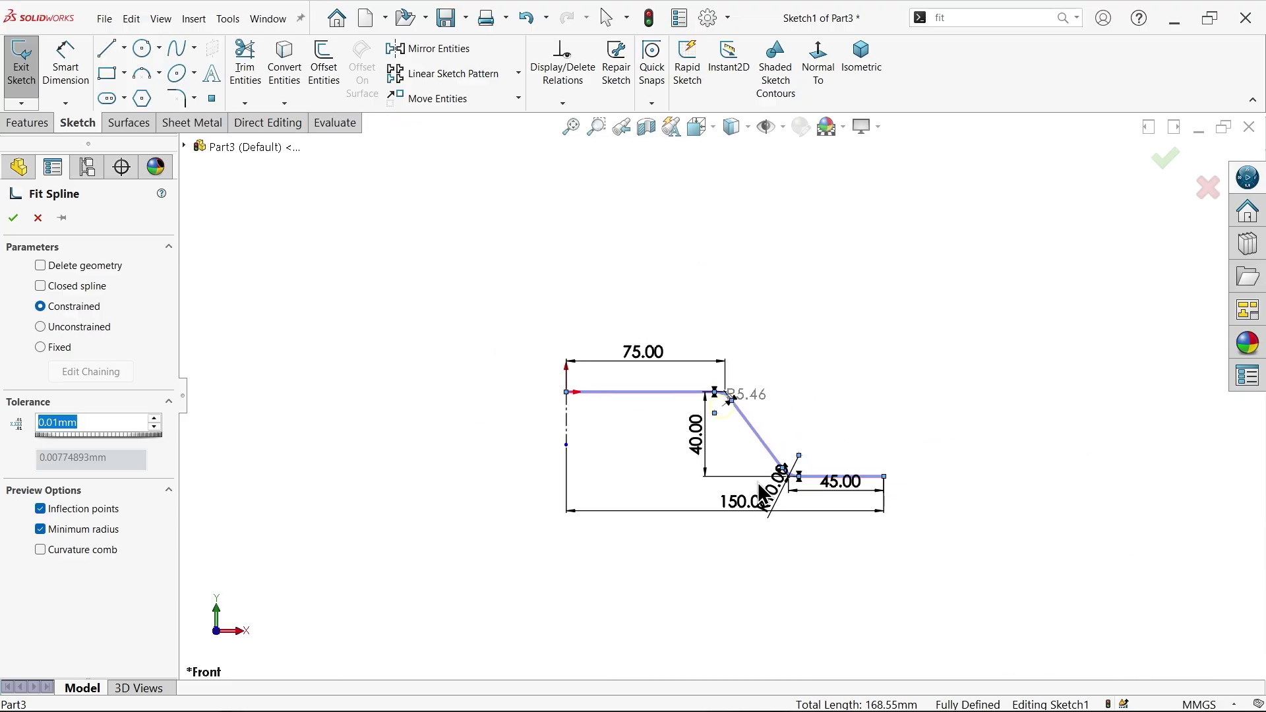
{"action": "scroll", "coordinate": [734, 449], "scroll_direction": "down", "scroll_amount": 3}
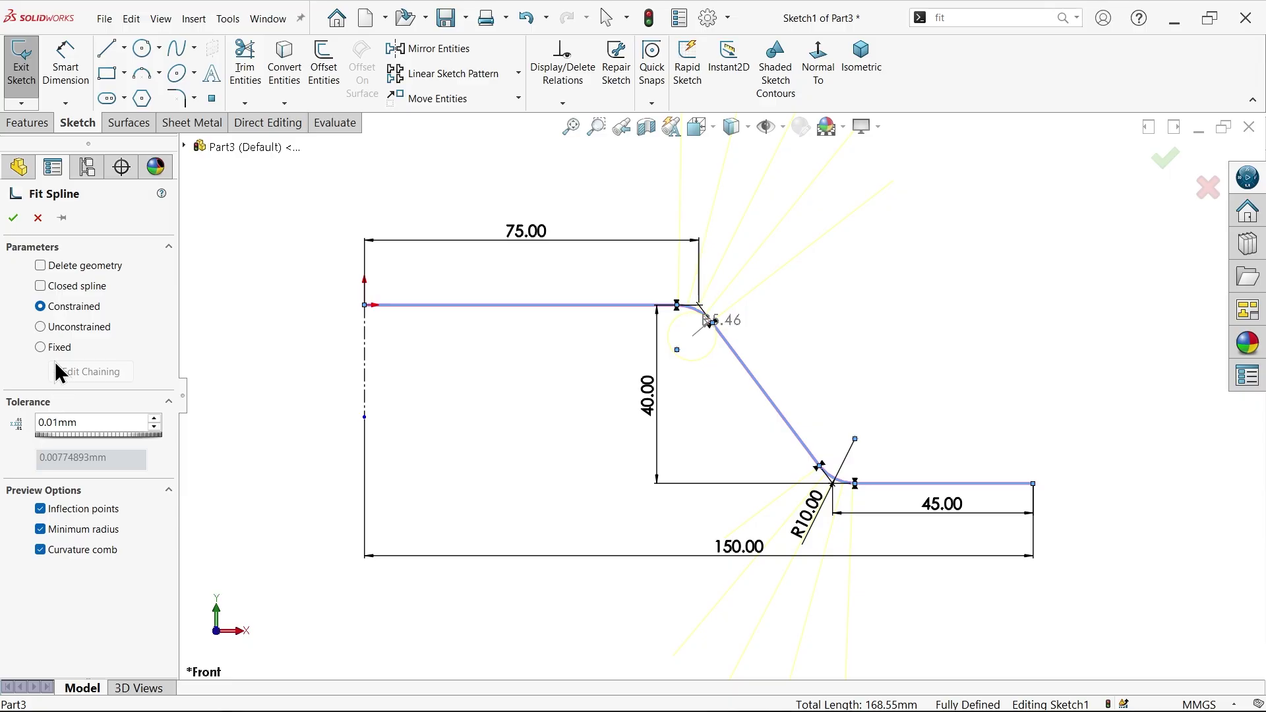
{"action": "left_click", "coordinate": [13, 218]}
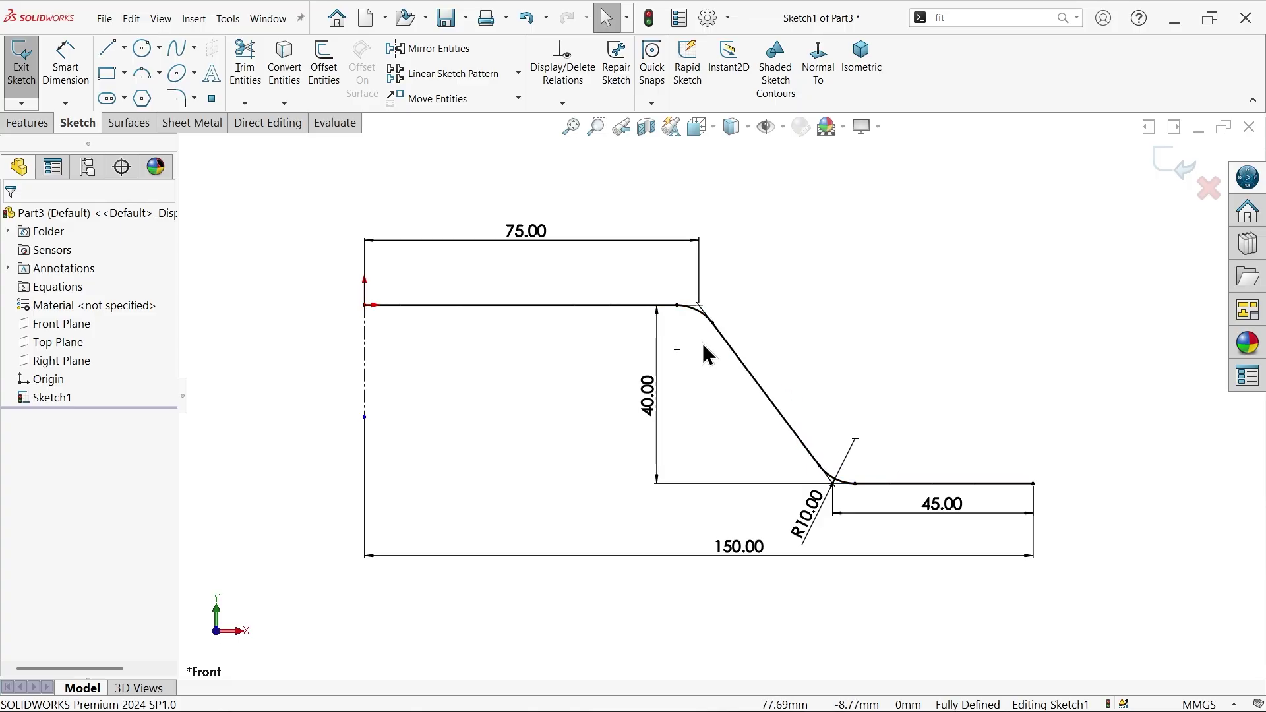
- Revolve the profile 360° about the vertical centerline as a surface
{"action": "left_click", "coordinate": [145, 122]}
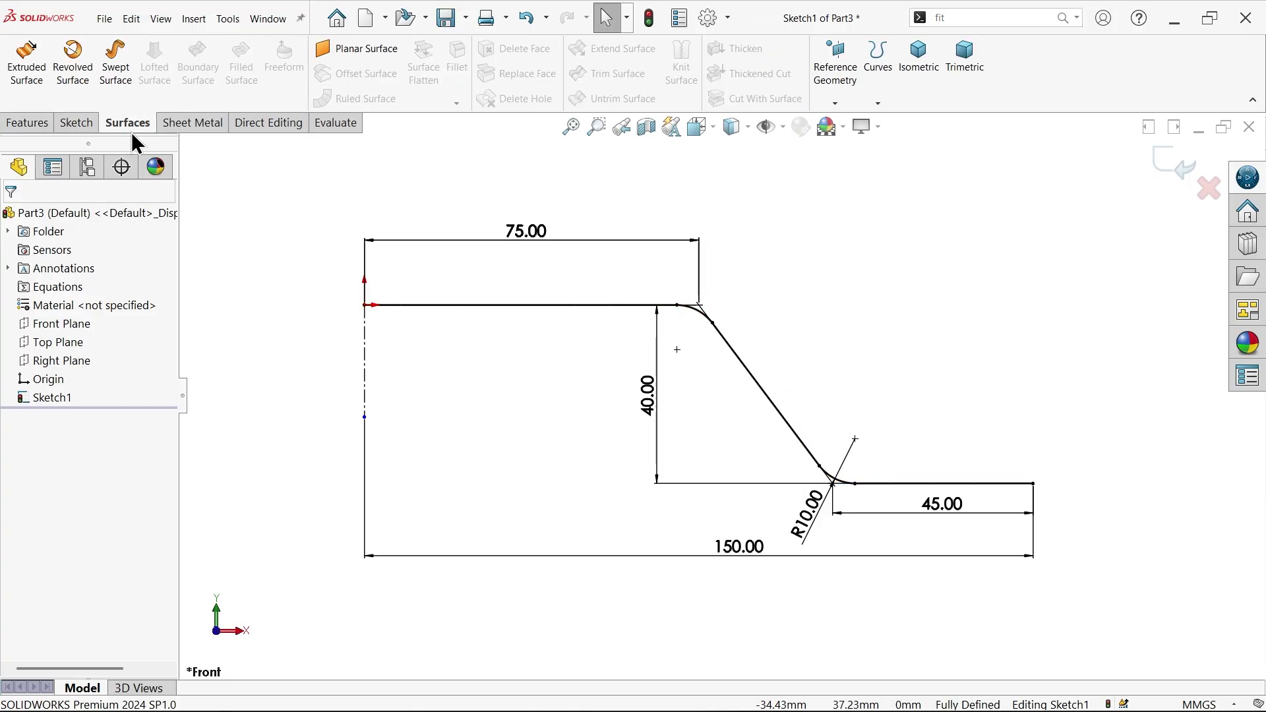
{"action": "left_click", "coordinate": [74, 73]}
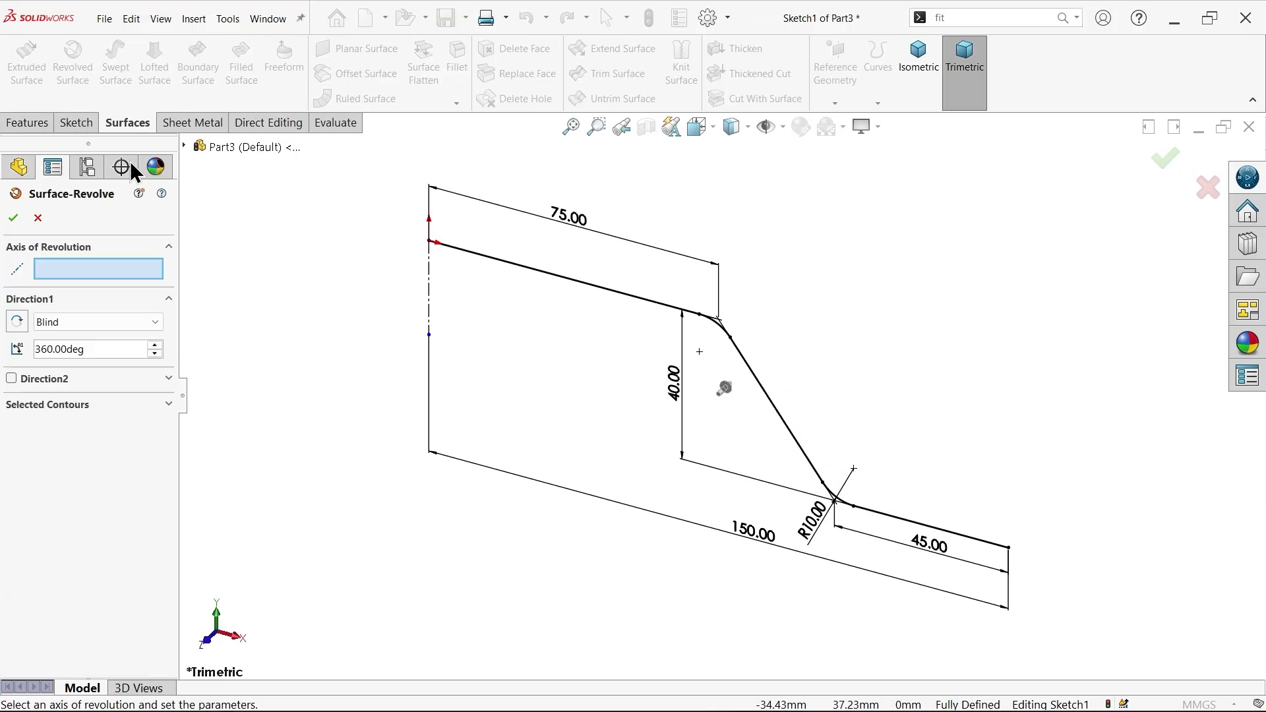
{"action": "left_click", "coordinate": [429, 274]}
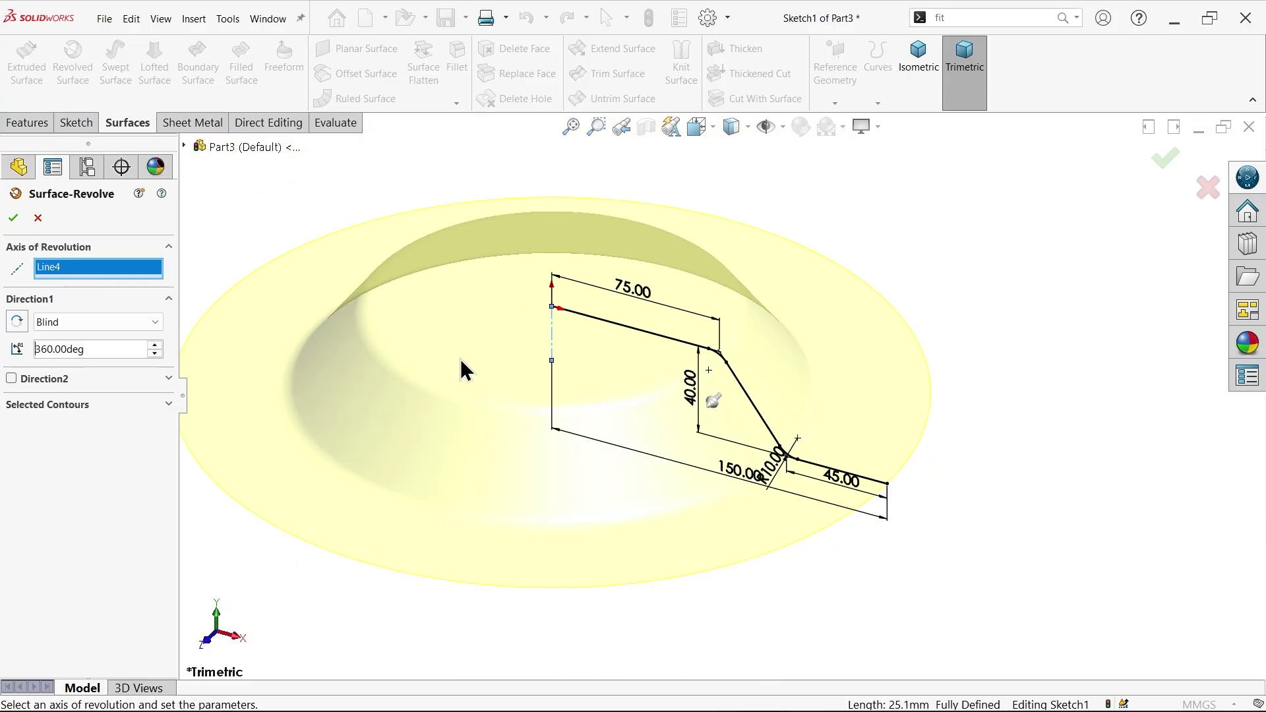
{"action": "double_click", "coordinate": [81, 349]}
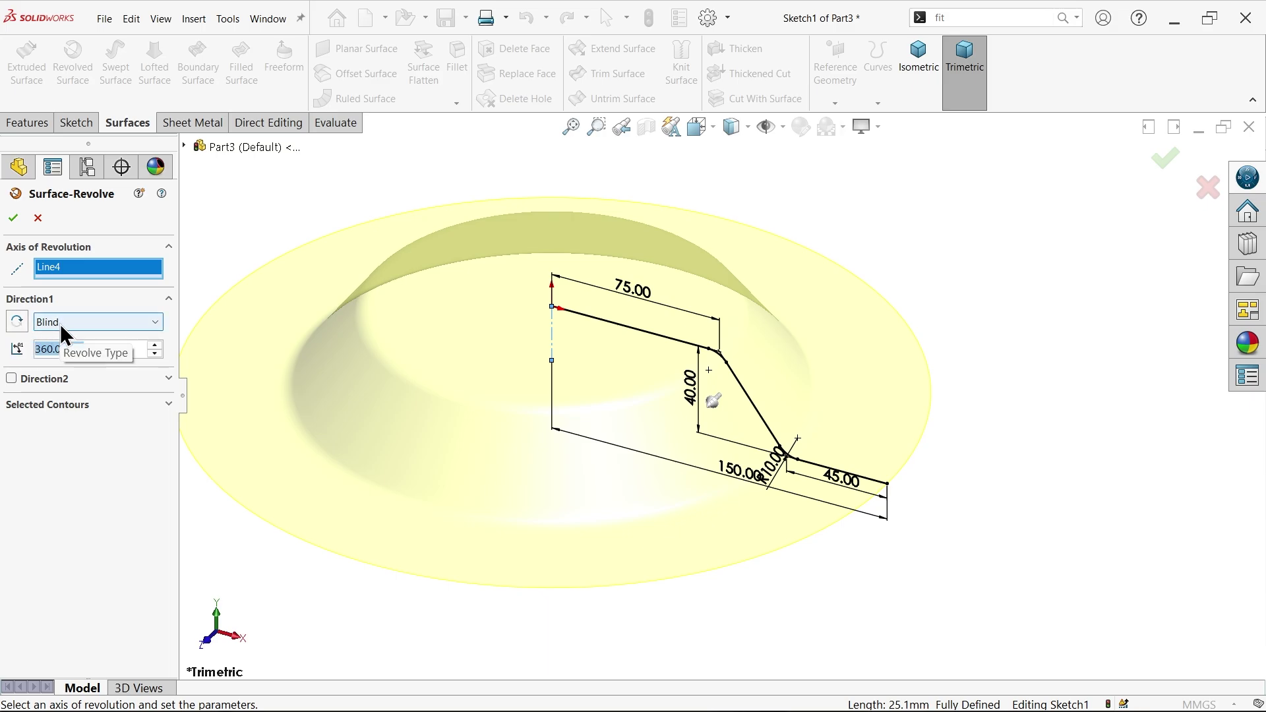
{"action": "left_click", "coordinate": [13, 217]}
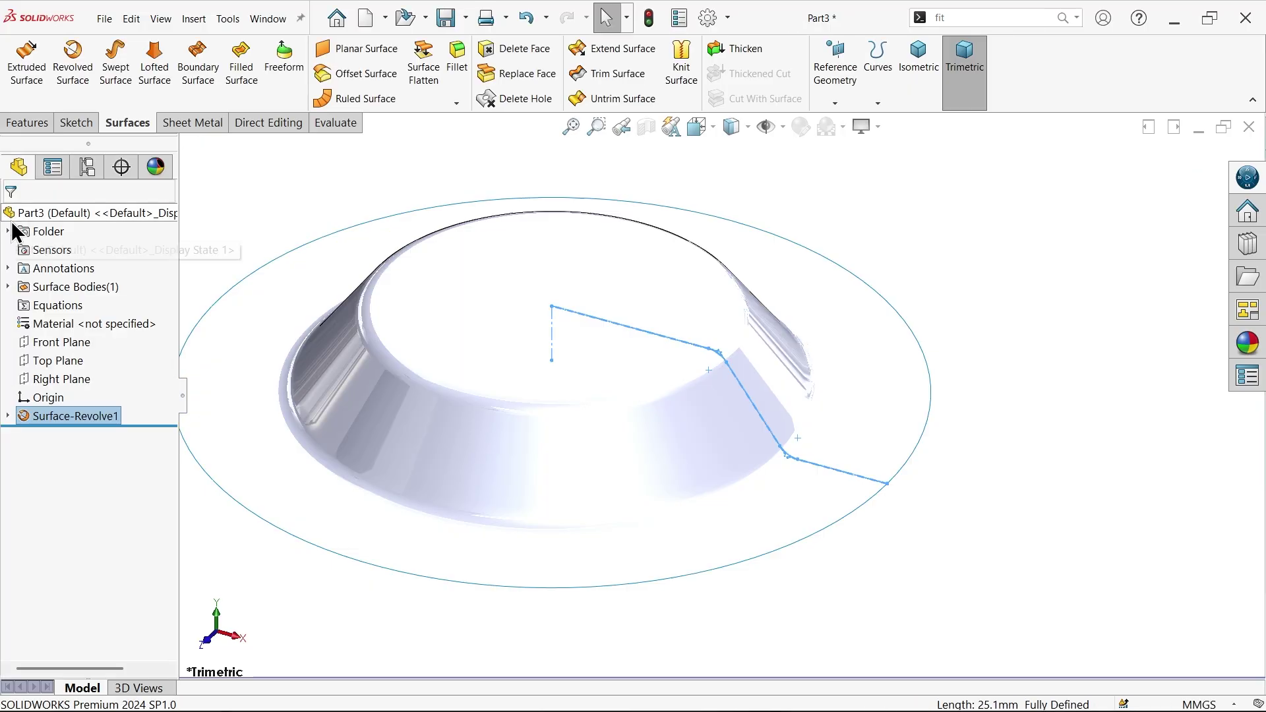
- Turn off the reflective RealView rendering of the revolved surface
{"action": "left_click", "coordinate": [879, 127]}
{"action": "left_click", "coordinate": [882, 149]}
{"action": "scroll", "coordinate": [709, 365], "scroll_direction": "down", "scroll_amount": 3}
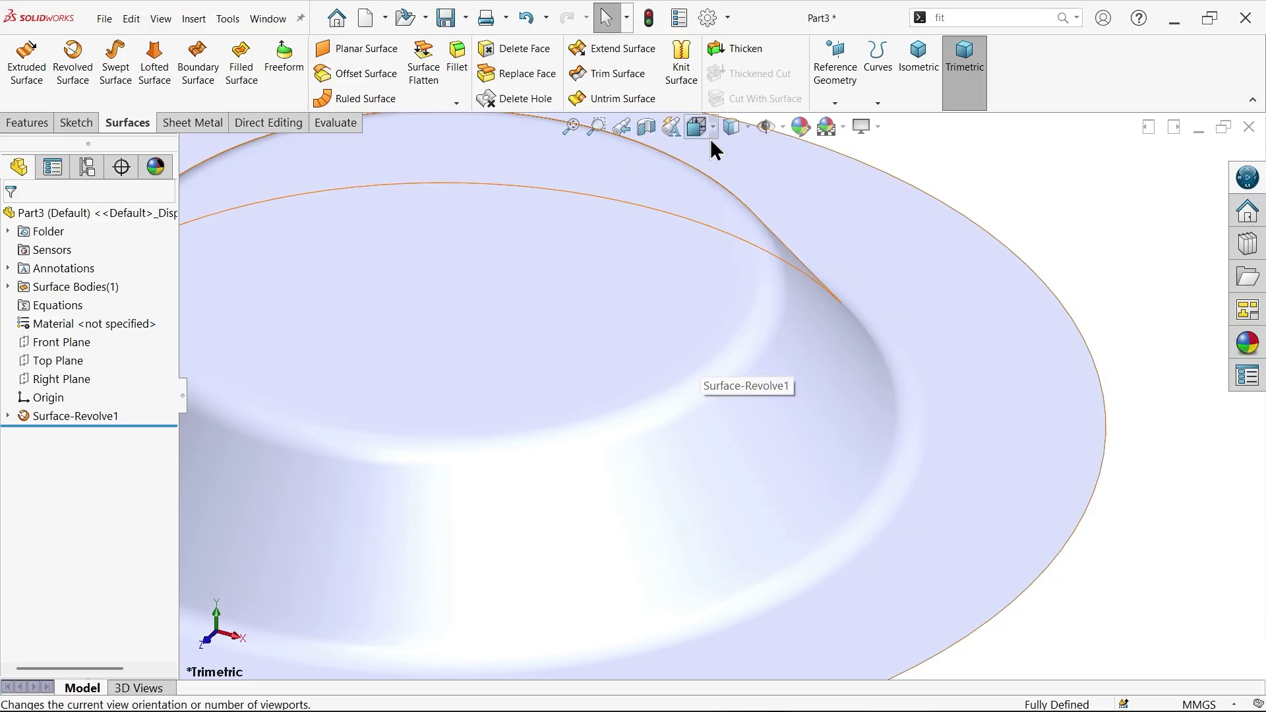
{"action": "left_click", "coordinate": [748, 130]}
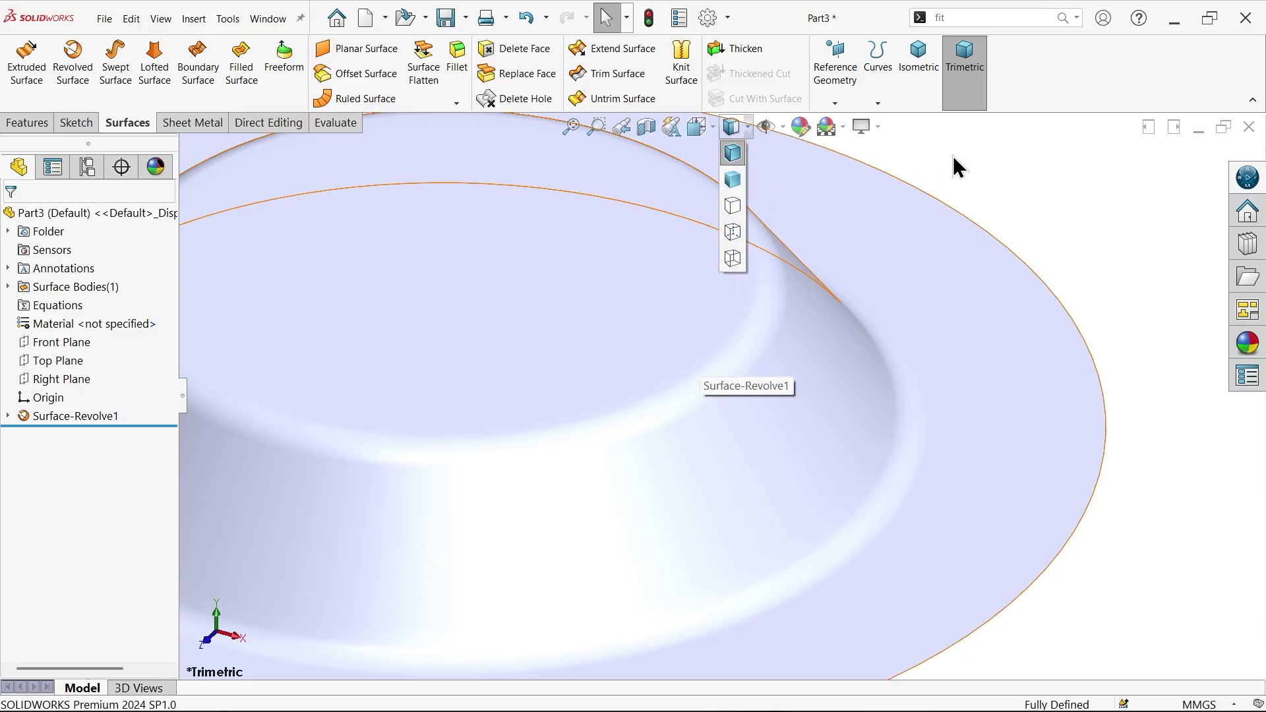
{"action": "left_click", "coordinate": [720, 317]}
{"action": "left_click", "coordinate": [1055, 227]}
{"action": "left_click", "coordinate": [989, 290]}
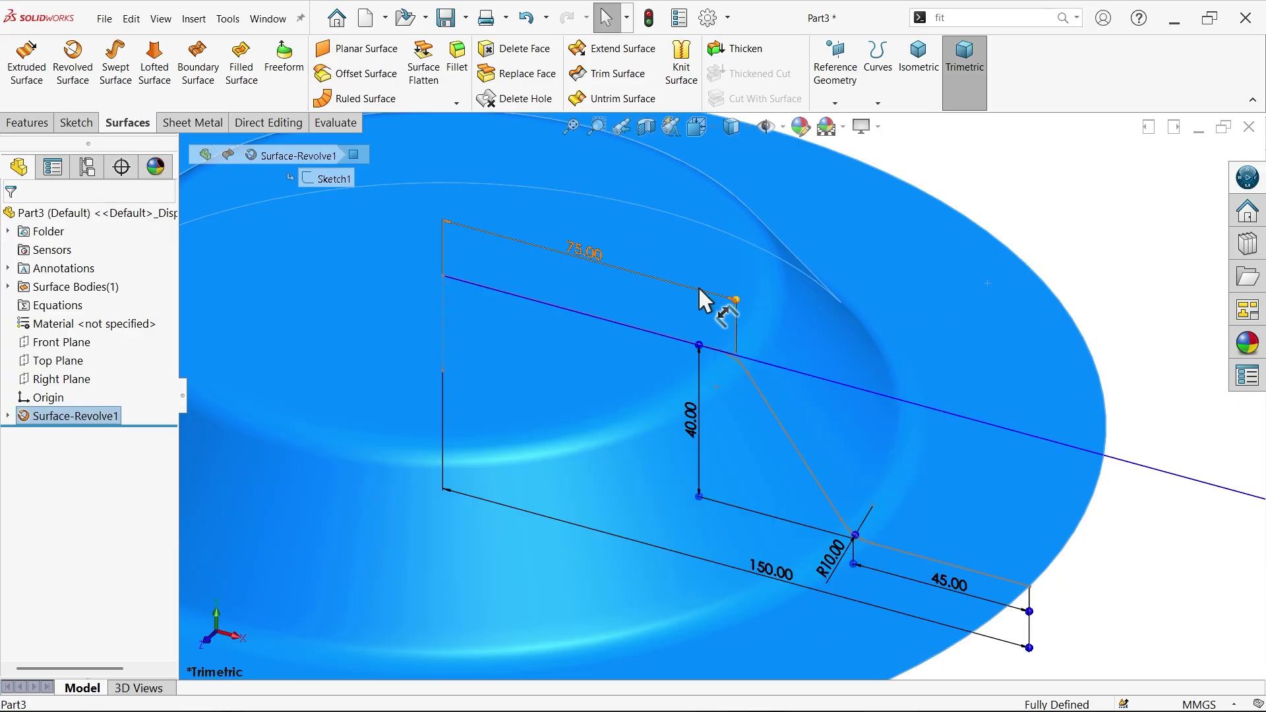
{"action": "left_click", "coordinate": [1059, 202]}
{"action": "key", "text": "f"}
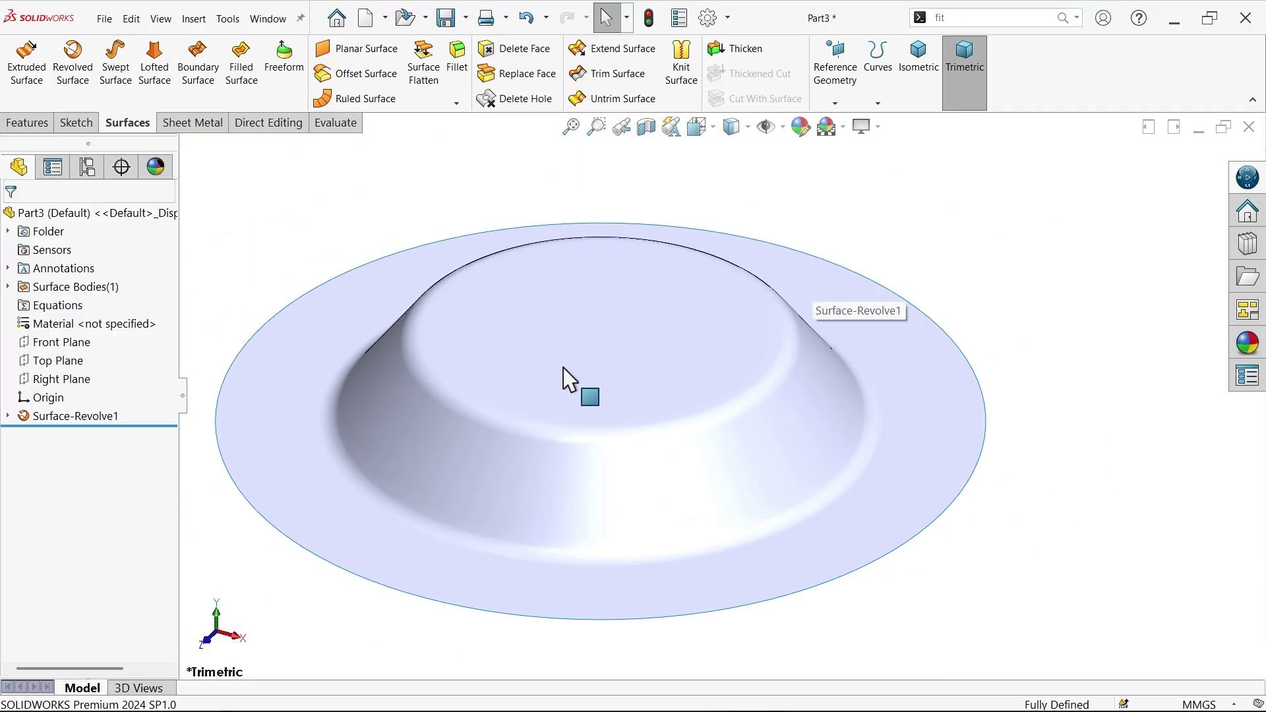
- Sketch a vertical centerpoint straight slot on the Top Plane, centered on the origin, about 243 mm between arc centers and 52 mm wide
{"action": "left_click", "coordinate": [73, 361]}
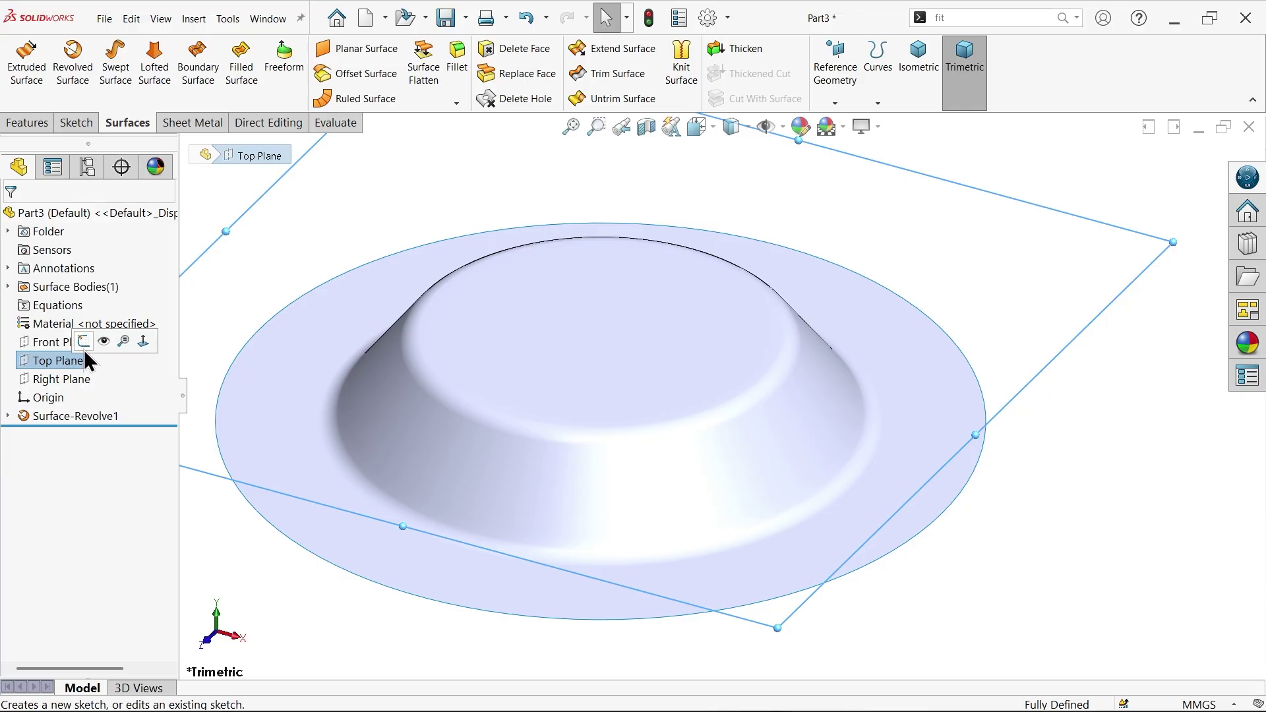
{"action": "left_click", "coordinate": [83, 343]}
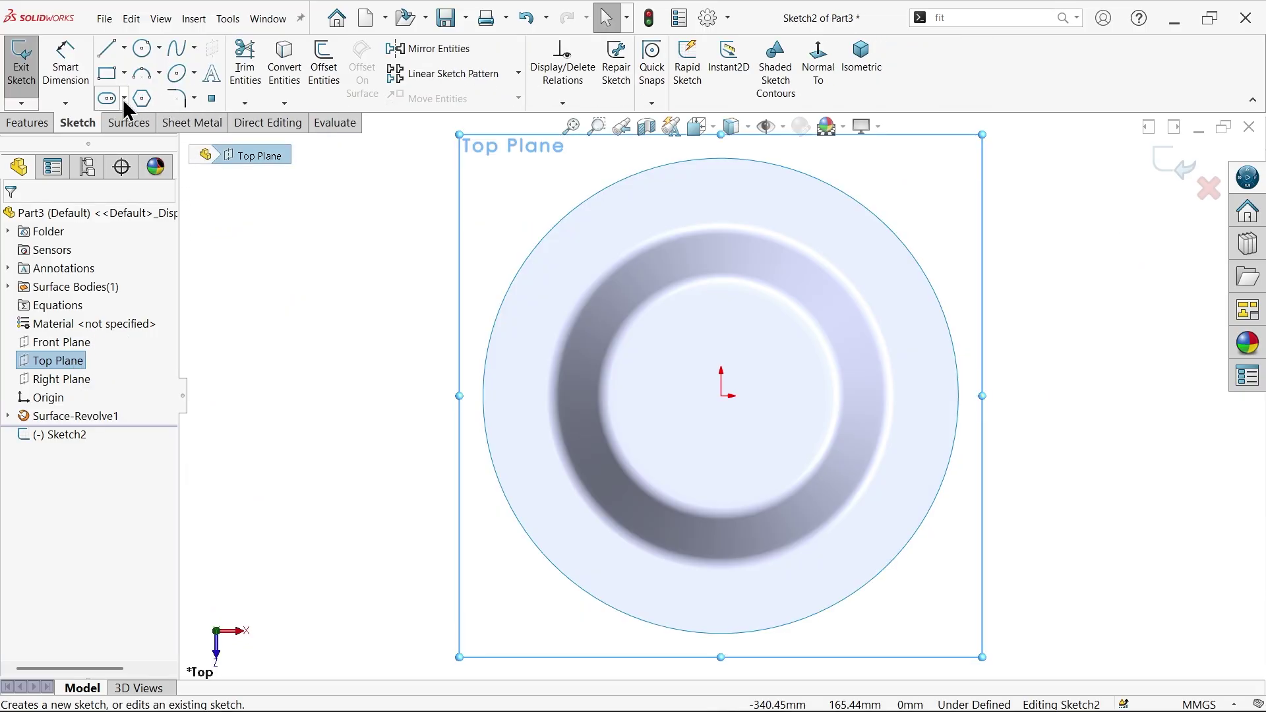
{"action": "left_click", "coordinate": [123, 99]}
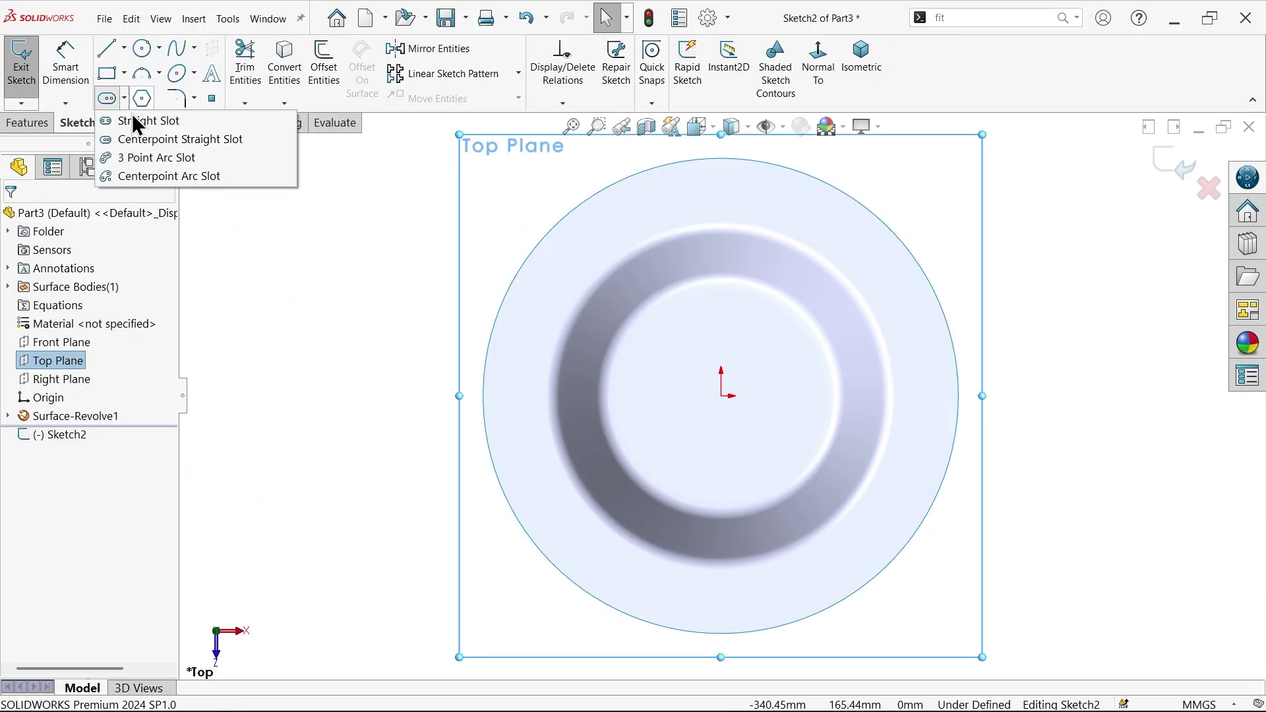
{"action": "left_click", "coordinate": [176, 143]}
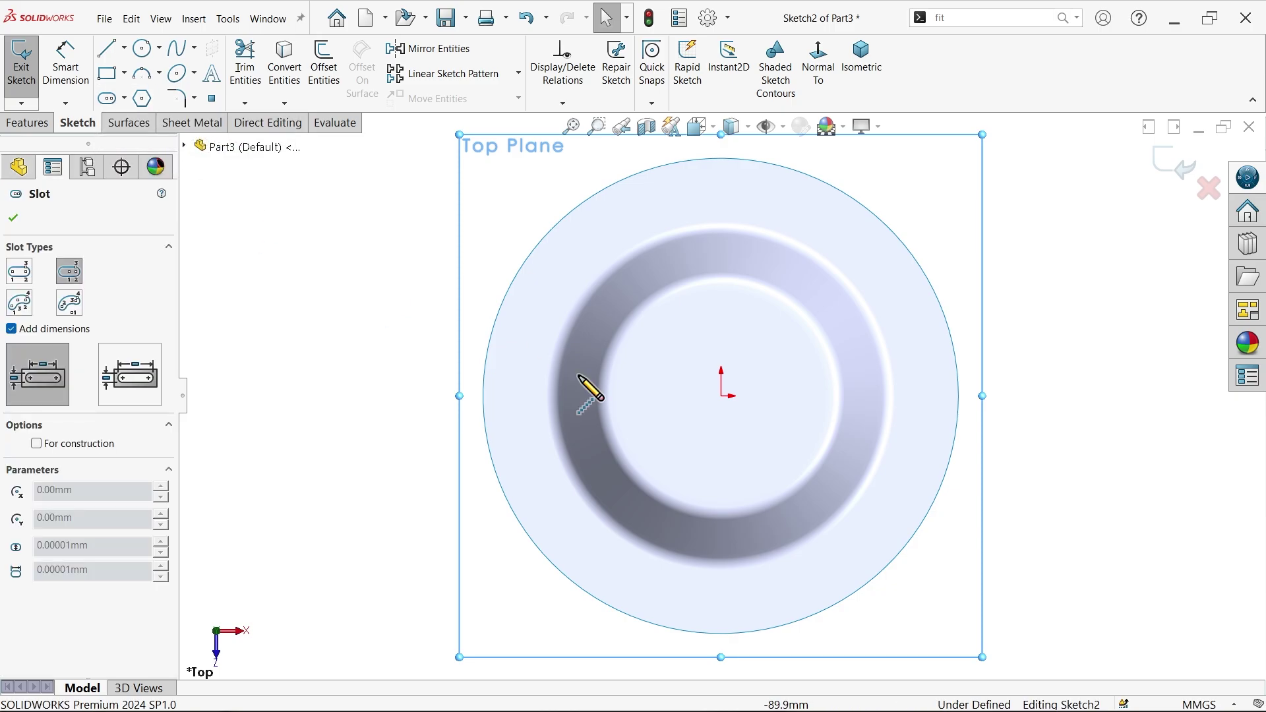
{"action": "left_click", "coordinate": [720, 396]}
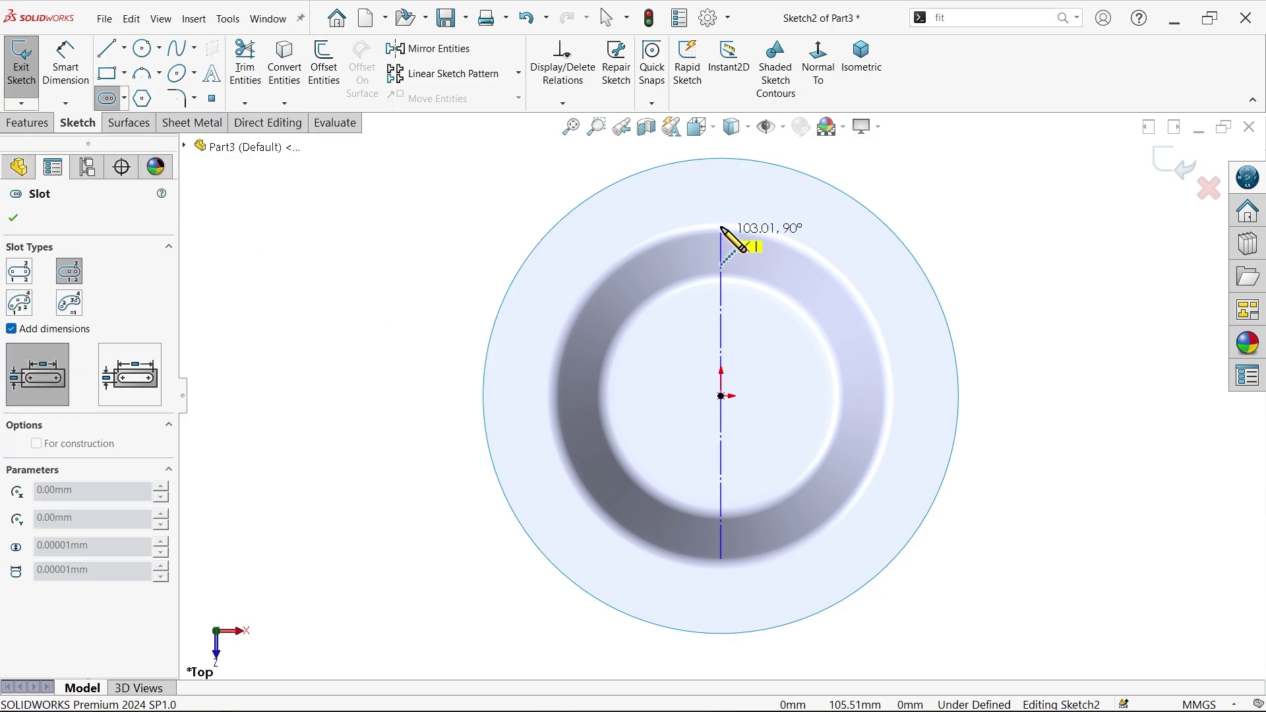
{"action": "left_click", "coordinate": [720, 202]}
{"action": "left_click", "coordinate": [681, 211]}
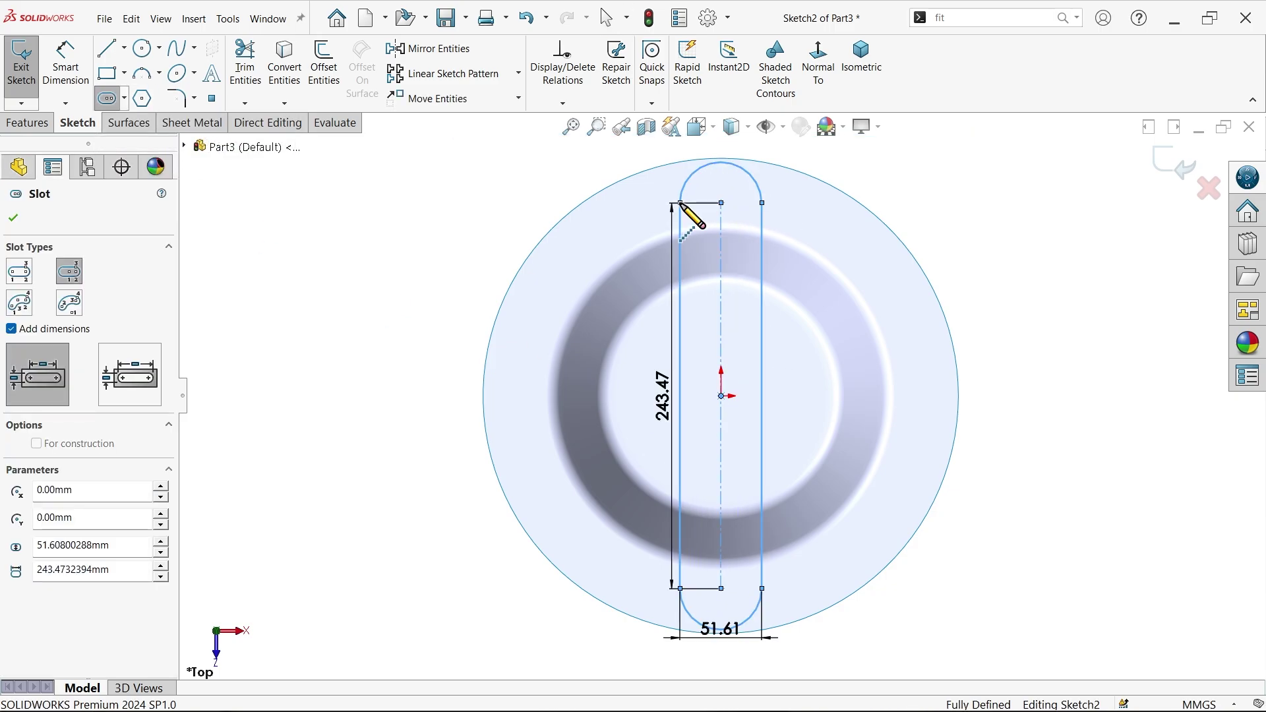
- Sketch a horizontal centerpoint straight slot centered on the origin, about 250 mm between arc centers and 62 mm wide
{"action": "left_click", "coordinate": [721, 395]}
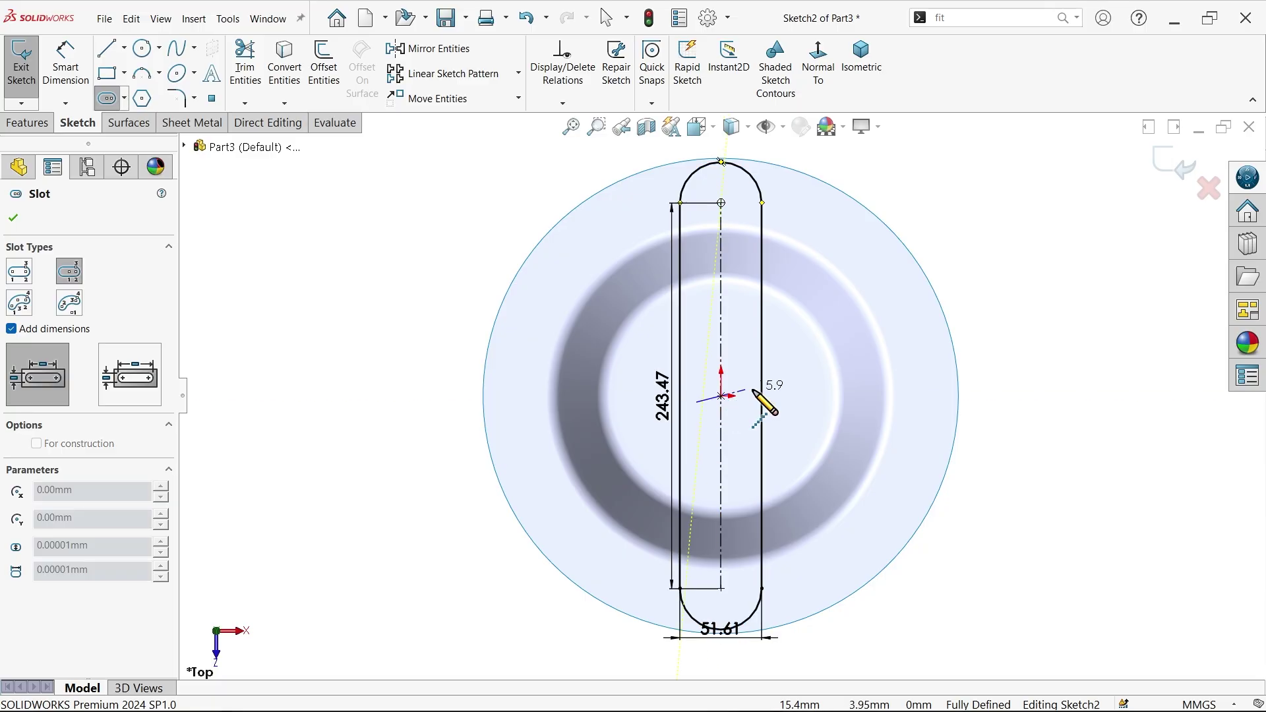
{"action": "left_click", "coordinate": [919, 395]}
{"action": "left_click", "coordinate": [949, 356]}
{"action": "right_click", "coordinate": [983, 267]}
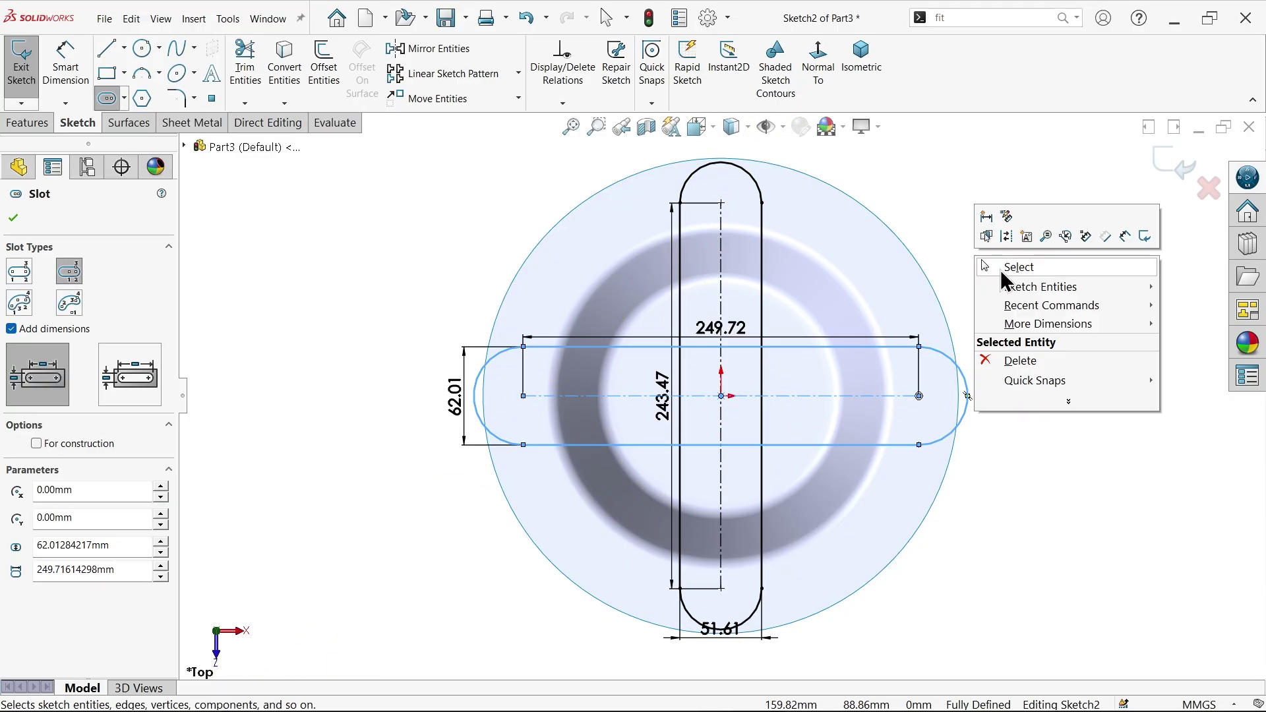
{"action": "left_click", "coordinate": [1020, 267]}
- Move the vertical slot's center-to-center length dimension outside the disc and set it to 263 mm
{"action": "scroll", "coordinate": [800, 503], "scroll_direction": "up", "scroll_amount": 1}
{"action": "scroll", "coordinate": [743, 376], "scroll_direction": "down", "scroll_amount": 3}
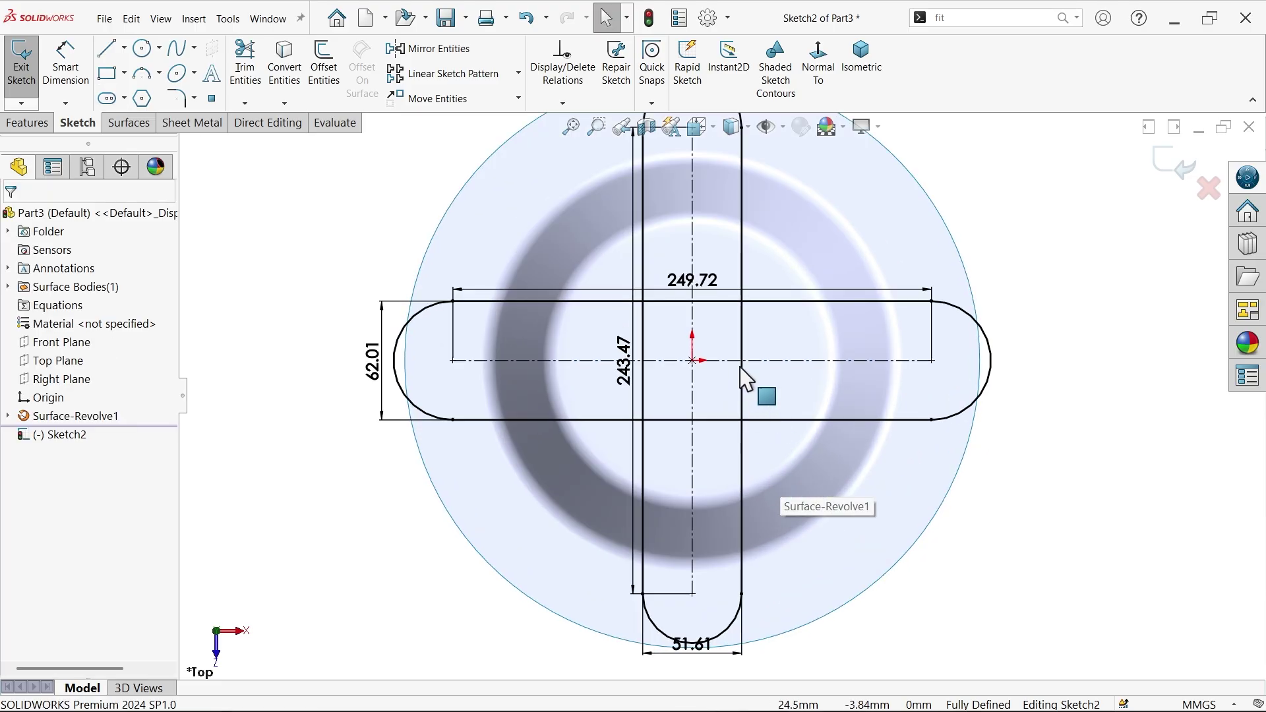
{"action": "scroll", "coordinate": [721, 389], "scroll_direction": "up", "scroll_amount": 2}
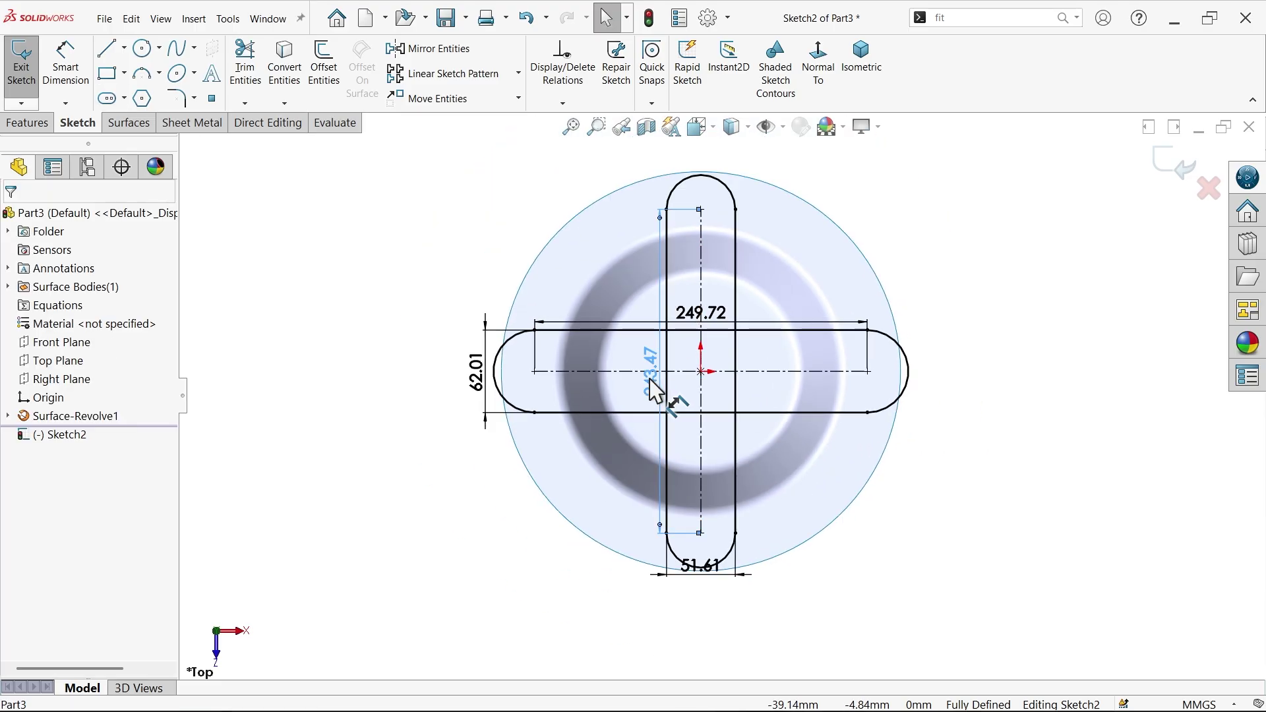
{"action": "left_click_drag", "start_coordinate": [656, 389], "coordinate": [402, 389]}
{"action": "double_click", "coordinate": [397, 372]}
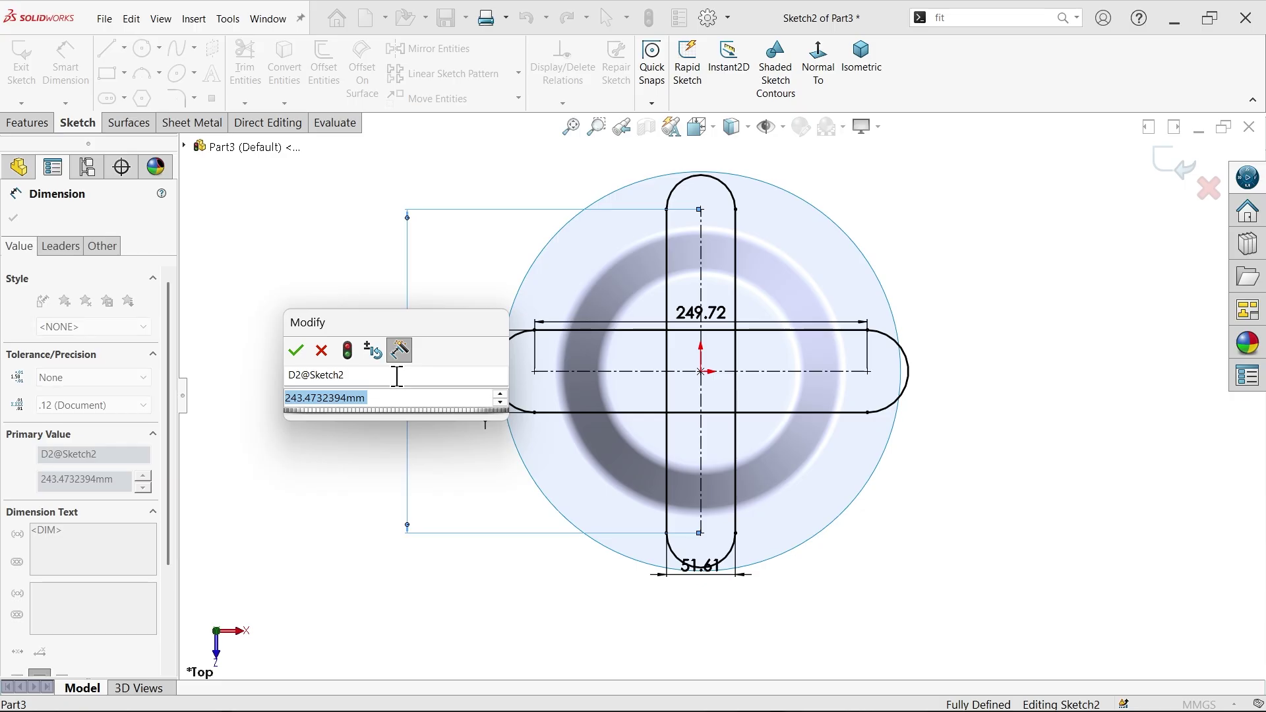
{"action": "type", "text": "263"}
{"action": "key", "text": "Return"}
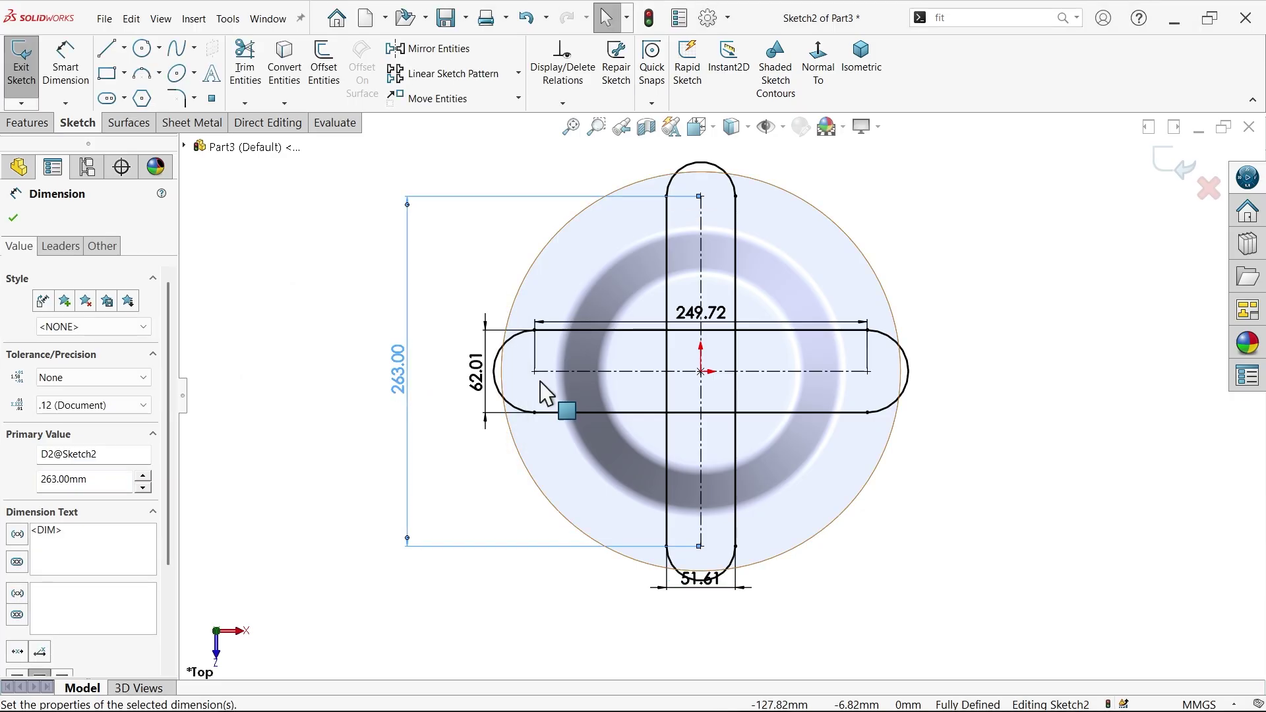
- Set the horizontal slot's center-to-center length to 263 mm
{"action": "double_click", "coordinate": [711, 312]}
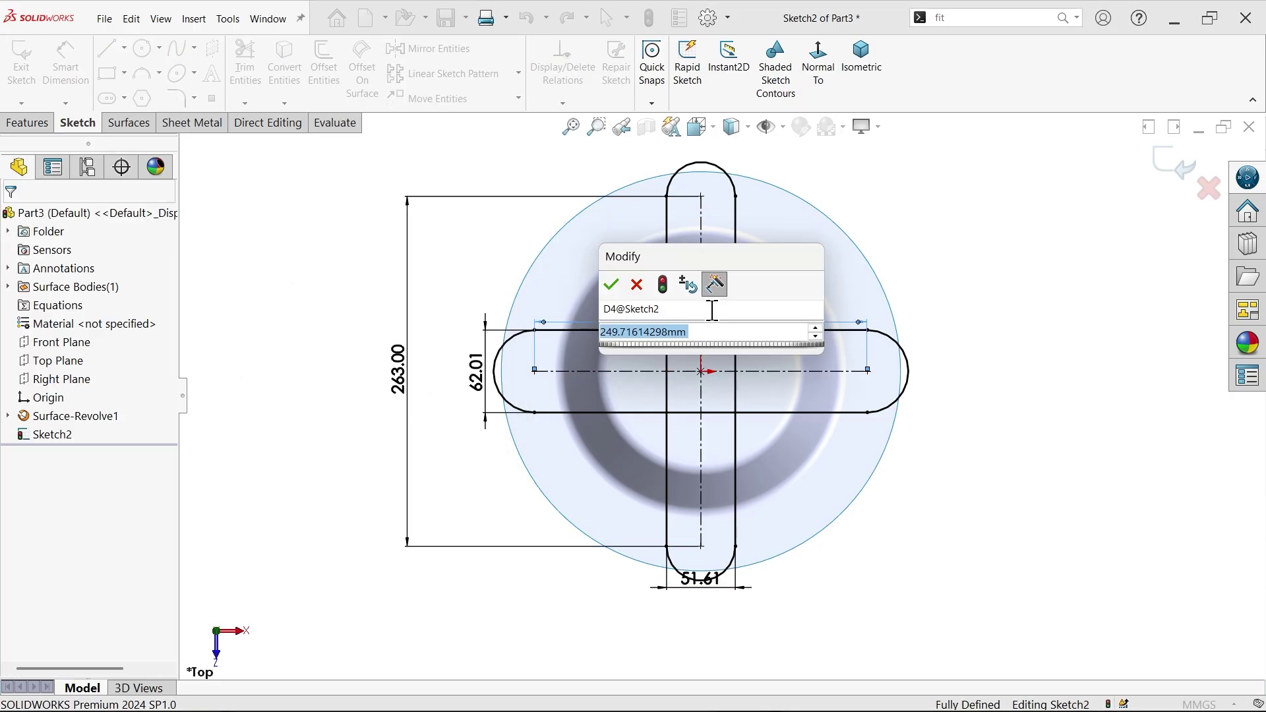
{"action": "type", "text": "263"}
{"action": "key", "text": "Return"}
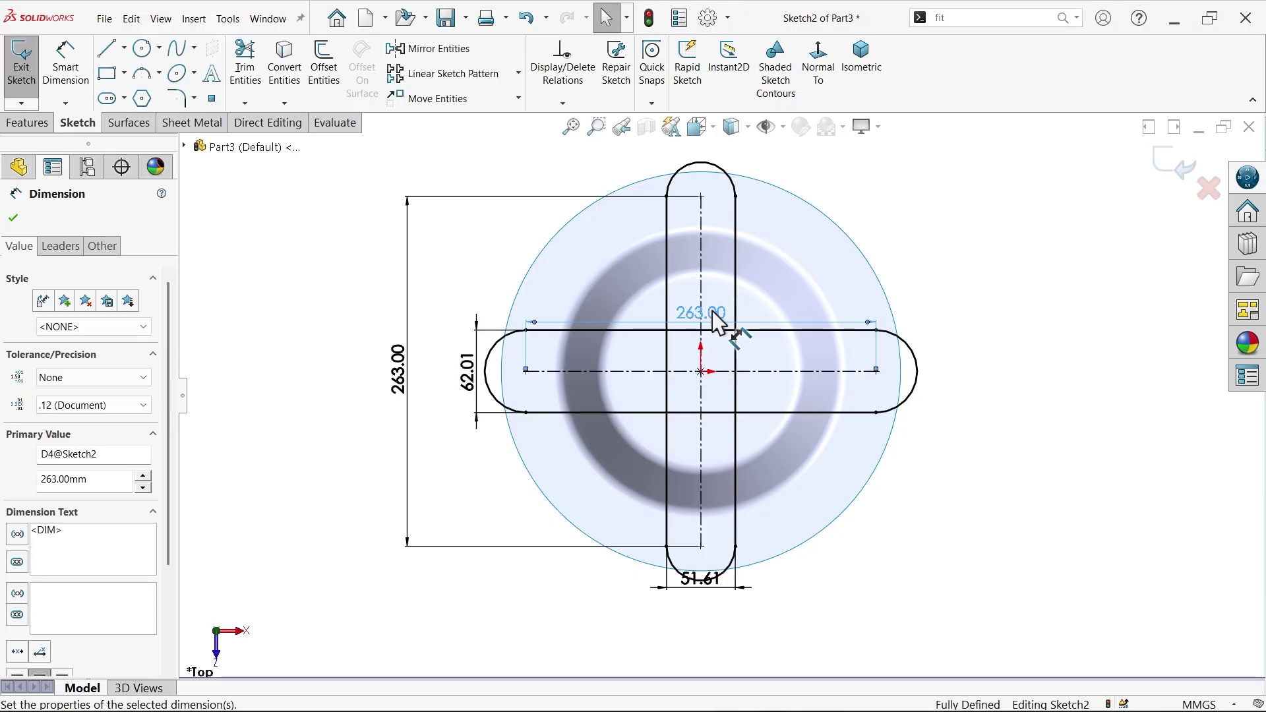
- Set the widths of both the horizontal and the vertical slot to 27 mm
{"action": "double_click", "coordinate": [474, 379]}
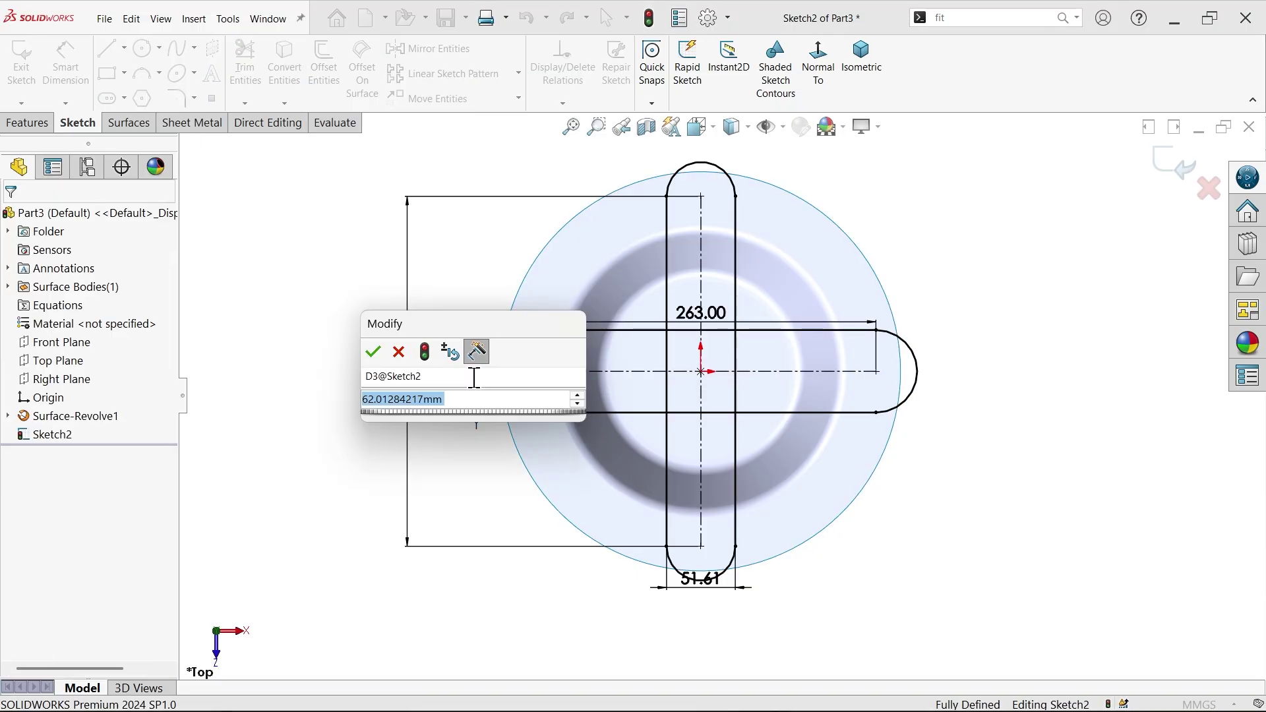
{"action": "type", "text": "27"}
{"action": "key", "text": "Return"}
{"action": "double_click", "coordinate": [713, 586]}
{"action": "type", "text": "27"}
{"action": "key", "text": "Return"}
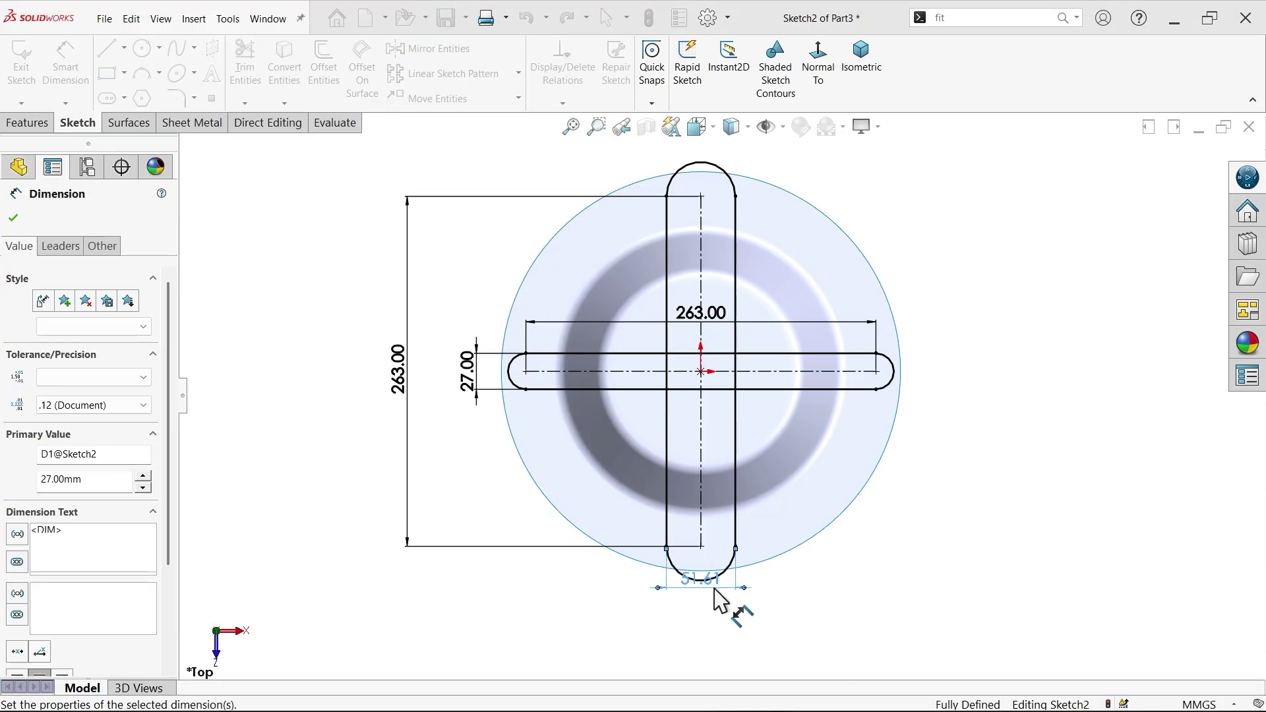
{"action": "scroll", "coordinate": [827, 416], "scroll_direction": "down", "scroll_amount": 5}
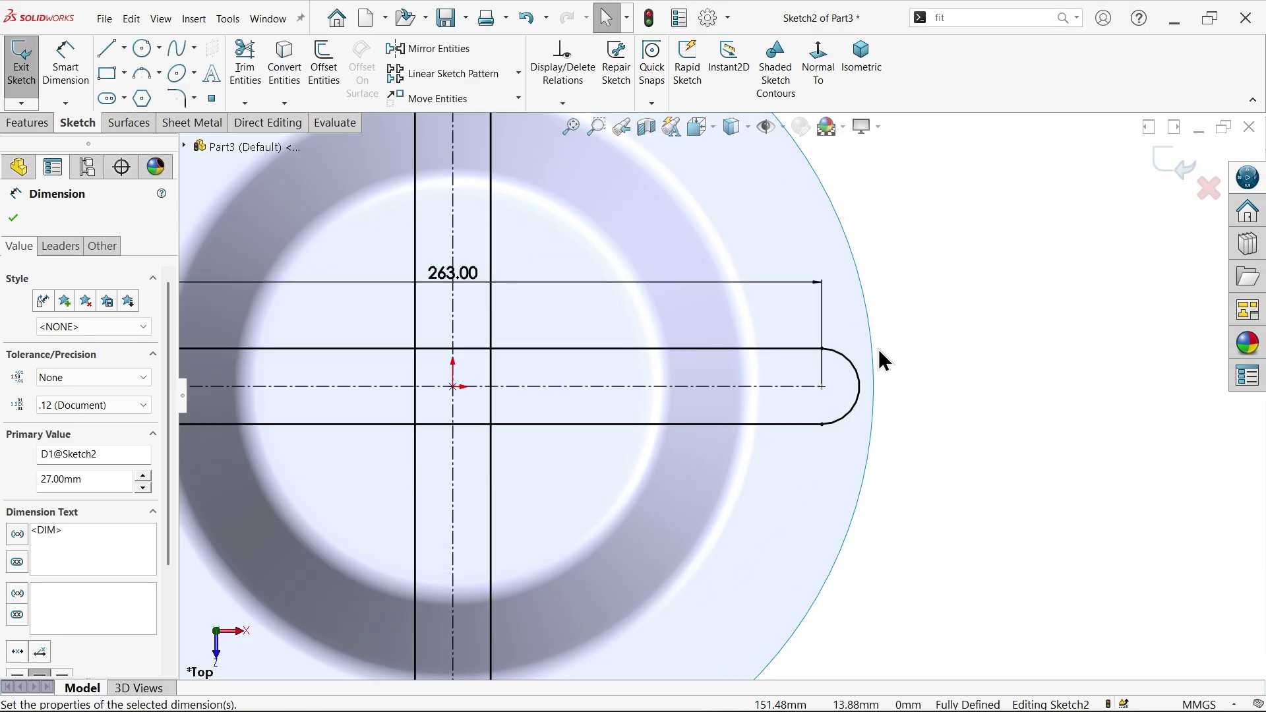
{"action": "key", "text": "f"}
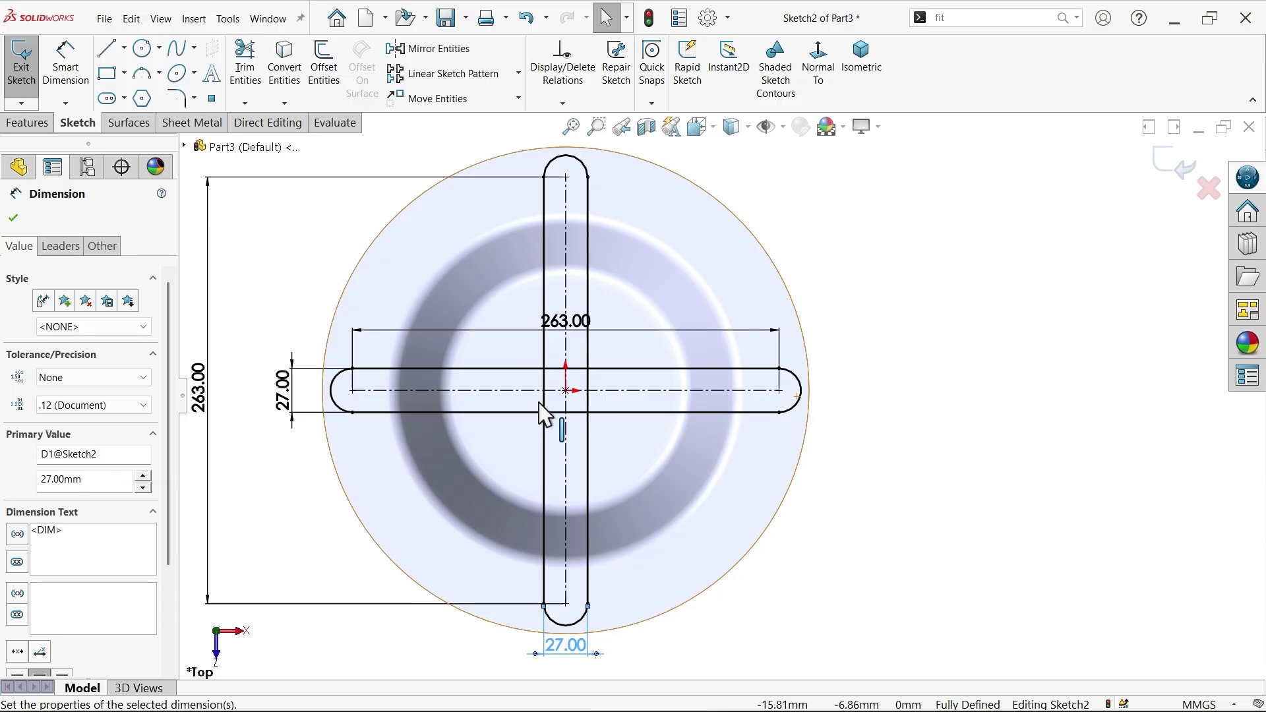
- Sketch a circle about 124 mm in diameter centered on the origin, over the slot crossing
{"action": "scroll", "coordinate": [551, 402], "scroll_direction": "down", "scroll_amount": 2}
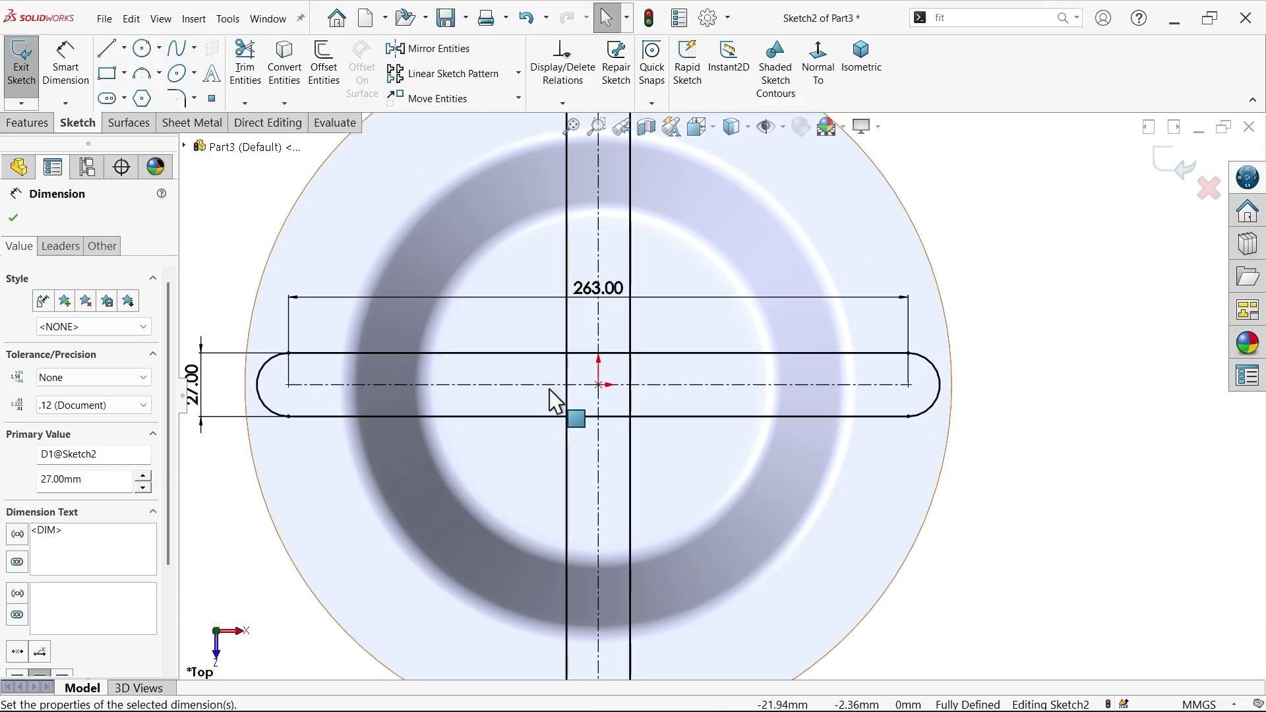
{"action": "left_click", "coordinate": [143, 49]}
{"action": "left_click", "coordinate": [598, 384]}
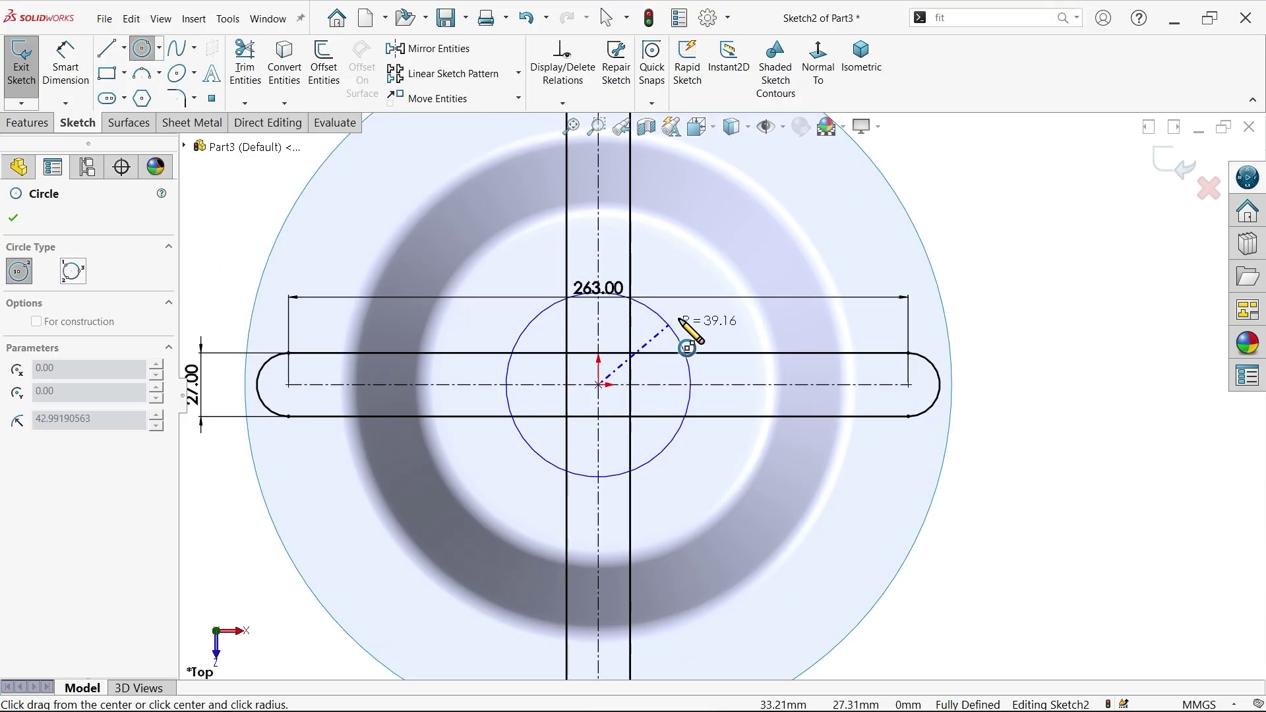
{"action": "left_click", "coordinate": [717, 302]}
- Dimension the central circle's diameter and set it to 110 mm
{"action": "left_click", "coordinate": [65, 66]}
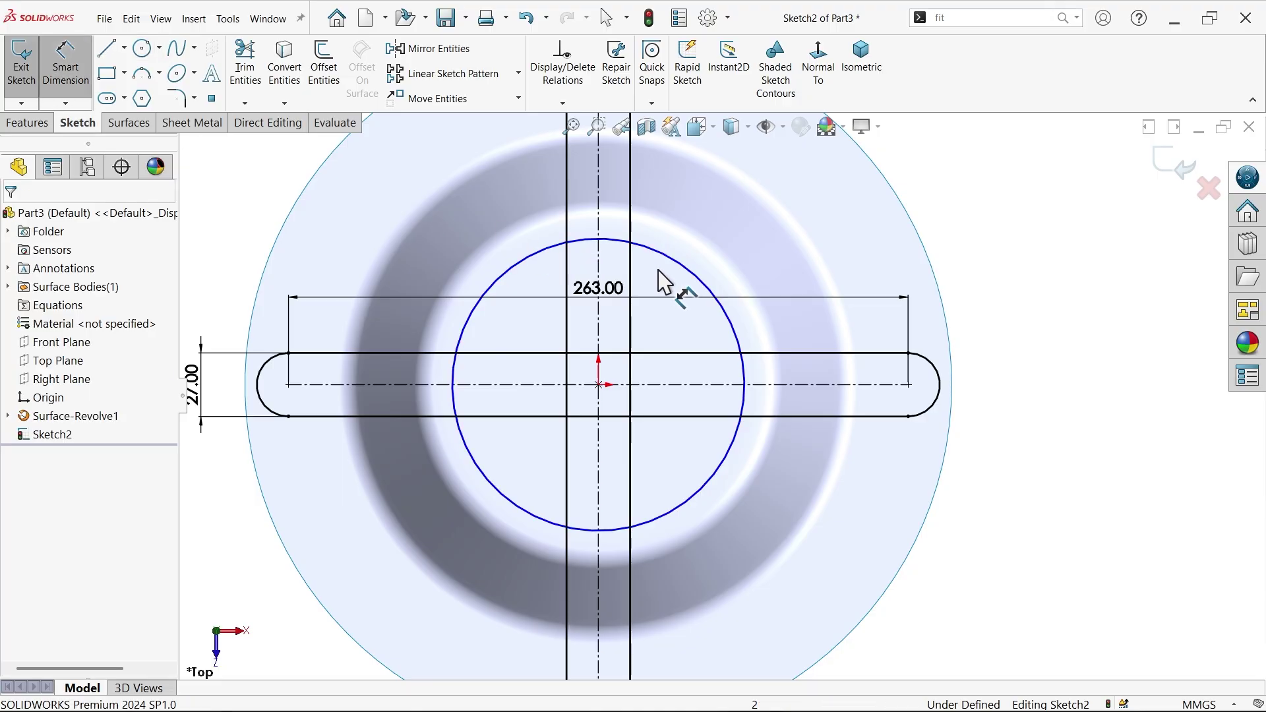
{"action": "left_click", "coordinate": [712, 291]}
{"action": "left_click", "coordinate": [763, 232]}
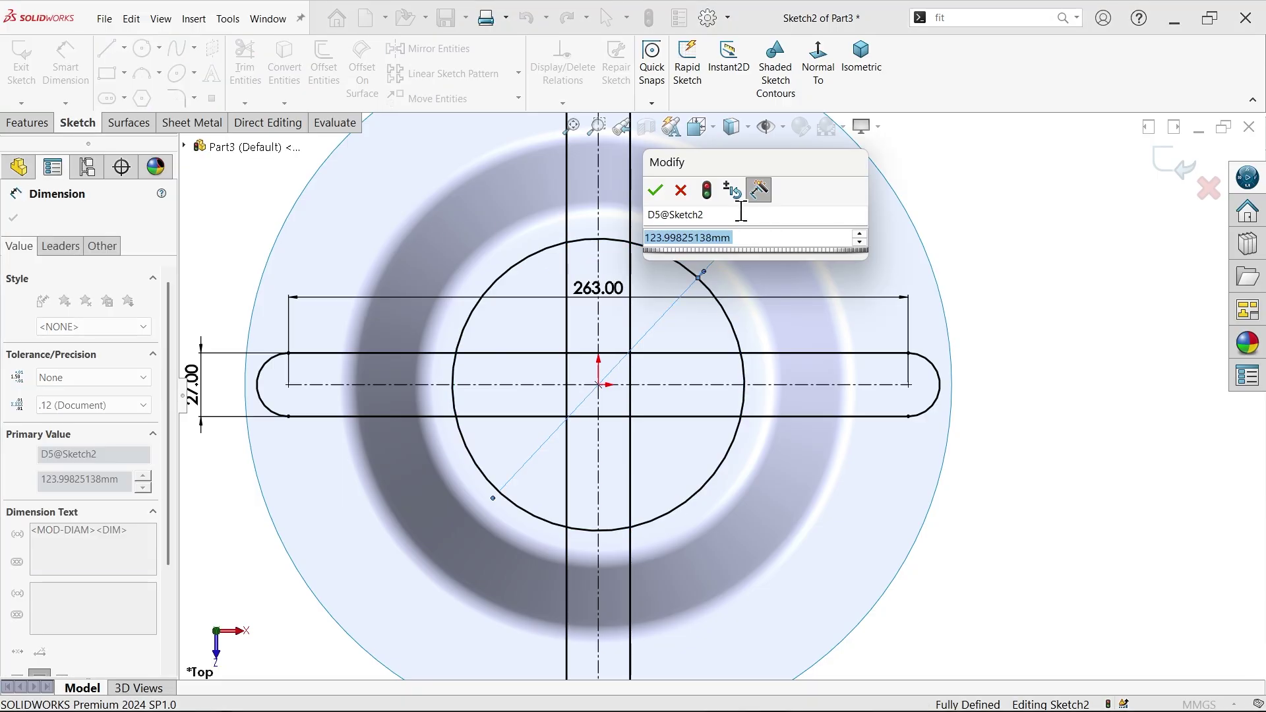
{"action": "type", "text": "124"}
{"action": "key", "text": "Return"}
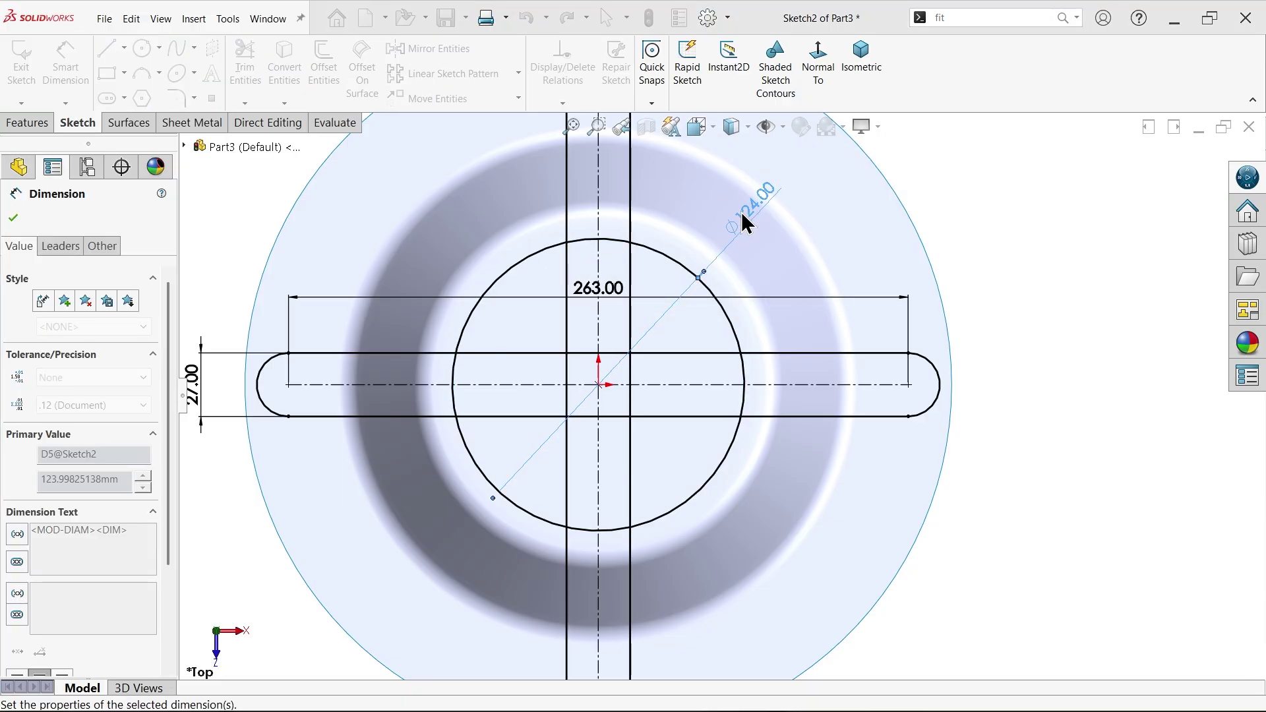
{"action": "left_click", "coordinate": [14, 218]}
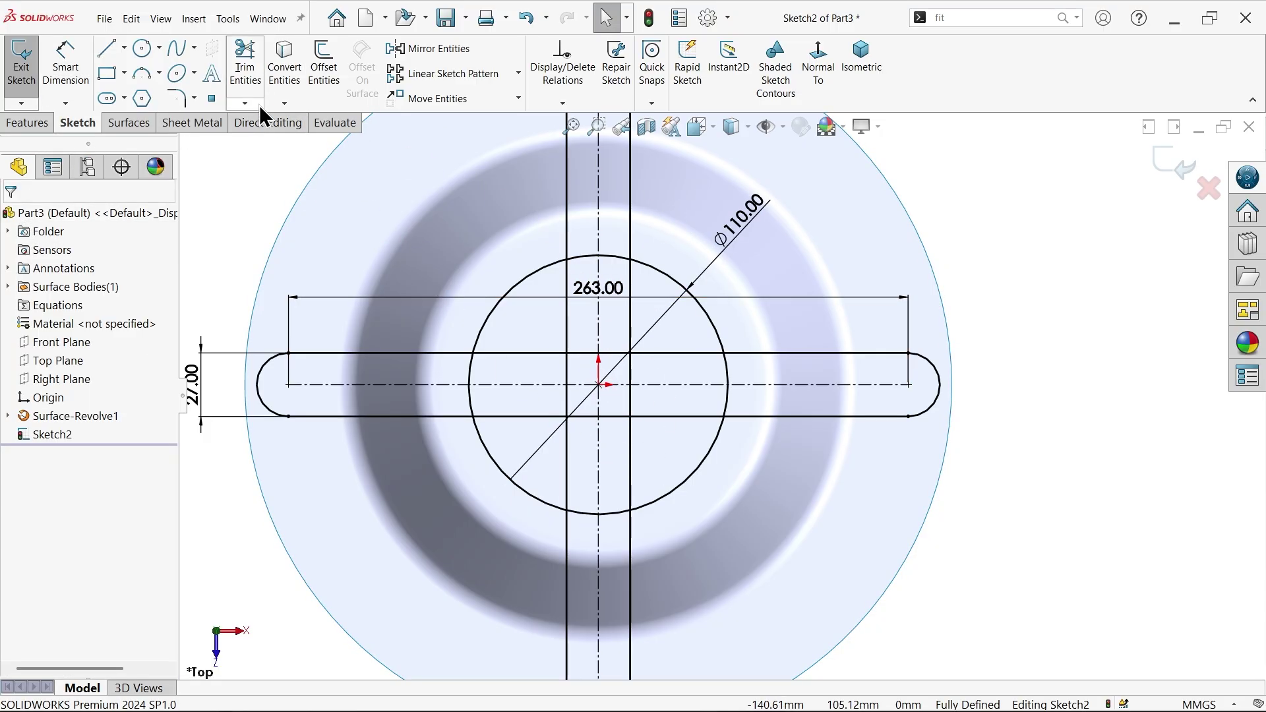
- Power-trim the circle's arcs where they cross the four slot arms, keeping the trimmed pieces as construction geometry
{"action": "left_click", "coordinate": [248, 74]}
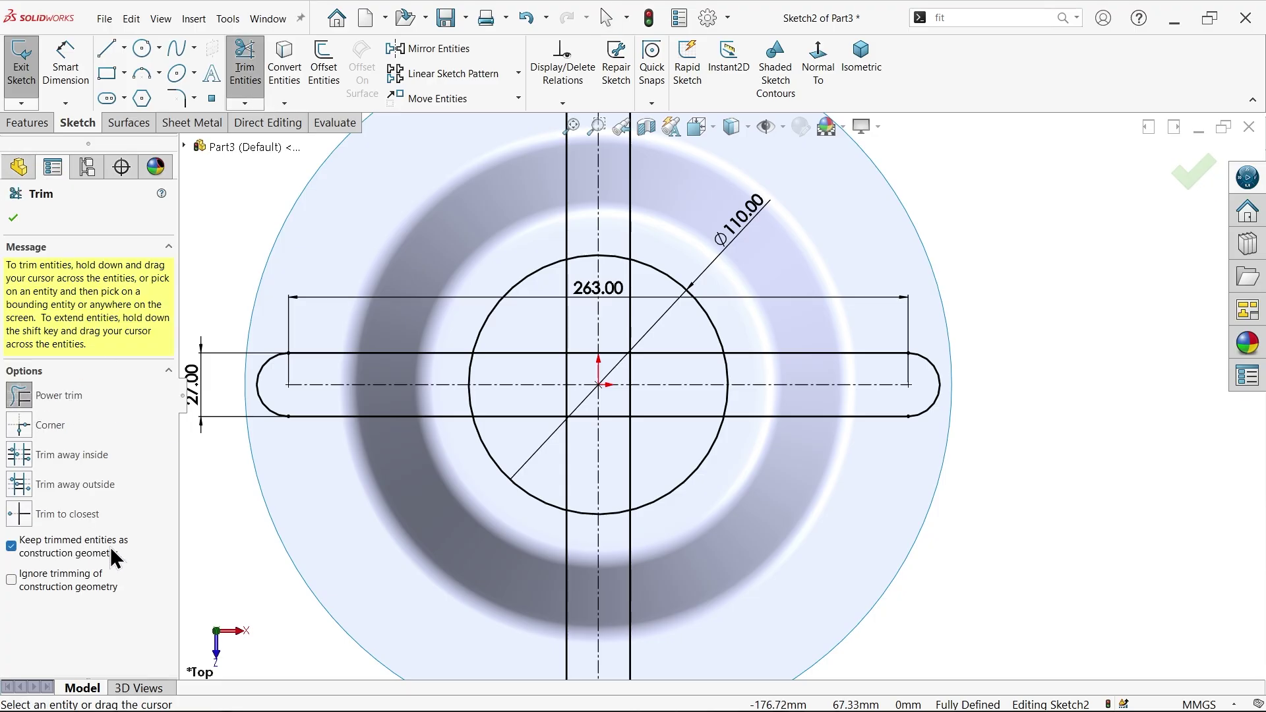
{"action": "scroll", "coordinate": [672, 508], "scroll_direction": "down", "scroll_amount": 3}
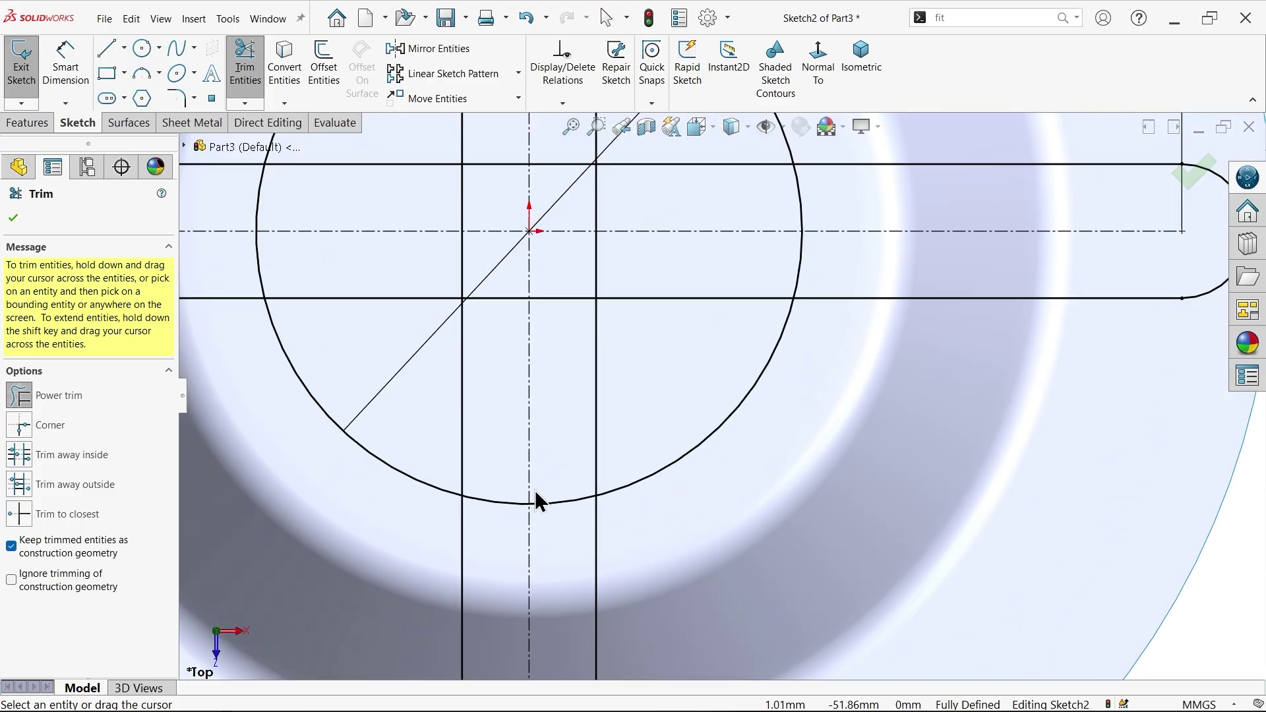
{"action": "mouse_move", "coordinate": [554, 498]}
{"action": "left_mouse_down"}
{"action": "mouse_move", "coordinate": [558, 543]}
{"action": "mouse_move", "coordinate": [602, 502]}
{"action": "left_mouse_up"}
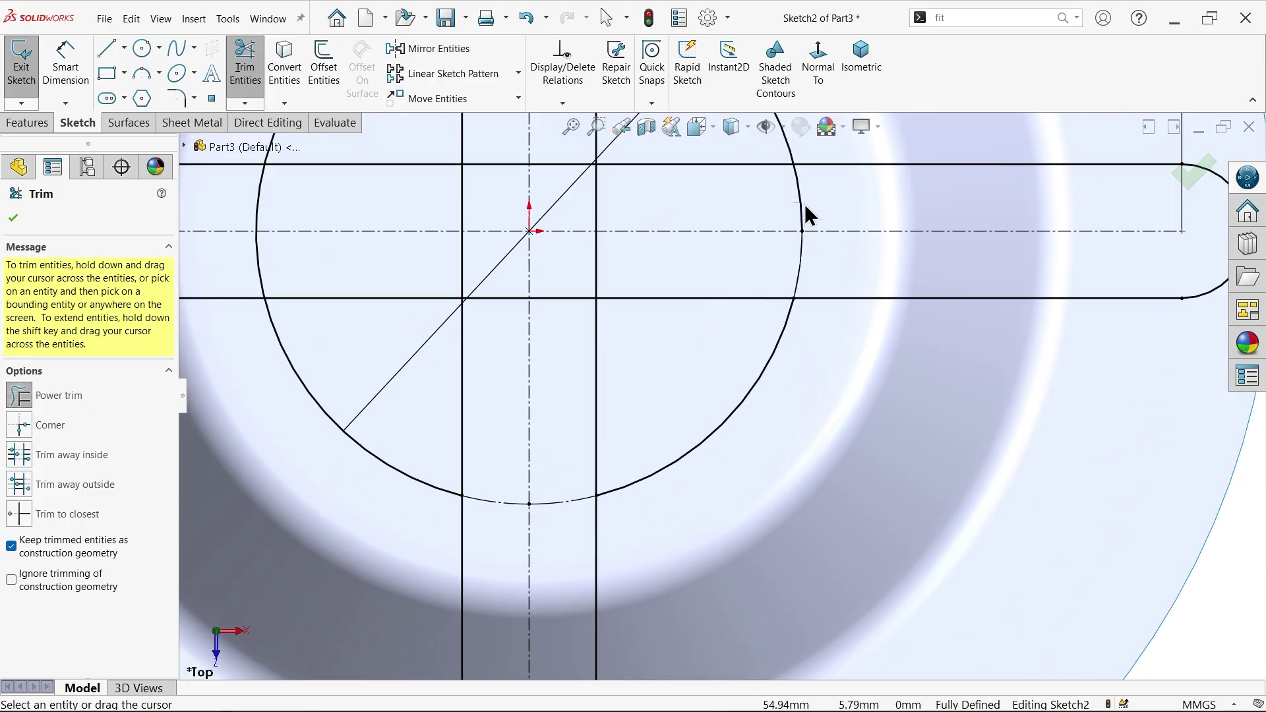
{"action": "scroll", "coordinate": [751, 195], "scroll_direction": "up", "scroll_amount": 3}
{"action": "scroll", "coordinate": [667, 324], "scroll_direction": "down", "scroll_amount": 4}
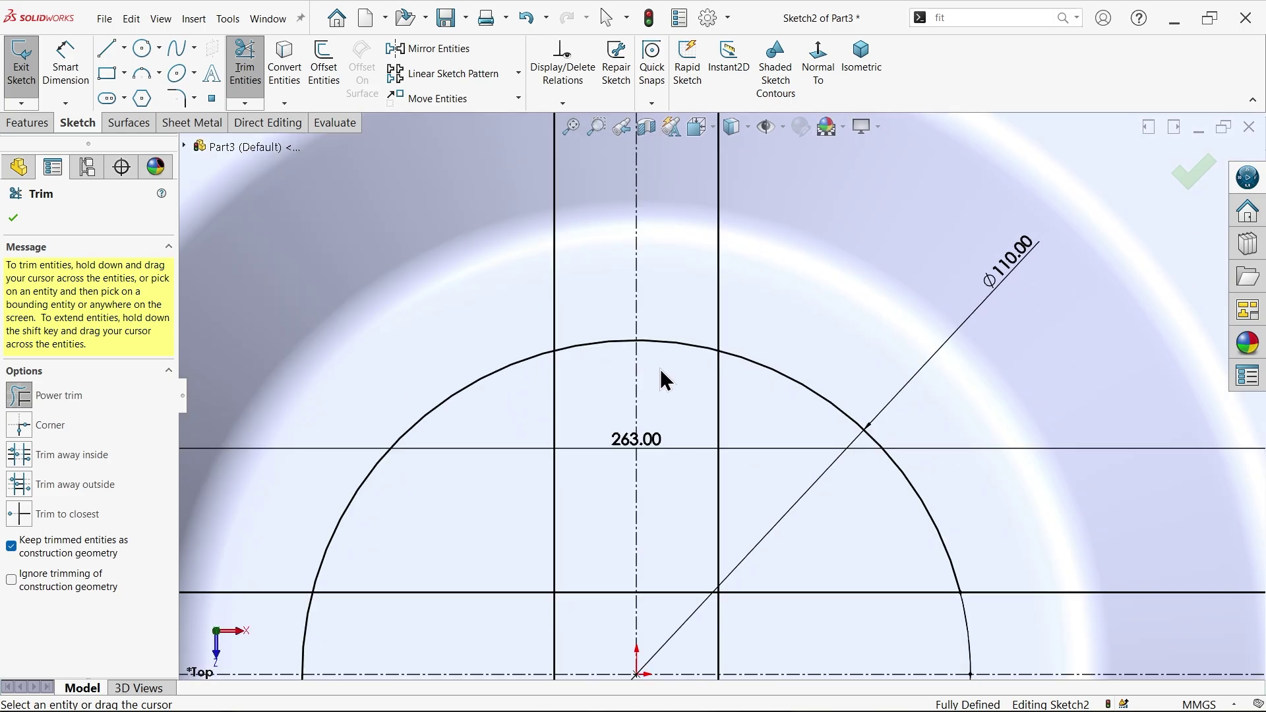
{"action": "left_click_drag", "start_coordinate": [594, 390], "coordinate": [585, 299]}
{"action": "key", "text": "z"}
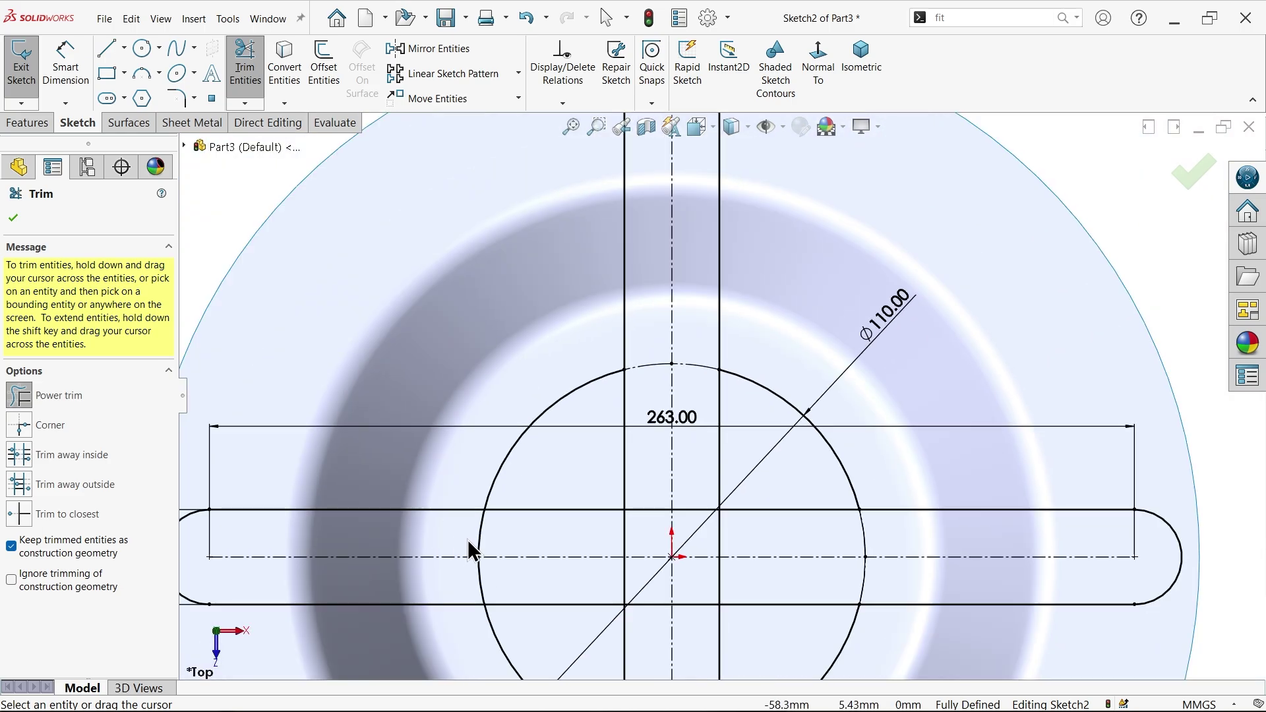
{"action": "scroll", "coordinate": [510, 536], "scroll_direction": "down", "scroll_amount": 5}
{"action": "left_click_drag", "start_coordinate": [492, 532], "coordinate": [444, 511]}
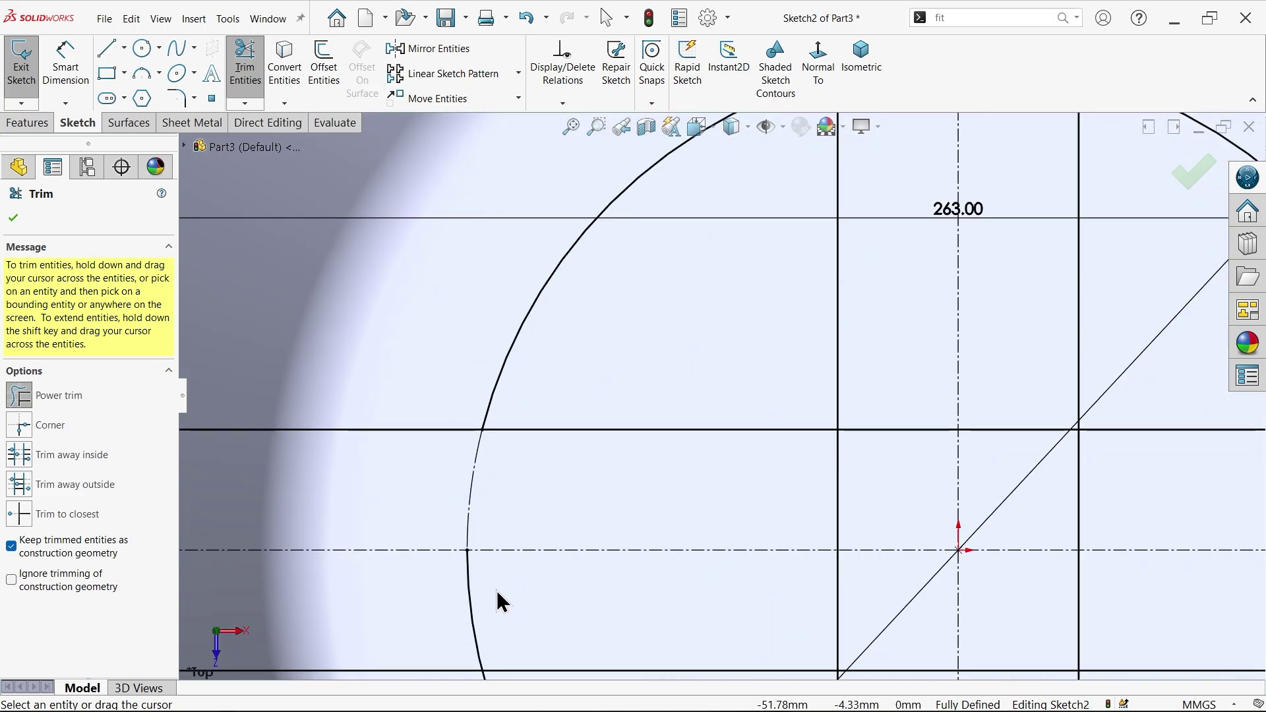
{"action": "key", "text": "z"}
{"action": "scroll", "coordinate": [710, 291], "scroll_direction": "down", "scroll_amount": 4}
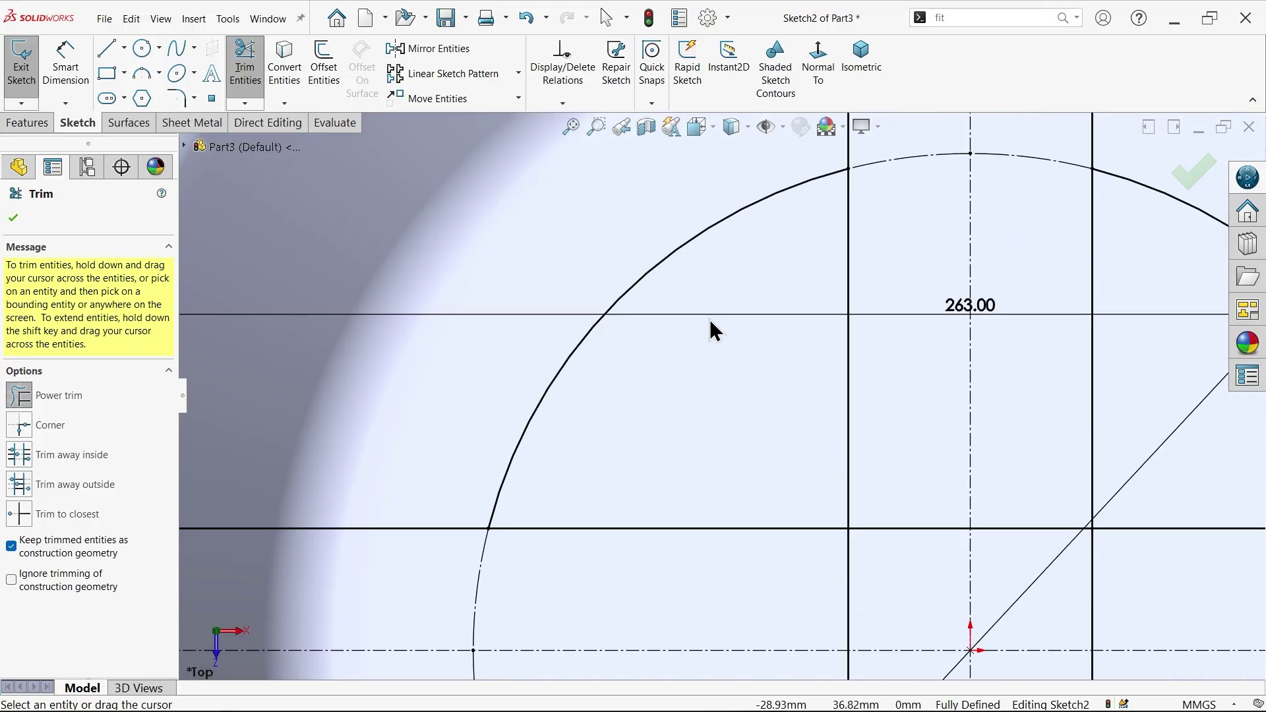
- Power-trim the slot edges inside the circle's upper half into construction geometry, accepting that the slot entities are destroyed
{"action": "key", "text": "z"}
{"action": "mouse_move", "coordinate": [822, 336]}
{"action": "left_mouse_down"}
{"action": "mouse_move", "coordinate": [795, 315]}
{"action": "mouse_move", "coordinate": [776, 319]}
{"action": "left_mouse_up"}
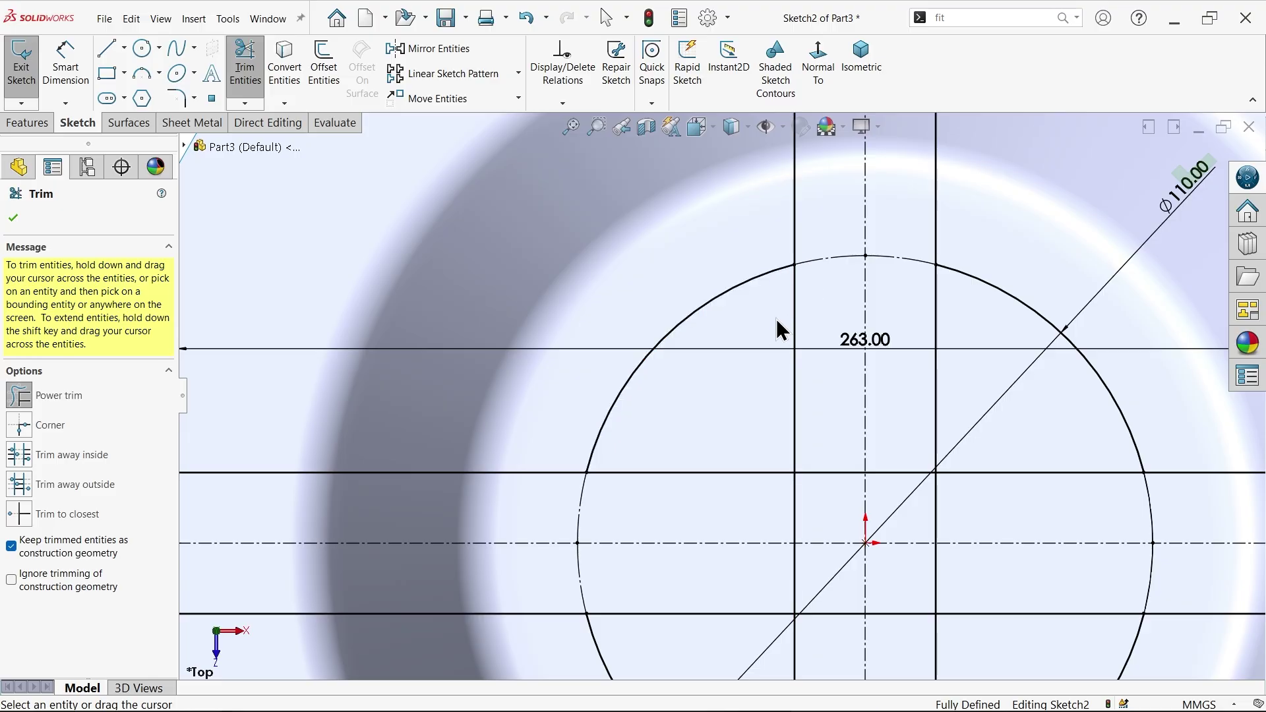
{"action": "left_click_drag", "start_coordinate": [777, 318], "coordinate": [810, 327]}
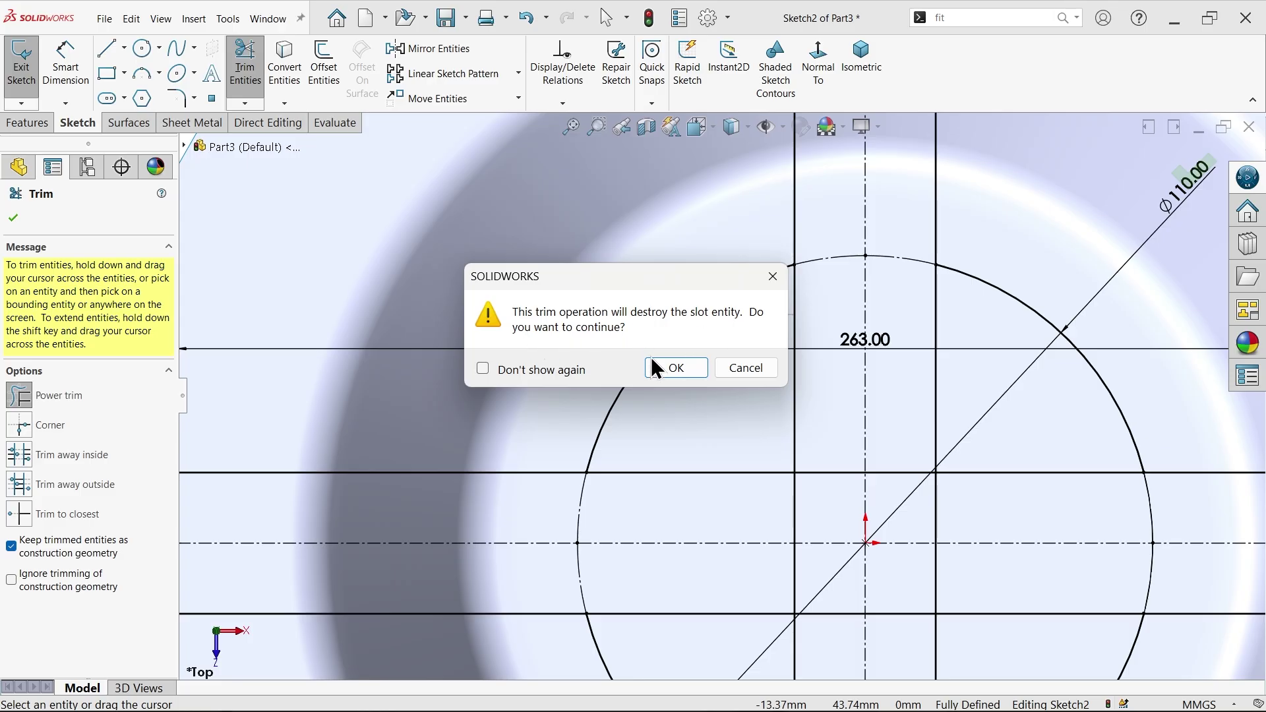
{"action": "left_click", "coordinate": [680, 368]}
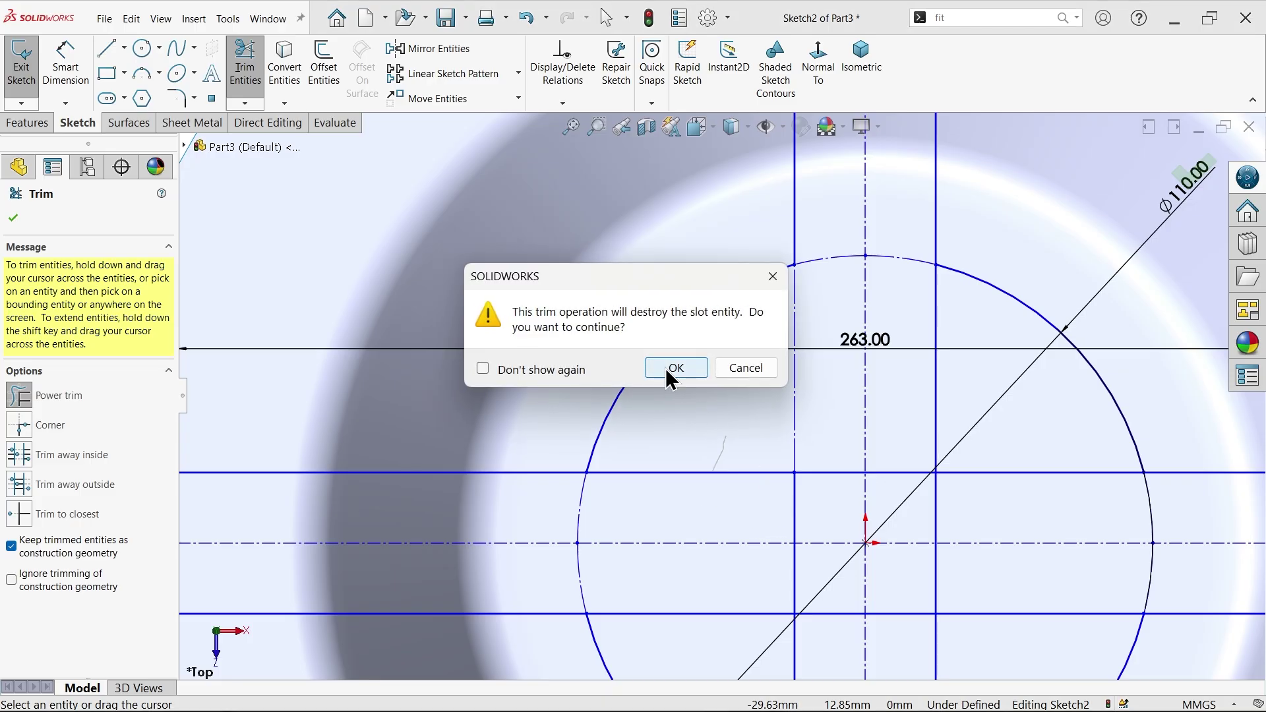
{"action": "left_click", "coordinate": [671, 368]}
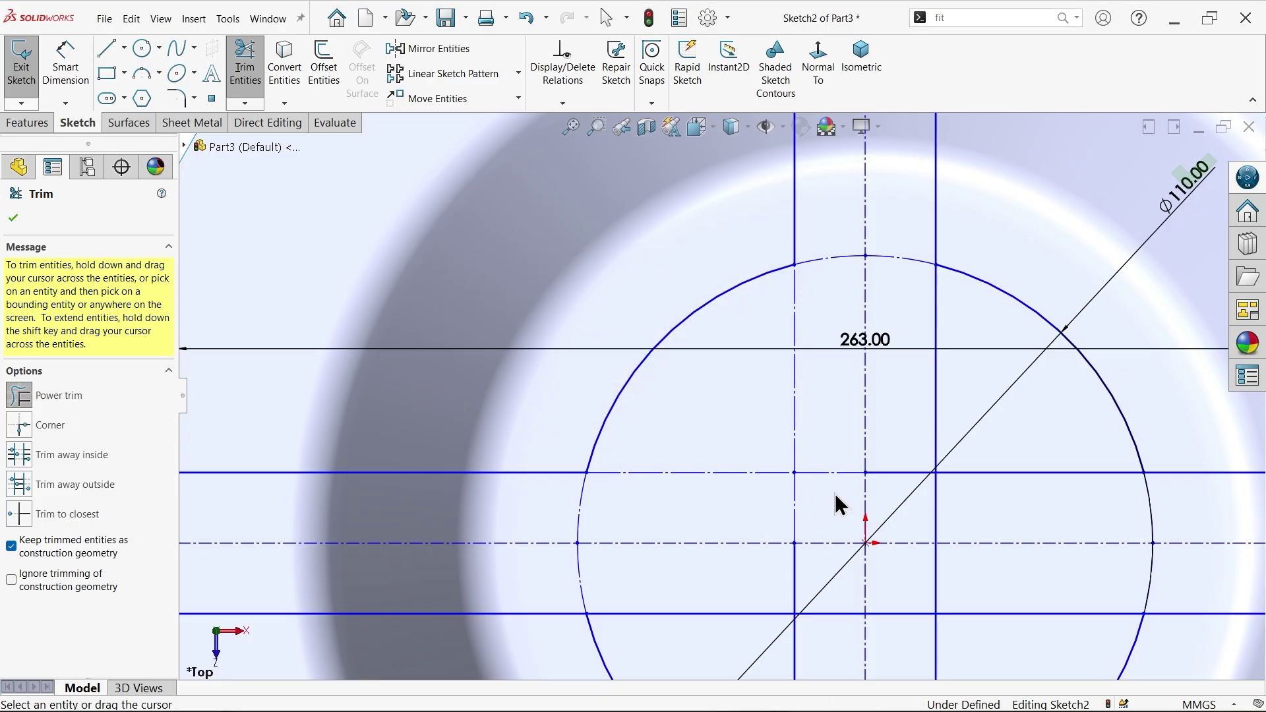
{"action": "mouse_move", "coordinate": [939, 511]}
{"action": "left_mouse_down"}
{"action": "mouse_move", "coordinate": [972, 487]}
{"action": "mouse_move", "coordinate": [960, 461]}
{"action": "left_mouse_up"}
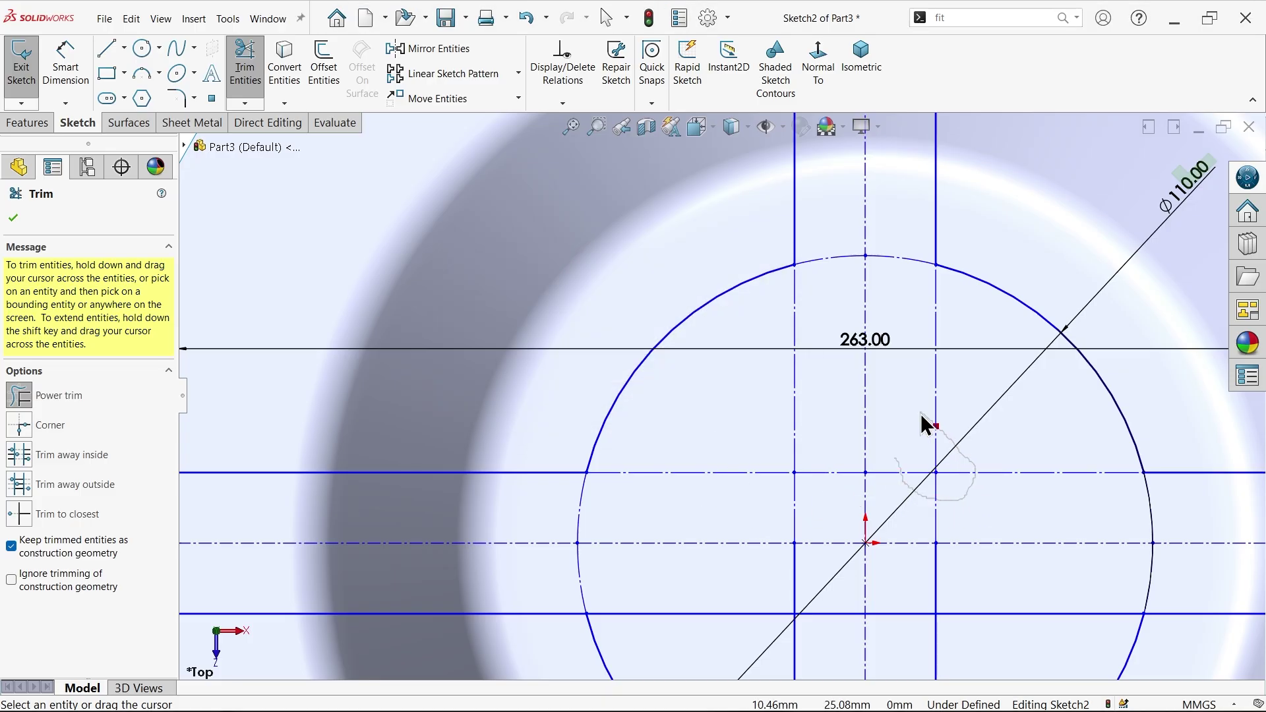
- Power-trim the remaining slot edges inside the circle's lower half into construction geometry and finish trimming
{"action": "scroll", "coordinate": [884, 461], "scroll_direction": "up", "scroll_amount": 3}
{"action": "scroll", "coordinate": [827, 523], "scroll_direction": "down", "scroll_amount": 3}
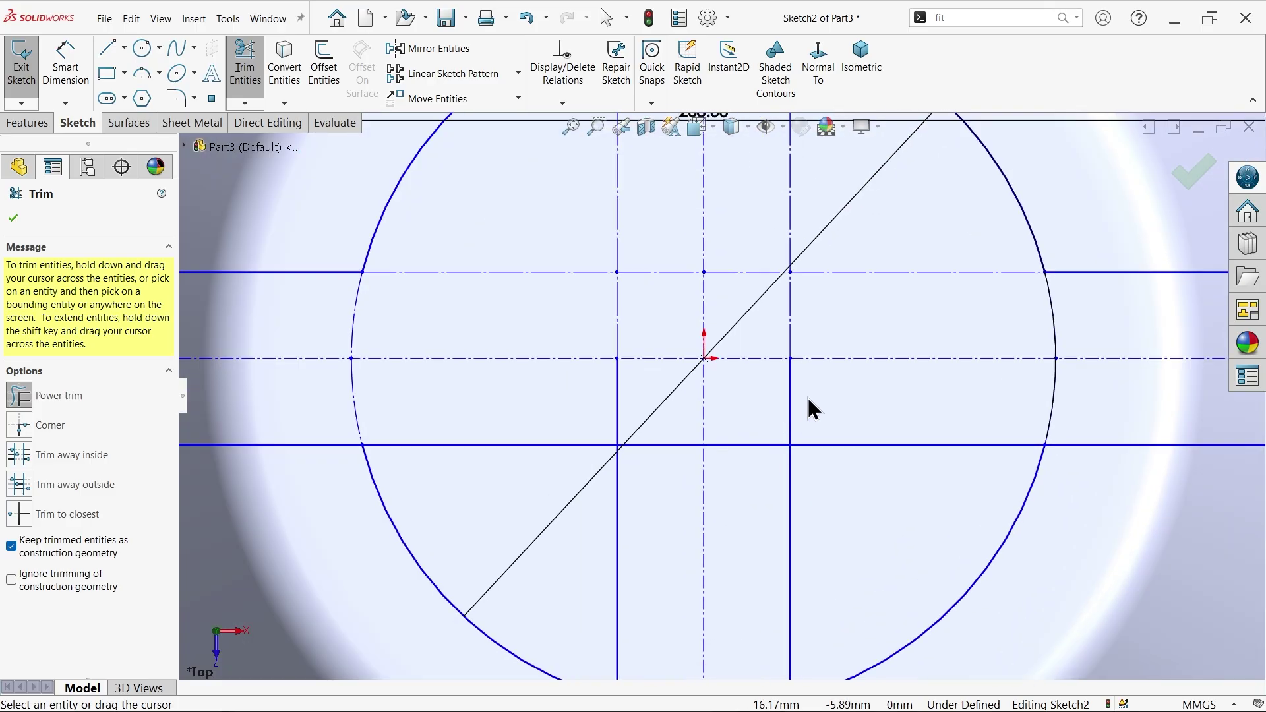
{"action": "left_click_drag", "start_coordinate": [813, 409], "coordinate": [734, 444]}
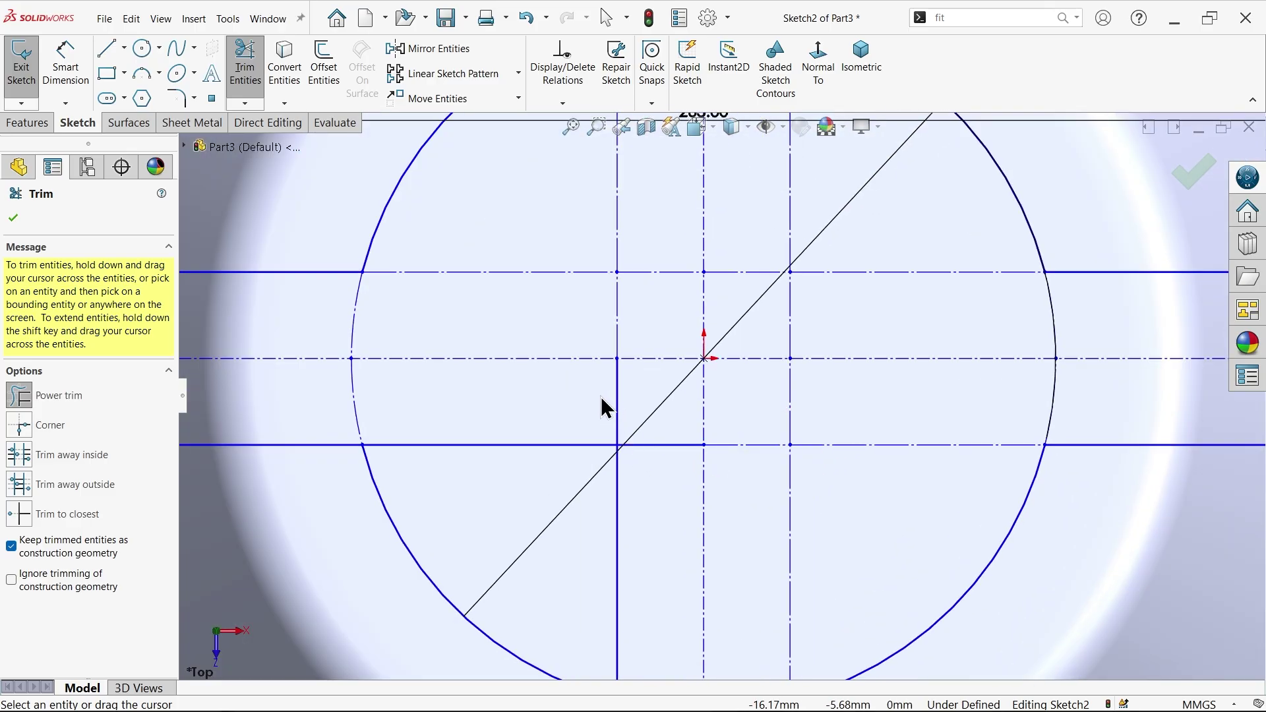
{"action": "mouse_move", "coordinate": [601, 398]}
{"action": "left_mouse_down"}
{"action": "mouse_move", "coordinate": [660, 429]}
{"action": "mouse_move", "coordinate": [655, 472]}
{"action": "mouse_move", "coordinate": [579, 447]}
{"action": "left_mouse_up"}
{"action": "scroll", "coordinate": [558, 439], "scroll_direction": "up", "scroll_amount": 3}
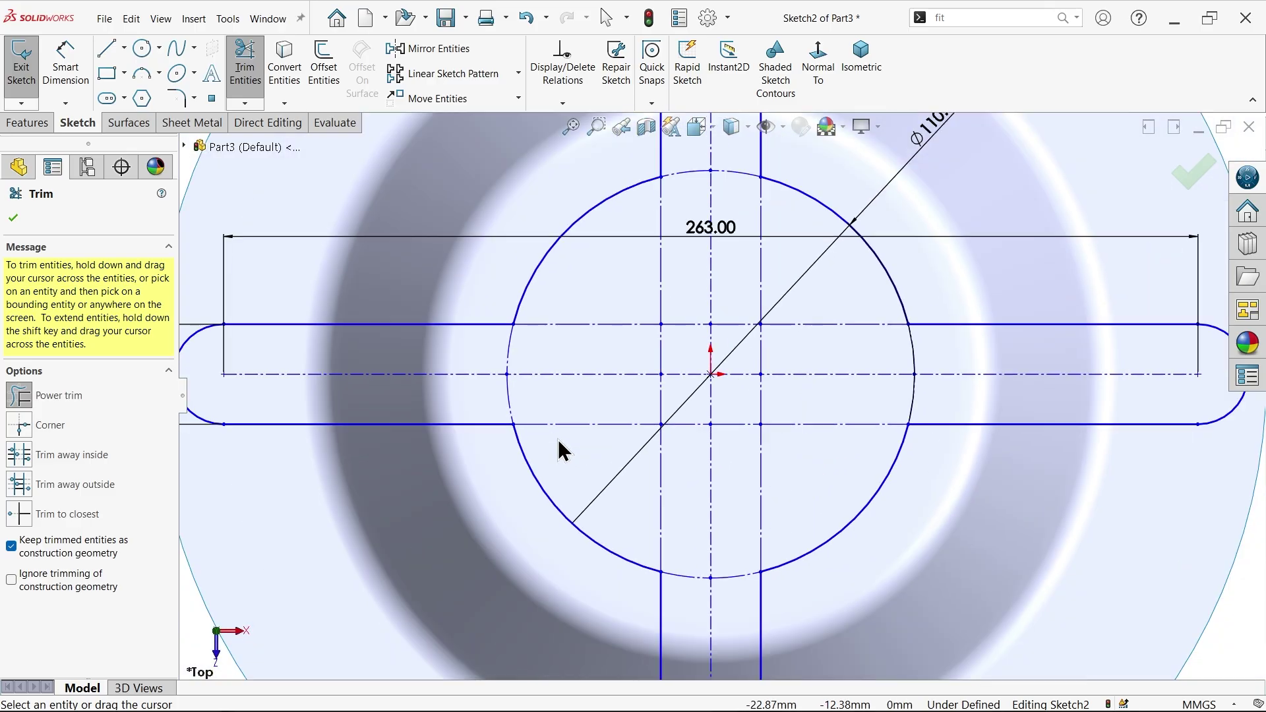
{"action": "scroll", "coordinate": [659, 418], "scroll_direction": "up", "scroll_amount": 3}
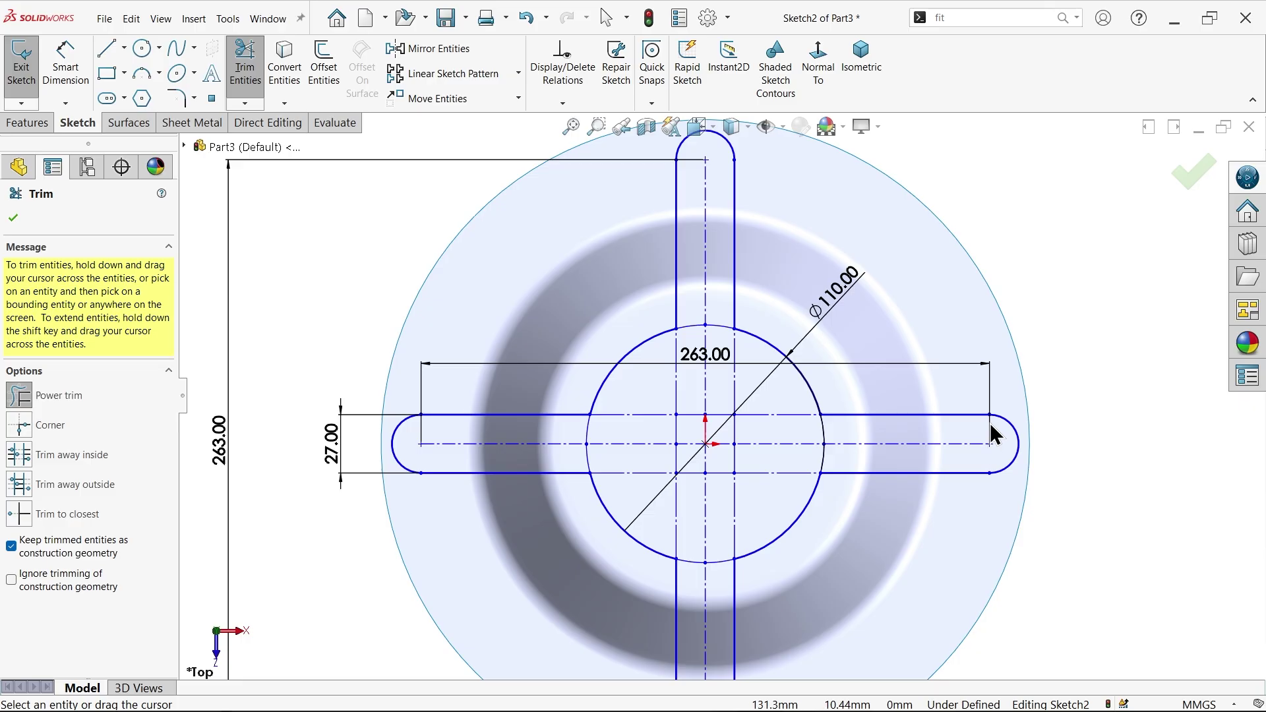
{"action": "left_click", "coordinate": [13, 219]}
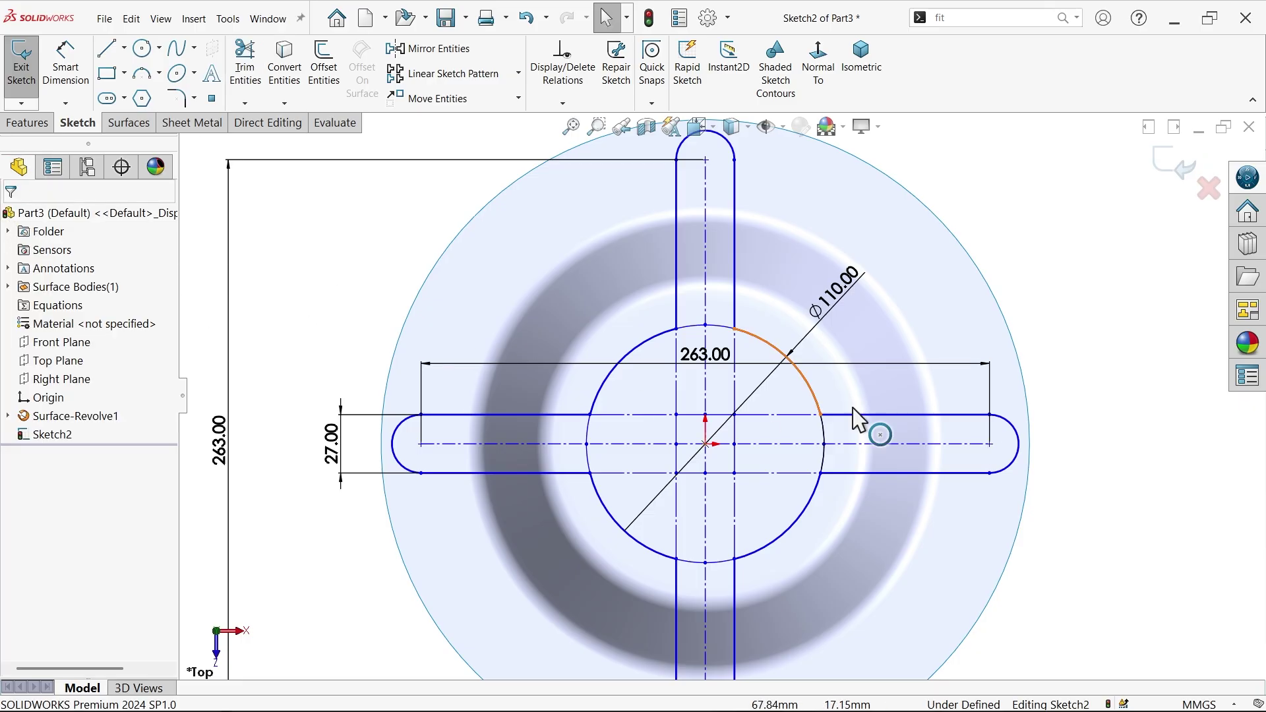
- Make the two long edges of the right slot arm symmetric about the horizontal centerline and exit the sketch
{"action": "left_click", "coordinate": [989, 416]}
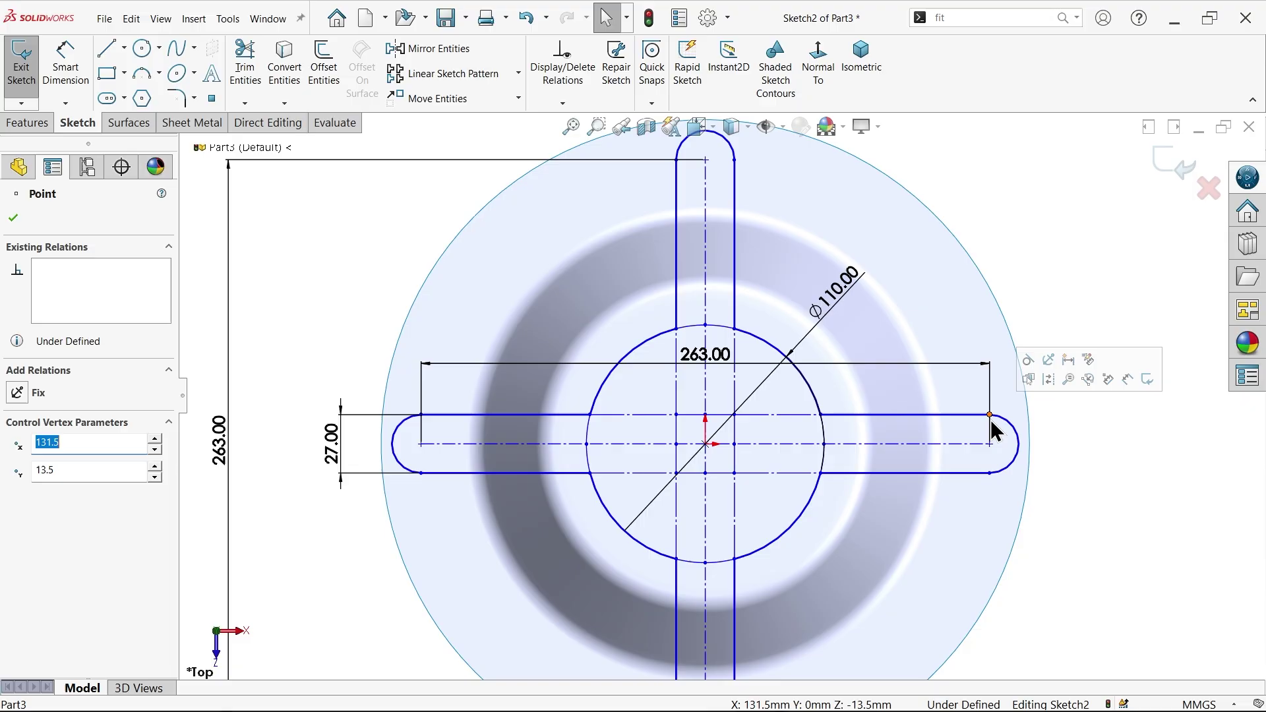
{"action": "left_click", "coordinate": [990, 472]}
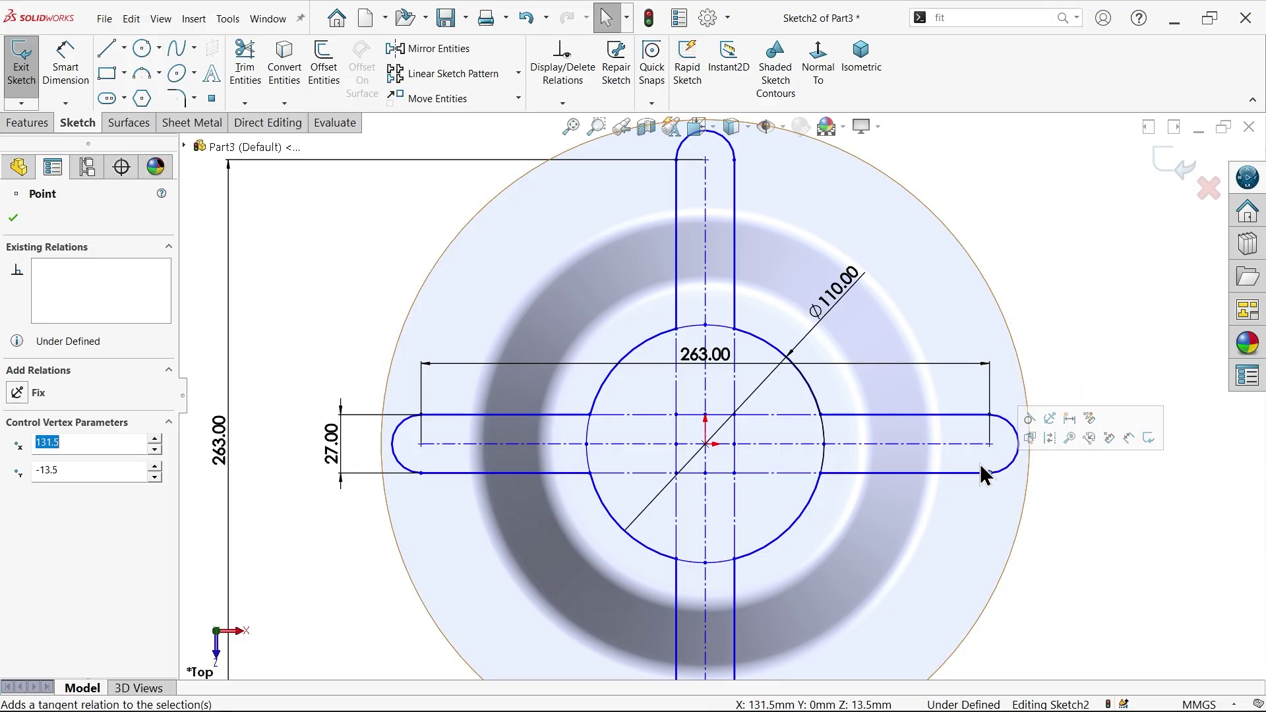
{"action": "left_click", "coordinate": [972, 476]}
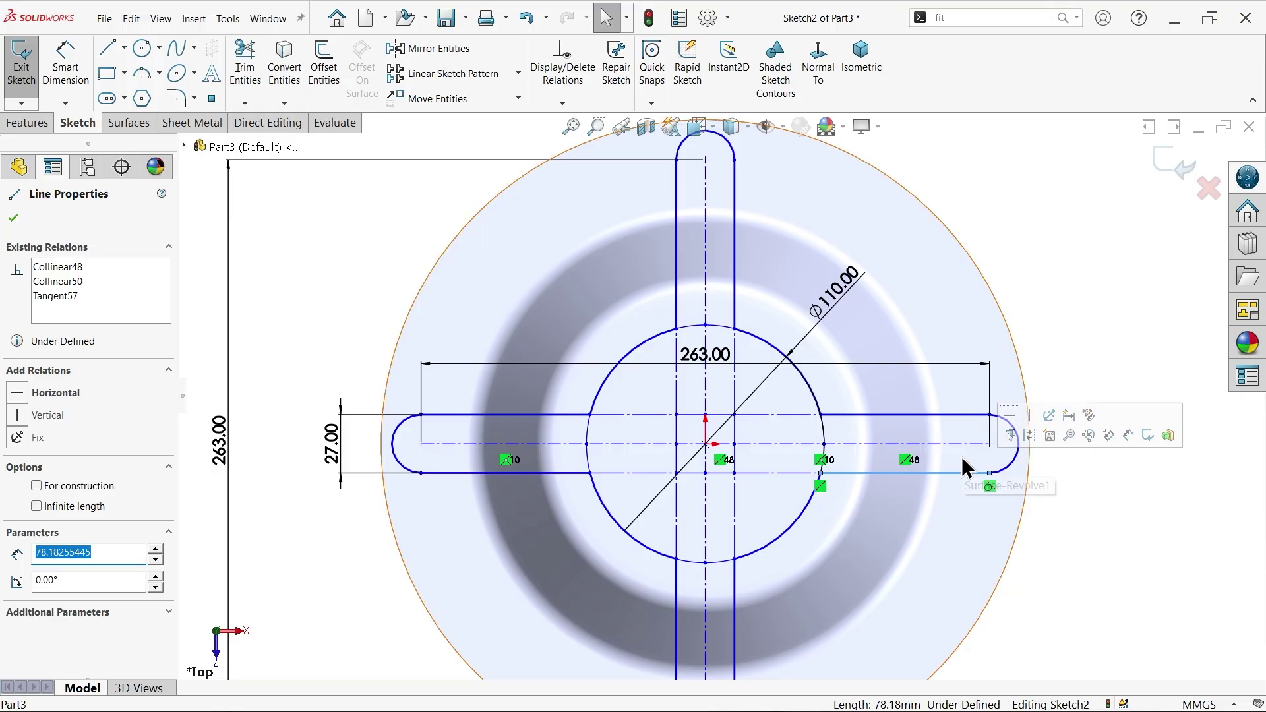
{"action": "left_click", "coordinate": [944, 415], "text": "ctrl"}
{"action": "left_click", "coordinate": [962, 444], "text": "ctrl"}
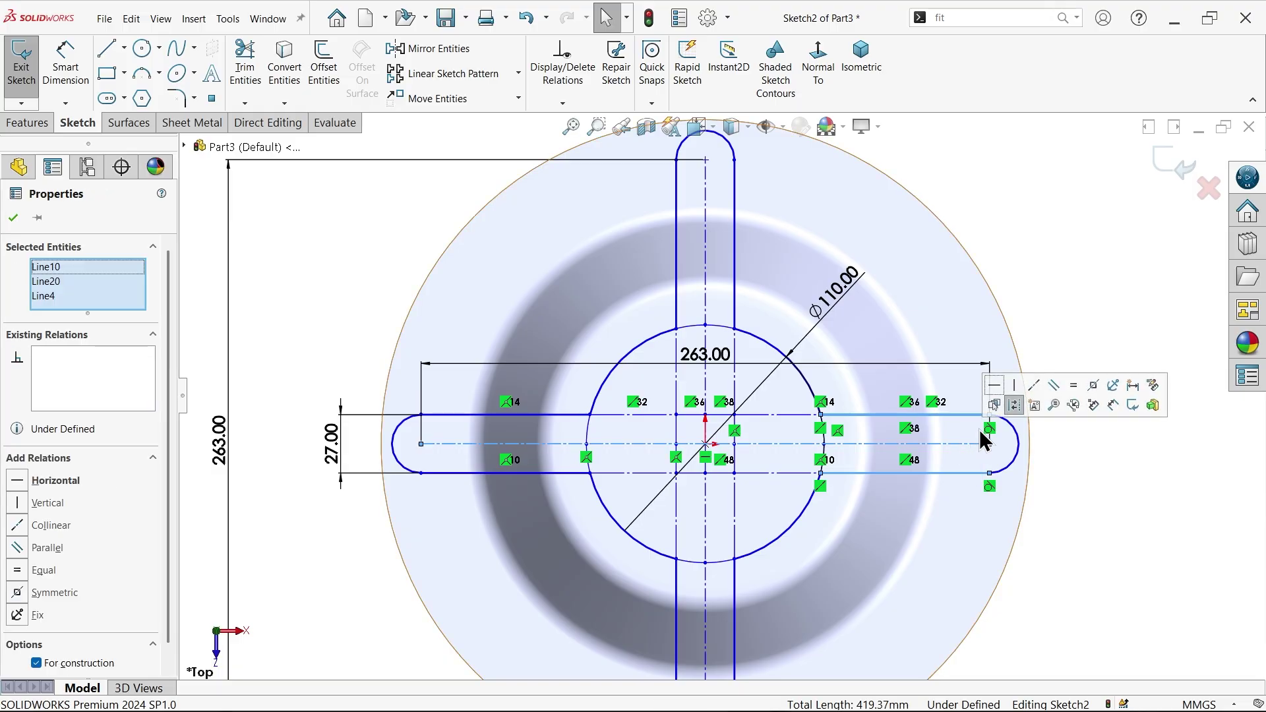
{"action": "left_click", "coordinate": [1093, 386]}
{"action": "left_click", "coordinate": [1081, 308]}
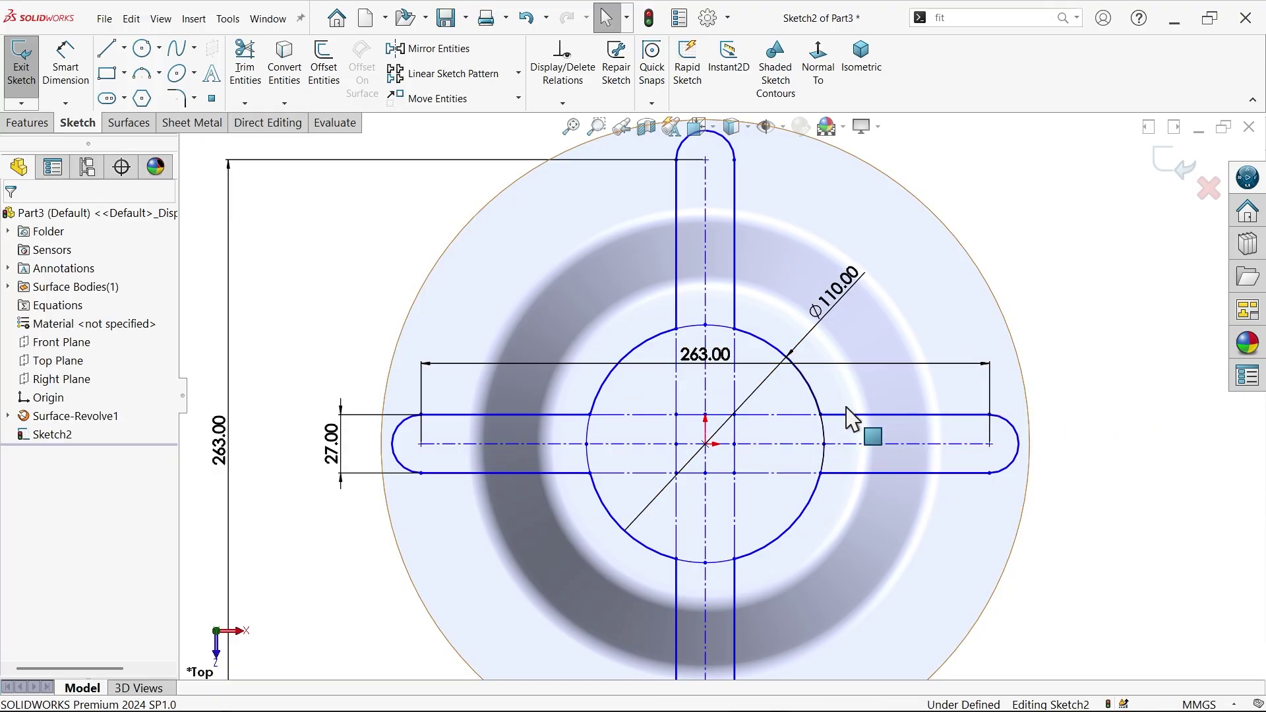
{"action": "key", "text": "f"}
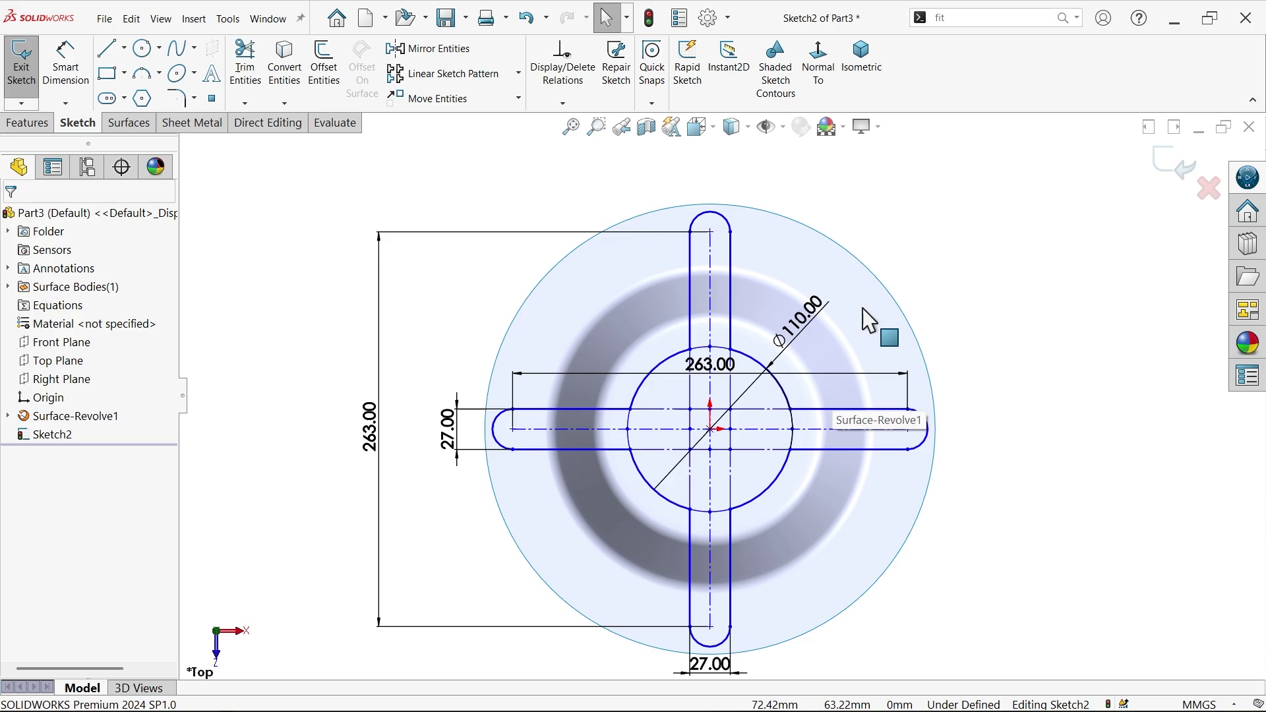
{"action": "left_click", "coordinate": [1172, 164]}
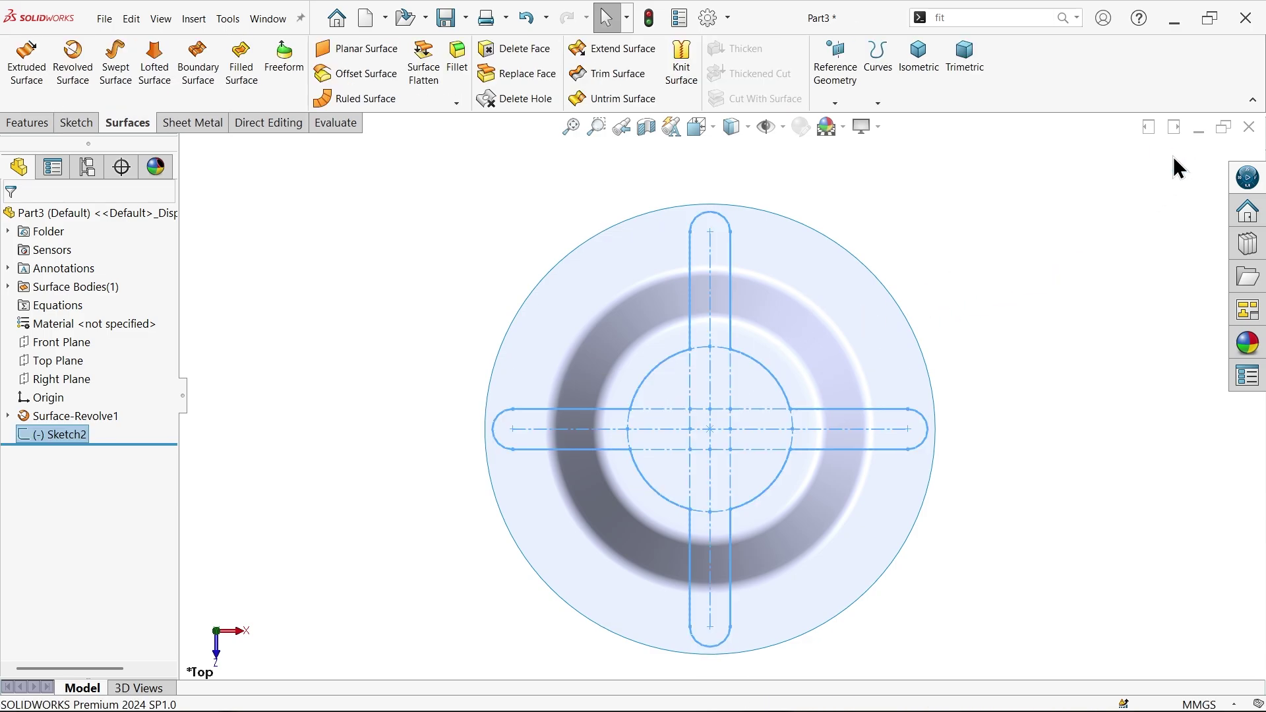
- Start a new sketch on the Top Plane and convert all entities of Sketch2 into it
{"action": "left_click", "coordinate": [66, 359]}
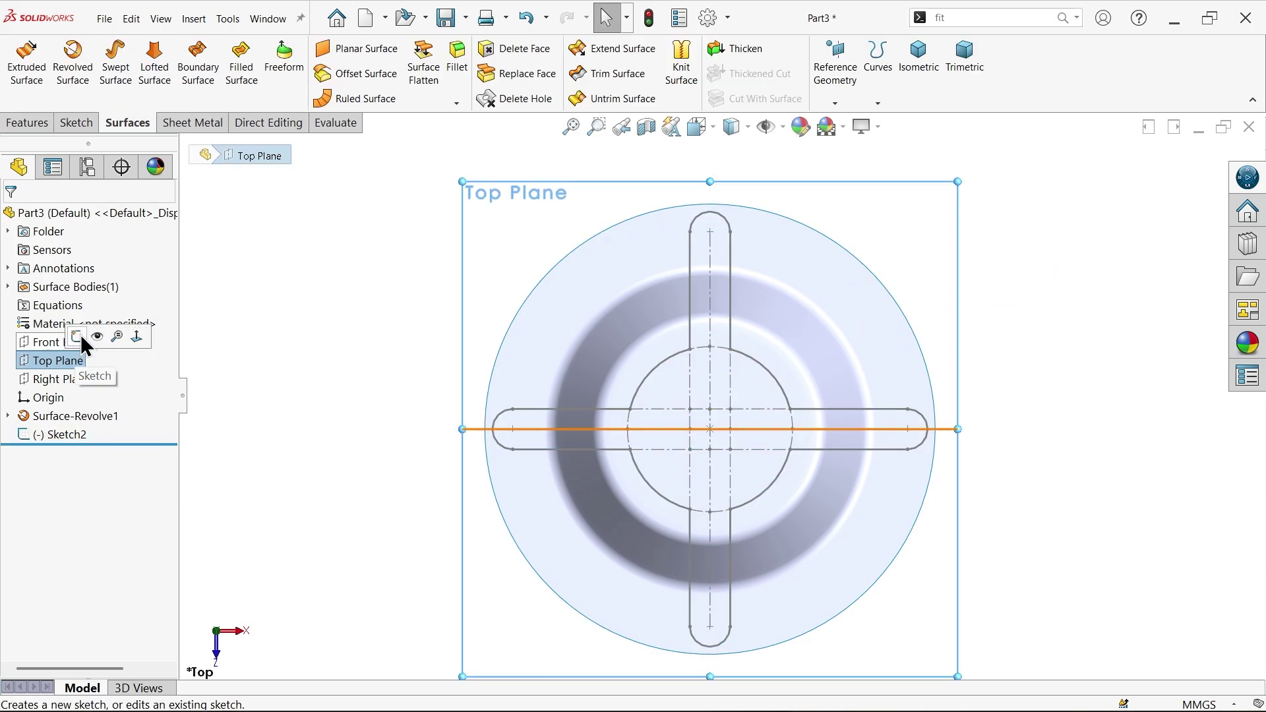
{"action": "left_click", "coordinate": [77, 337]}
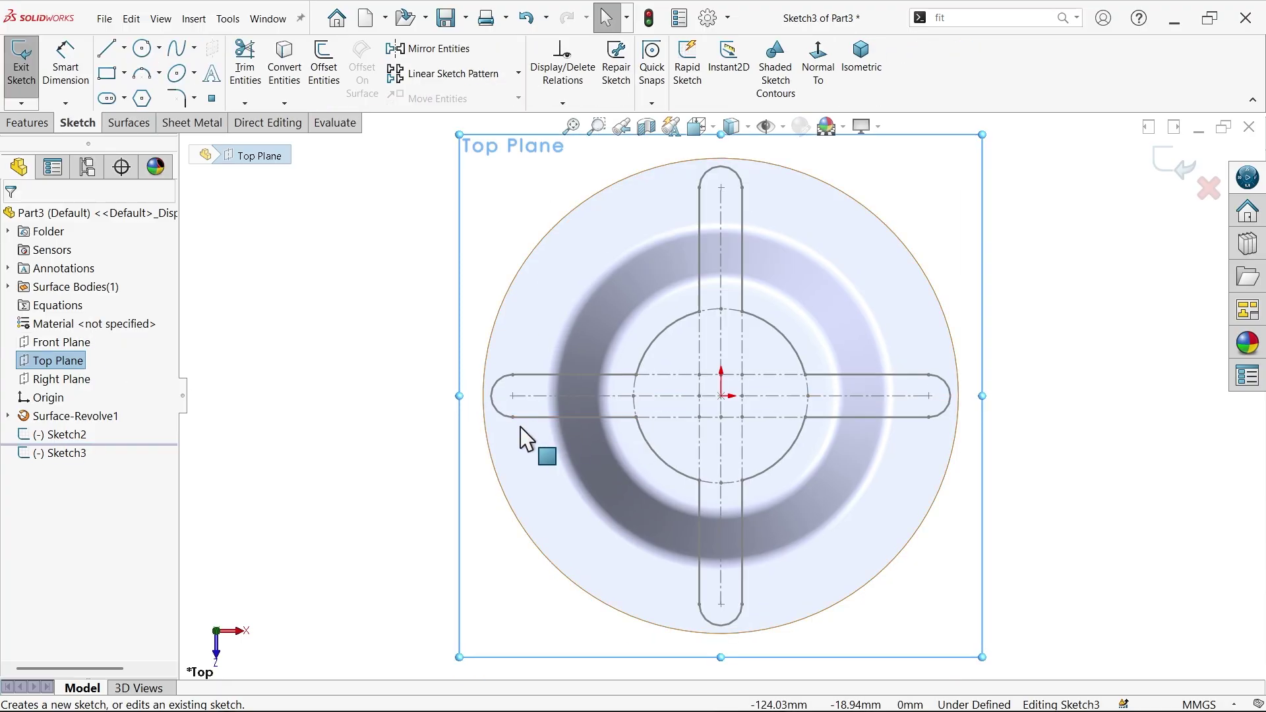
{"action": "left_click", "coordinate": [70, 432]}
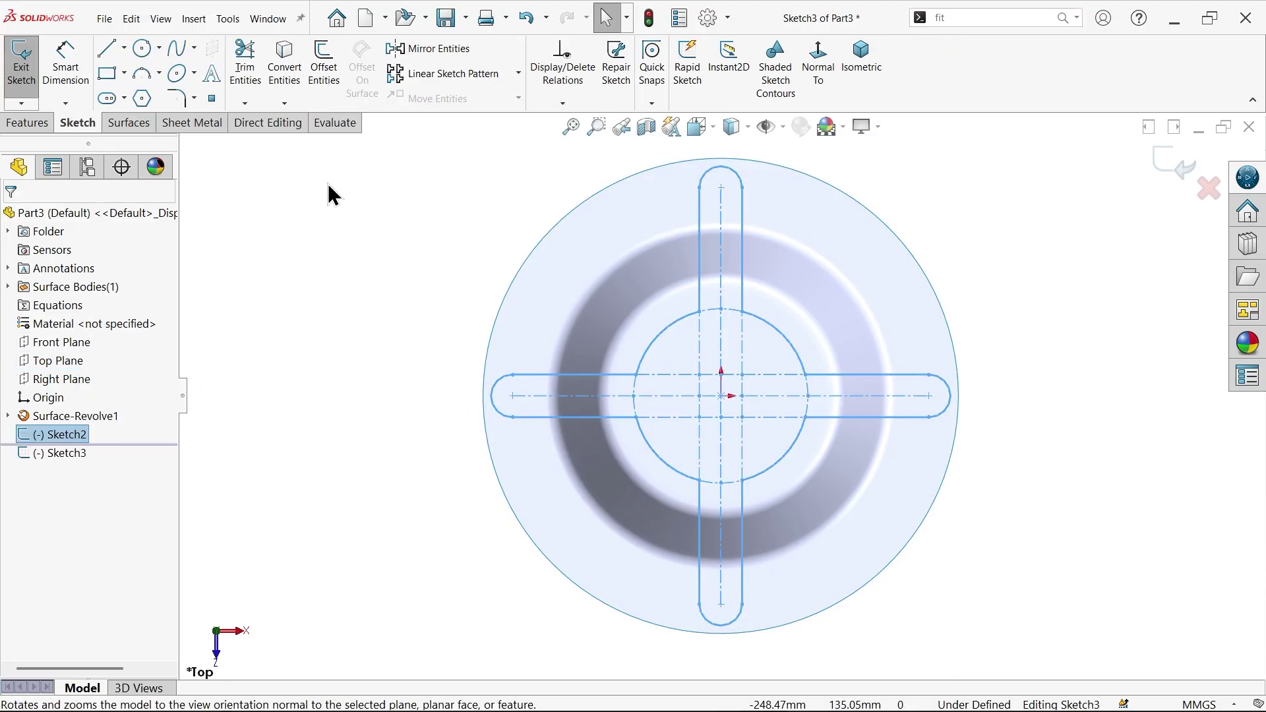
{"action": "left_click", "coordinate": [285, 82]}
{"action": "scroll", "coordinate": [786, 409], "scroll_direction": "down", "scroll_amount": 5}
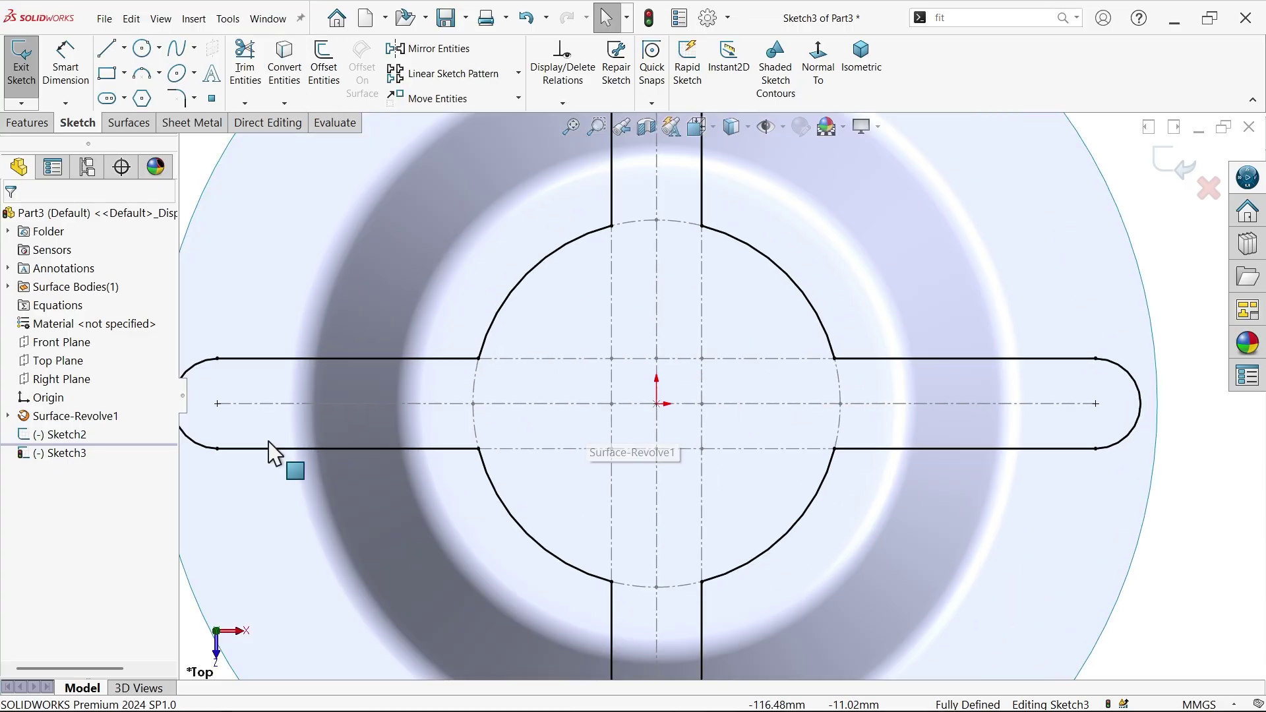
- Hide Sketch2 so only the converted slot outline is displayed
{"action": "left_click", "coordinate": [75, 433]}
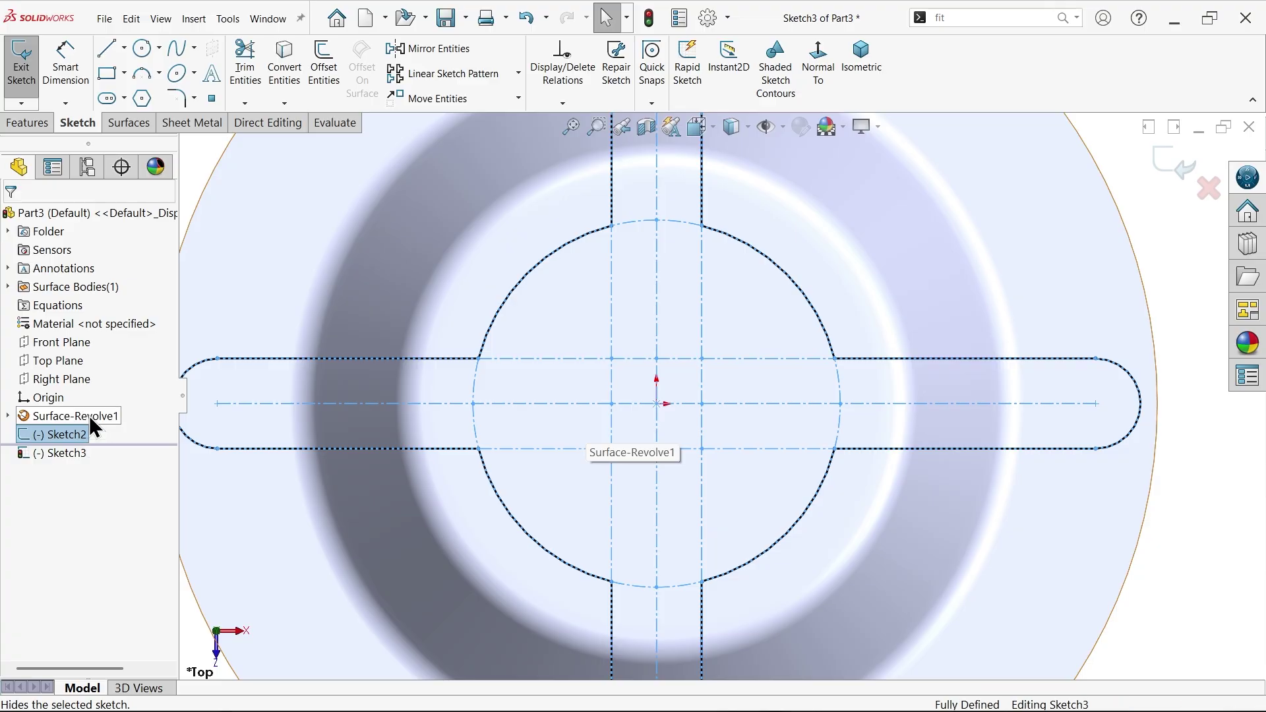
{"action": "left_click", "coordinate": [88, 410]}
{"action": "key", "text": "f"}
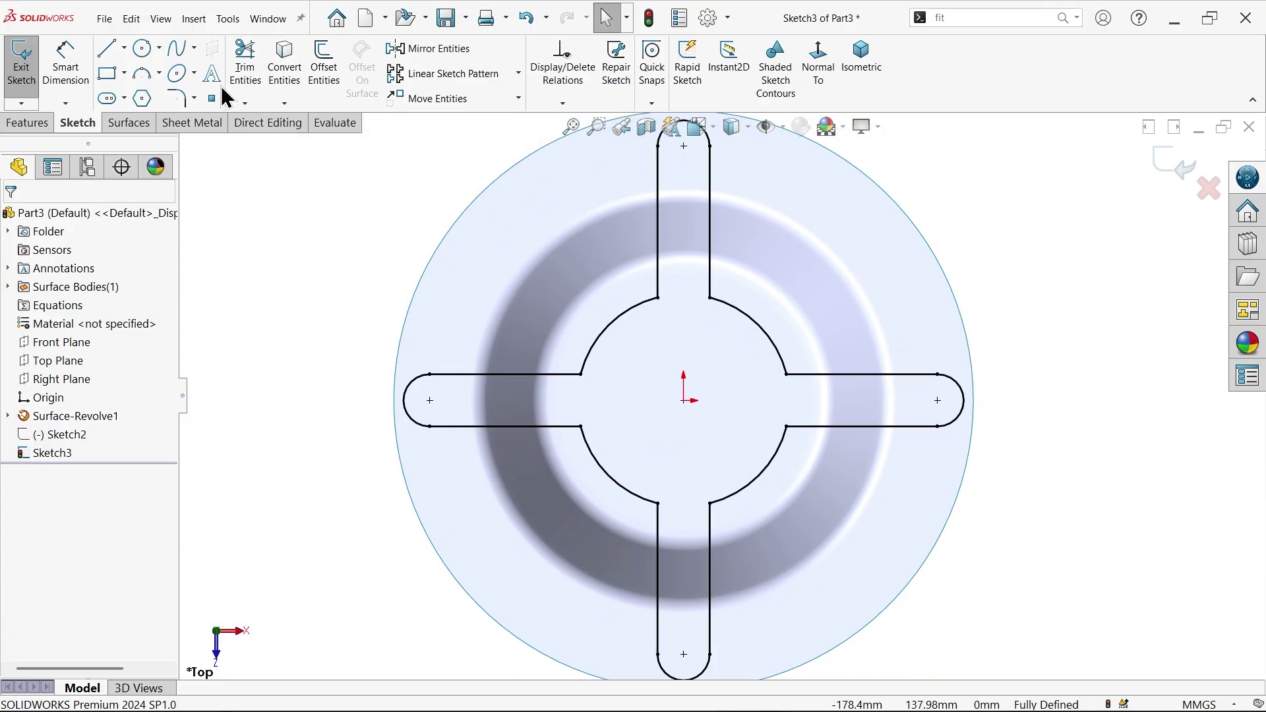
- Fillet the eight corners where the slot arms meet the central circle with a 10 mm radius
{"action": "left_click", "coordinate": [175, 94]}
{"action": "left_click", "coordinate": [580, 374]}
{"action": "left_click", "coordinate": [580, 426]}
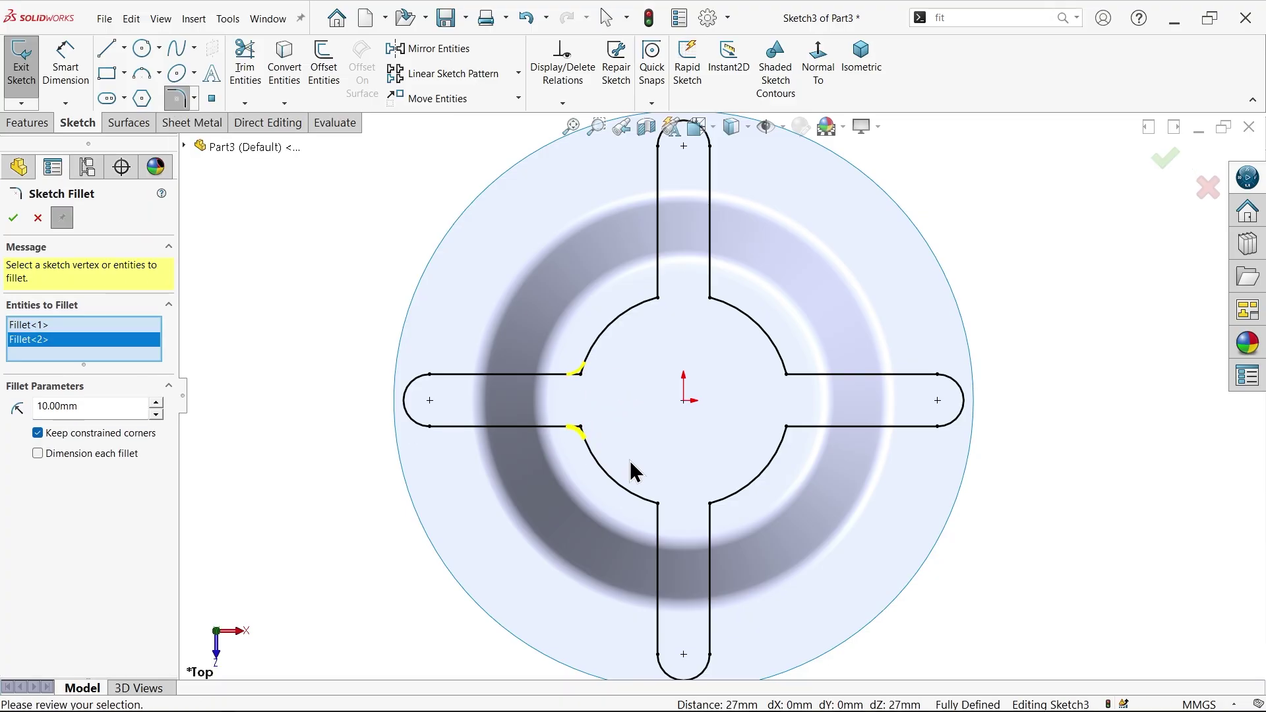
{"action": "left_click", "coordinate": [658, 502]}
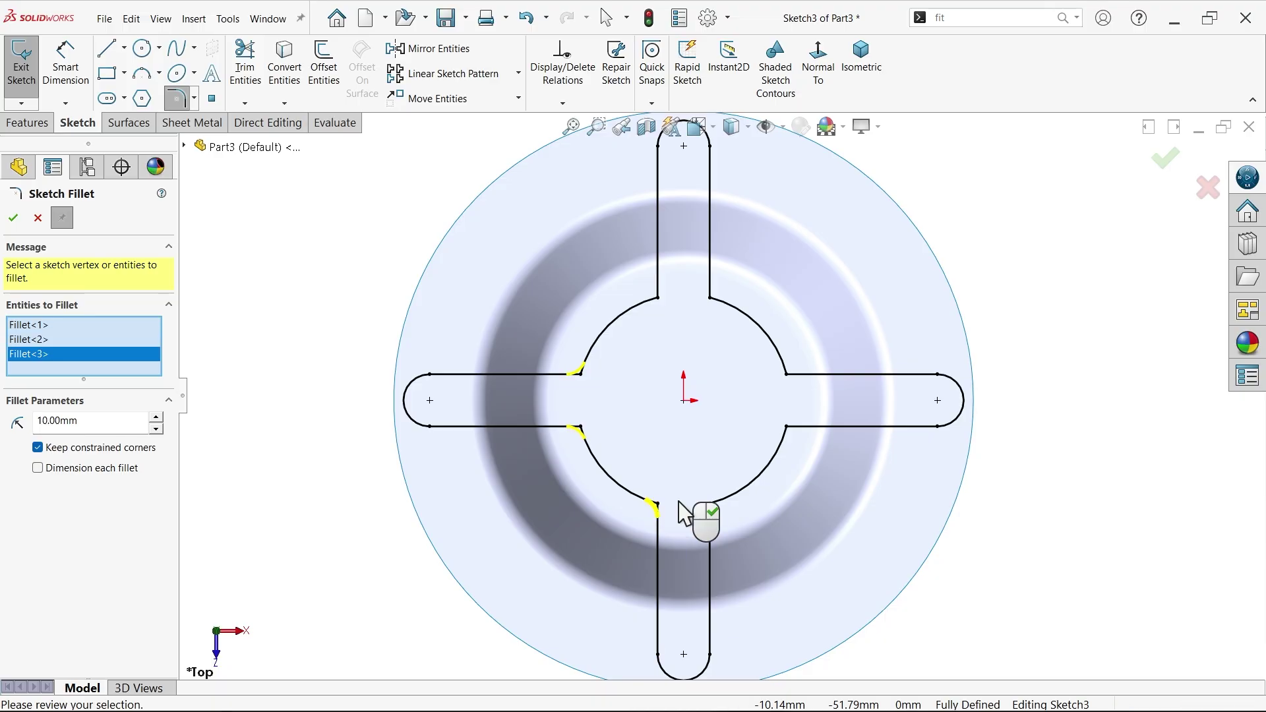
{"action": "left_click", "coordinate": [710, 504]}
{"action": "left_click", "coordinate": [786, 427]}
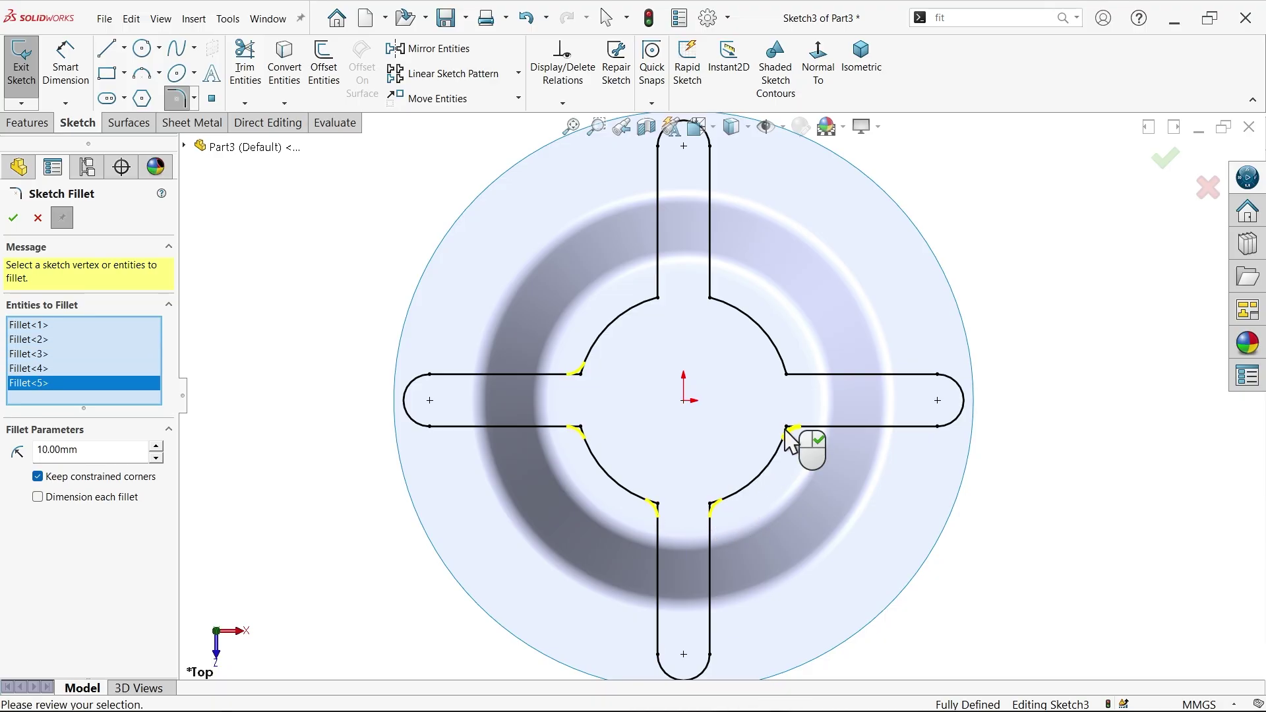
{"action": "left_click", "coordinate": [786, 374]}
{"action": "left_click", "coordinate": [711, 298]}
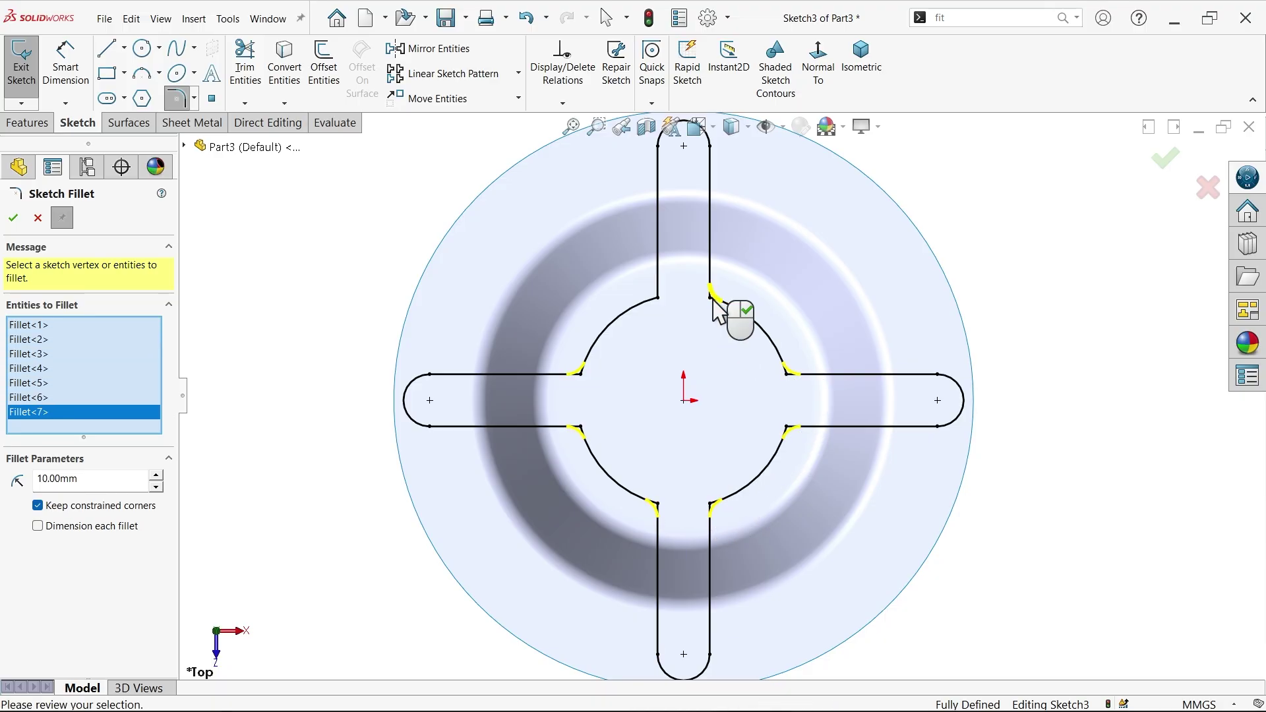
{"action": "left_click", "coordinate": [656, 299]}
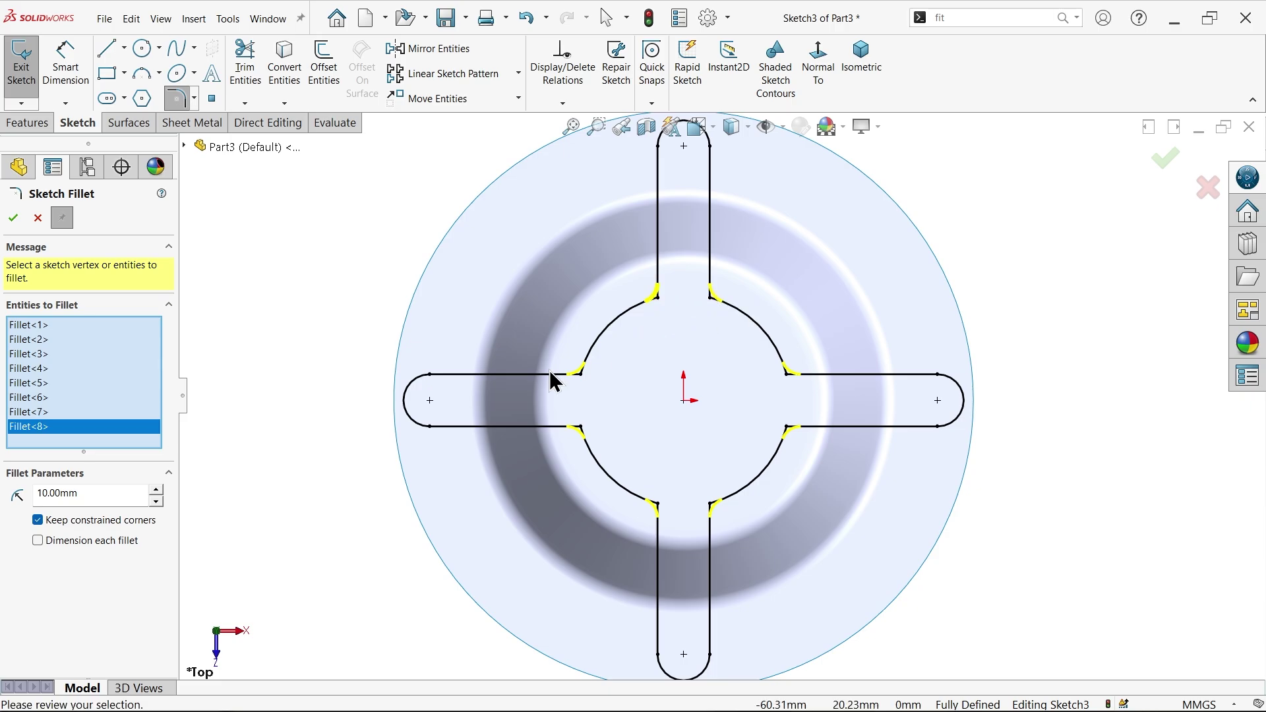
{"action": "left_click", "coordinate": [13, 218]}
{"action": "left_click", "coordinate": [38, 221]}
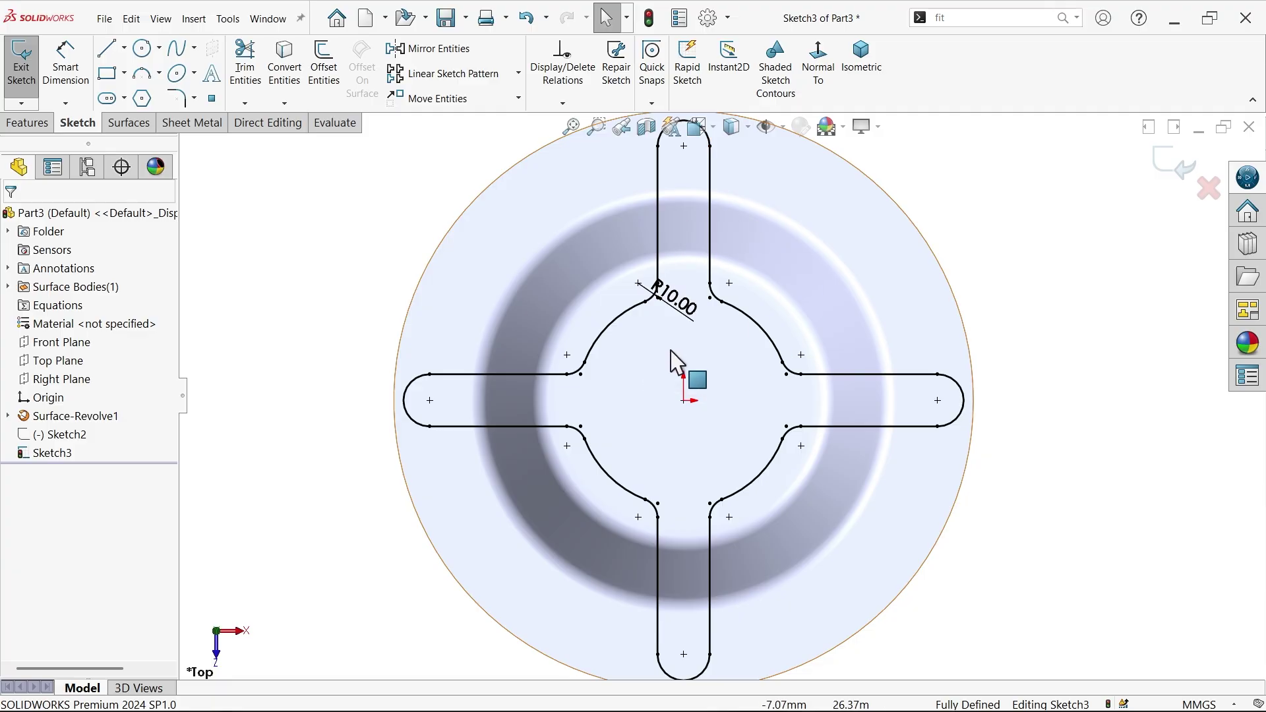
- Set up a constrained closed Fit Spline over the whole chained outline with 0.01 mm tolerance and the curvature comb preview off
{"action": "scroll", "coordinate": [623, 377], "scroll_direction": "down", "scroll_amount": 2}
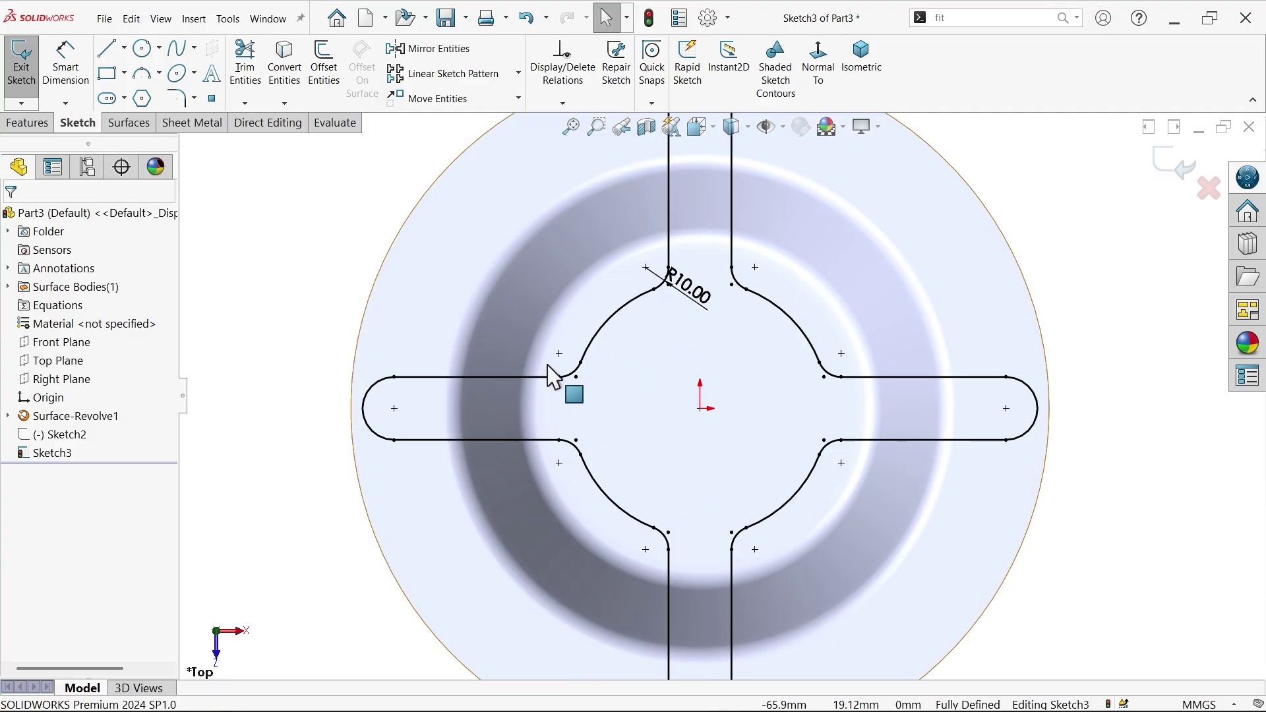
{"action": "scroll", "coordinate": [623, 377], "scroll_direction": "up", "scroll_amount": 2}
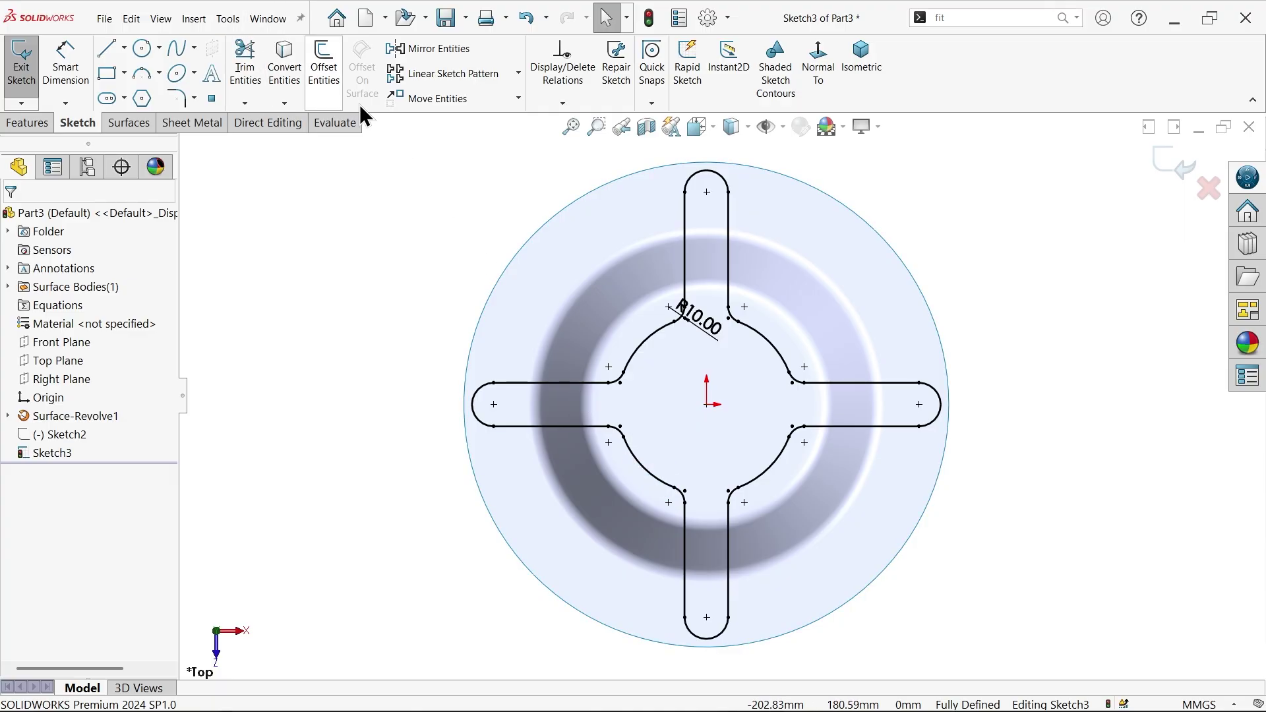
{"action": "left_click", "coordinate": [227, 19]}
{"action": "mouse_move", "coordinate": [270, 536]}
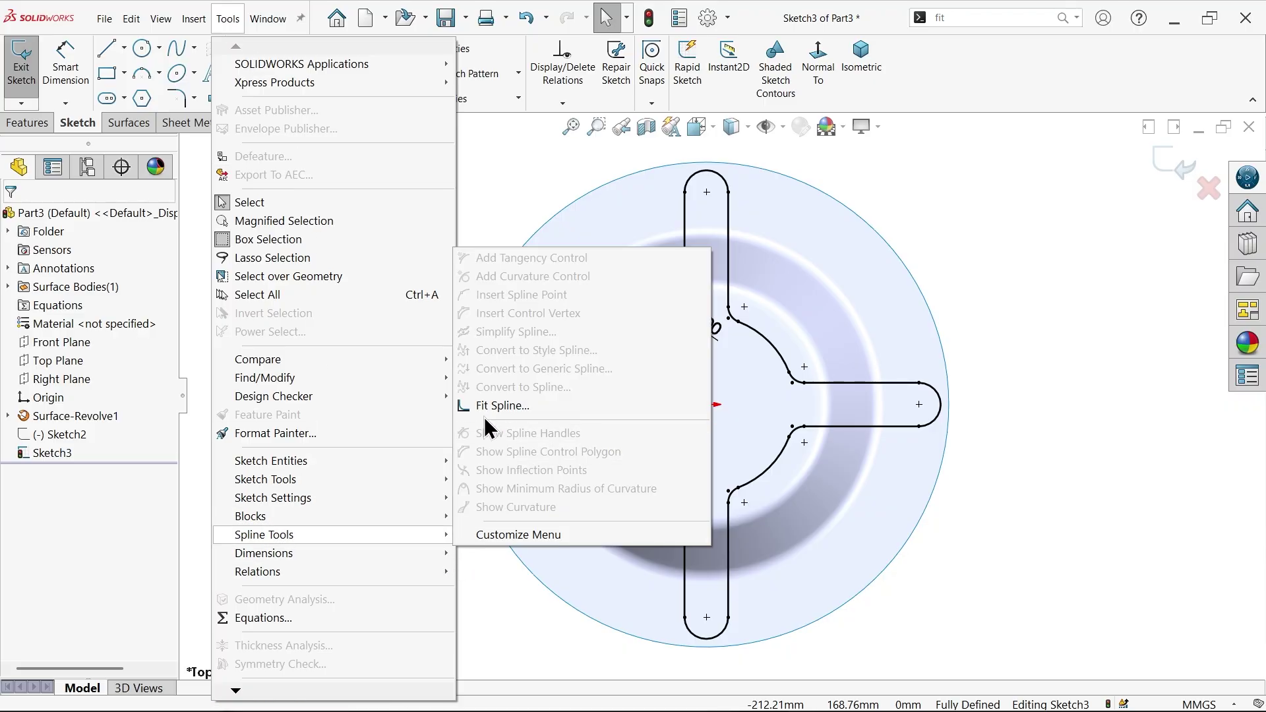
{"action": "left_click", "coordinate": [501, 405]}
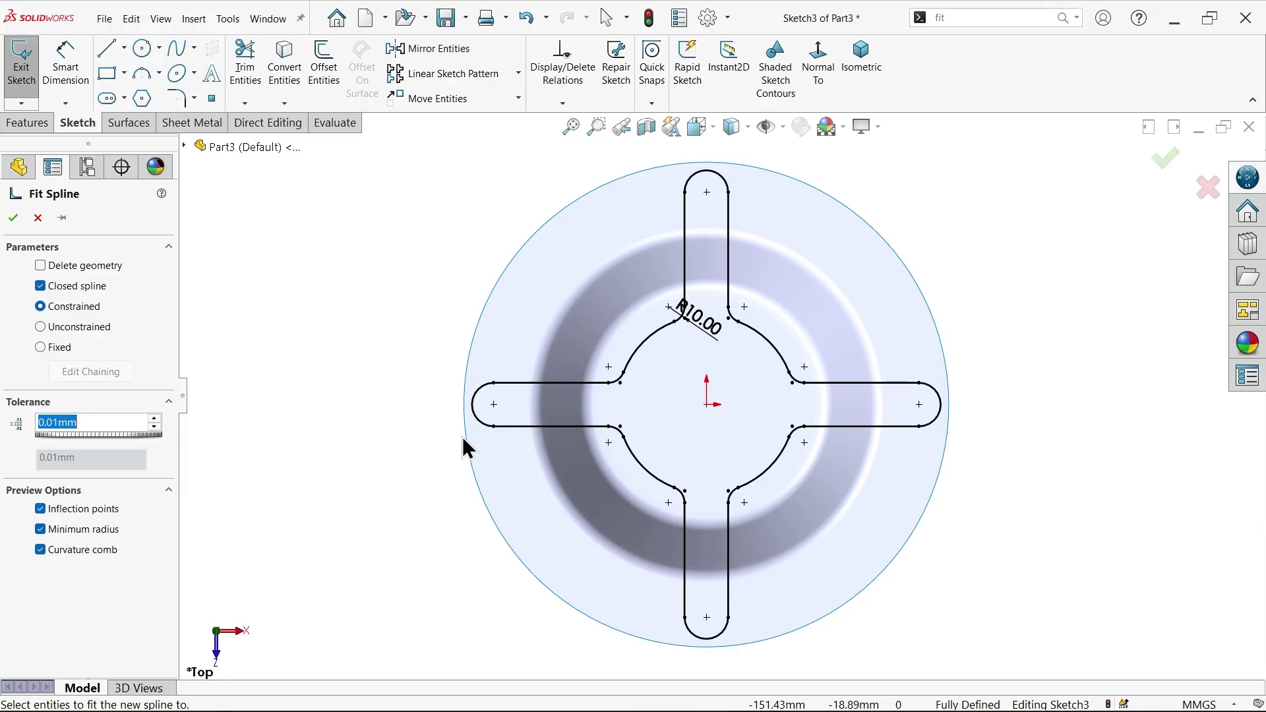
{"action": "left_click", "coordinate": [38, 549]}
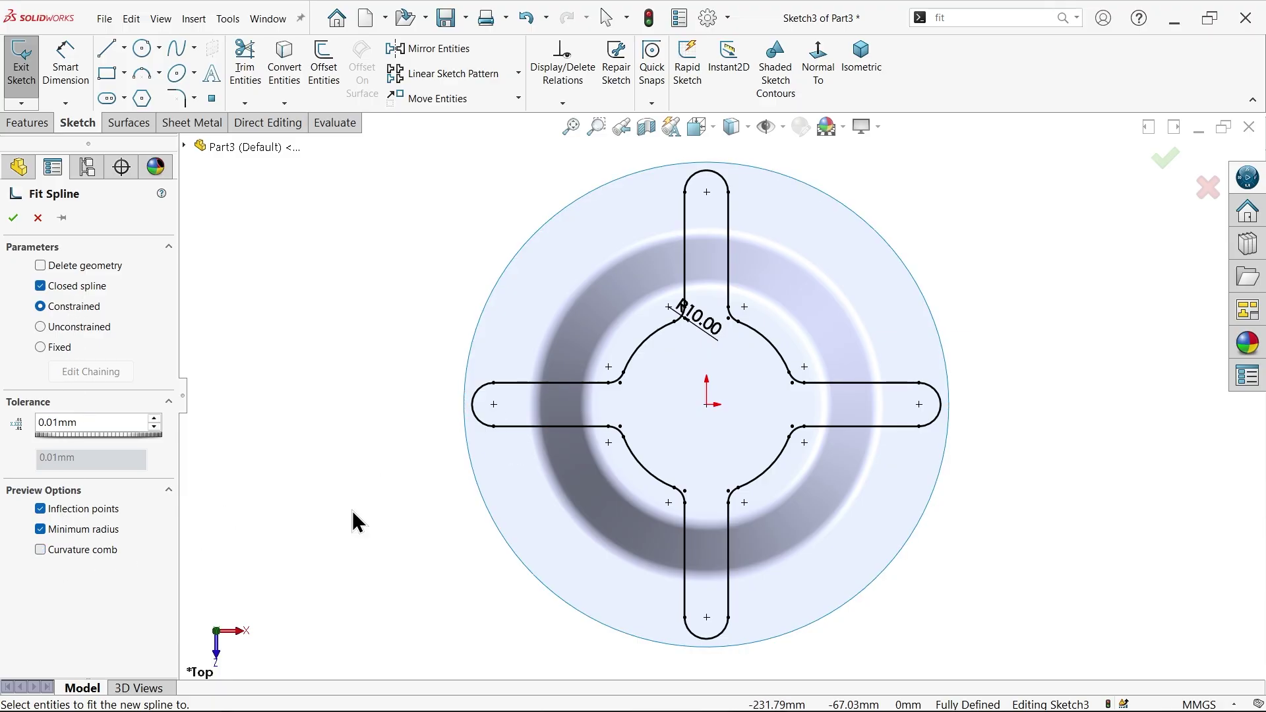
{"action": "right_click", "coordinate": [572, 428]}
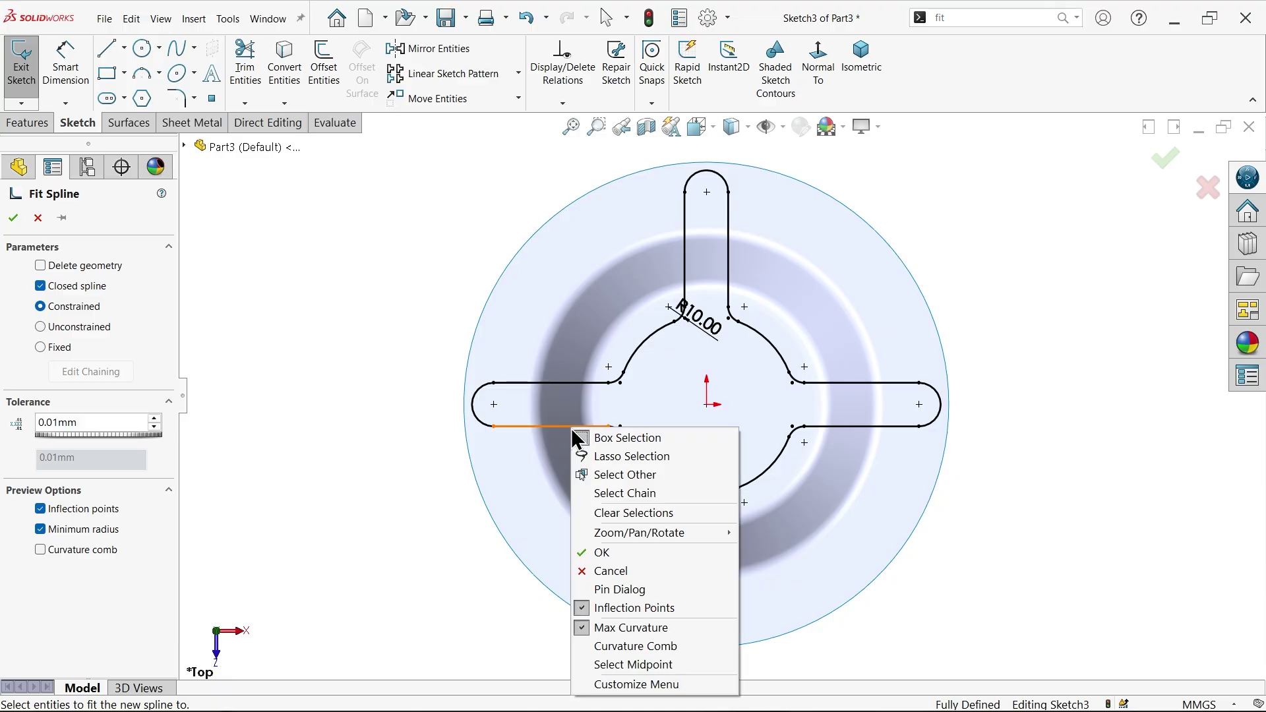
{"action": "left_click", "coordinate": [635, 493]}
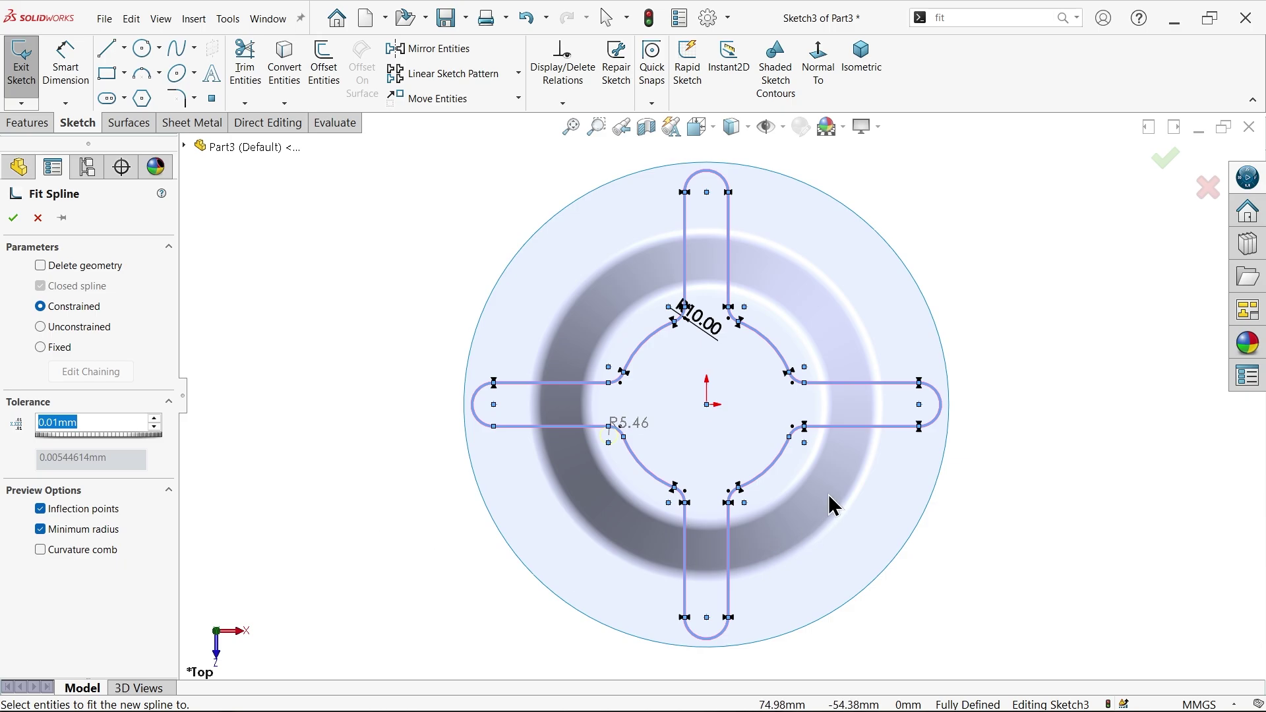
- Examine how closely the fit spline preview follows the filleted corners of the left arm, and accept the spline
{"action": "scroll", "coordinate": [834, 506], "scroll_direction": "down", "scroll_amount": 2}
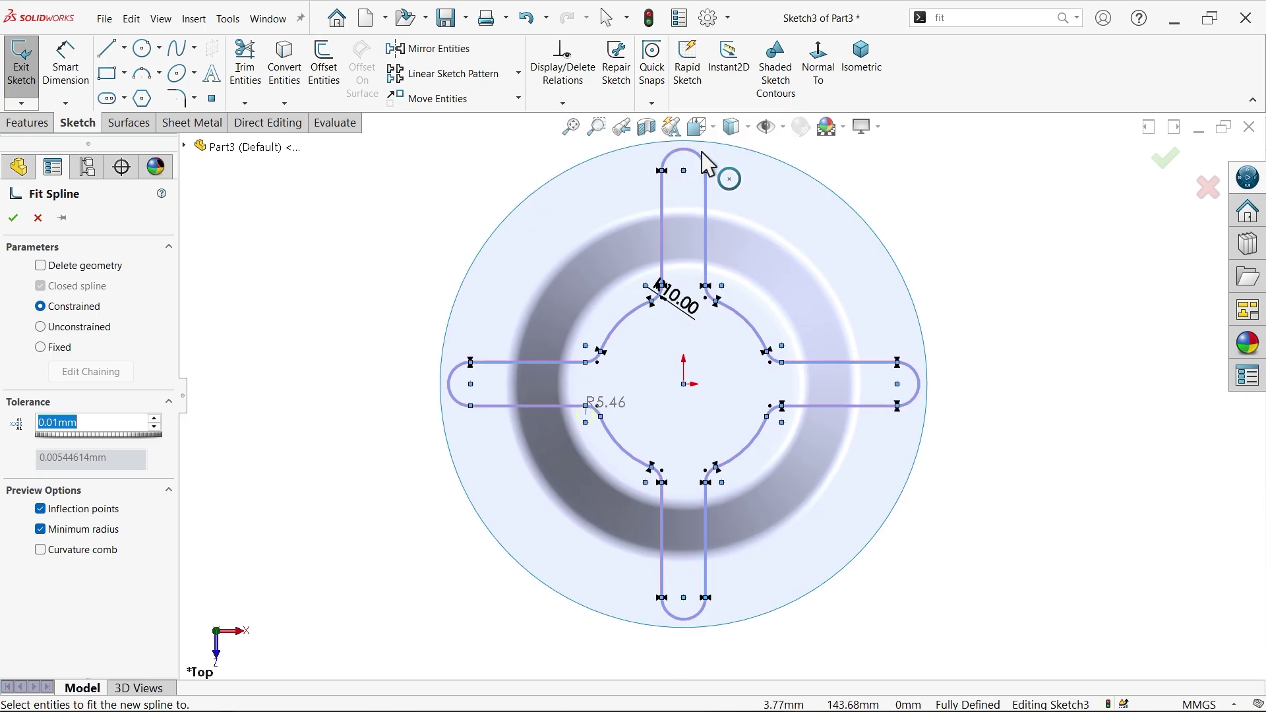
{"action": "scroll", "coordinate": [808, 455], "scroll_direction": "down", "scroll_amount": 2}
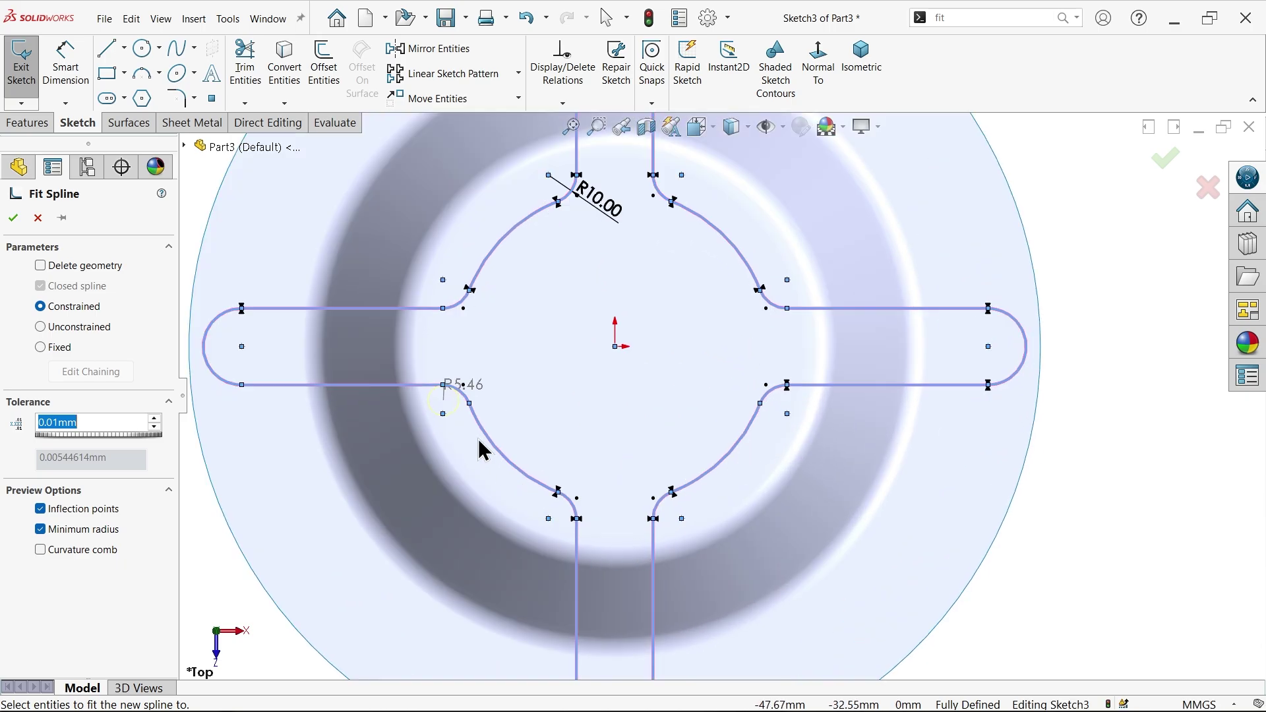
{"action": "scroll", "coordinate": [480, 322], "scroll_direction": "down", "scroll_amount": 2}
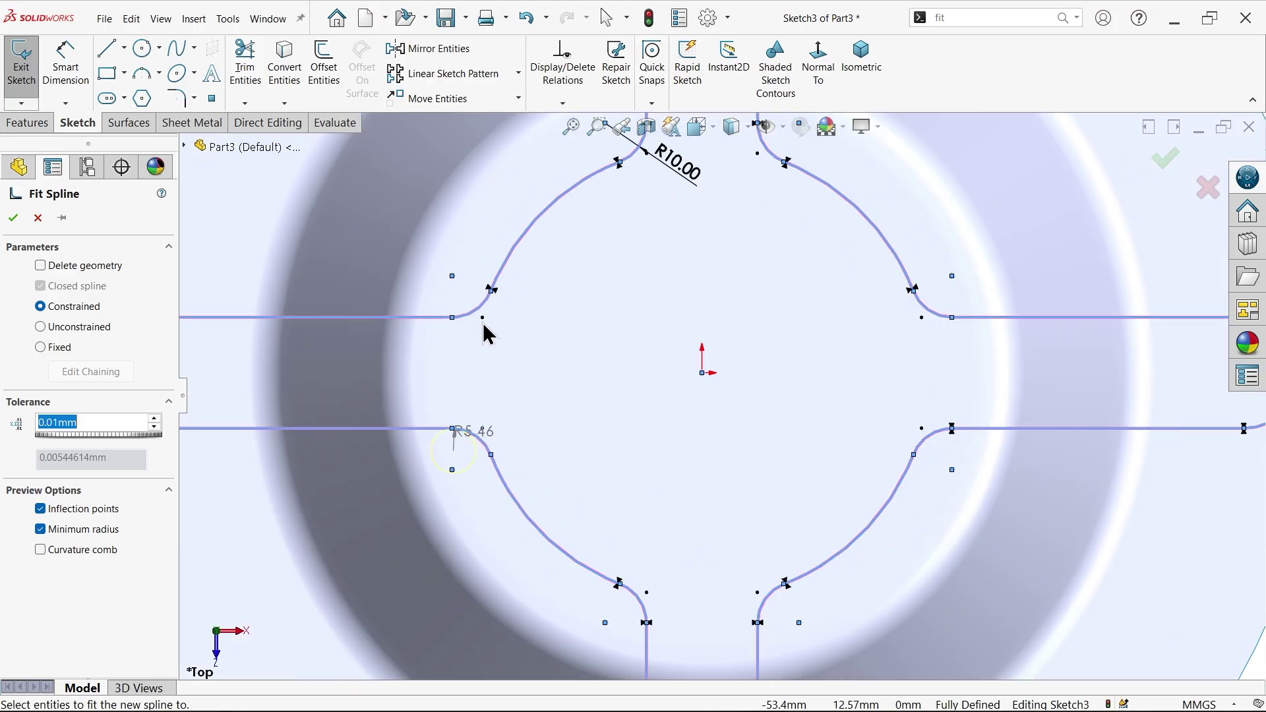
{"action": "scroll", "coordinate": [509, 390], "scroll_direction": "down", "scroll_amount": 10}
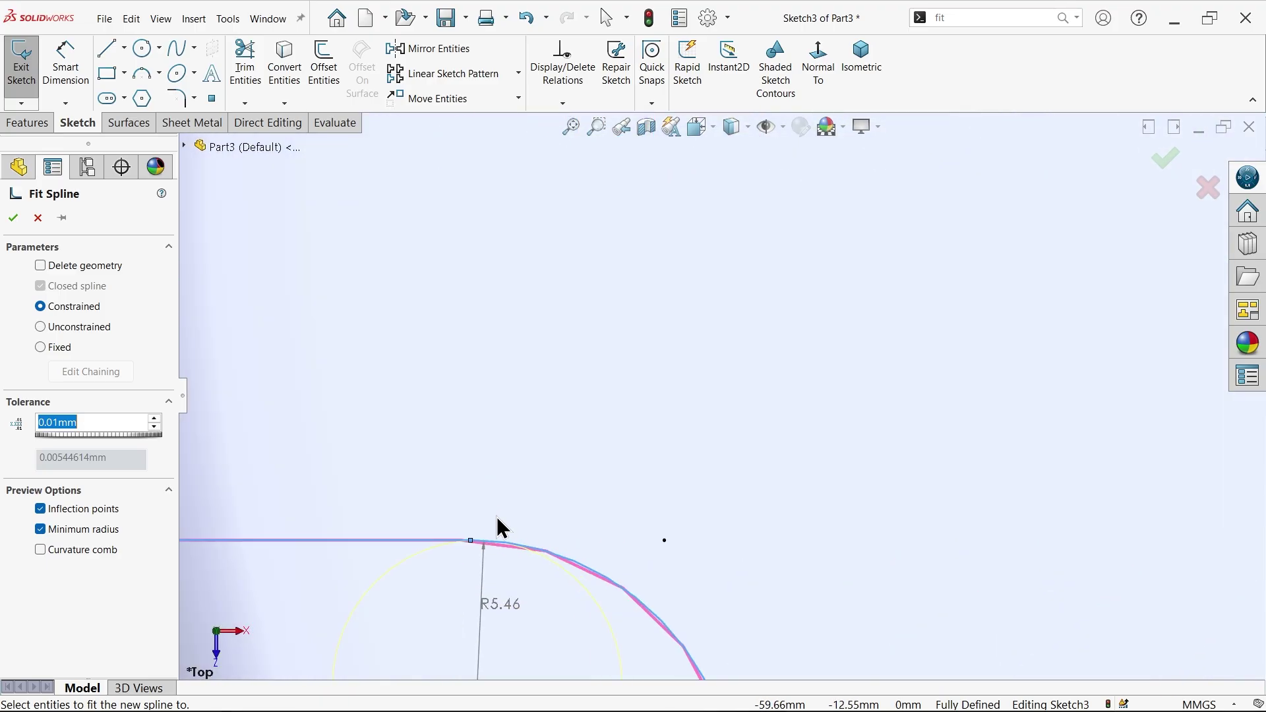
{"action": "scroll", "coordinate": [514, 599], "scroll_direction": "down", "scroll_amount": 5}
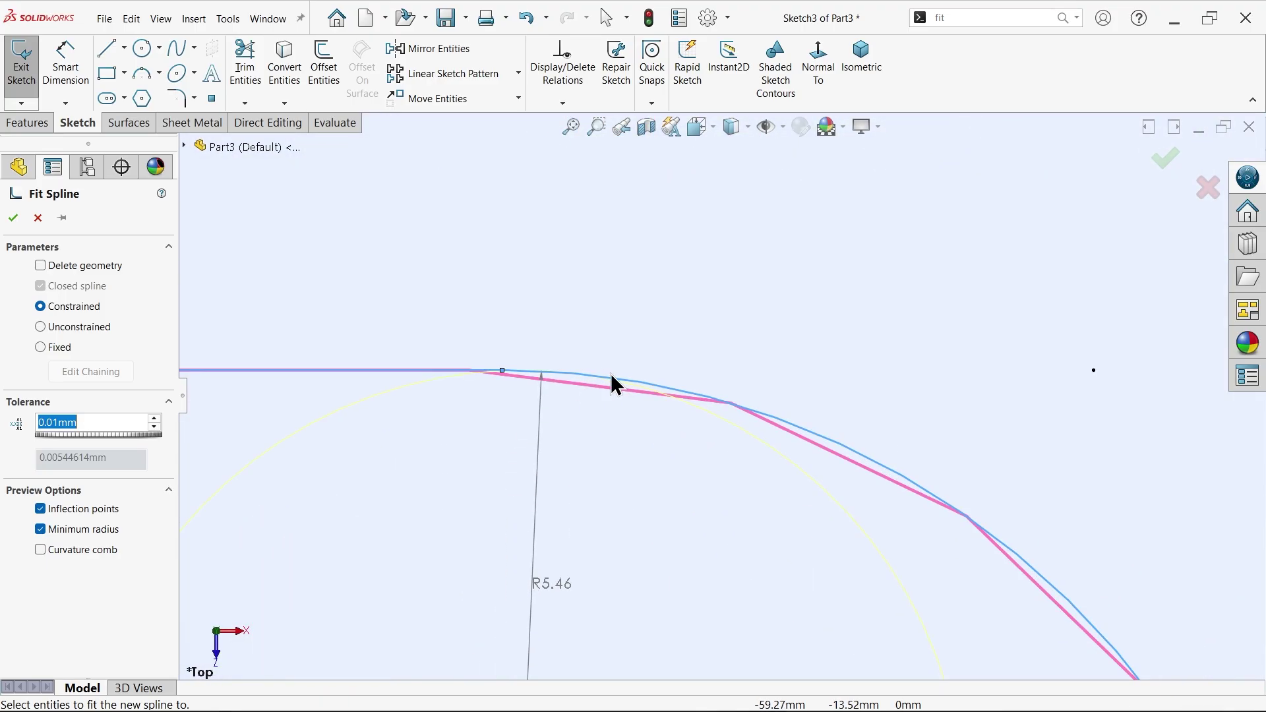
{"action": "scroll", "coordinate": [600, 438], "scroll_direction": "up", "scroll_amount": 15}
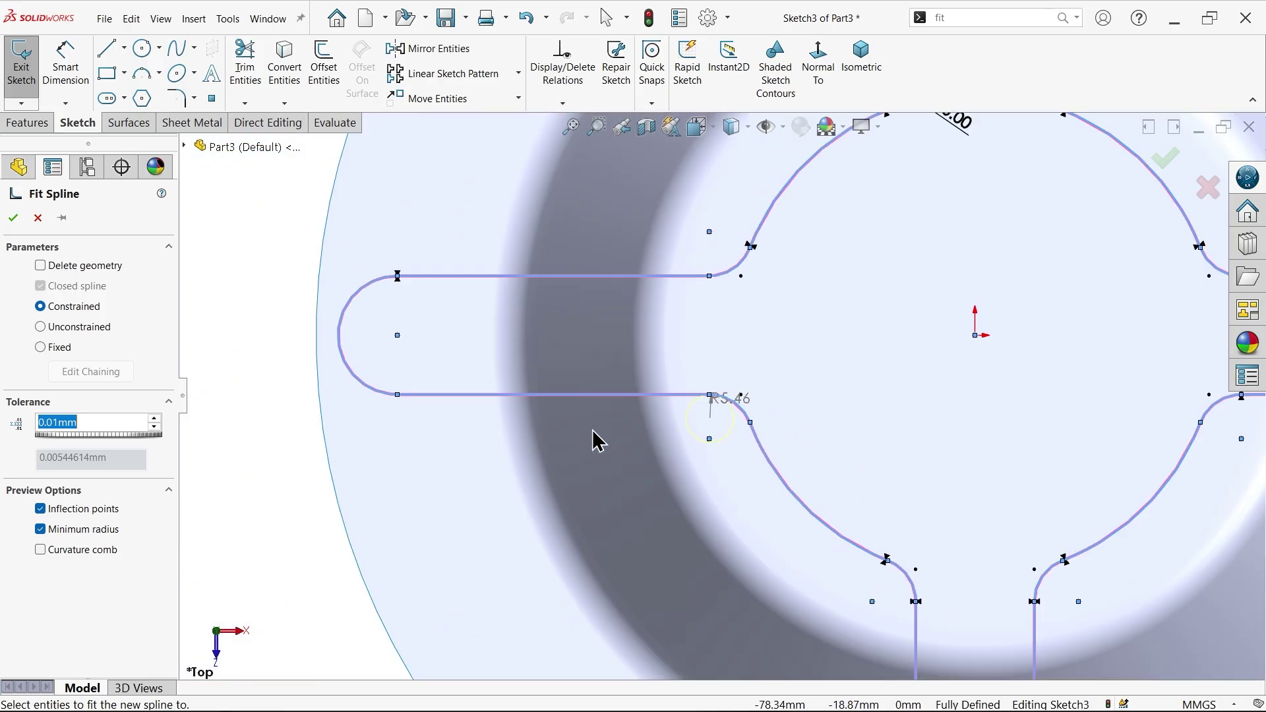
{"action": "scroll", "coordinate": [847, 330], "scroll_direction": "down", "scroll_amount": 3}
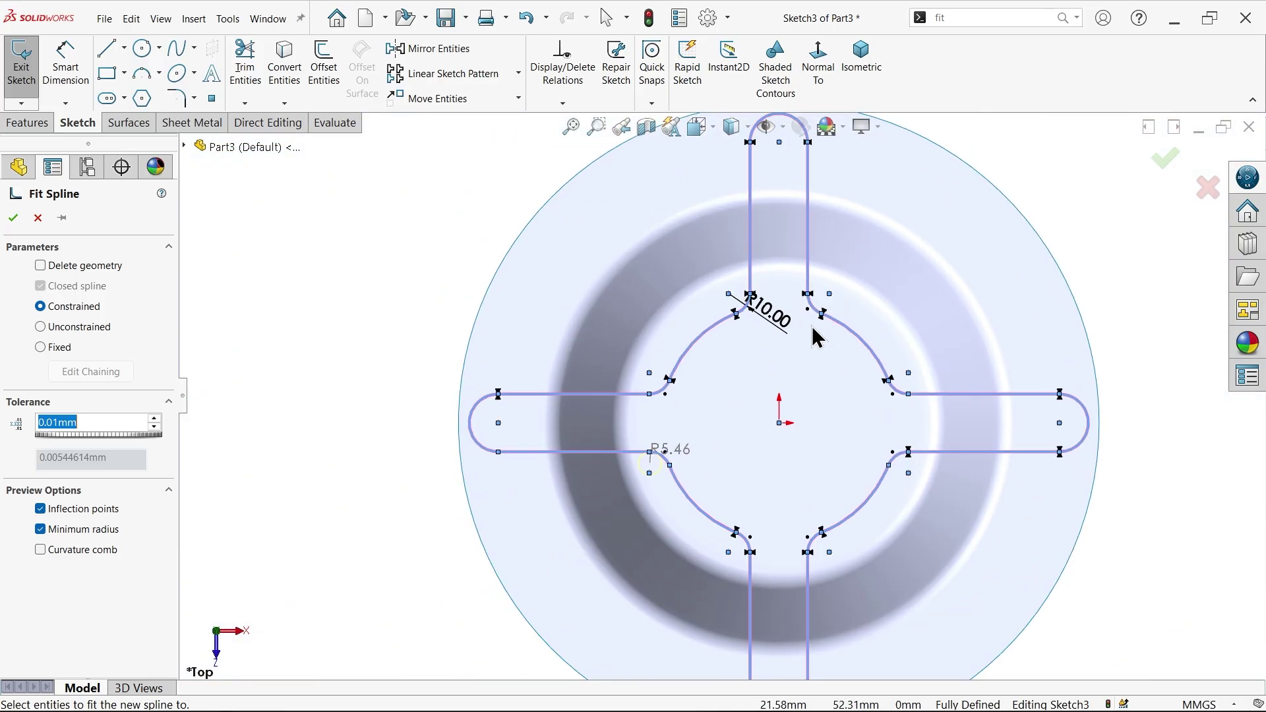
{"action": "left_click", "coordinate": [12, 219]}
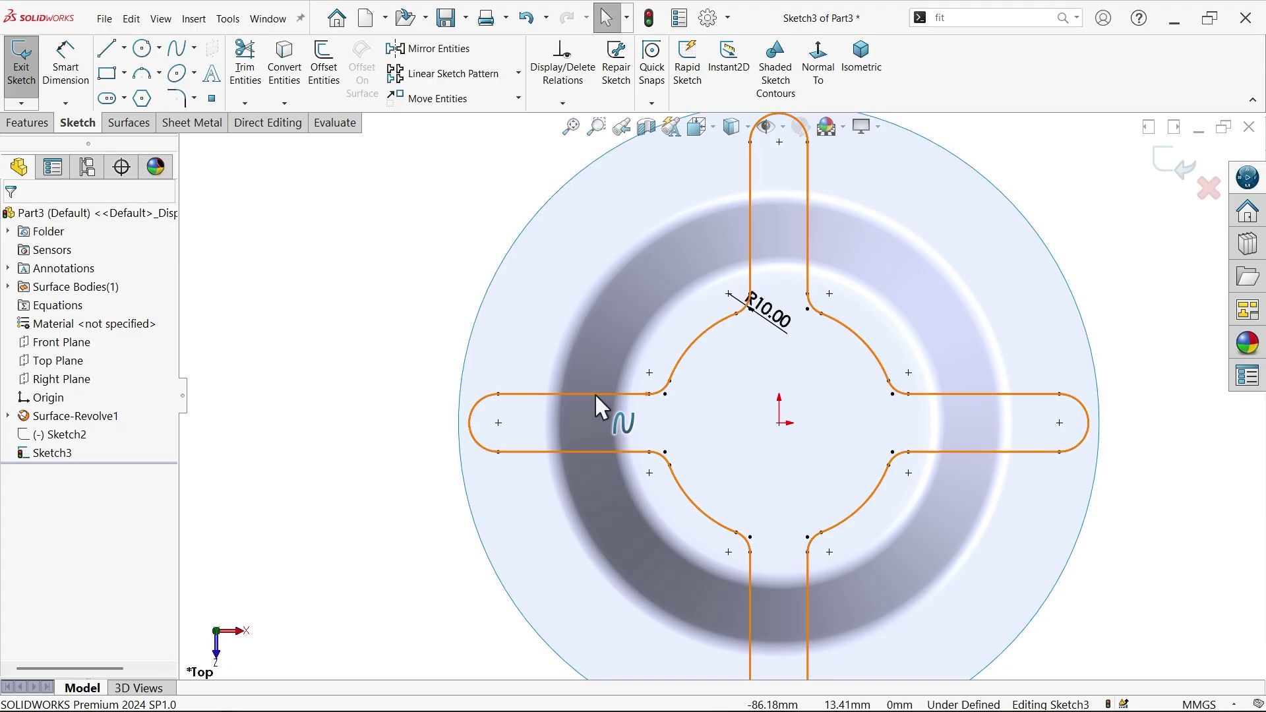
- Extrude the fitted outline as a surface, blind 10 mm in Direction 1 and 50 mm in Direction 2
{"action": "scroll", "coordinate": [656, 404], "scroll_direction": "down", "scroll_amount": 12}
{"action": "scroll", "coordinate": [666, 376], "scroll_direction": "down", "scroll_amount": 7}
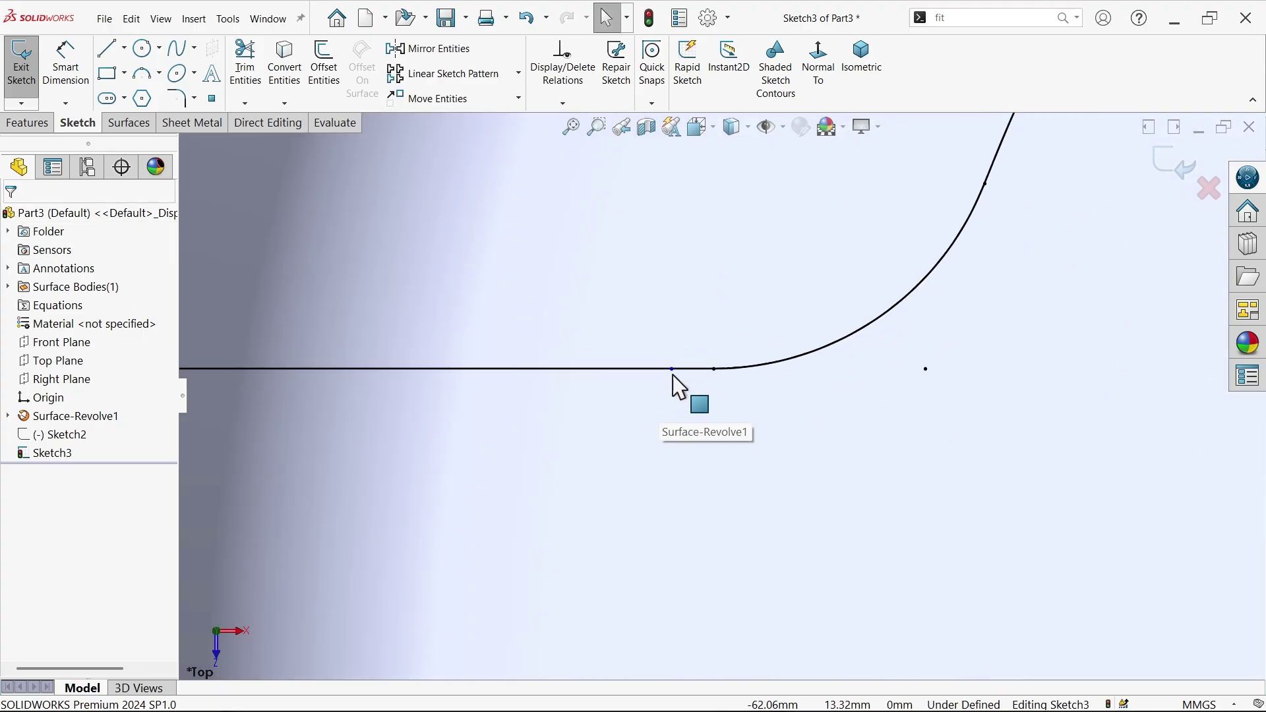
{"action": "scroll", "coordinate": [659, 383], "scroll_direction": "up", "scroll_amount": 14}
{"action": "key", "text": "f"}
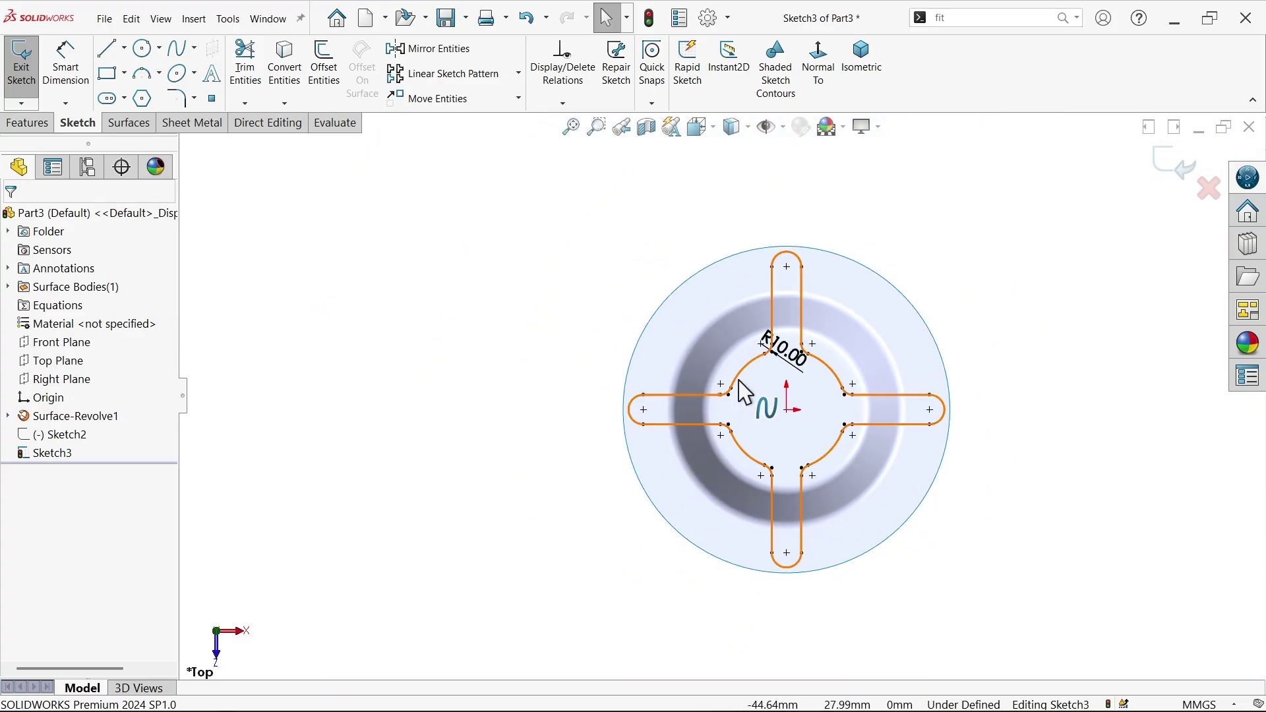
{"action": "left_click", "coordinate": [128, 124]}
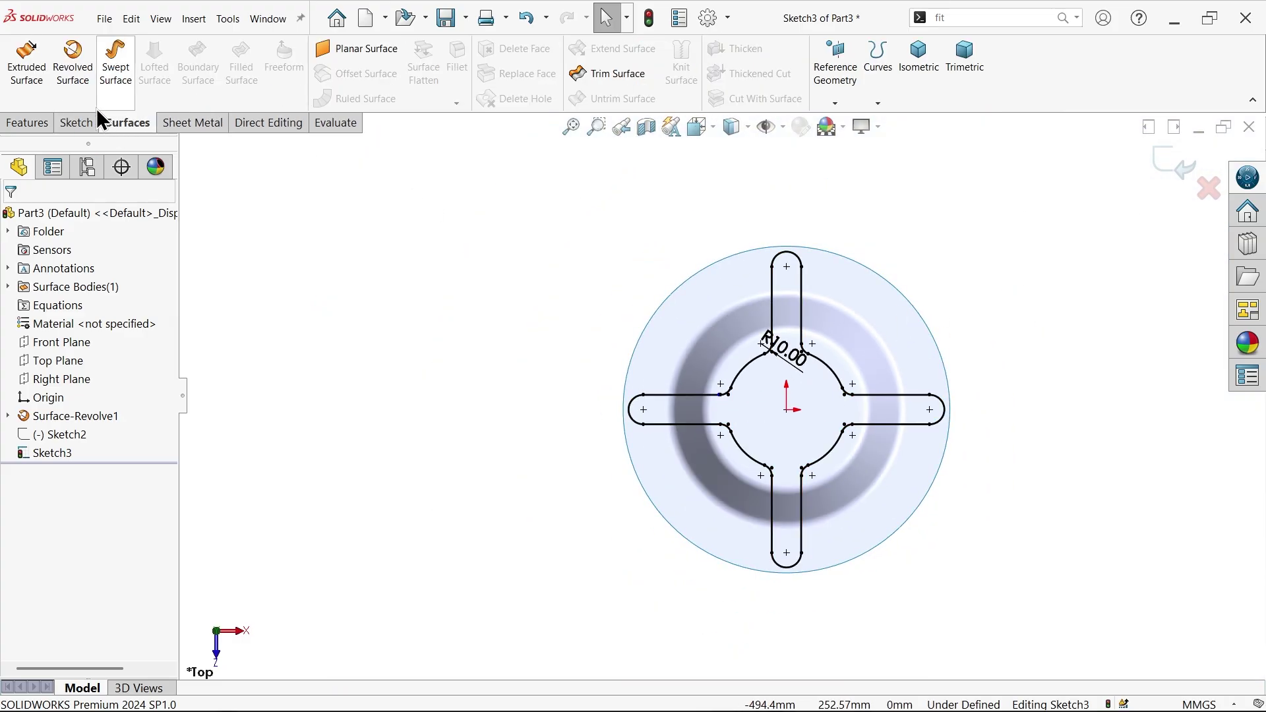
{"action": "left_click", "coordinate": [28, 81]}
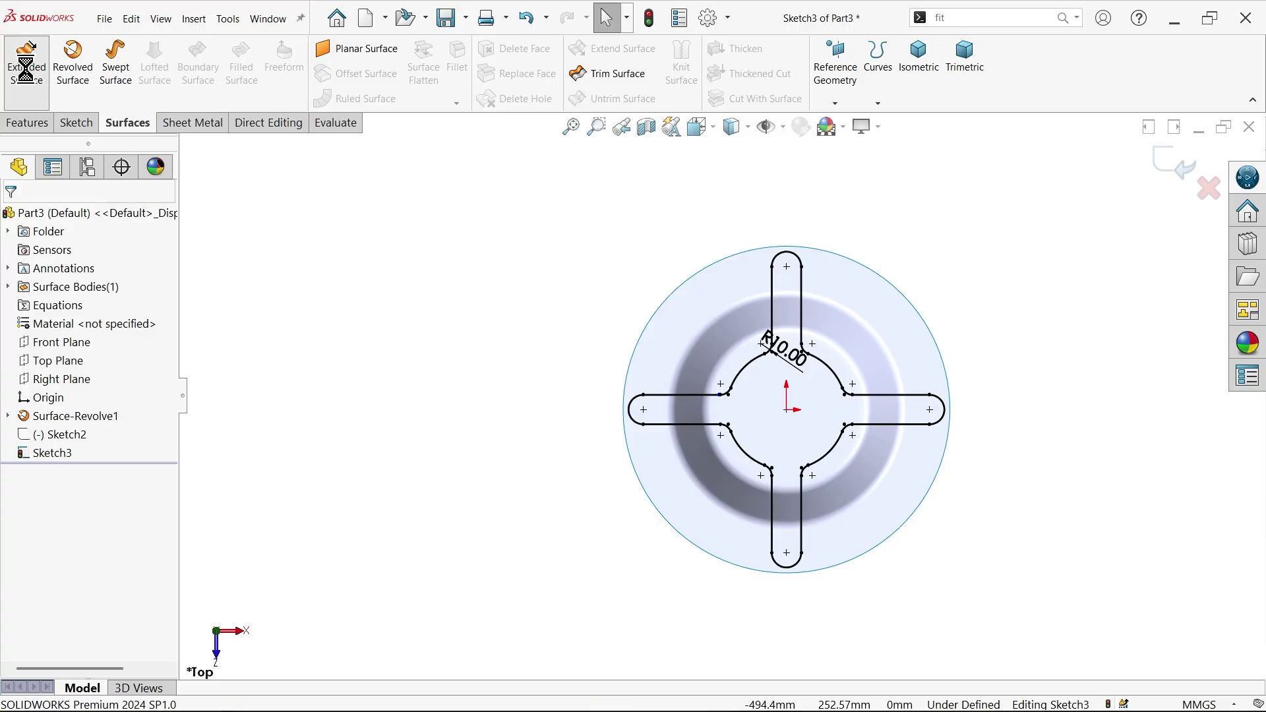
{"action": "scroll", "coordinate": [736, 439], "scroll_direction": "down", "scroll_amount": 3}
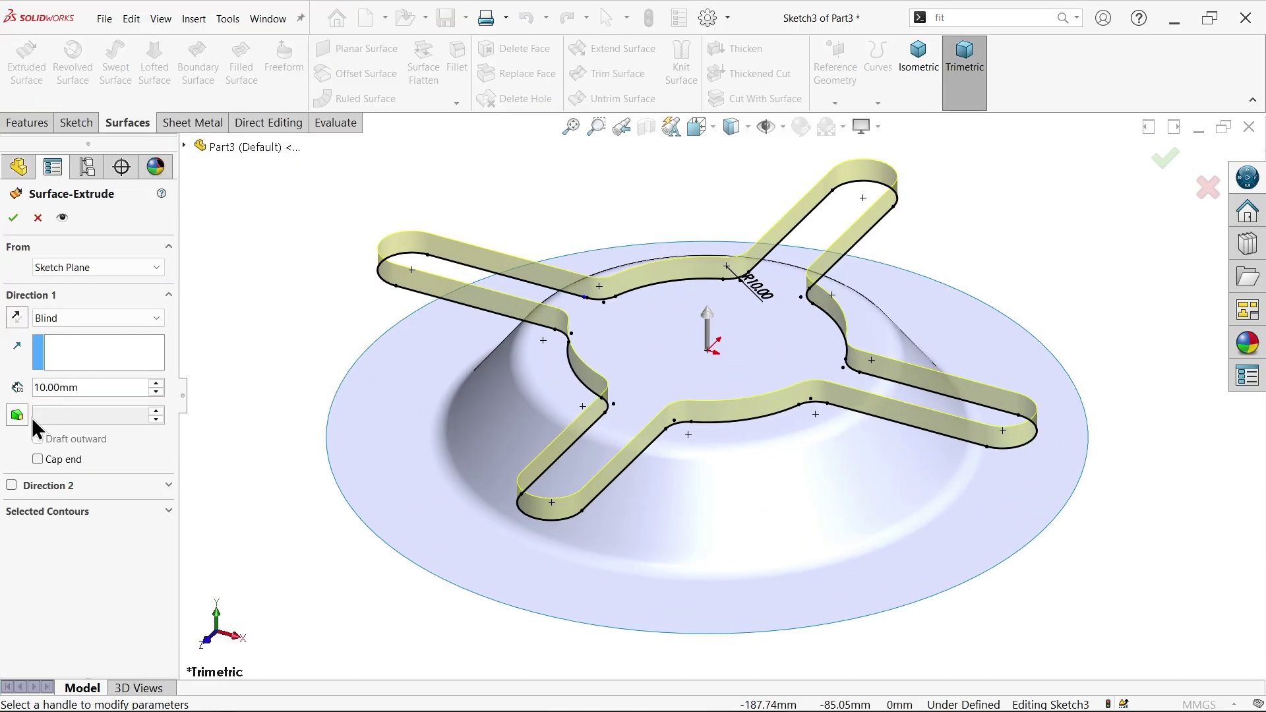
{"action": "middle_click_drag", "start_coordinate": [612, 482], "coordinate": [617, 375]}
{"action": "left_click", "coordinate": [11, 486]}
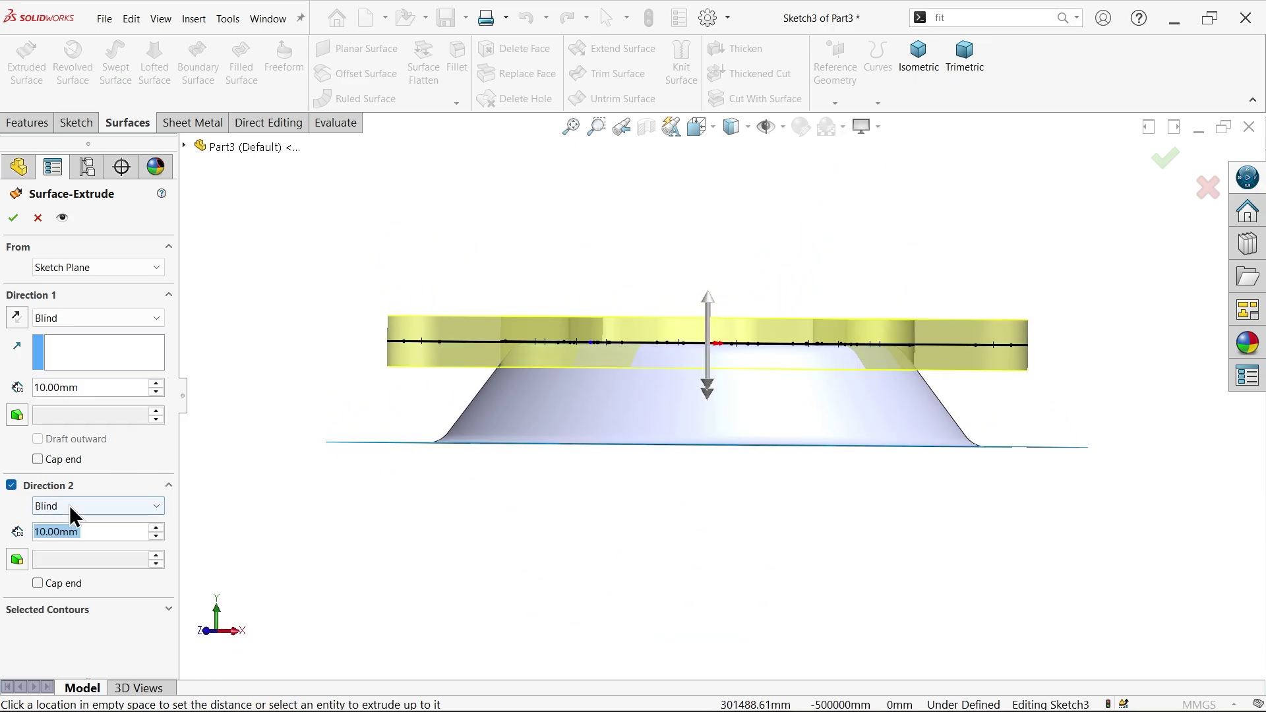
{"action": "type", "text": "50"}
{"action": "key", "text": "Return"}
{"action": "middle_click_drag", "start_coordinate": [617, 482], "coordinate": [546, 464]}
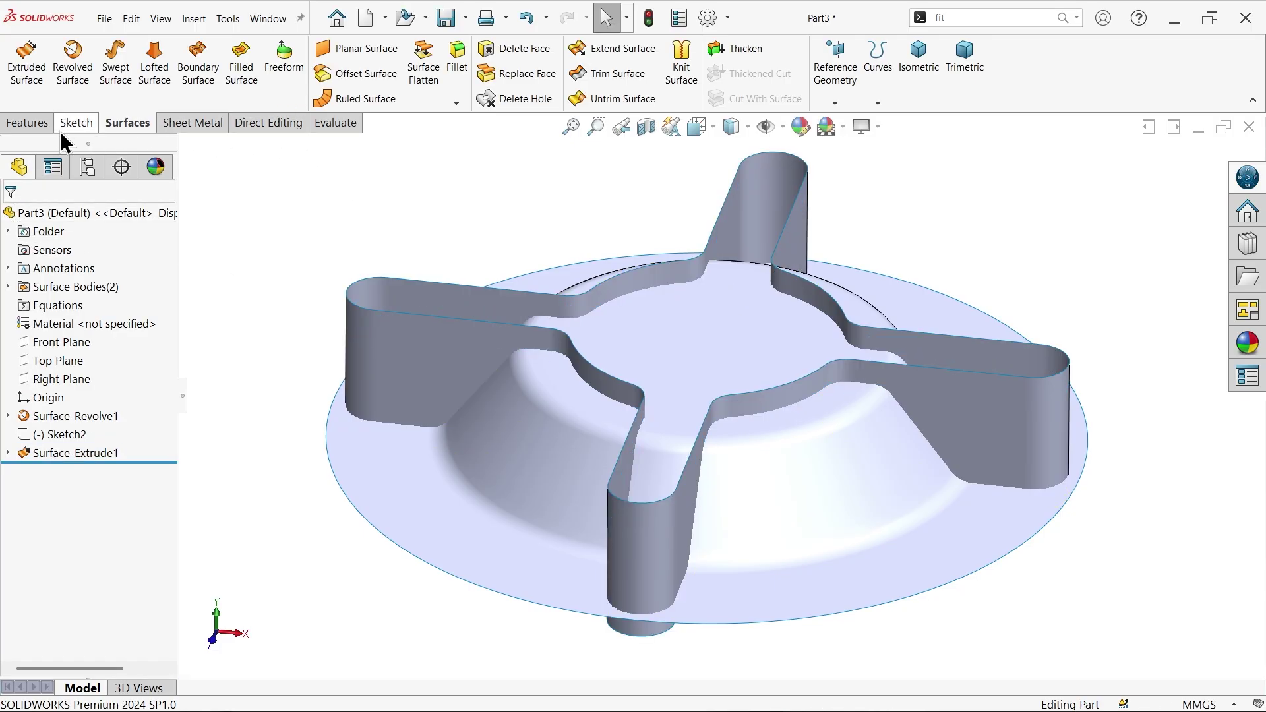
{"action": "left_click", "coordinate": [34, 127]}
{"action": "left_click", "coordinate": [84, 124]}
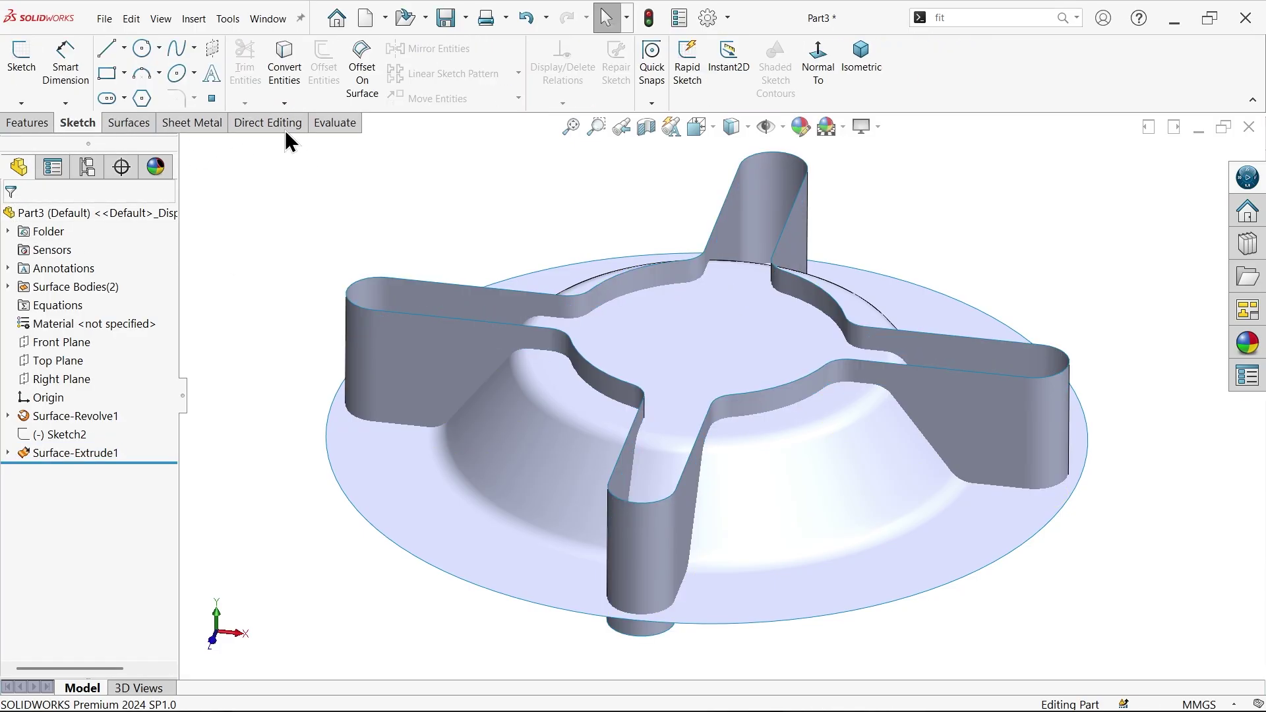
- Create a 3D sketch of the intersection curve between the revolved surface and the extruded outline surface, and exit the sketch
{"action": "left_click", "coordinate": [286, 105]}
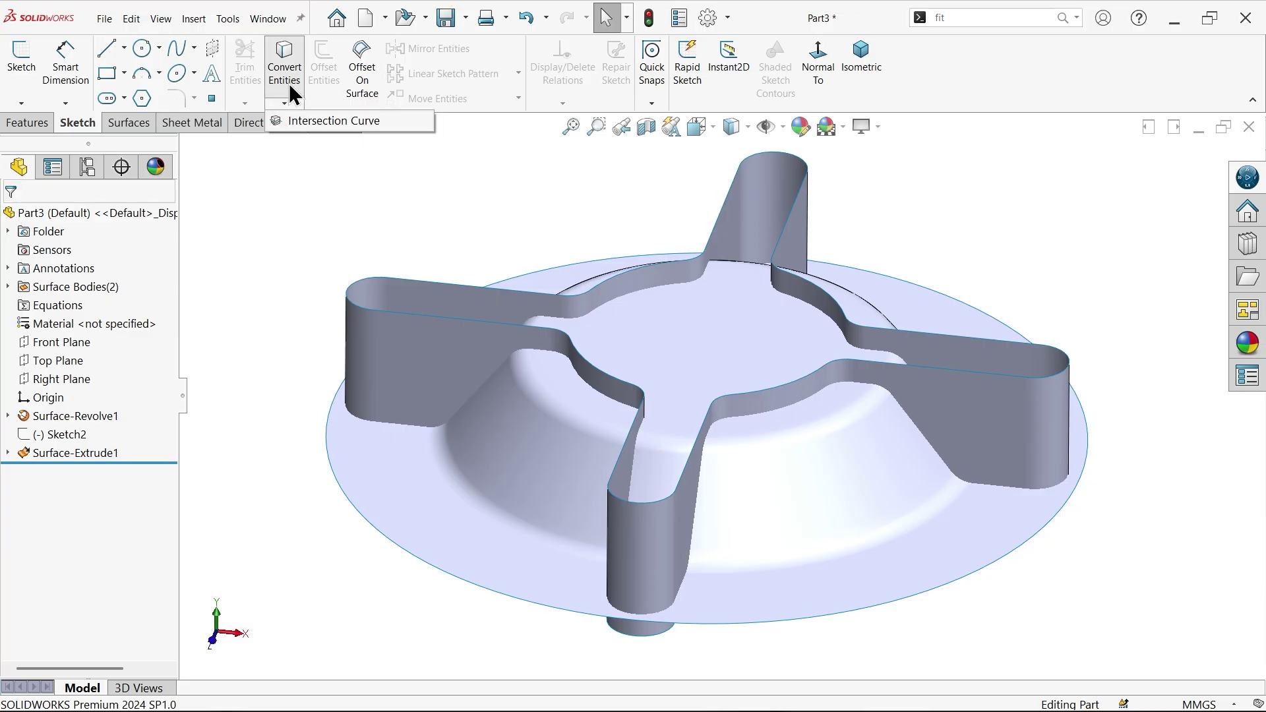
{"action": "left_click", "coordinate": [326, 122]}
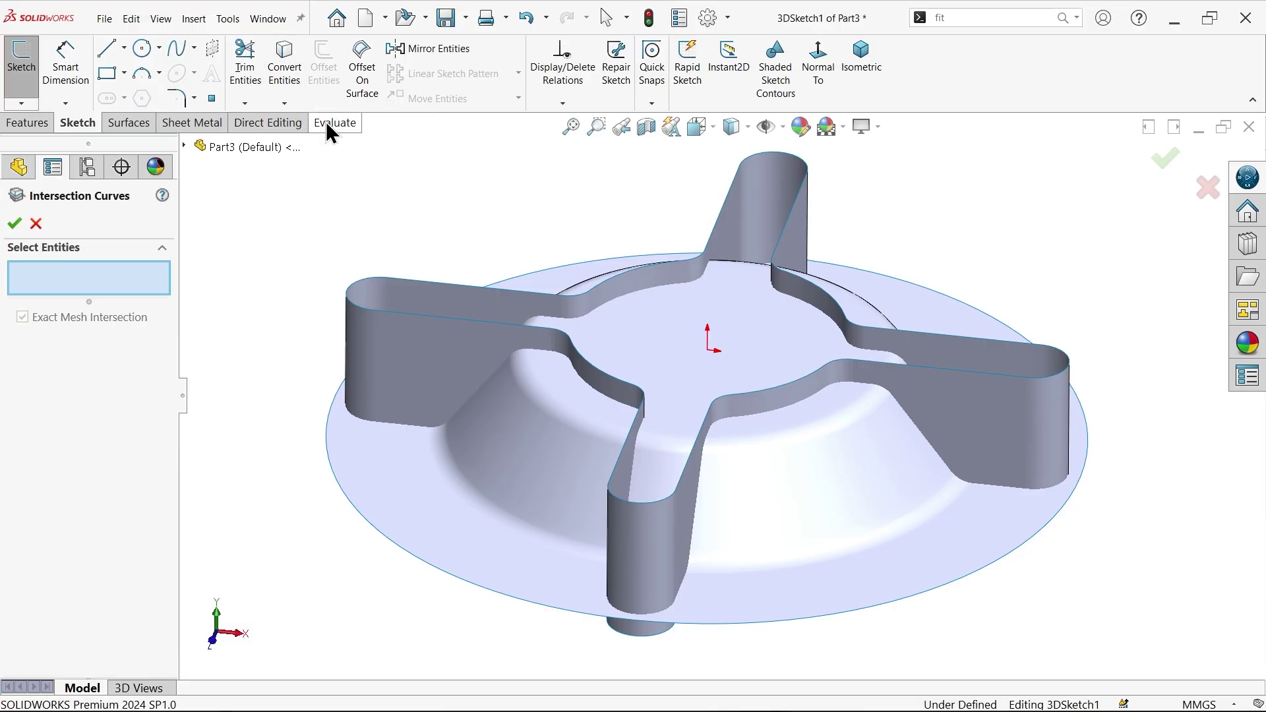
{"action": "left_click", "coordinate": [535, 483]}
{"action": "left_click", "coordinate": [439, 361]}
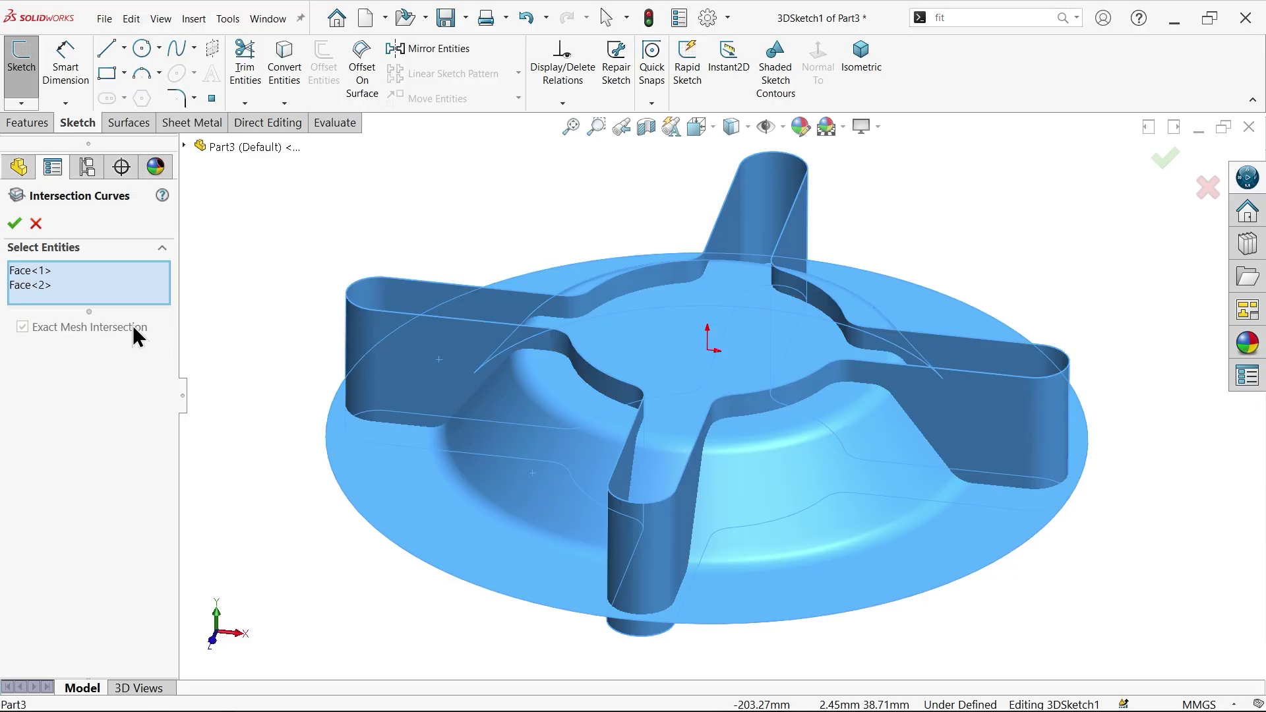
{"action": "left_click", "coordinate": [14, 224]}
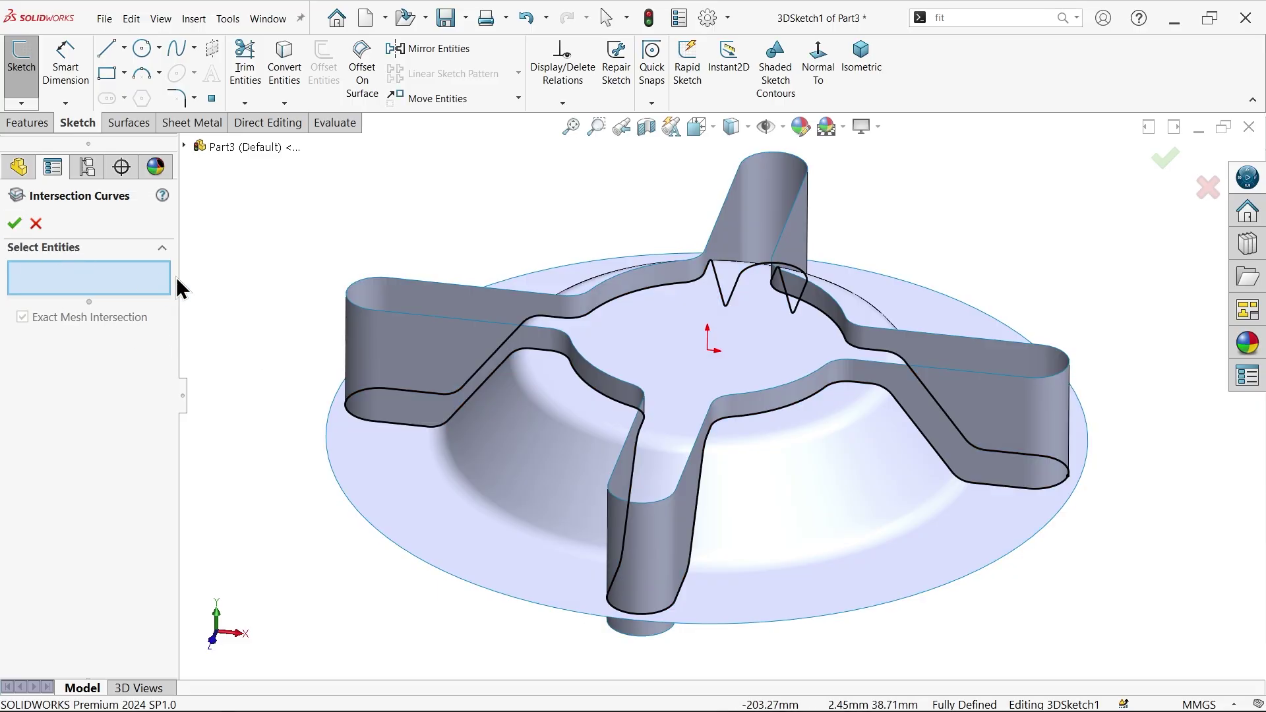
{"action": "left_click", "coordinate": [36, 224]}
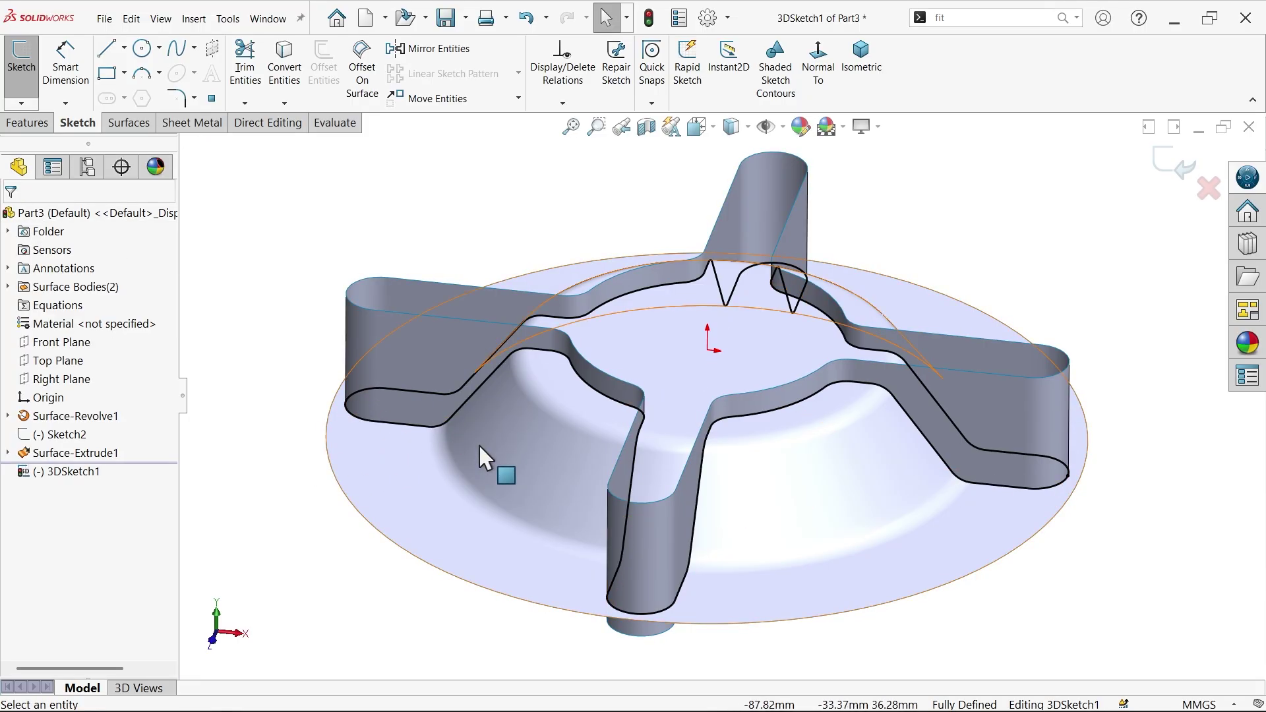
{"action": "left_click", "coordinate": [1170, 162]}
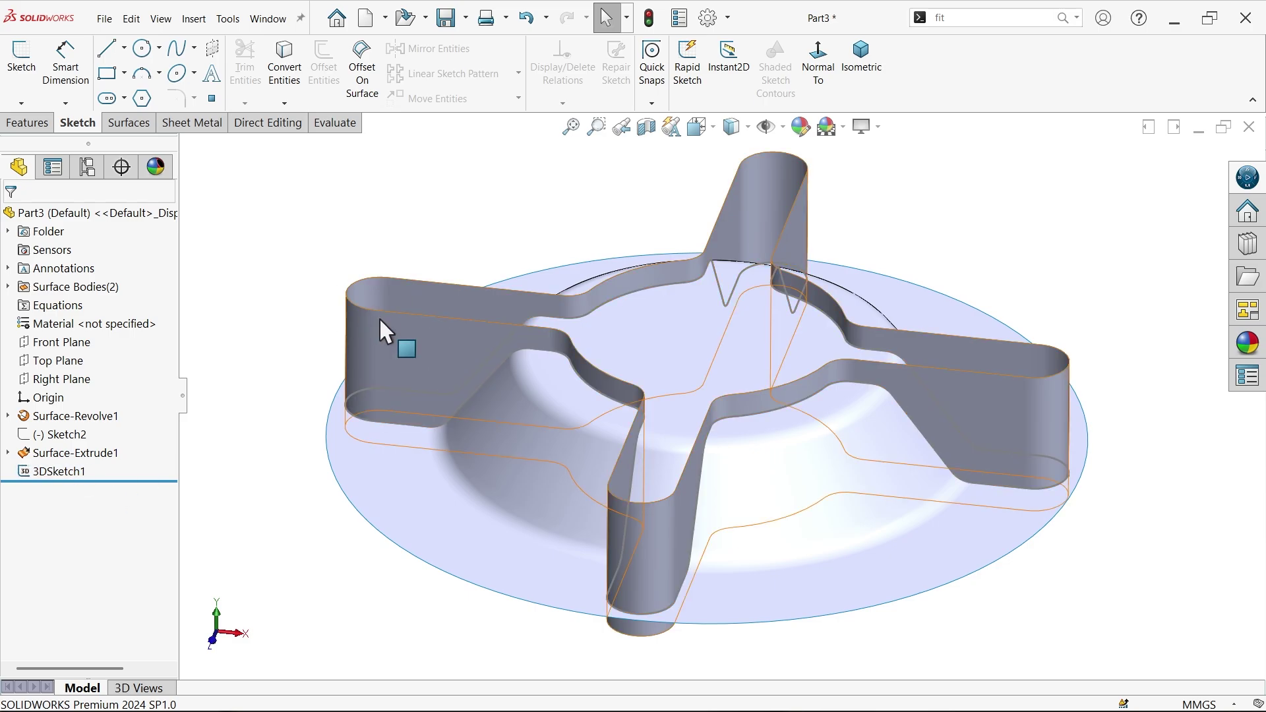
- Delete the extruded and revolved surface bodies, leaving only the intersection curve
{"action": "left_click", "coordinate": [271, 125]}
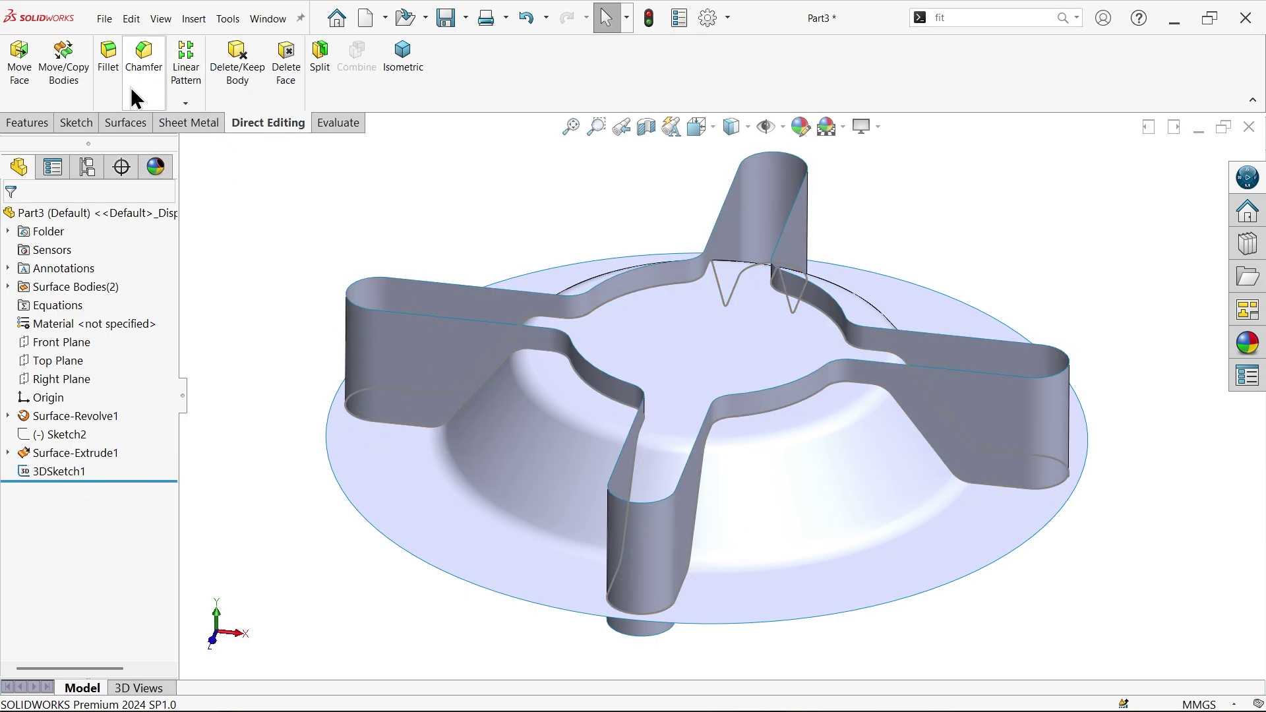
{"action": "left_click", "coordinate": [241, 85]}
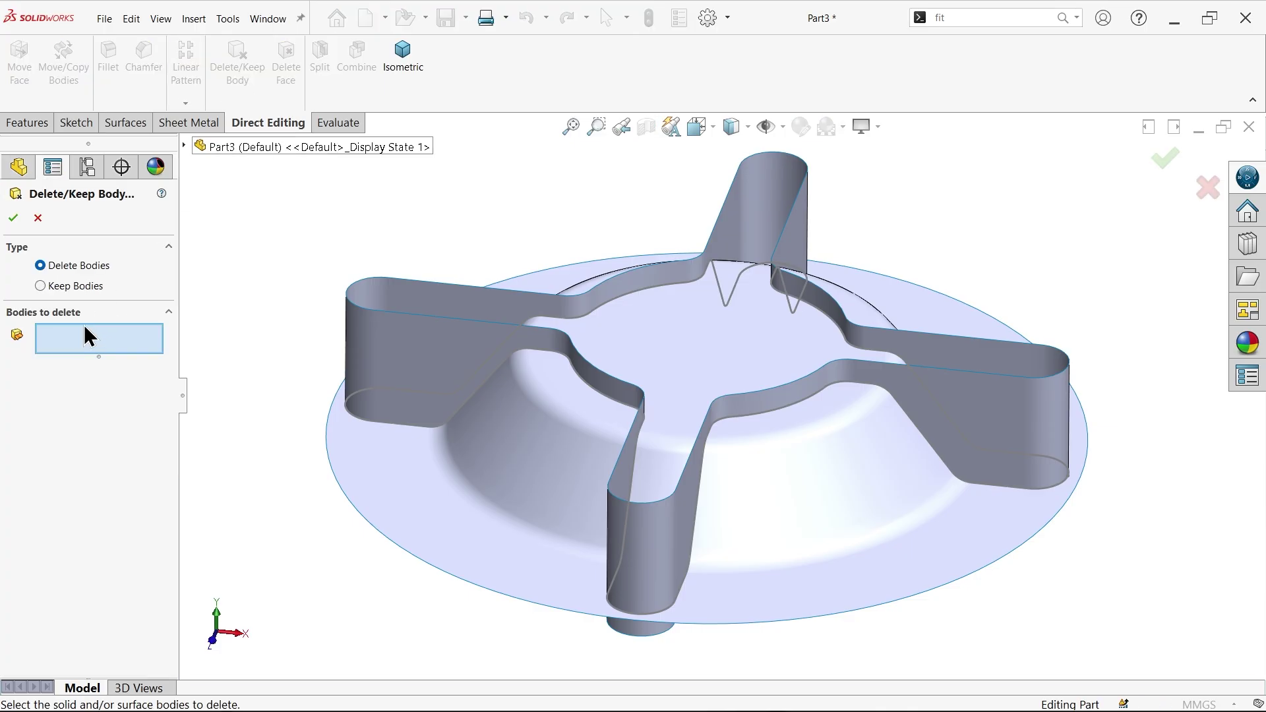
{"action": "left_click", "coordinate": [449, 341]}
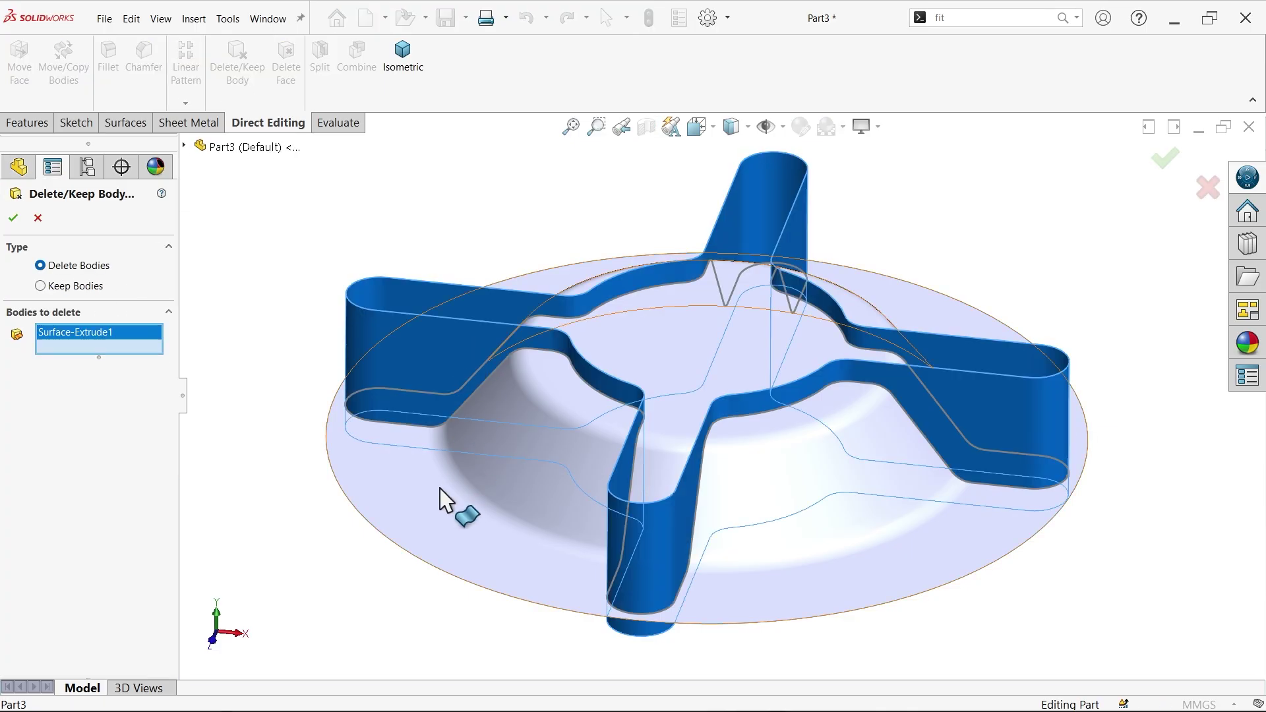
{"action": "left_click", "coordinate": [434, 493]}
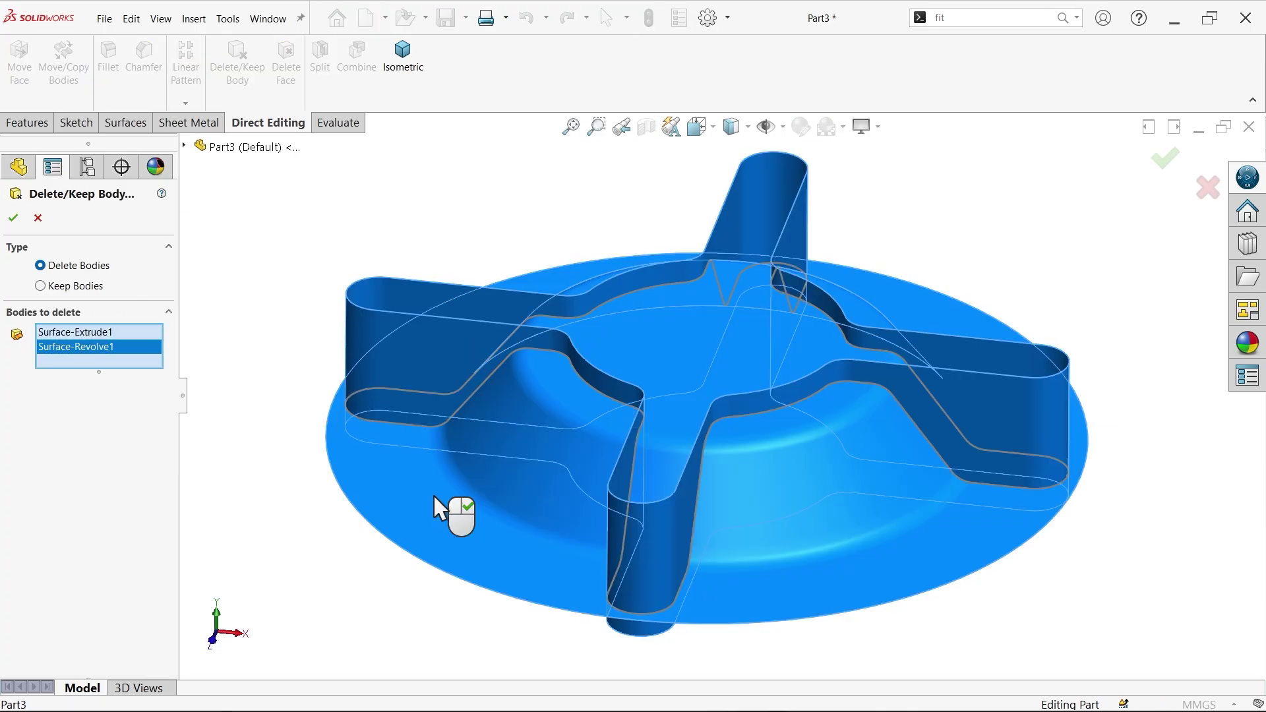
{"action": "left_click", "coordinate": [13, 219]}
- Sweep a 5 mm circular profile along the 3D intersection curve, with tangent faces merged
{"action": "middle_click_drag", "start_coordinate": [528, 416], "coordinate": [494, 492]}
{"action": "left_click", "coordinate": [30, 123]}
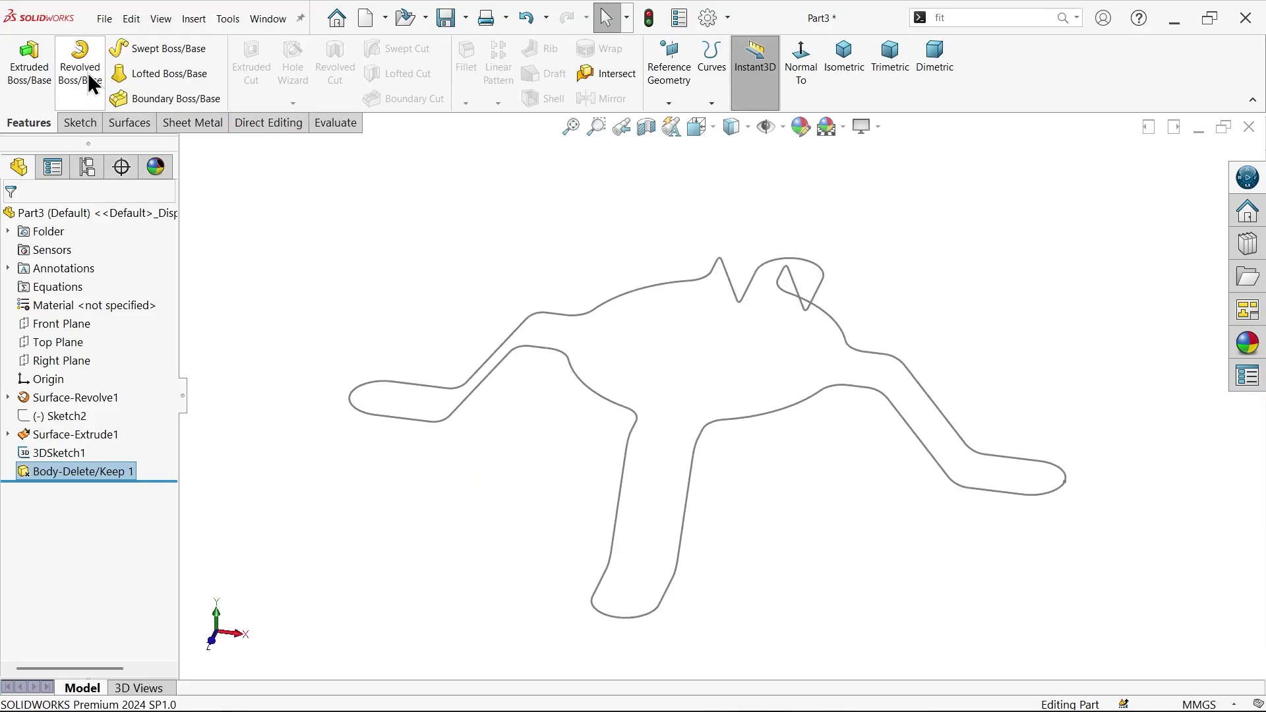
{"action": "left_click", "coordinate": [152, 50]}
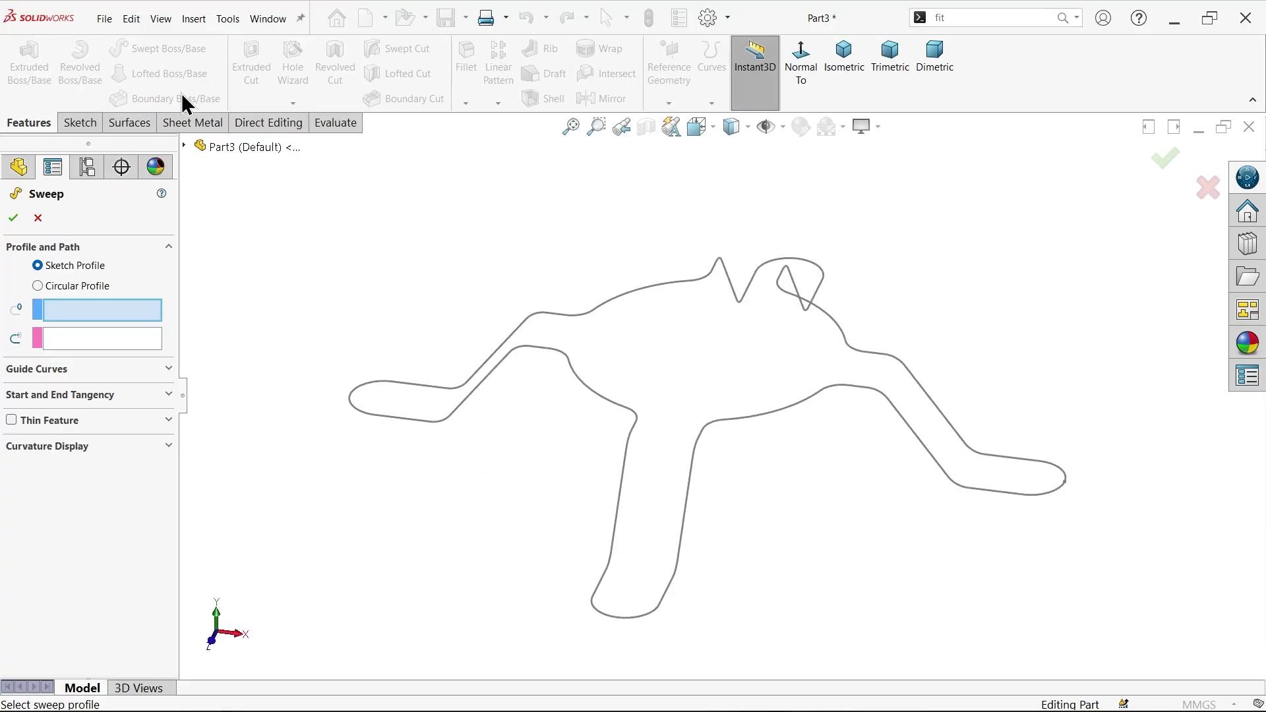
{"action": "left_click", "coordinate": [38, 285]}
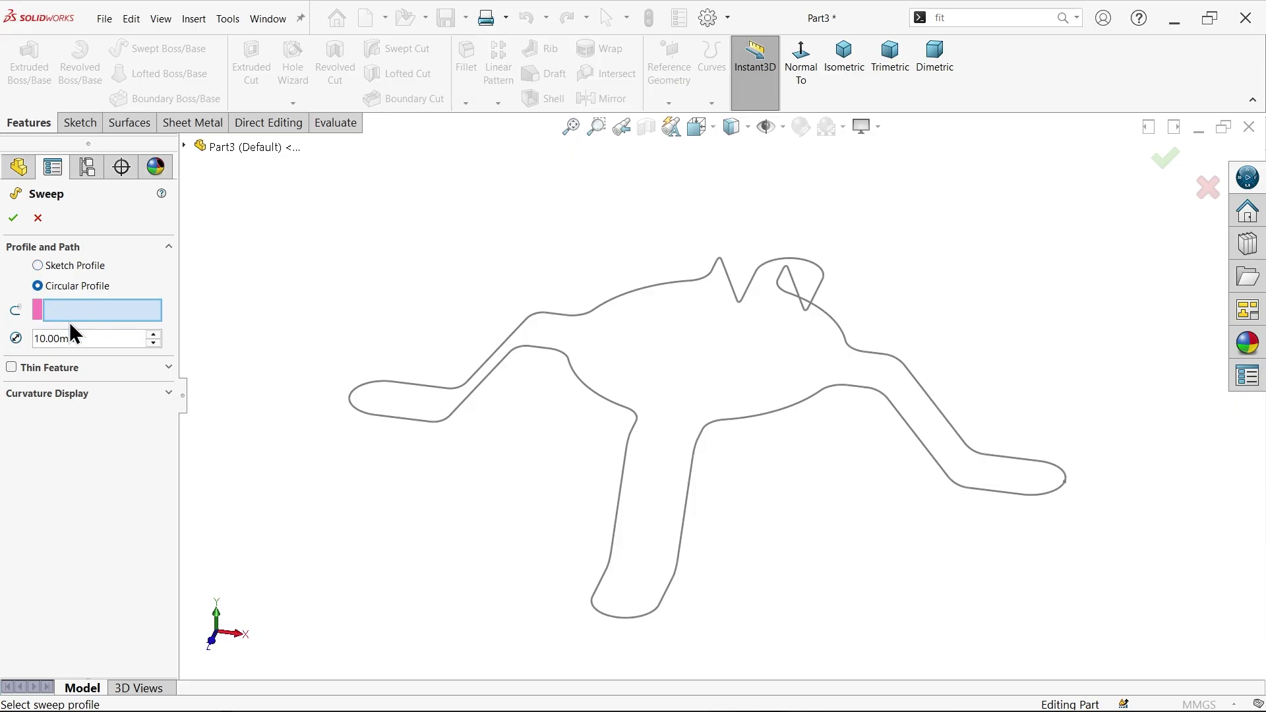
{"action": "type", "text": "5"}
{"action": "left_click", "coordinate": [495, 370]}
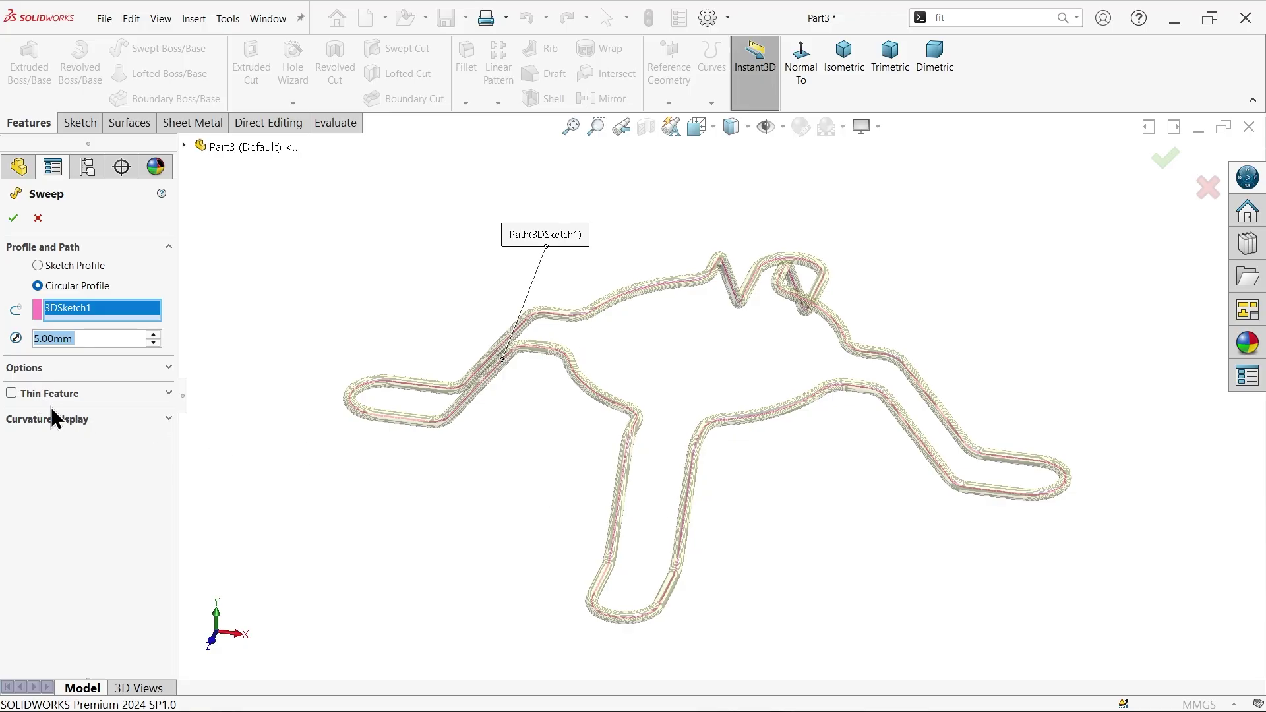
{"action": "left_click", "coordinate": [68, 375]}
{"action": "left_click", "coordinate": [63, 385]}
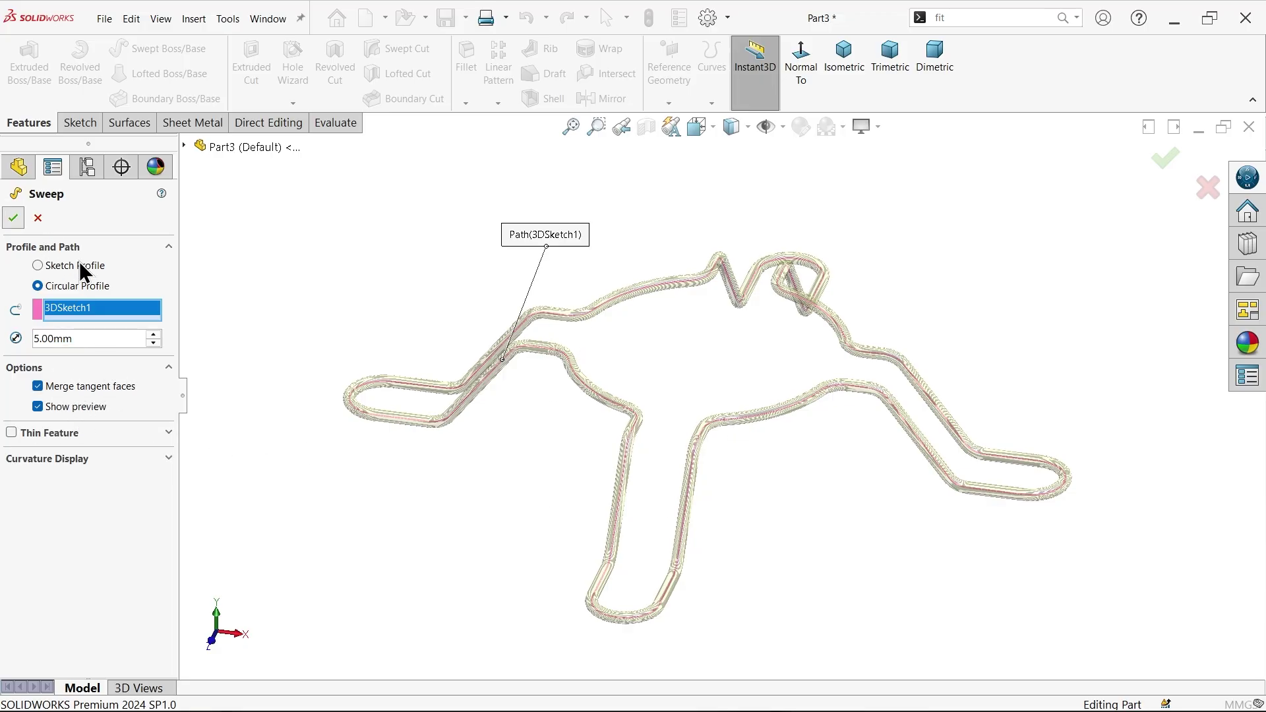
{"action": "left_click", "coordinate": [16, 220]}
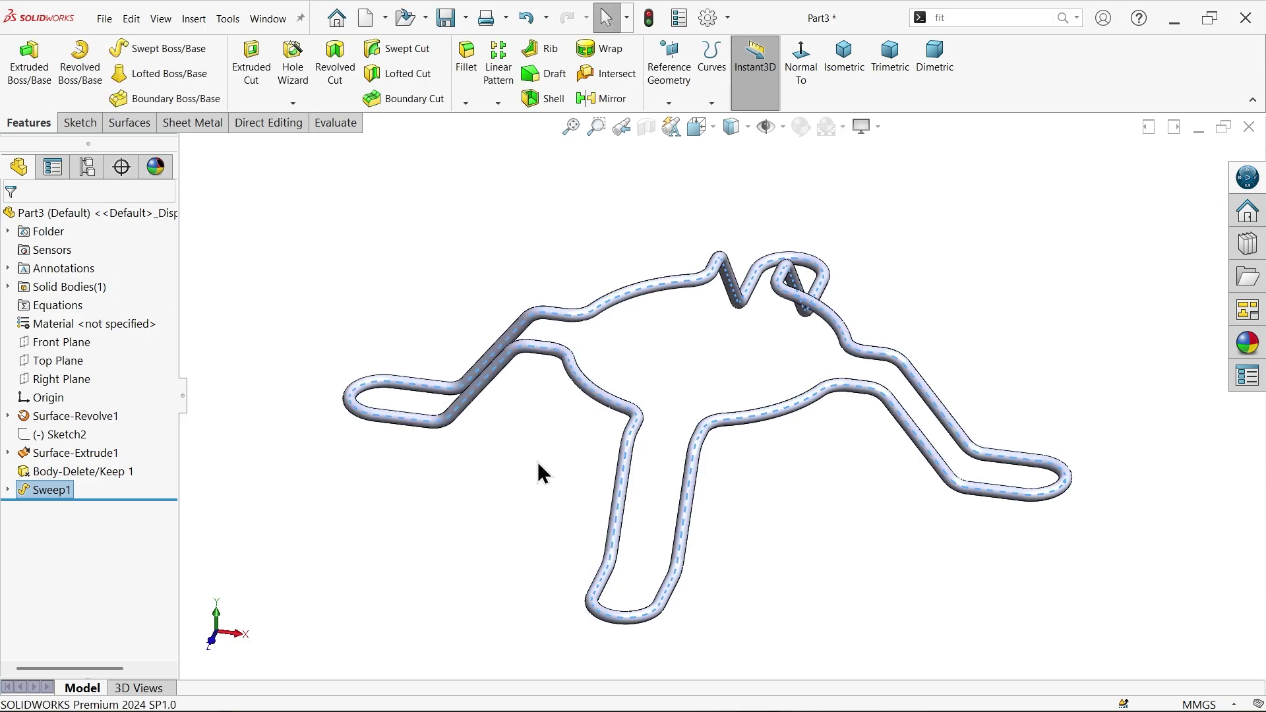
- Inspect the bends of the swept wire frame close up and from several angles, and return to the isometric view
{"action": "left_click", "coordinate": [580, 429]}
{"action": "middle_click_drag", "start_coordinate": [579, 429], "coordinate": [650, 418]}
{"action": "scroll", "coordinate": [785, 460], "scroll_direction": "down", "scroll_amount": 6}
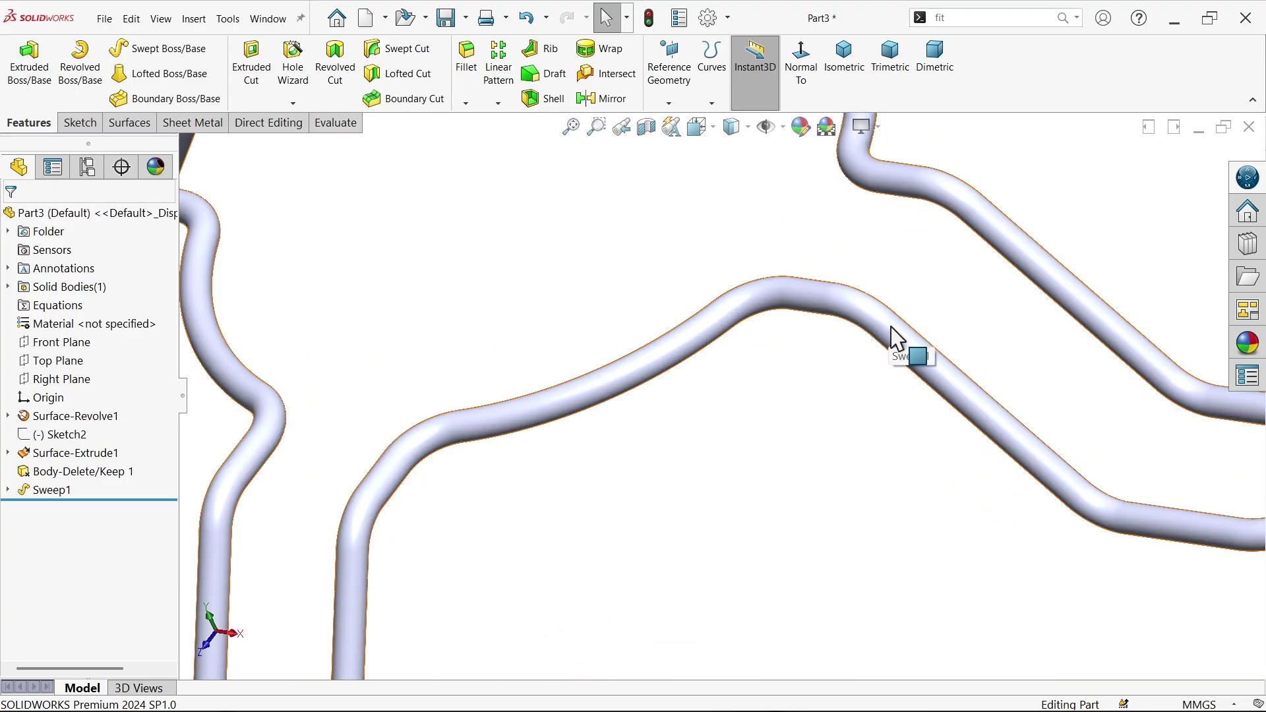
{"action": "left_click", "coordinate": [876, 318]}
{"action": "scroll", "coordinate": [679, 456], "scroll_direction": "up", "scroll_amount": 3}
{"action": "left_click", "coordinate": [674, 463]}
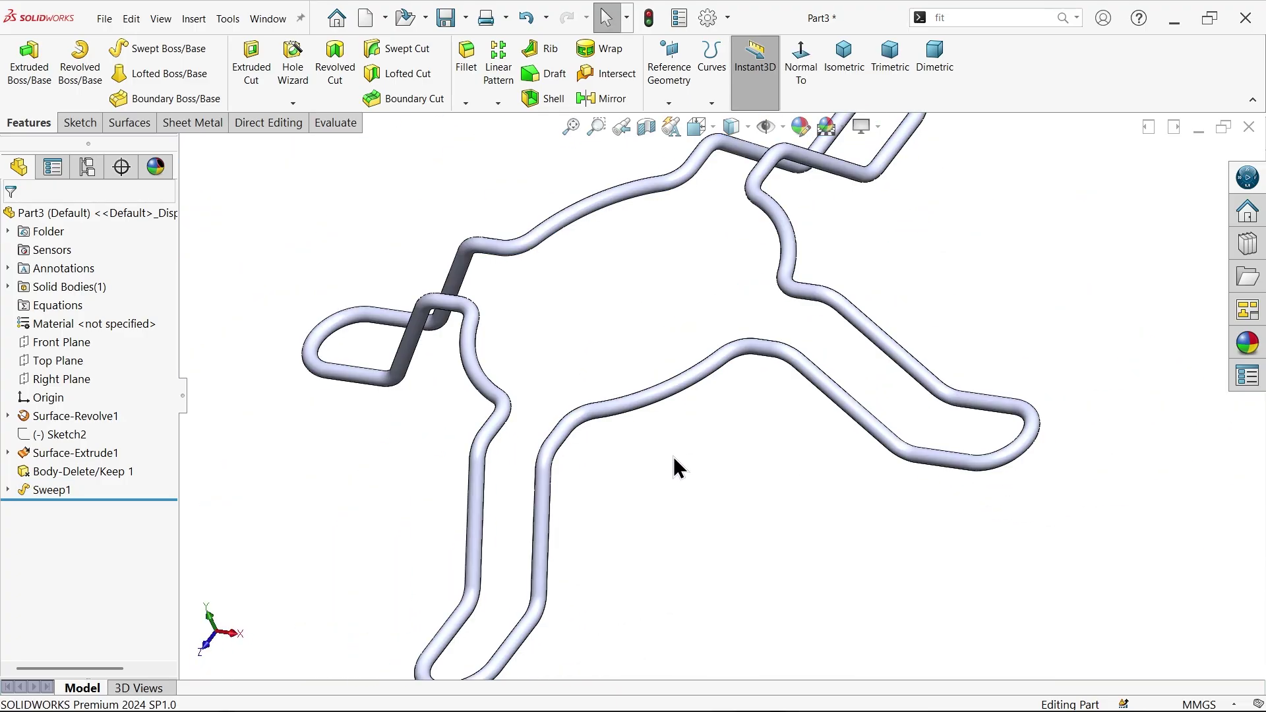
{"action": "middle_click_drag", "start_coordinate": [673, 466], "coordinate": [740, 404]}
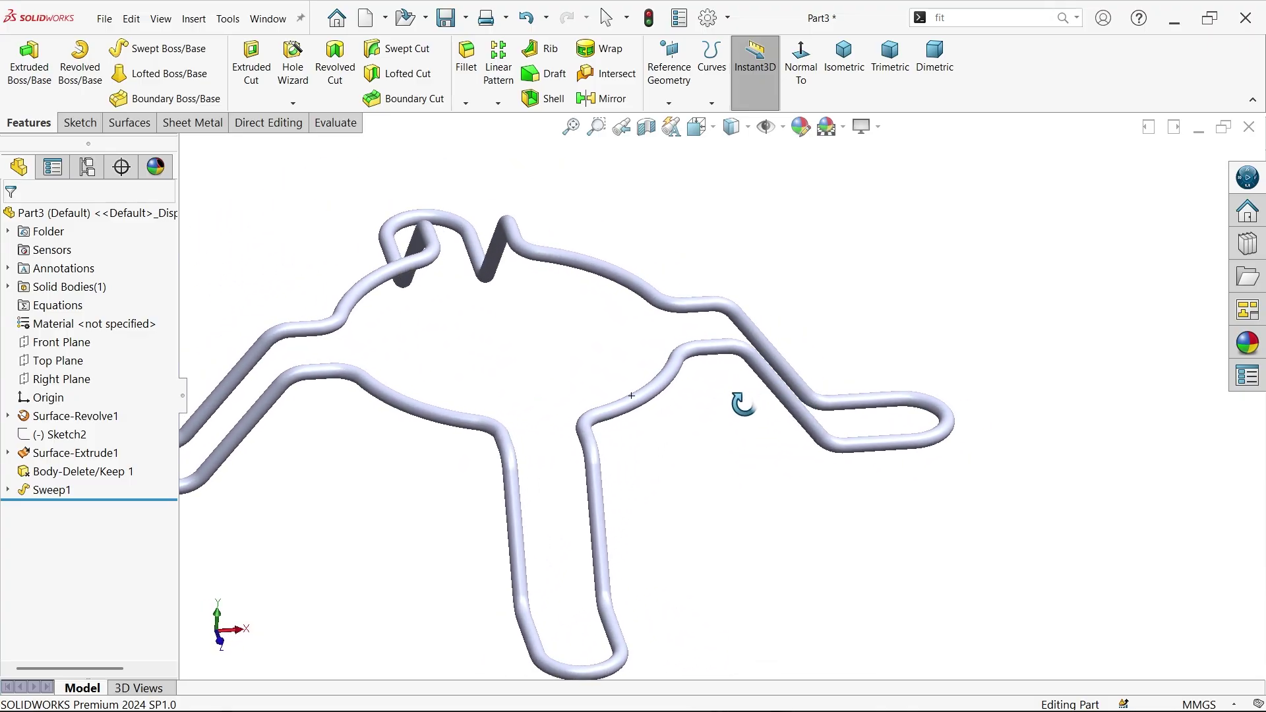
{"action": "left_click", "coordinate": [841, 63]}
- Switch to the reference drawing in Photos and examine the ring dimensions in the top view and the wire offset in the section view
{"action": "key", "text": "alt+Tab"}
{"action": "scroll", "coordinate": [403, 209], "scroll_direction": "up", "scroll_amount": 4}
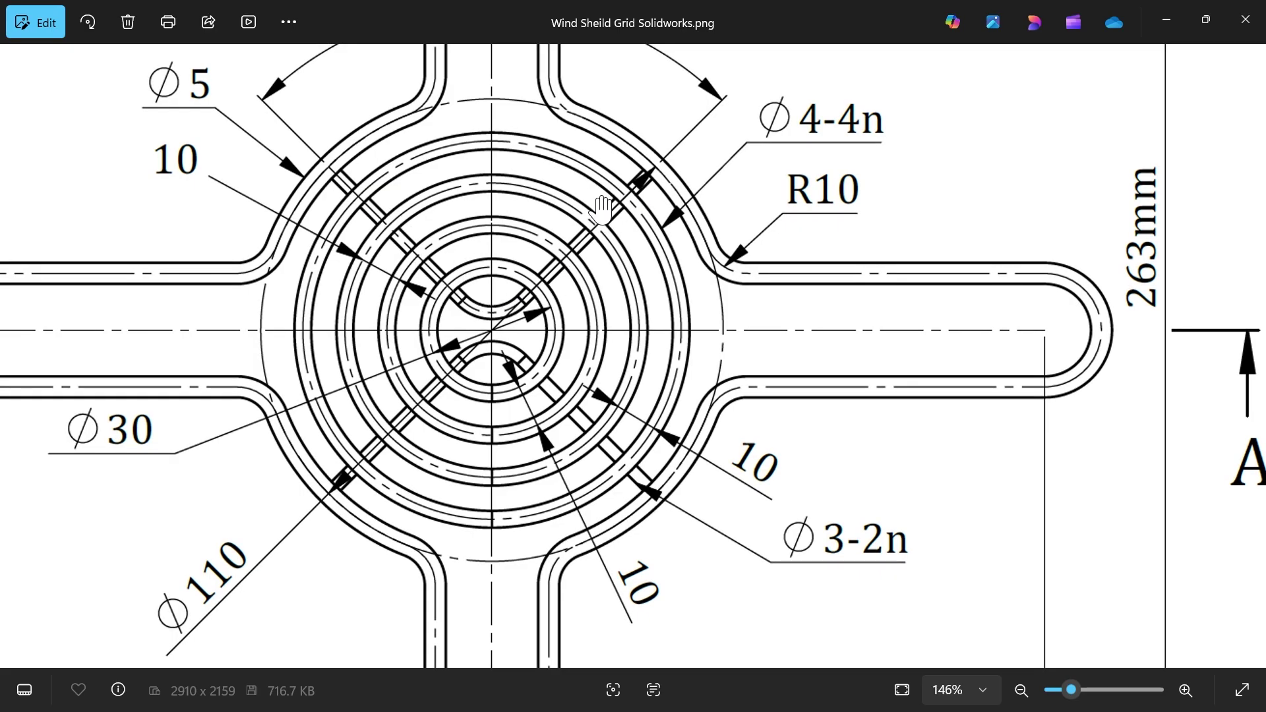
{"action": "left_click_drag", "start_coordinate": [597, 210], "coordinate": [596, 323]}
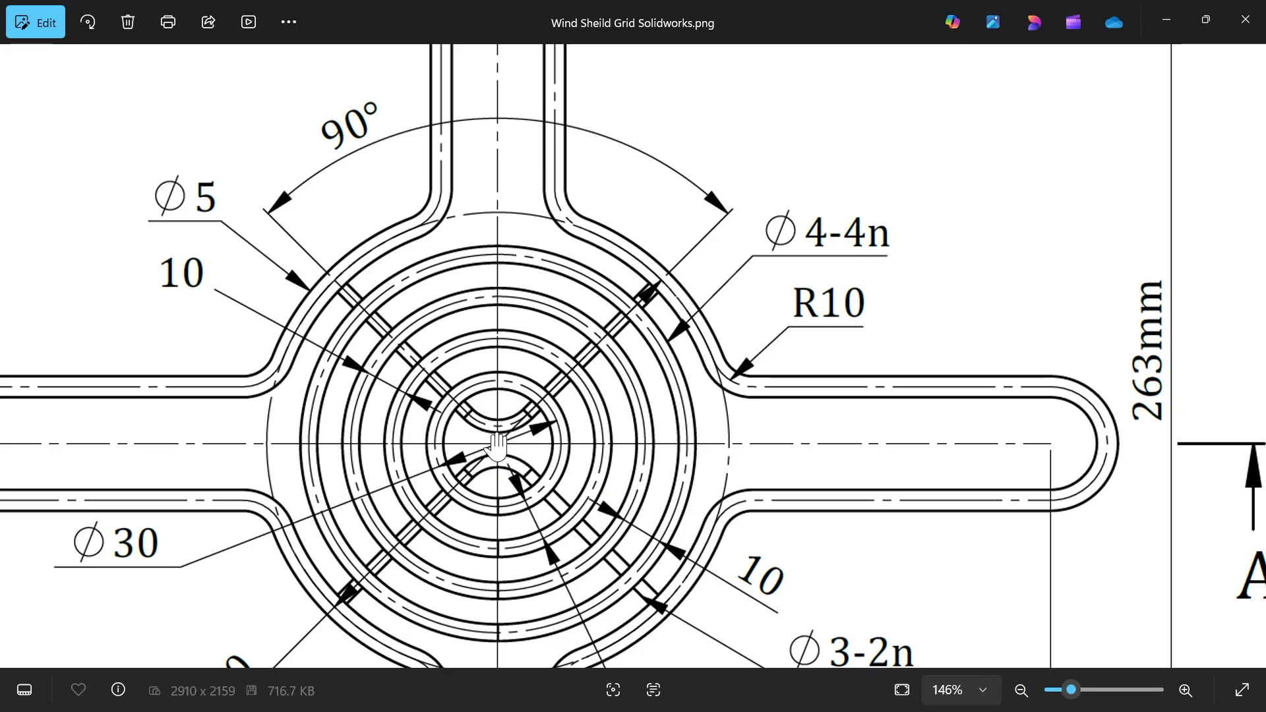
{"action": "scroll", "coordinate": [489, 476], "scroll_direction": "down", "scroll_amount": 4}
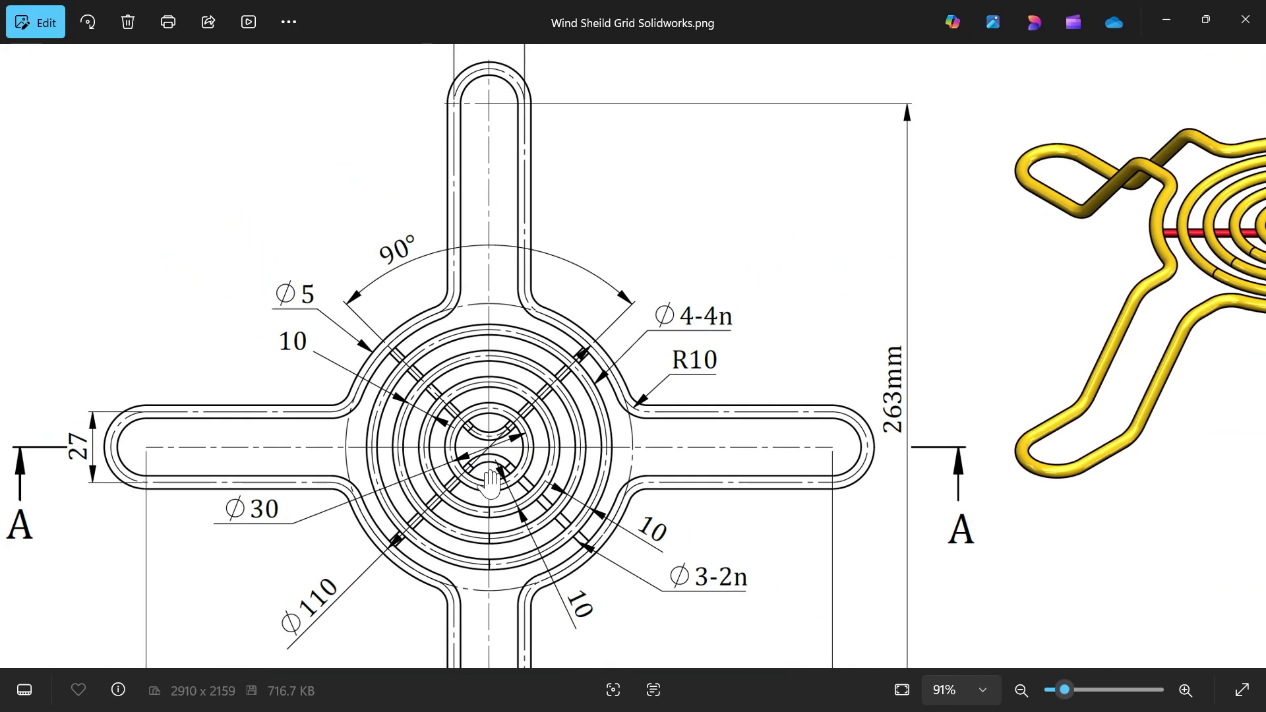
{"action": "left_click_drag", "start_coordinate": [517, 566], "coordinate": [517, 364]}
{"action": "scroll", "coordinate": [495, 411], "scroll_direction": "down", "scroll_amount": 2}
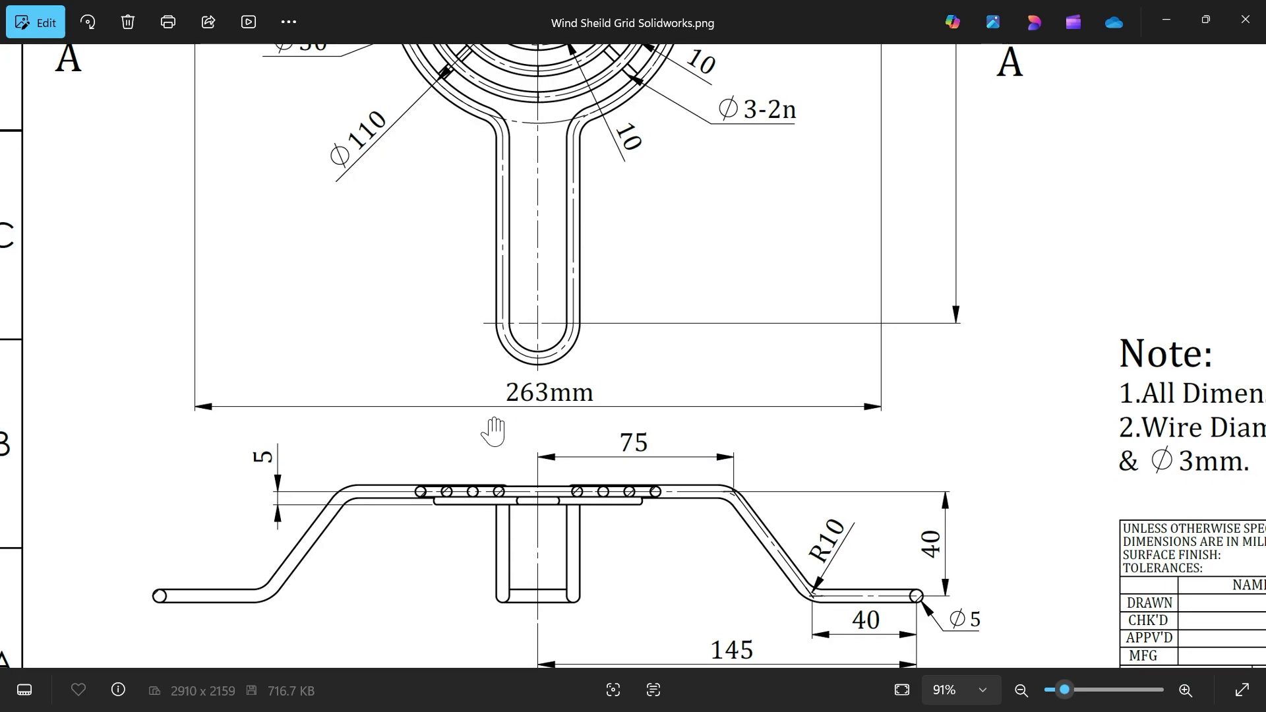
{"action": "left_click_drag", "start_coordinate": [488, 430], "coordinate": [497, 314]}
{"action": "scroll", "coordinate": [441, 398], "scroll_direction": "up", "scroll_amount": 5}
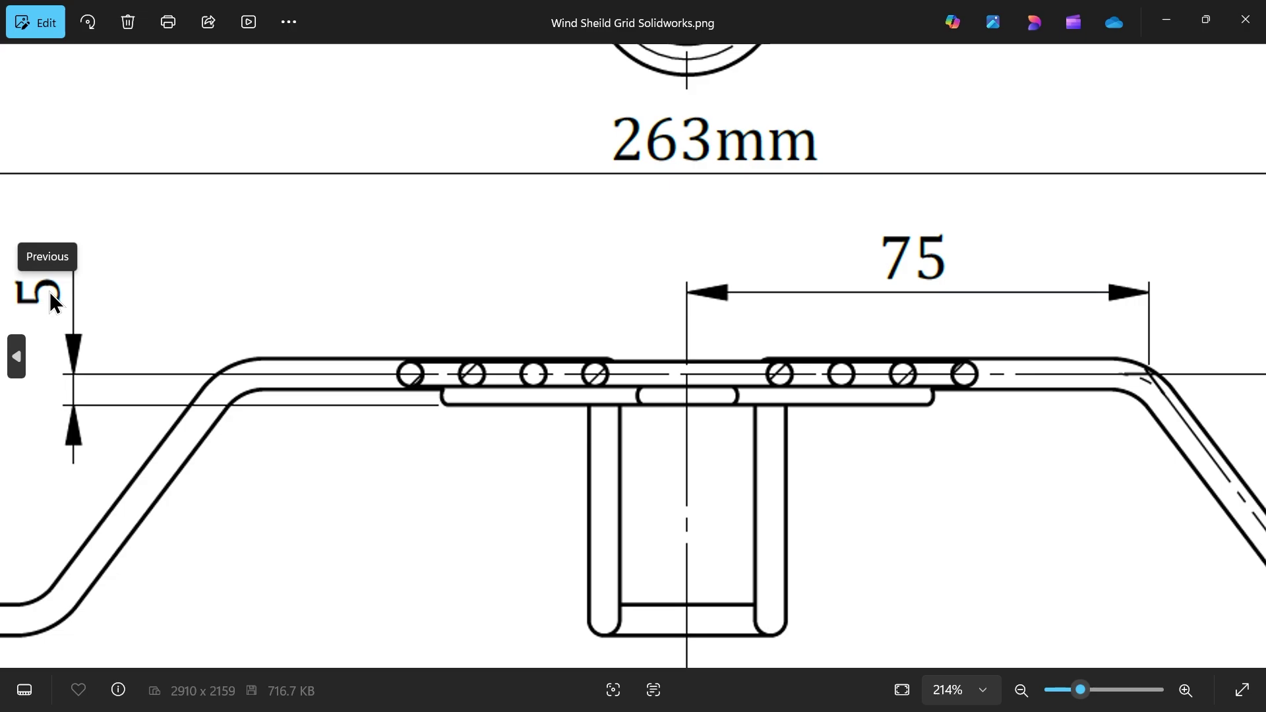
- Examine the wire diameter, ring spacing and cross-wire callouts around the central circle in the drawing's top view
{"action": "scroll", "coordinate": [537, 376], "scroll_direction": "up", "scroll_amount": 5}
{"action": "left_click_drag", "start_coordinate": [625, 344], "coordinate": [522, 686]}
{"action": "scroll", "coordinate": [619, 219], "scroll_direction": "up", "scroll_amount": 8}
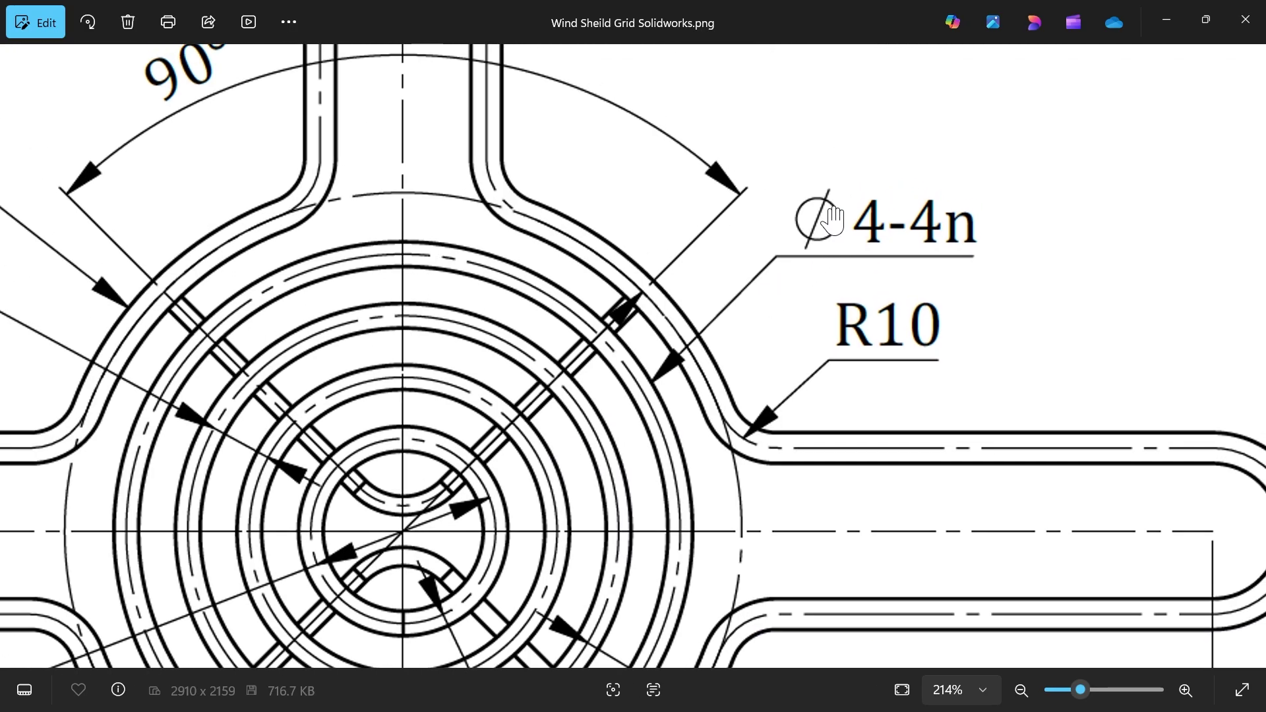
{"action": "scroll", "coordinate": [538, 454], "scroll_direction": "down", "scroll_amount": 6}
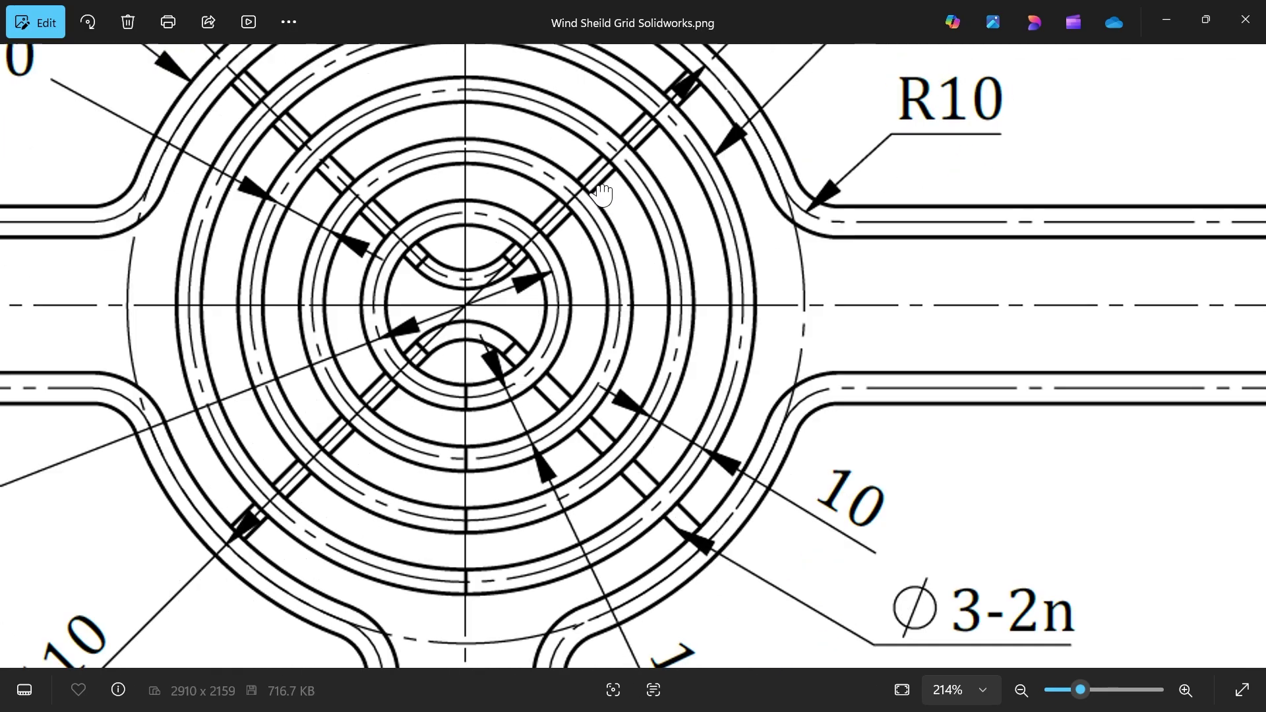
{"action": "left_click_drag", "start_coordinate": [537, 467], "coordinate": [580, 235]}
{"action": "scroll", "coordinate": [571, 280], "scroll_direction": "down", "scroll_amount": 3, "text": "ctrl"}
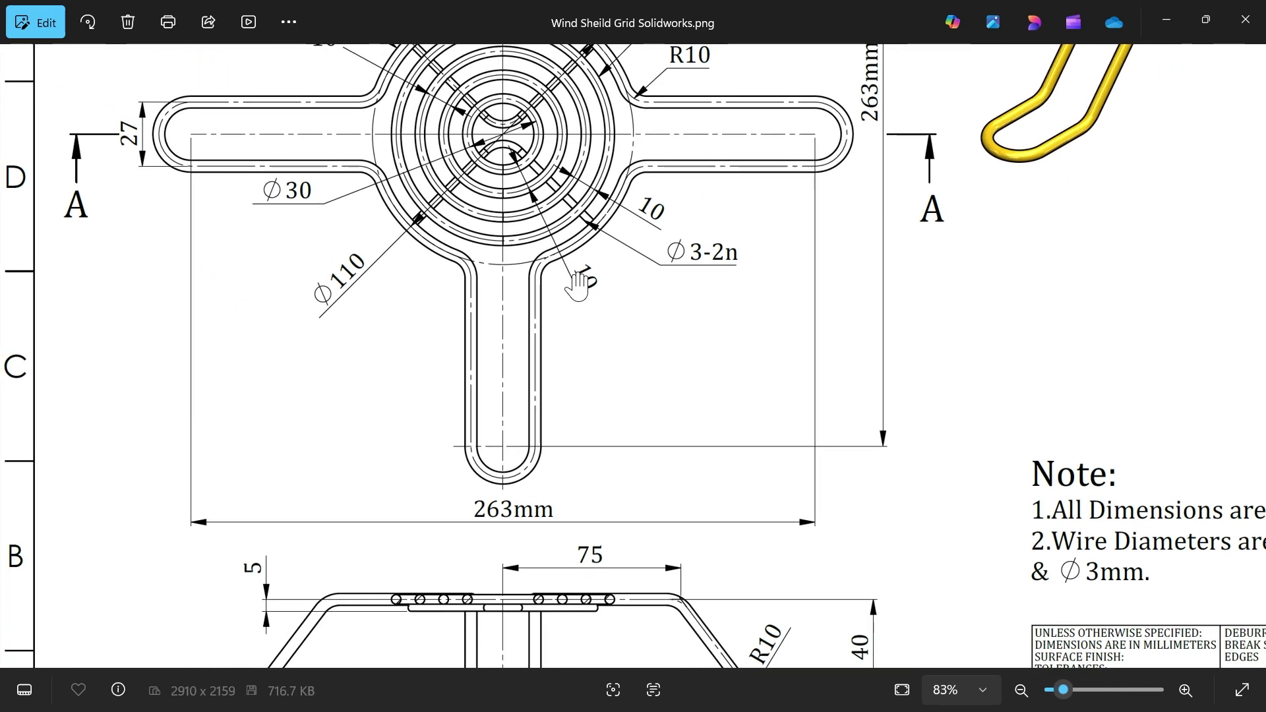
{"action": "scroll", "coordinate": [585, 341], "scroll_direction": "up", "scroll_amount": 3}
{"action": "scroll", "coordinate": [494, 286], "scroll_direction": "up", "scroll_amount": 2, "text": "ctrl"}
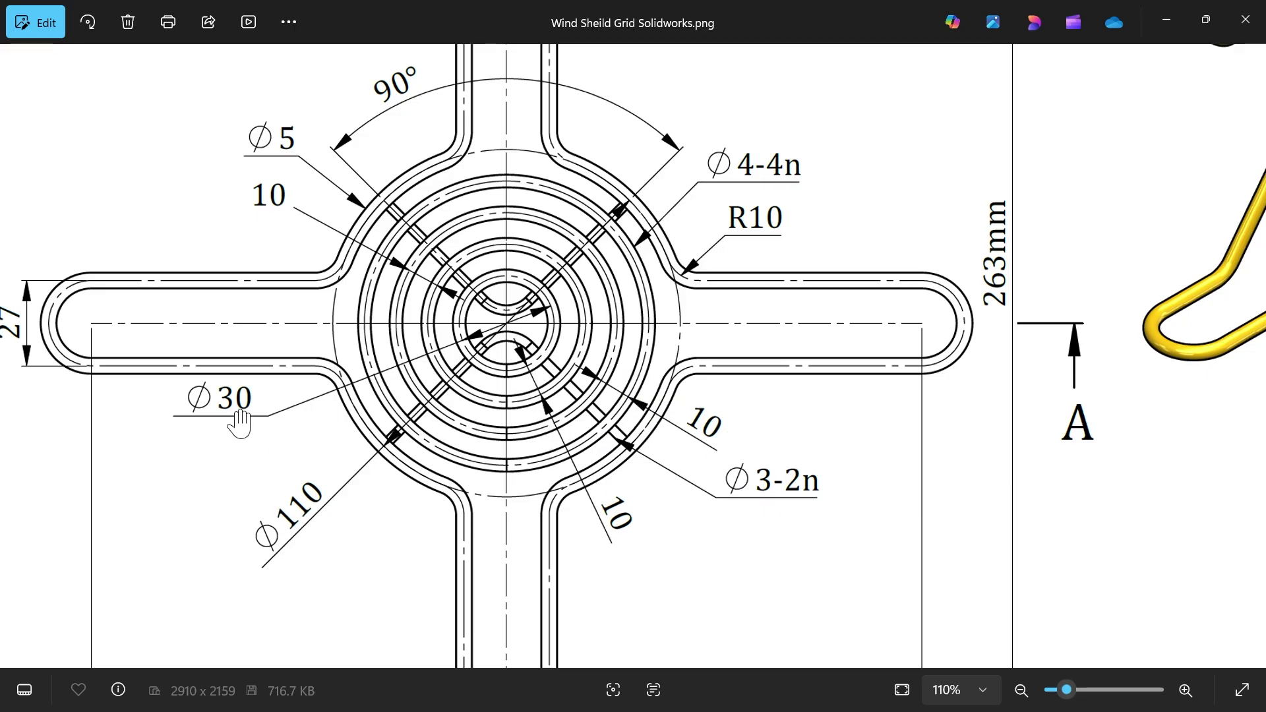
- Return to SOLIDWORKS and open a new sketch on the Top Plane
{"action": "left_click", "coordinate": [1174, 27]}
{"action": "scroll", "coordinate": [772, 282], "scroll_direction": "down", "scroll_amount": 3}
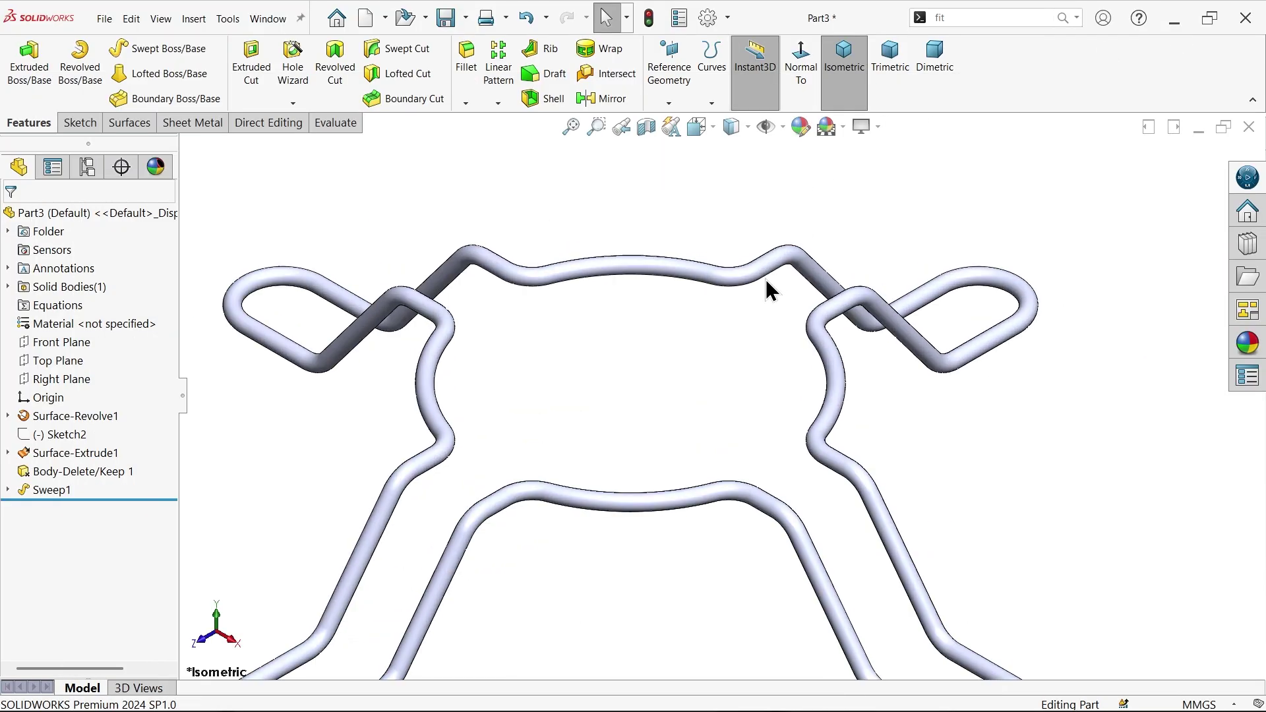
{"action": "left_click", "coordinate": [78, 362]}
{"action": "left_click", "coordinate": [89, 345]}
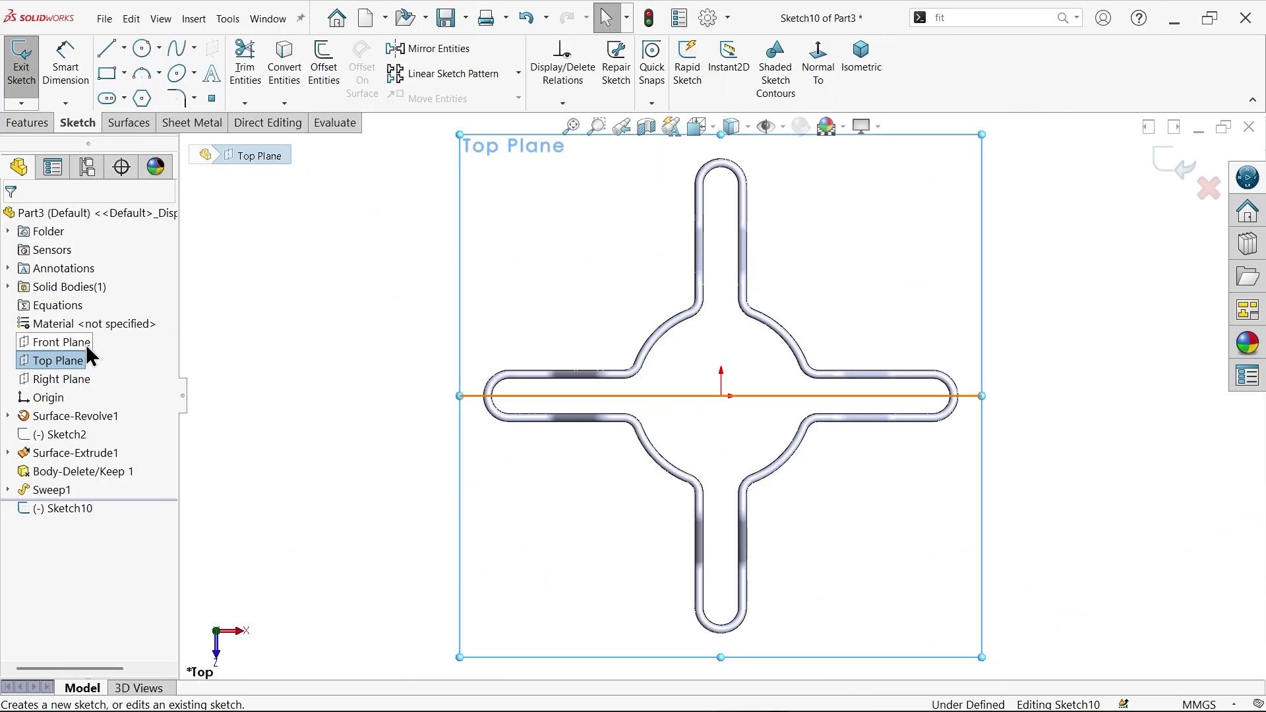
- Show Sketch3, the outline sketch beneath the extruded surface, as a reference for the new sketch
{"action": "left_click", "coordinate": [125, 49]}
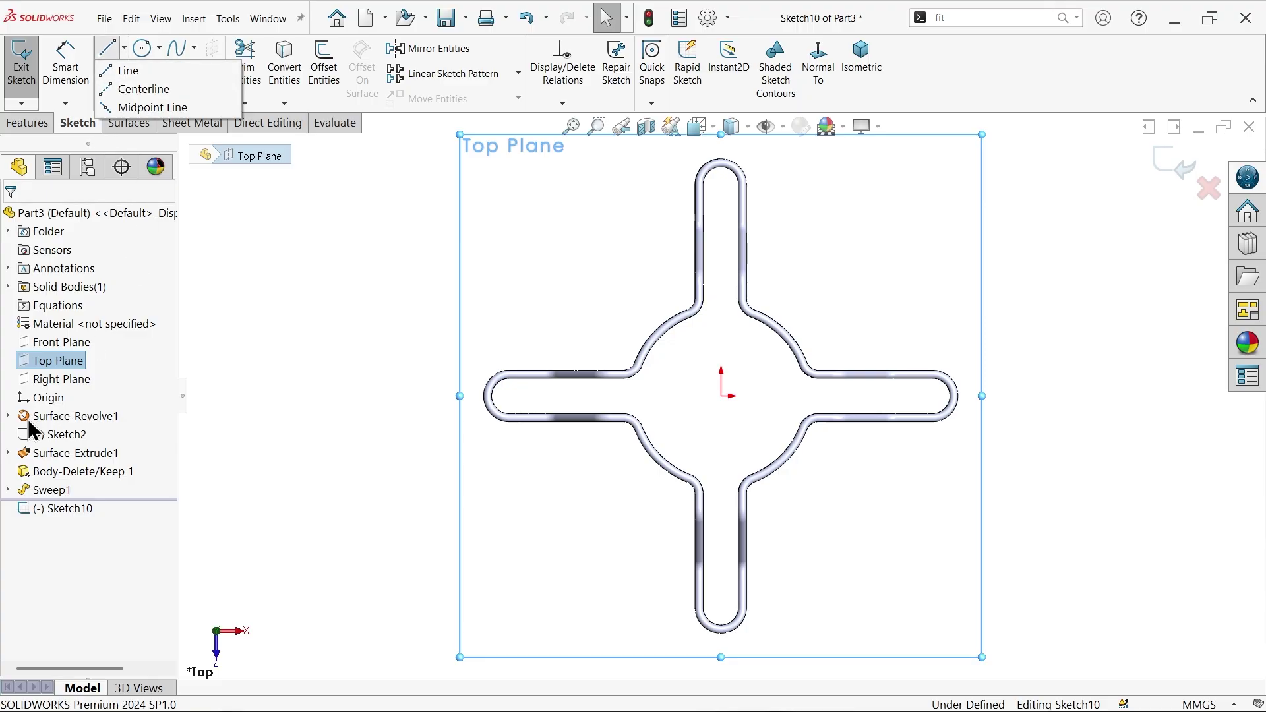
{"action": "left_click", "coordinate": [8, 453]}
{"action": "left_click", "coordinate": [55, 469]}
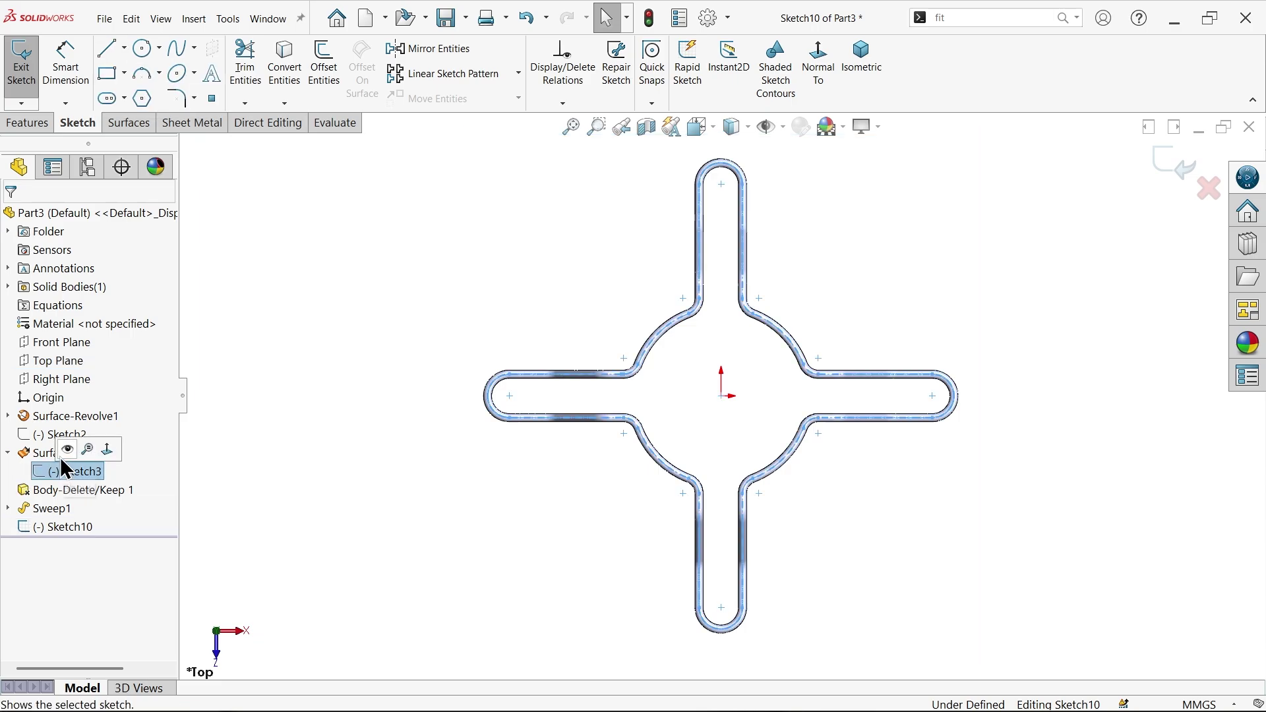
{"action": "left_click", "coordinate": [68, 447]}
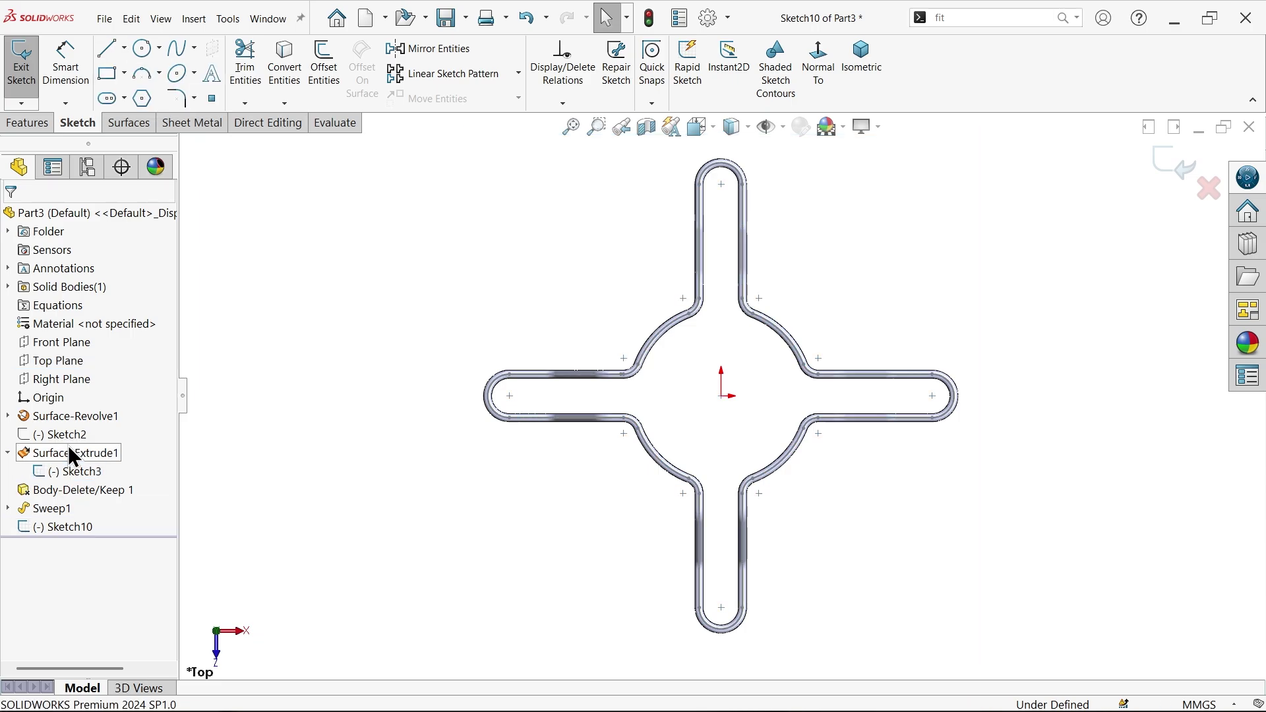
- Sketch two connected lines, each about 55 mm long, from the origin to the frame's upper-right and upper-left arcs, forming a V
{"action": "left_click", "coordinate": [124, 48]}
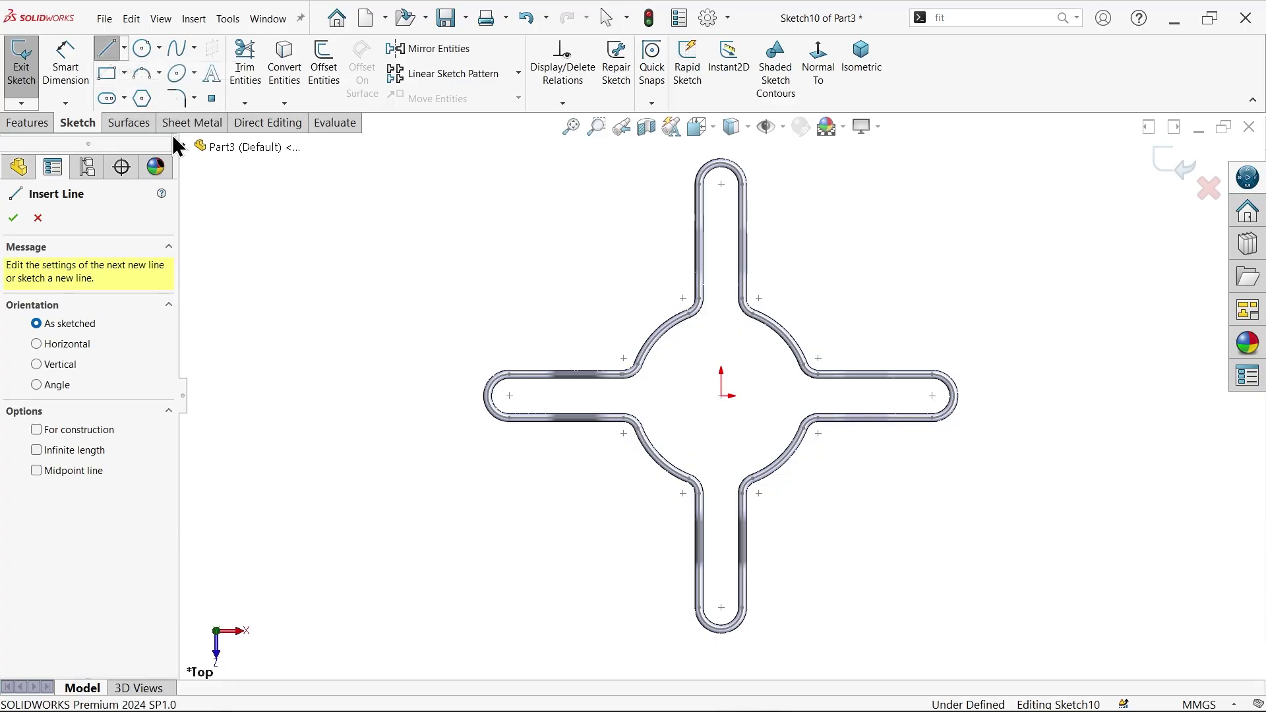
{"action": "scroll", "coordinate": [737, 383], "scroll_direction": "down", "scroll_amount": 5}
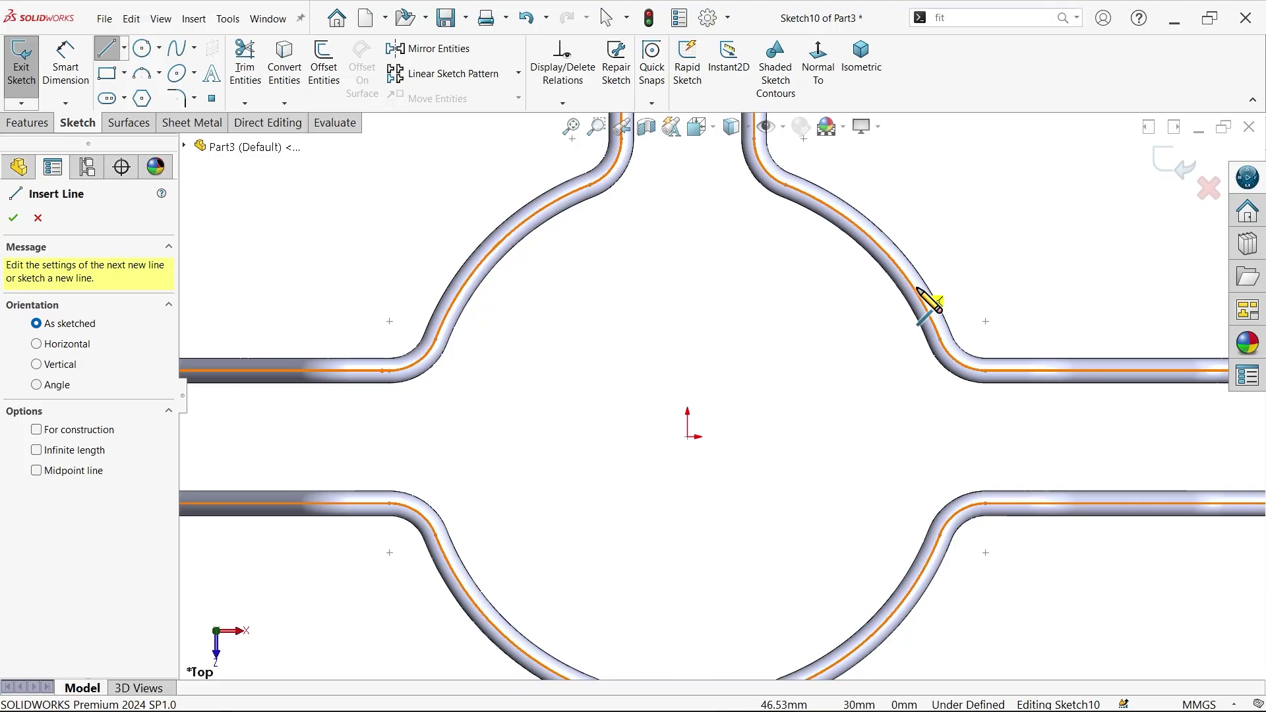
{"action": "left_click", "coordinate": [895, 263]}
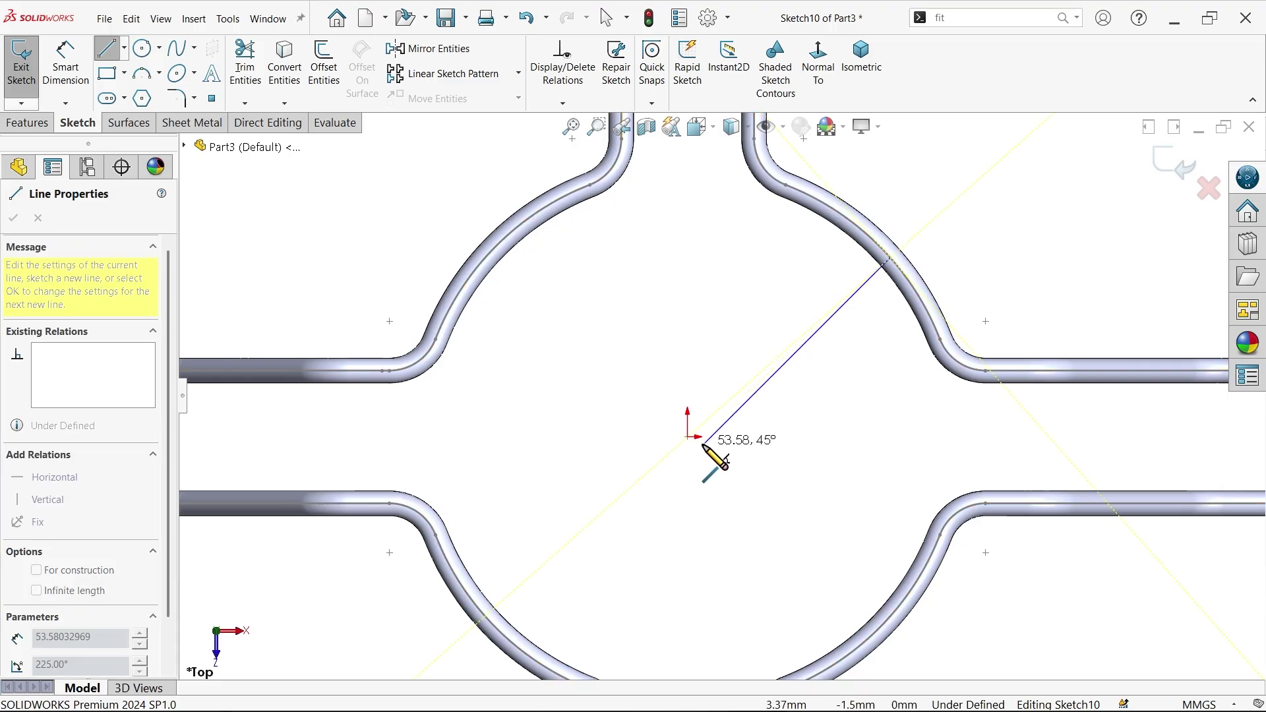
{"action": "left_click", "coordinate": [687, 437]}
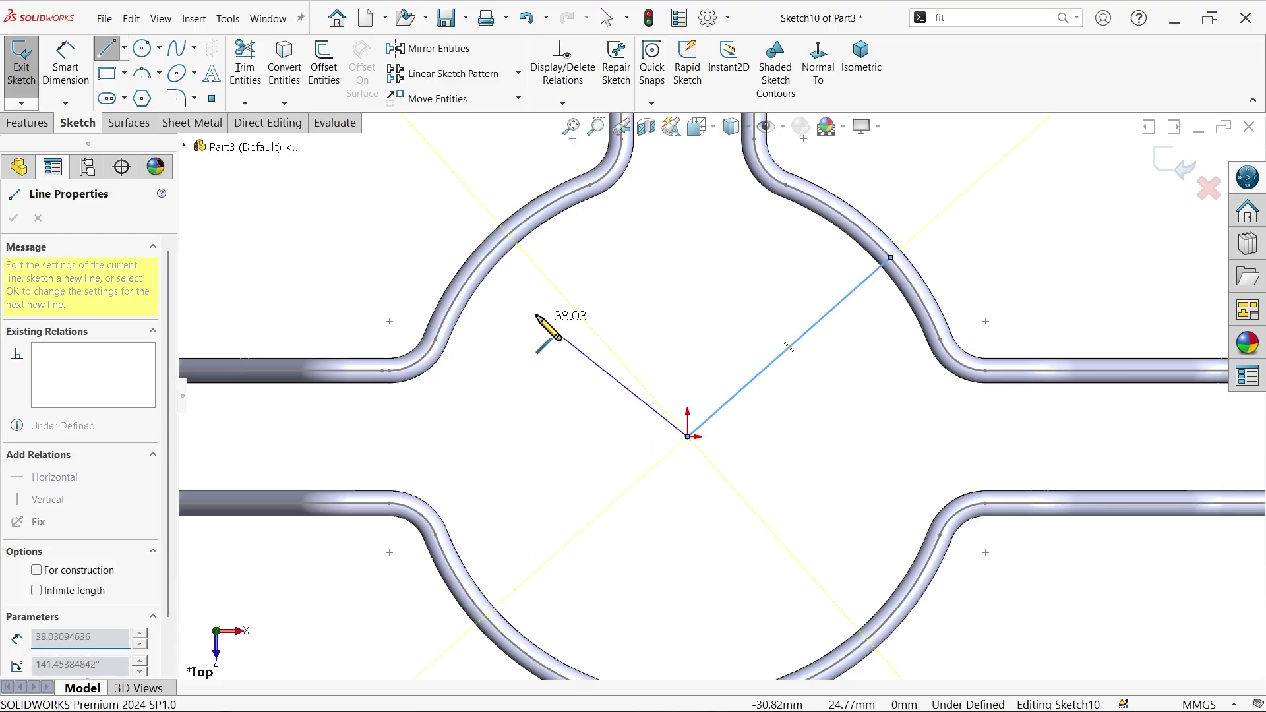
{"action": "left_click", "coordinate": [486, 259]}
{"action": "key", "text": "Escape"}
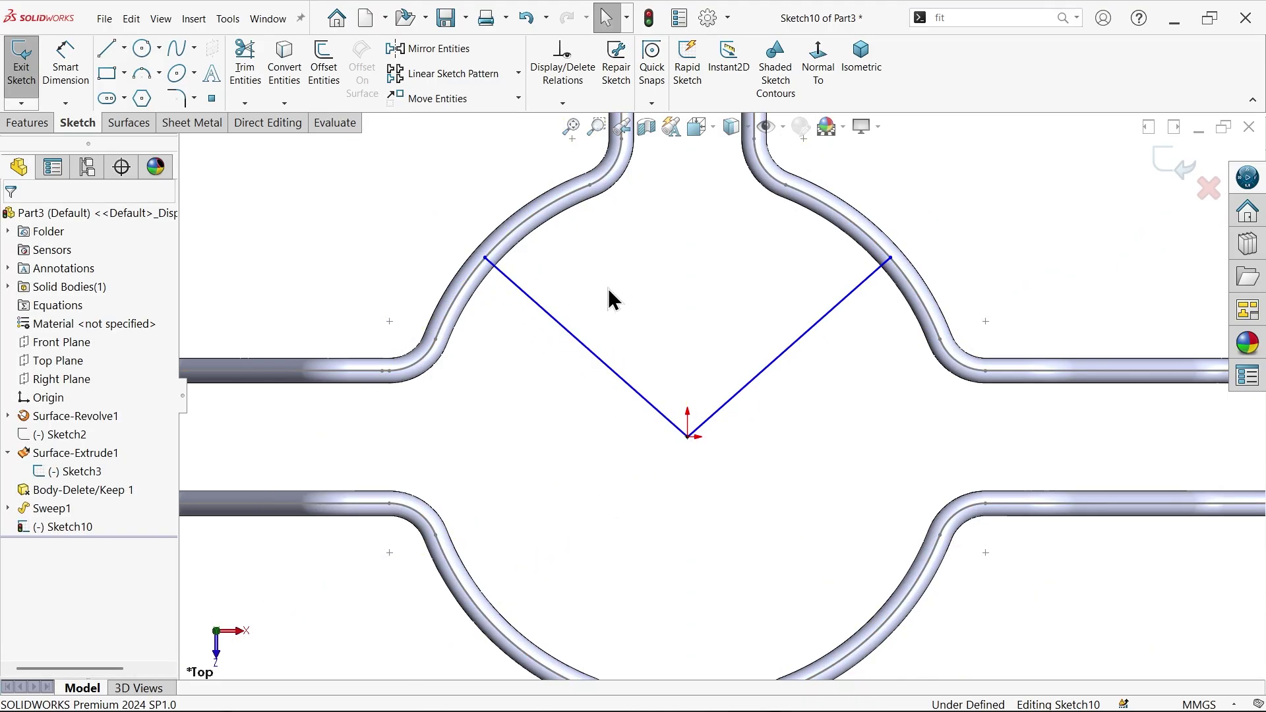
- Draw a vertical centerline about 31 mm long upward from the origin between the two slanted lines
{"action": "left_click", "coordinate": [124, 48]}
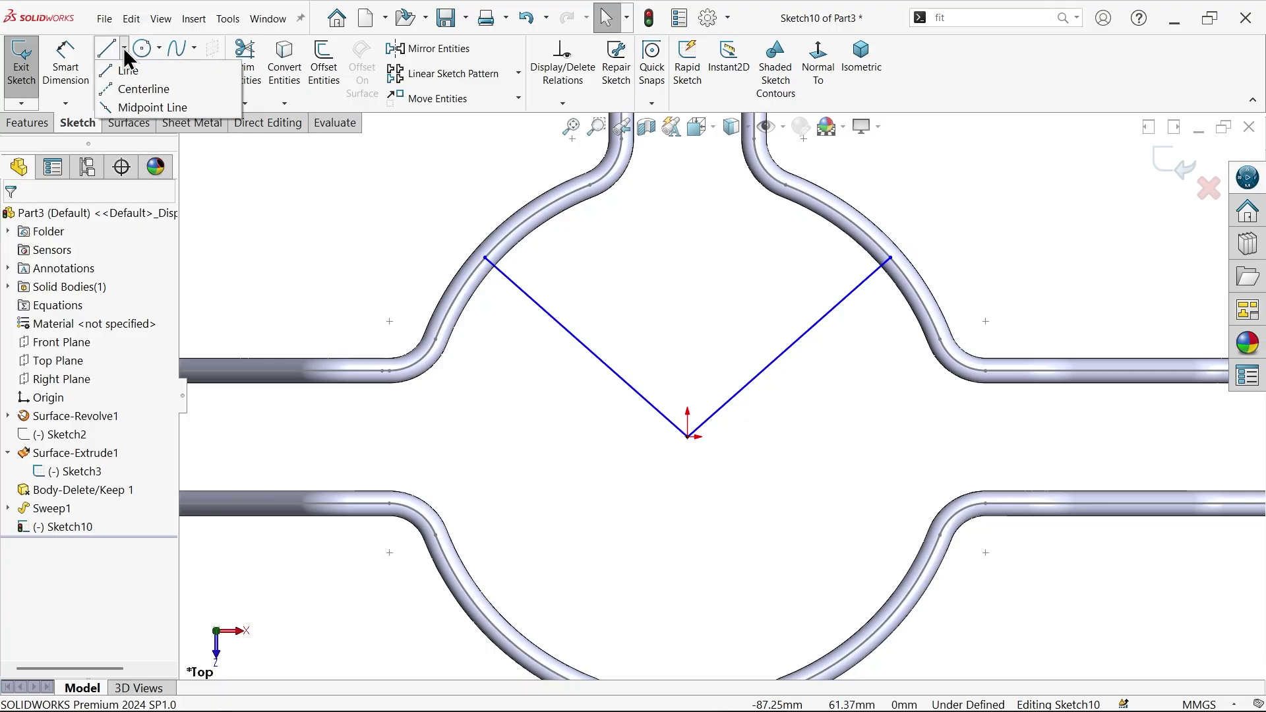
{"action": "left_click", "coordinate": [147, 93]}
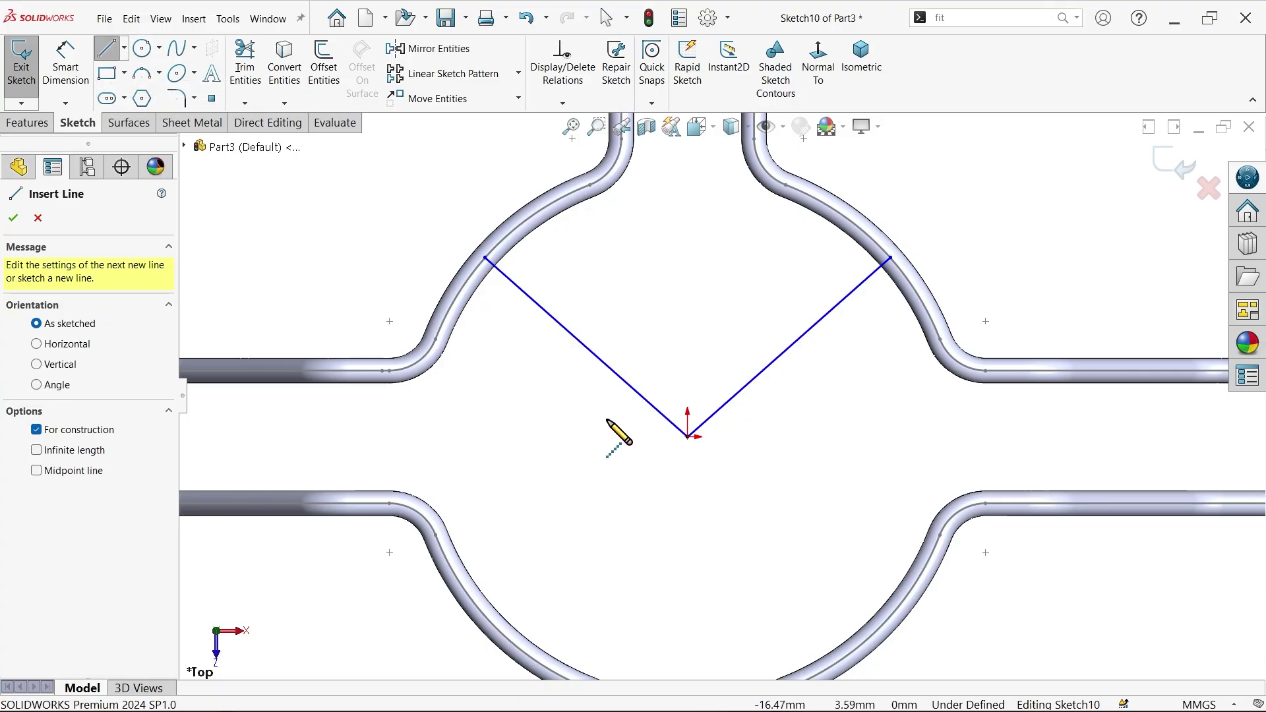
{"action": "left_click", "coordinate": [688, 436]}
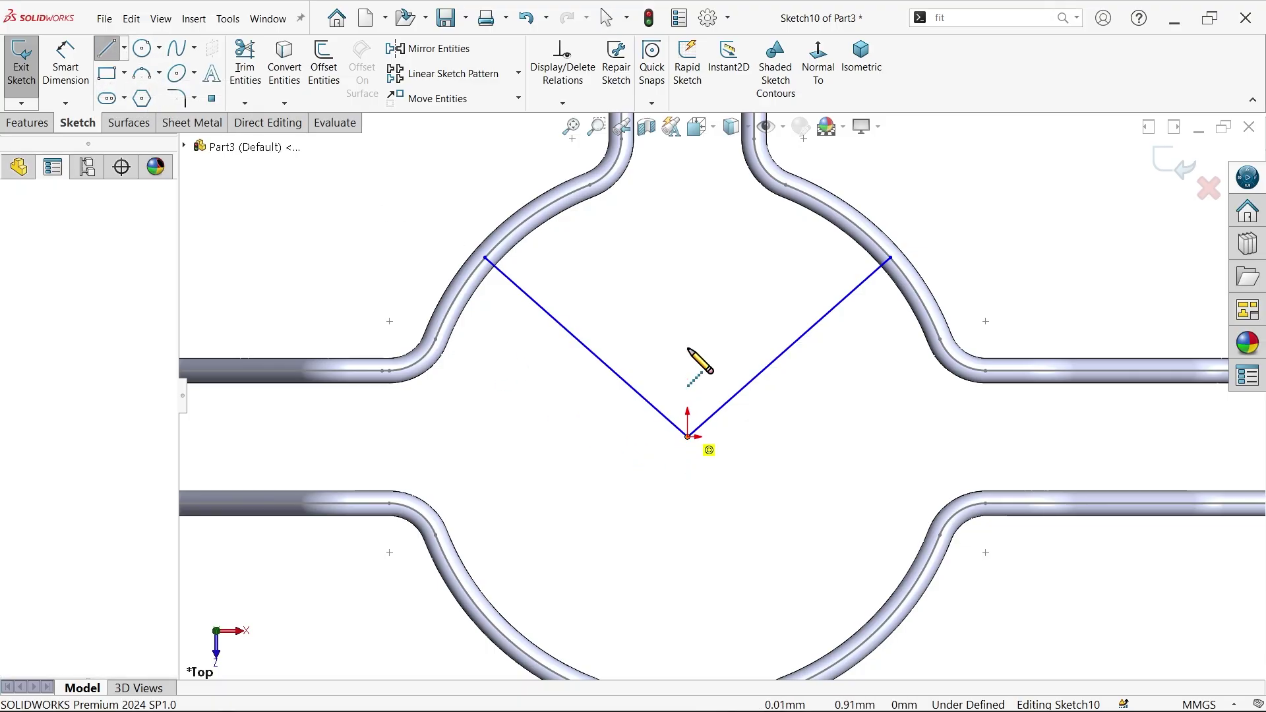
{"action": "left_click", "coordinate": [687, 282]}
{"action": "key", "text": "Escape"}
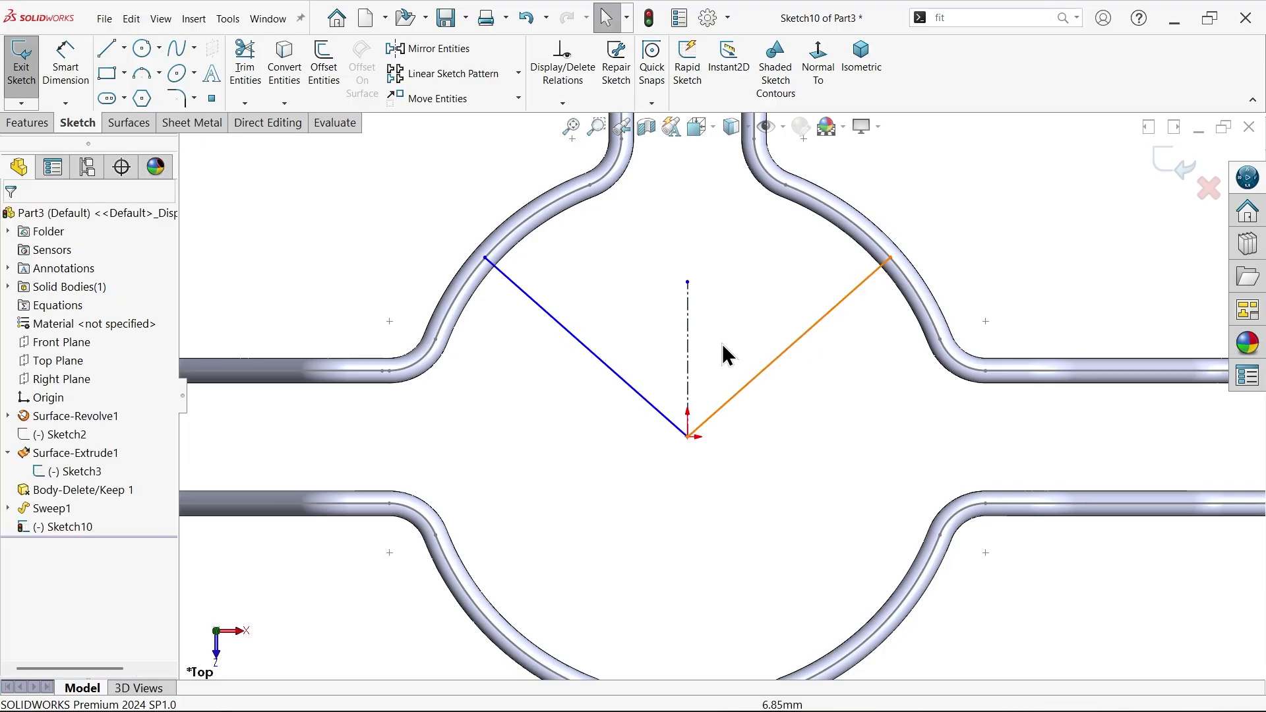
- Make the two slanted lines symmetric about the vertical centerline
{"action": "left_click", "coordinate": [771, 363]}
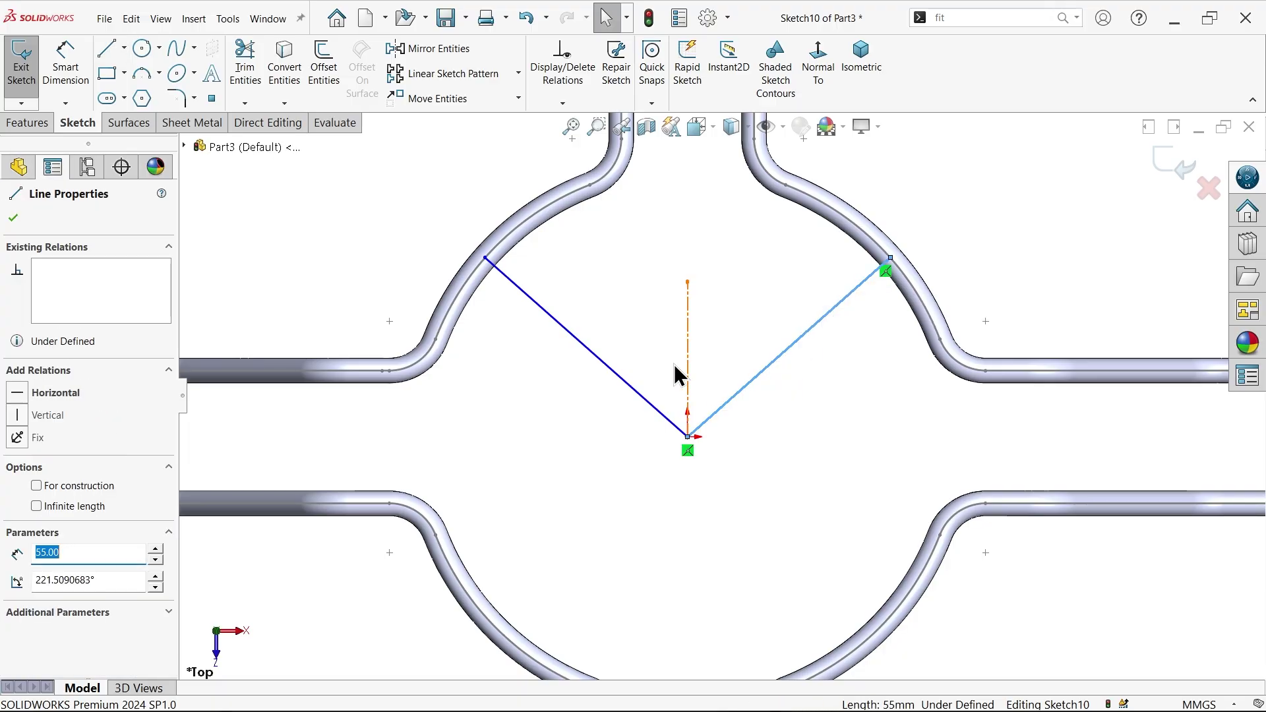
{"action": "left_click", "coordinate": [620, 376], "text": "ctrl"}
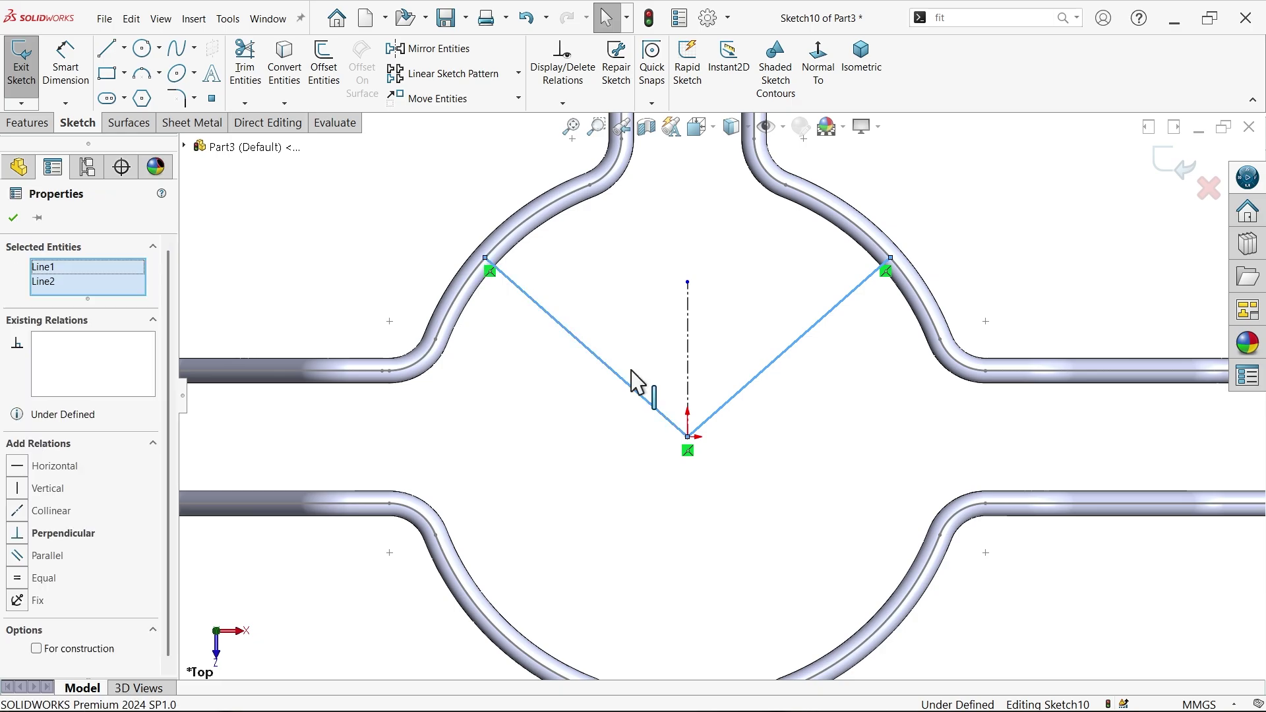
{"action": "left_click", "coordinate": [689, 359], "text": "ctrl"}
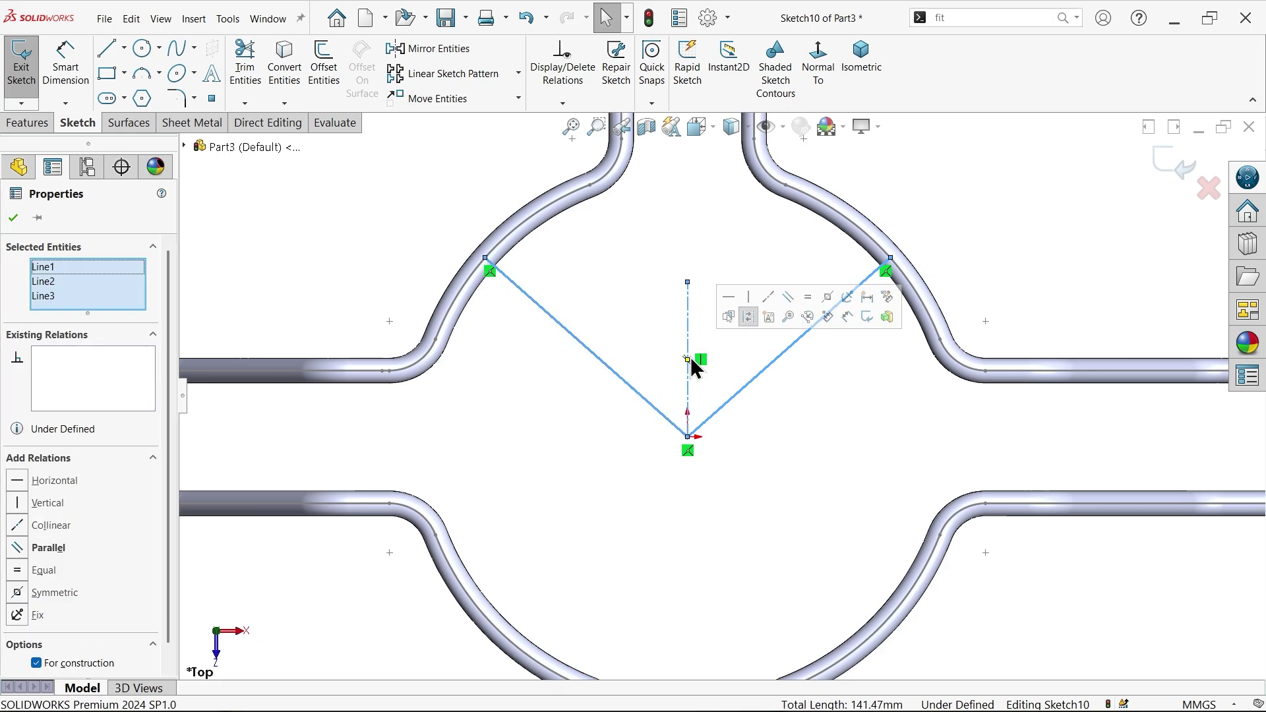
{"action": "left_click", "coordinate": [828, 299]}
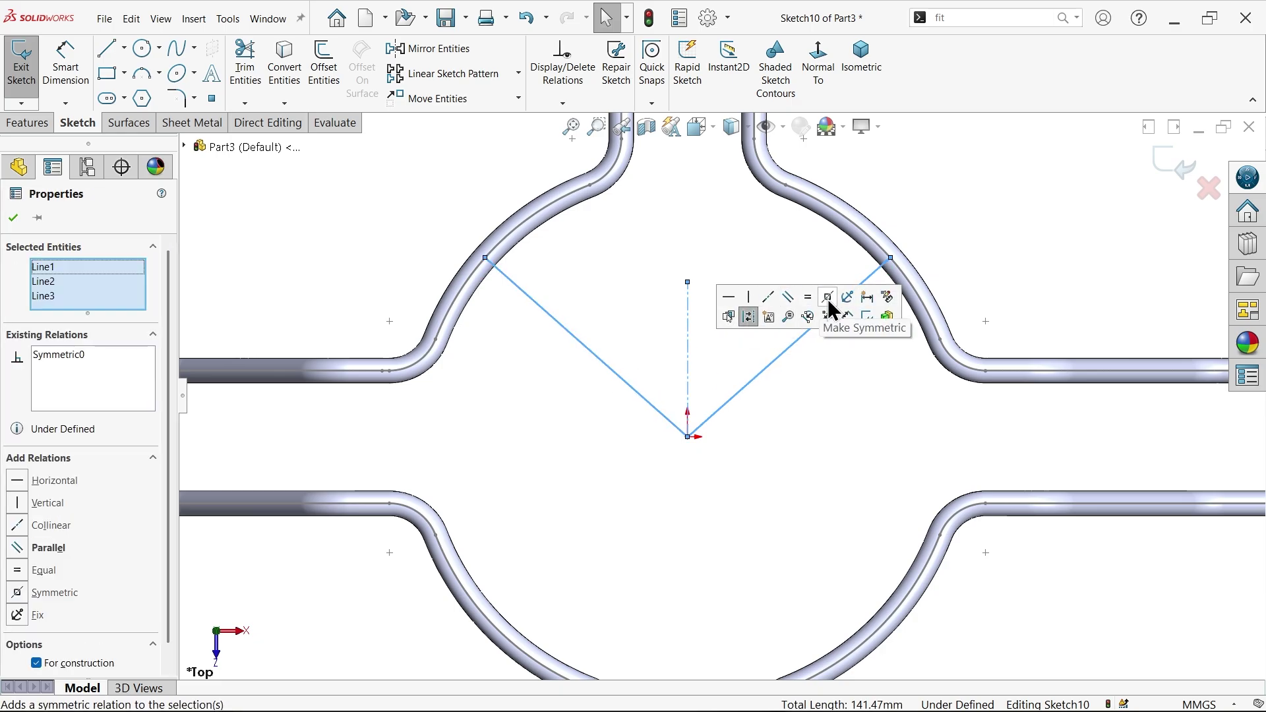
- Dimension the angle between the two slanted lines as 90°
{"action": "left_click", "coordinate": [65, 63]}
{"action": "left_click", "coordinate": [587, 346]}
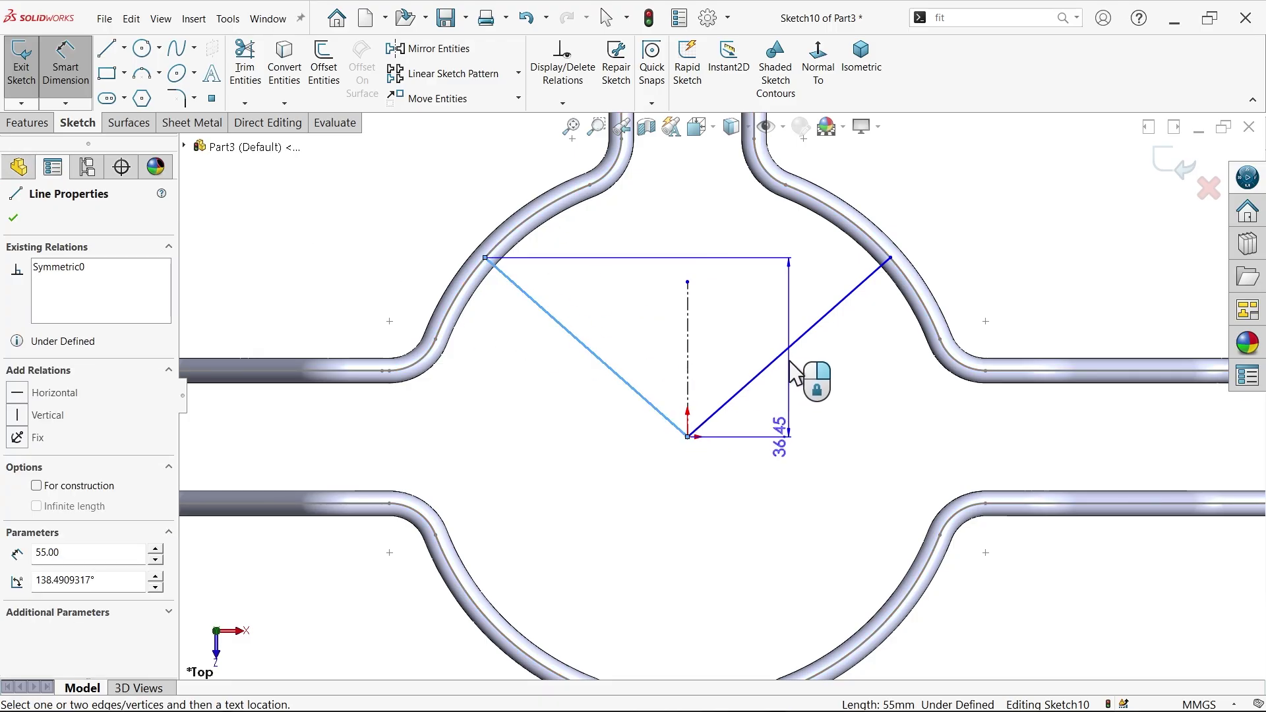
{"action": "left_click", "coordinate": [786, 350]}
{"action": "left_click", "coordinate": [732, 263]}
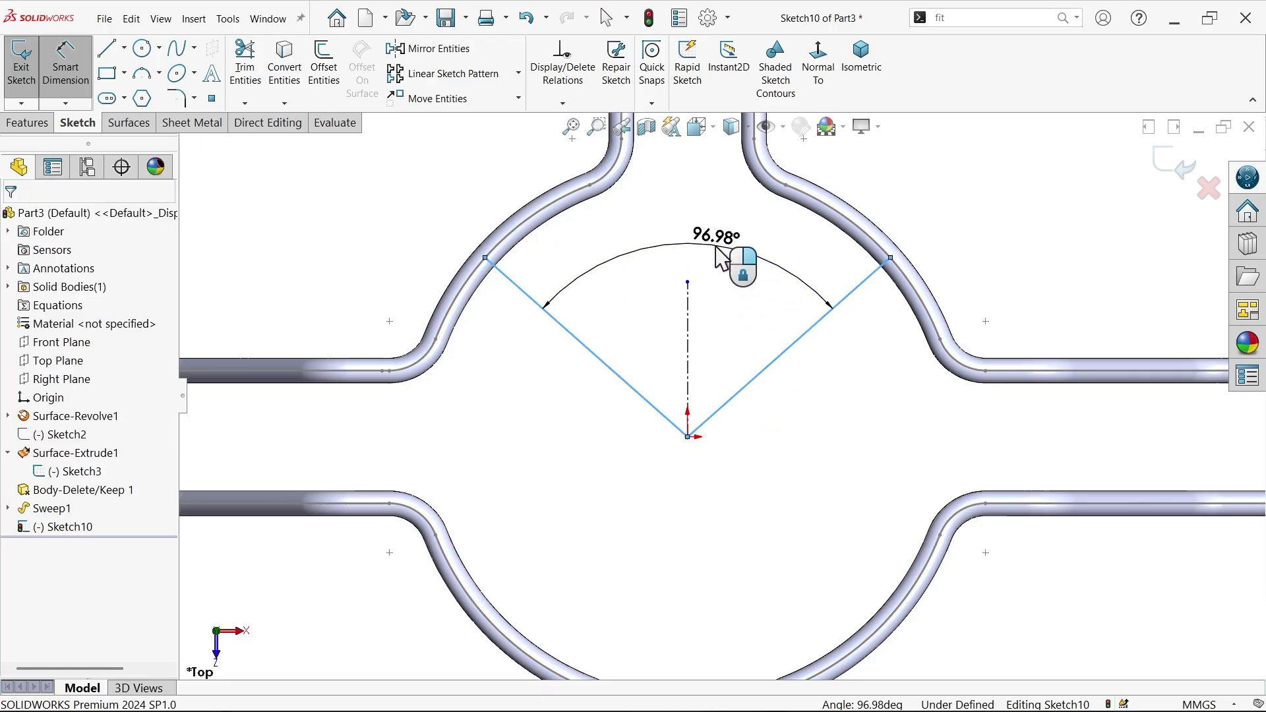
{"action": "type", "text": "90"}
{"action": "key", "text": "Return"}
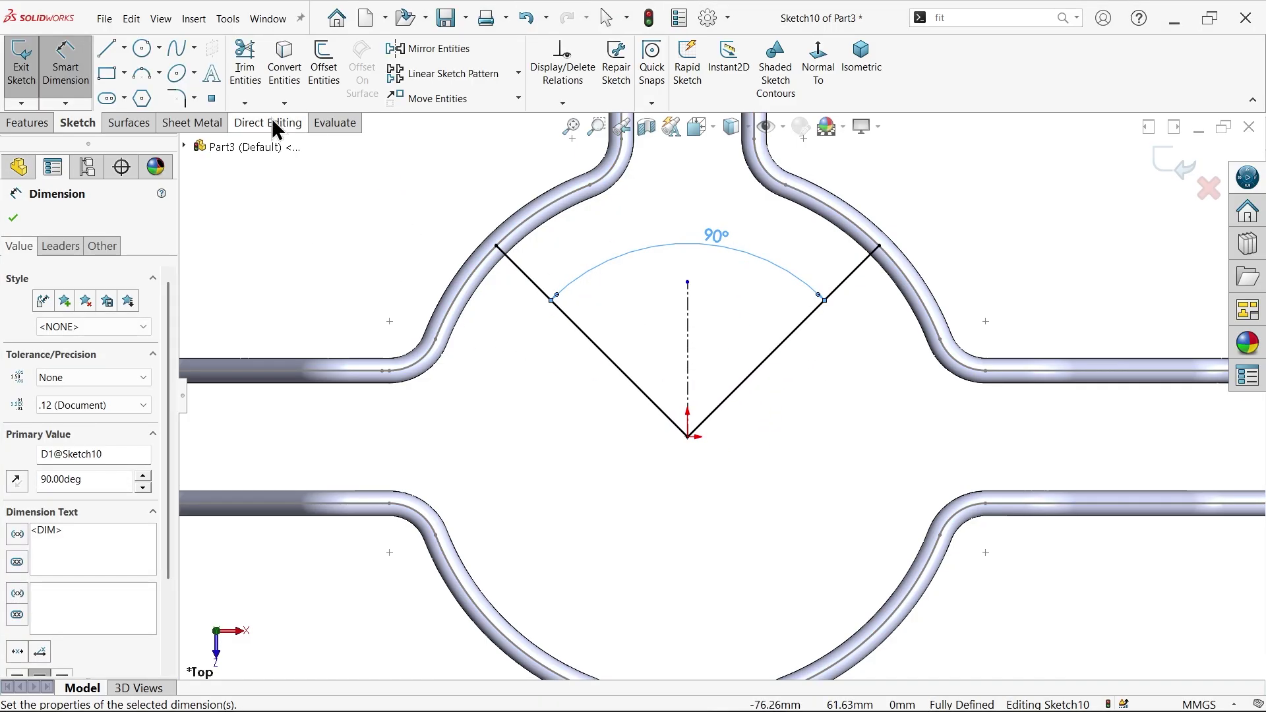
- Round the corner where the two slanted lines meet at the origin with a 10 mm sketch fillet
{"action": "left_click", "coordinate": [180, 99]}
{"action": "left_click", "coordinate": [176, 100]}
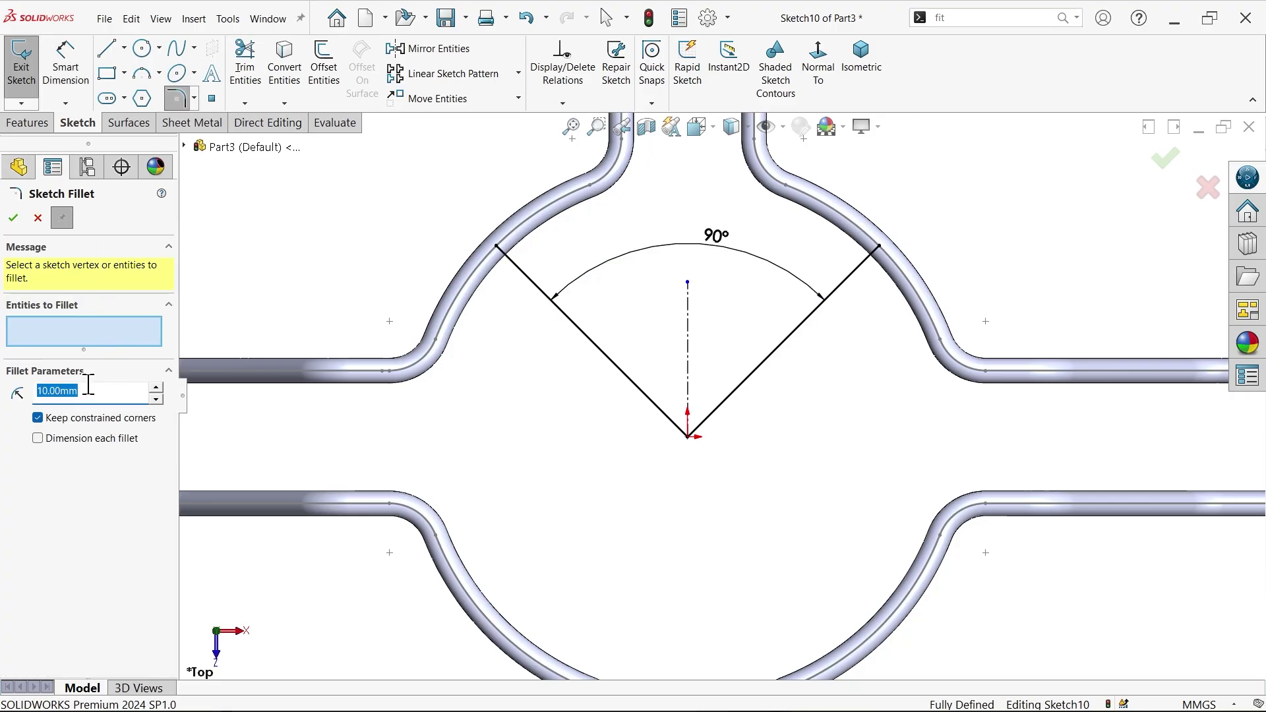
{"action": "left_click", "coordinate": [691, 440]}
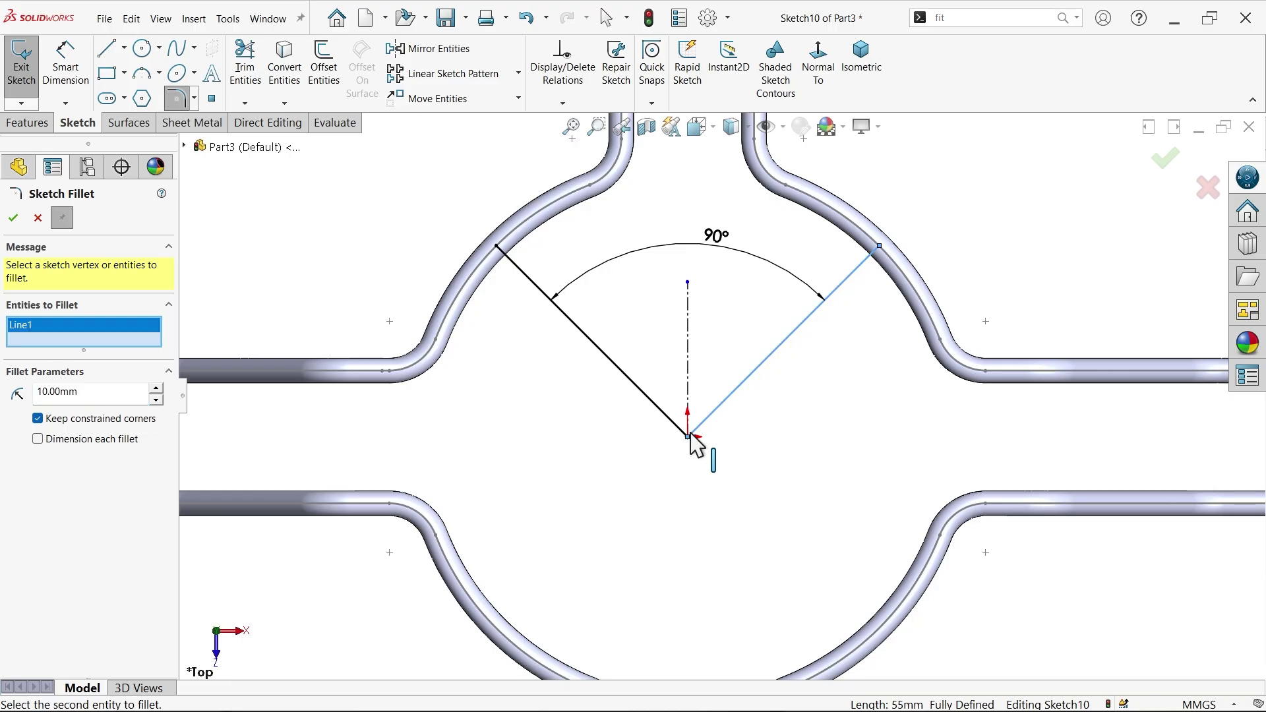
{"action": "left_click", "coordinate": [686, 432]}
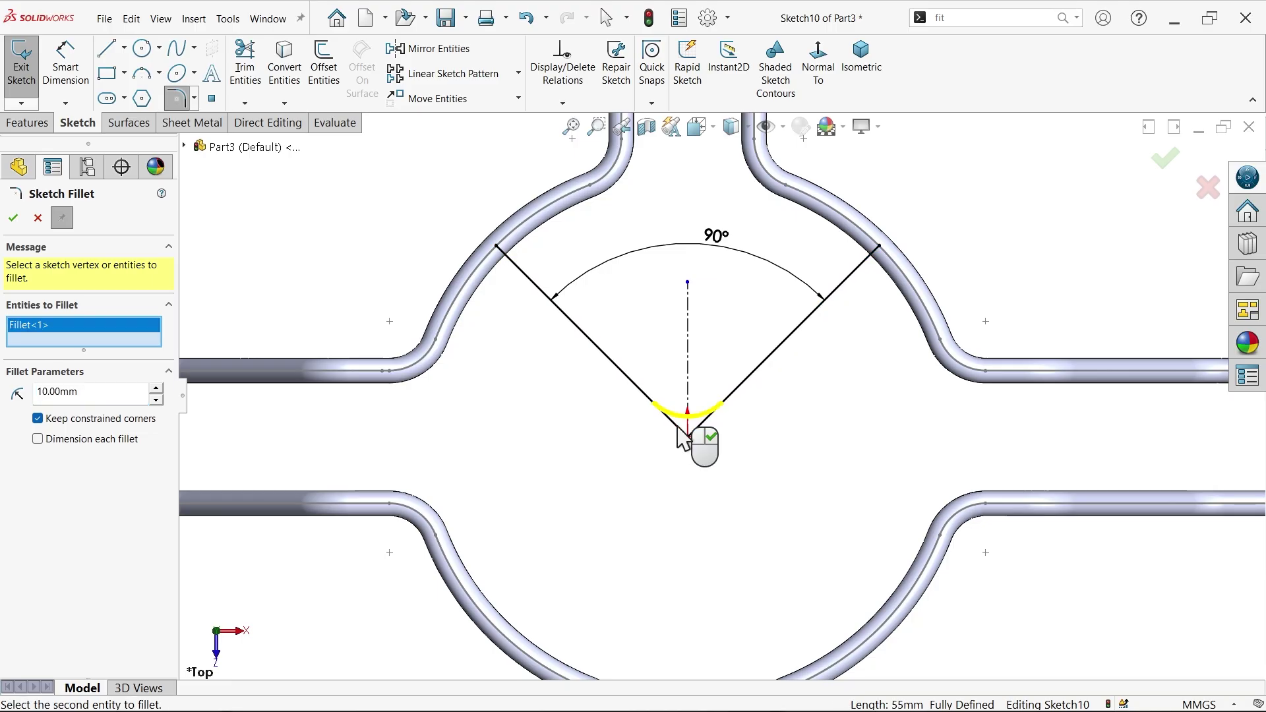
{"action": "left_click", "coordinate": [14, 218]}
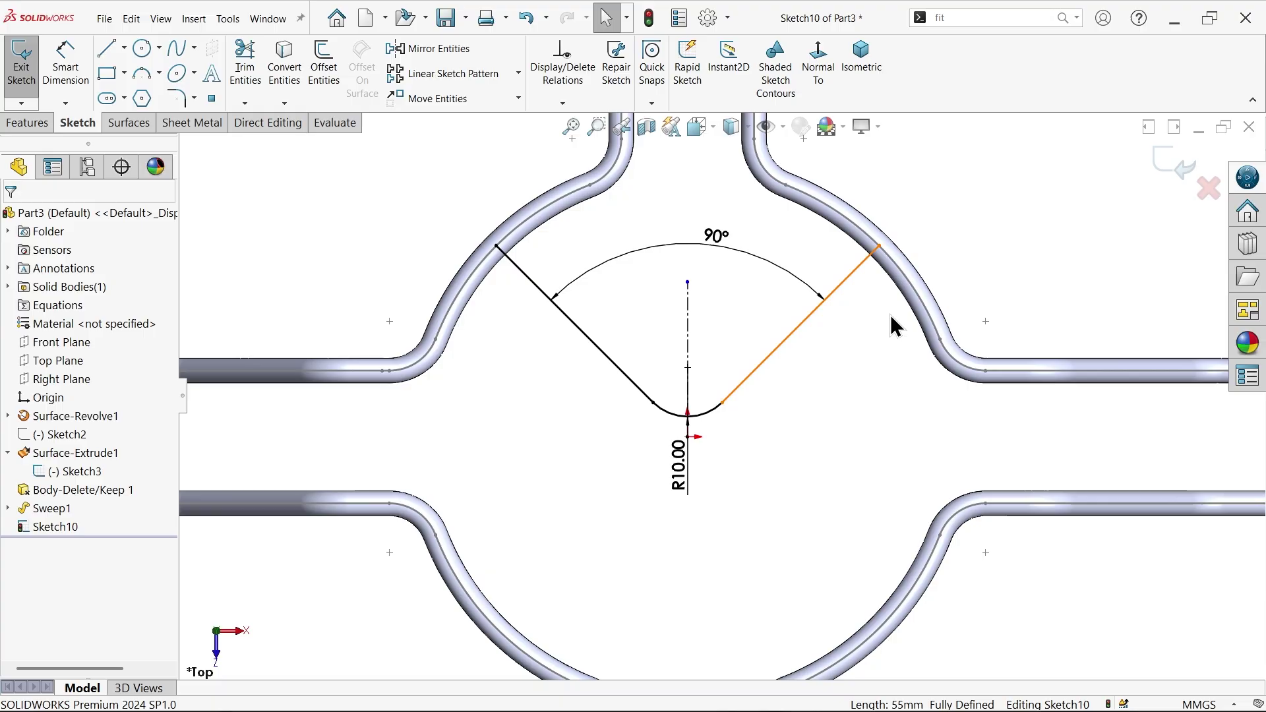
- Finish the sketch and sweep a 3 mm circular profile along the V-shaped path with Merge result turned off
{"action": "left_click", "coordinate": [1166, 164]}
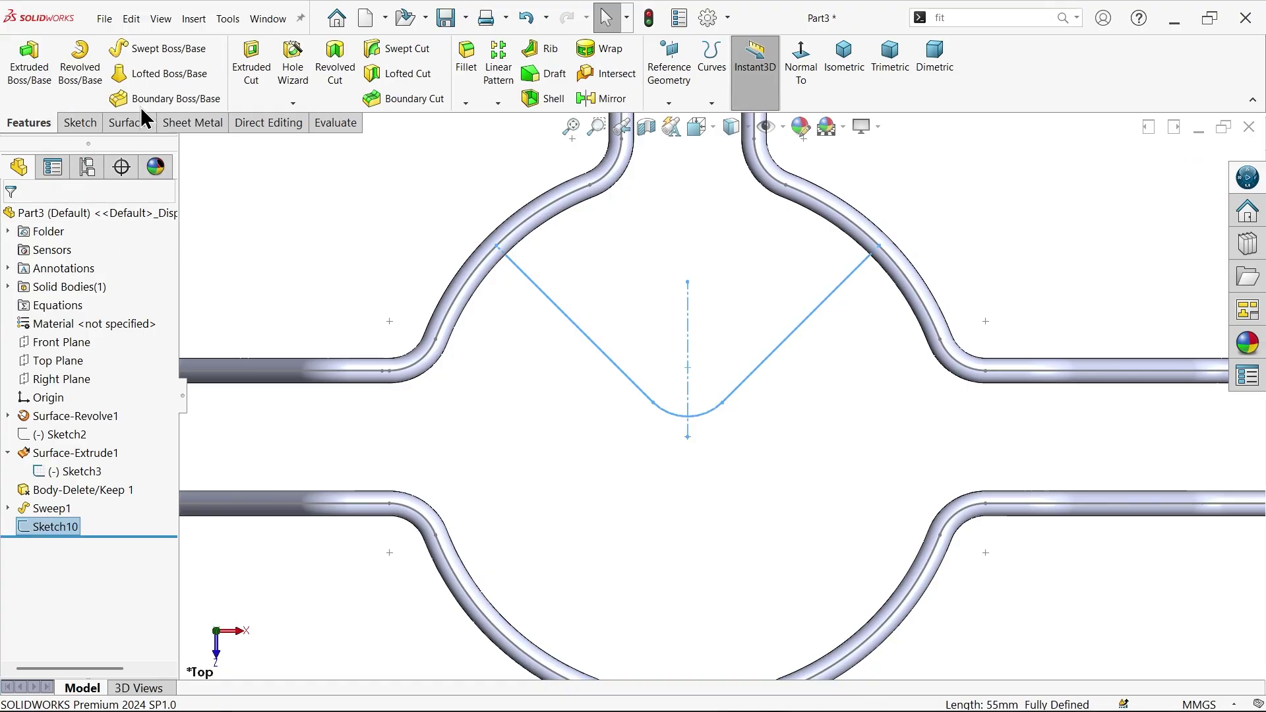
{"action": "left_click", "coordinate": [149, 54]}
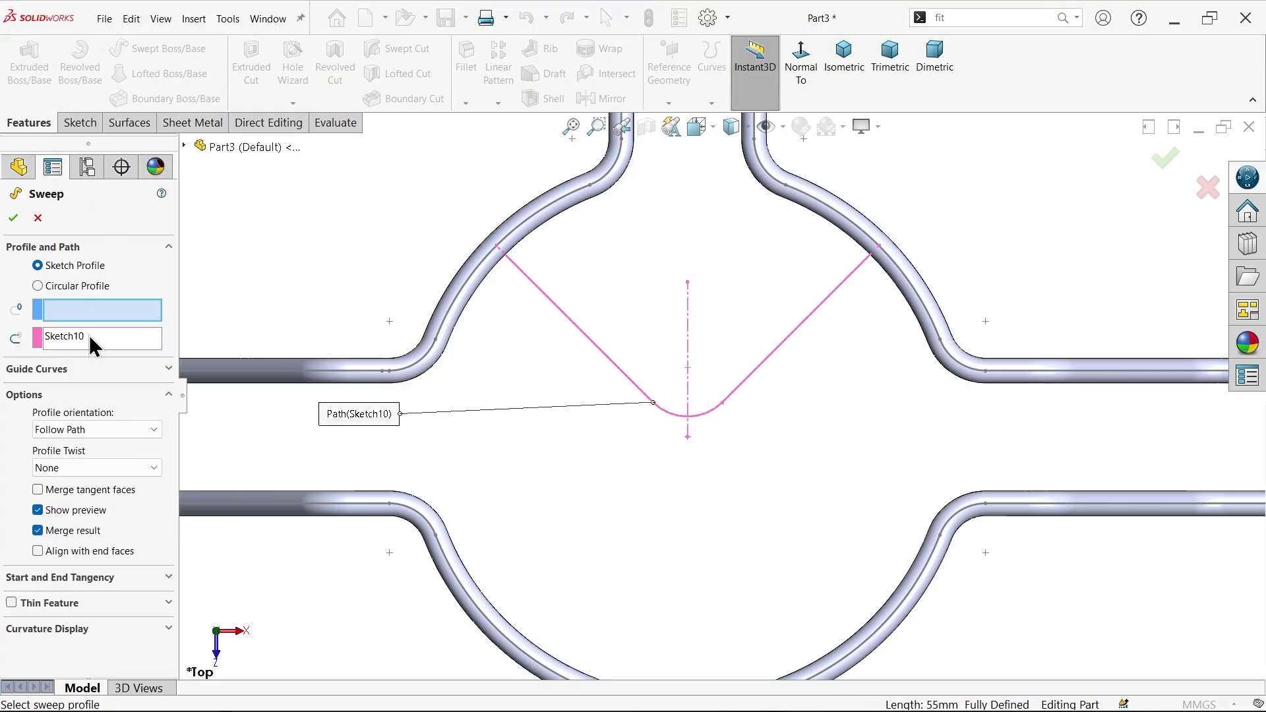
{"action": "left_click", "coordinate": [37, 285]}
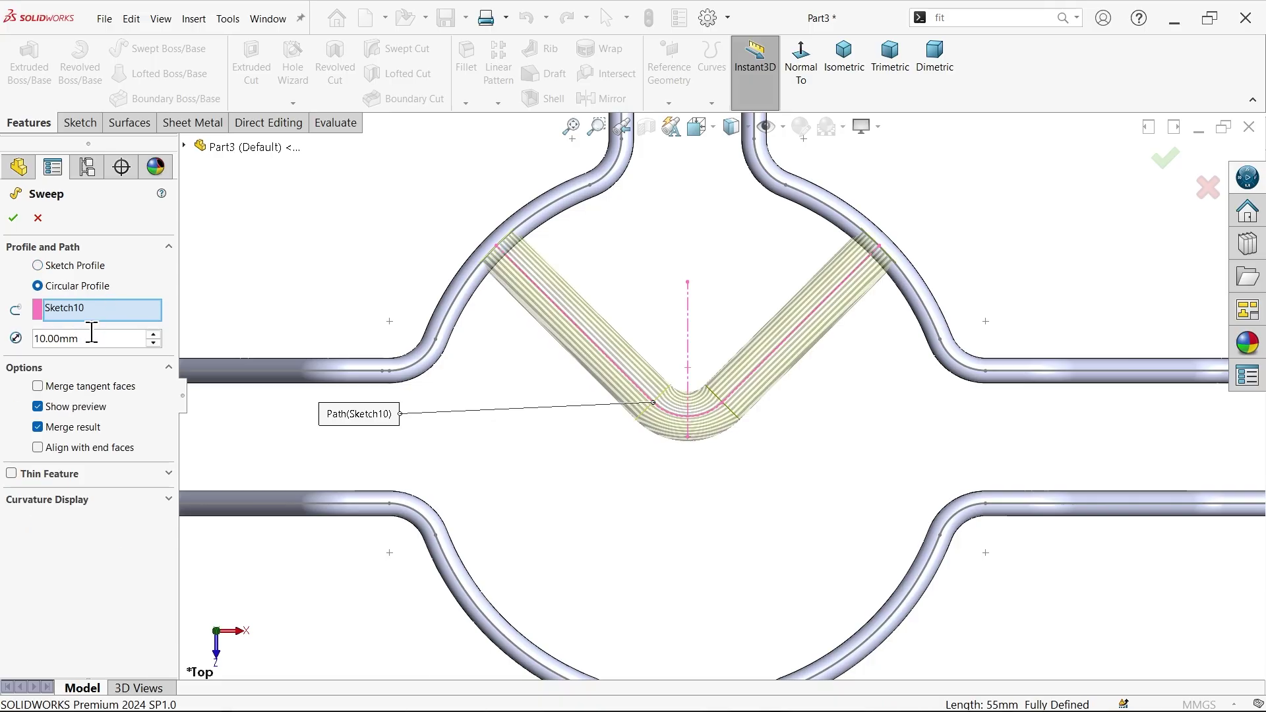
{"action": "left_click_drag", "start_coordinate": [91, 333], "coordinate": [8, 330]}
{"action": "type", "text": "3"}
{"action": "key", "text": "Return"}
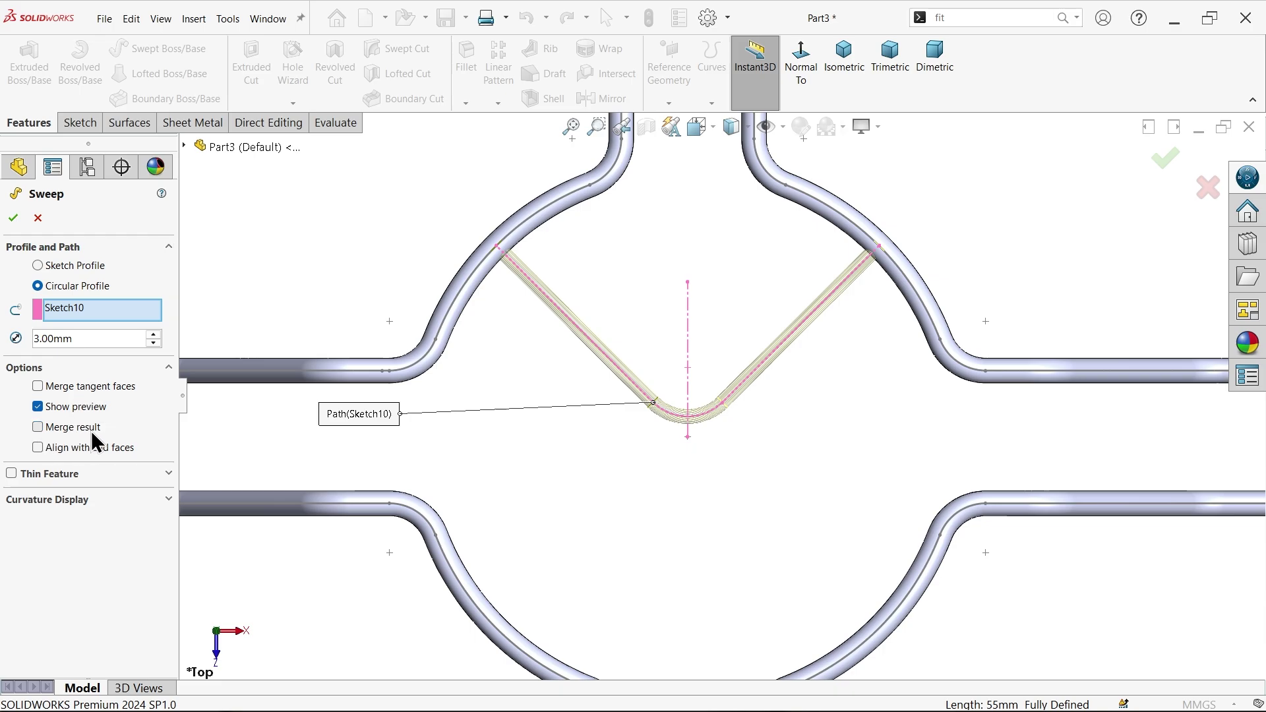
{"action": "left_click", "coordinate": [13, 218]}
- Hide Sketch3, the outline sketch beneath the extruded surface
{"action": "middle_click_drag", "start_coordinate": [666, 488], "coordinate": [625, 450]}
{"action": "left_click", "coordinate": [625, 450]}
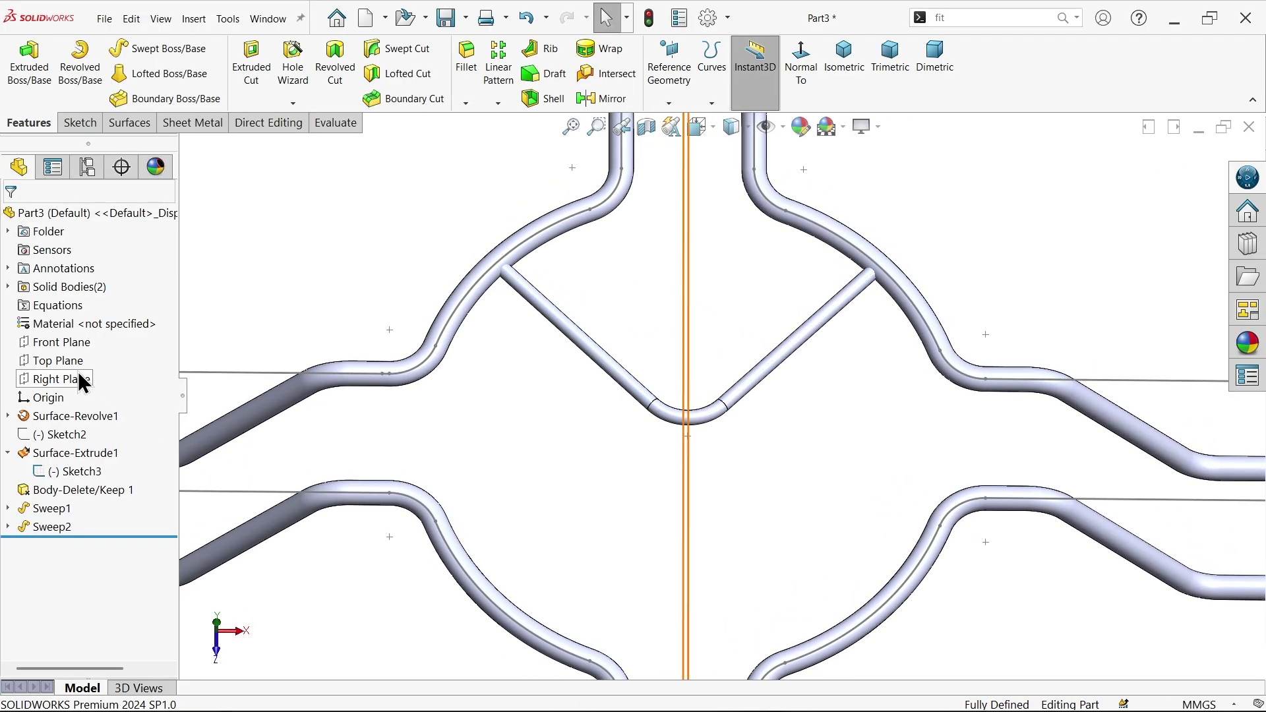
{"action": "left_click", "coordinate": [58, 471]}
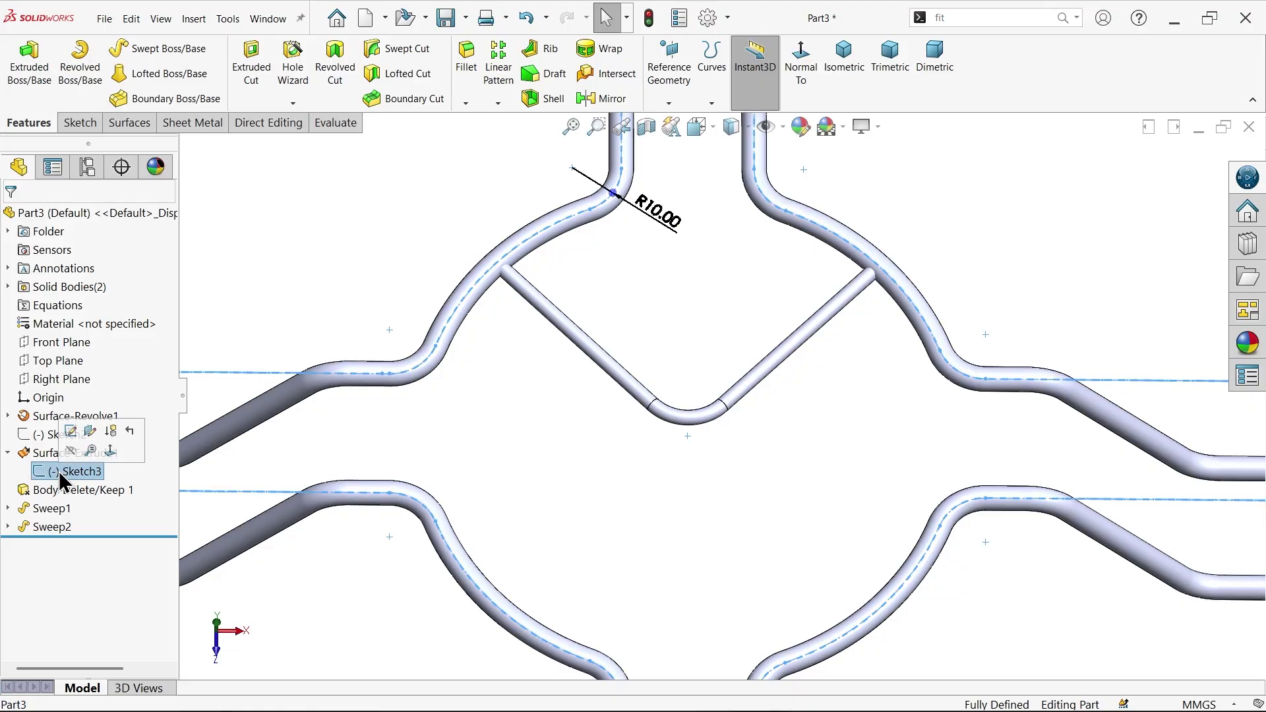
- Open a new sketch on the Top Plane and draw a circle about 40 mm in diameter centred on the origin
{"action": "left_click", "coordinate": [53, 362]}
{"action": "left_click", "coordinate": [65, 343]}
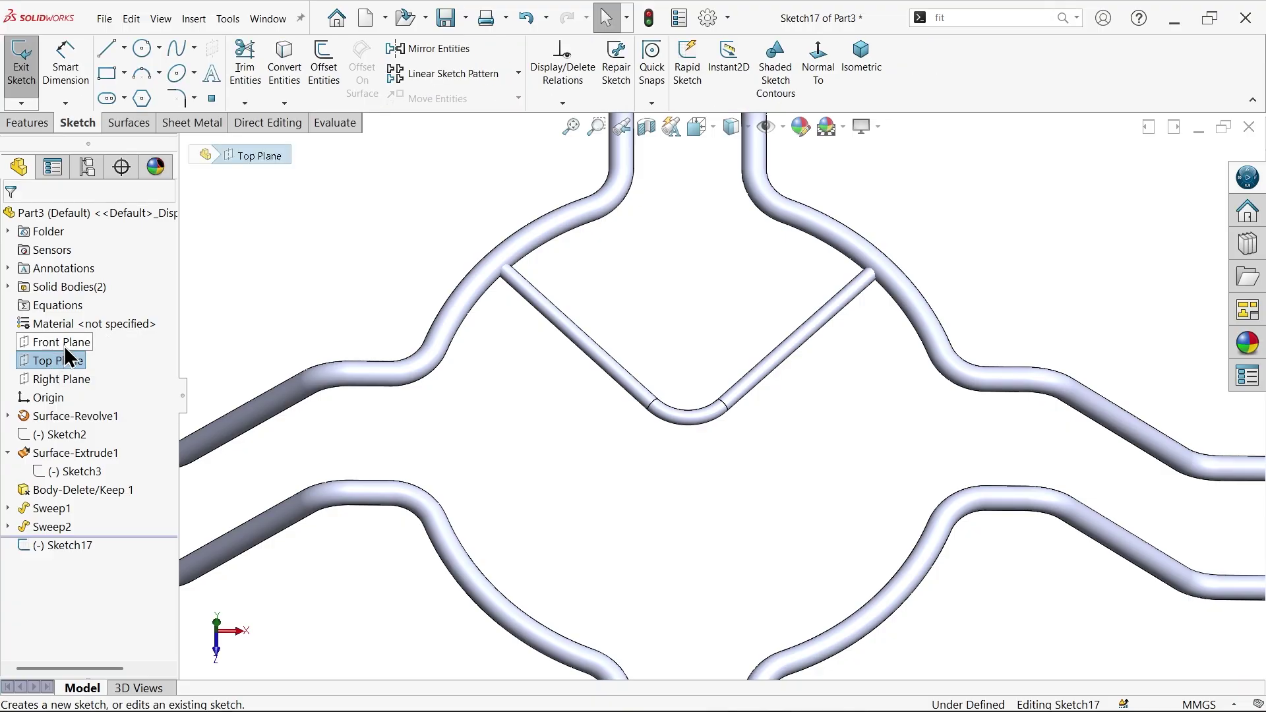
{"action": "left_click", "coordinate": [142, 48]}
{"action": "scroll", "coordinate": [725, 412], "scroll_direction": "down", "scroll_amount": 5}
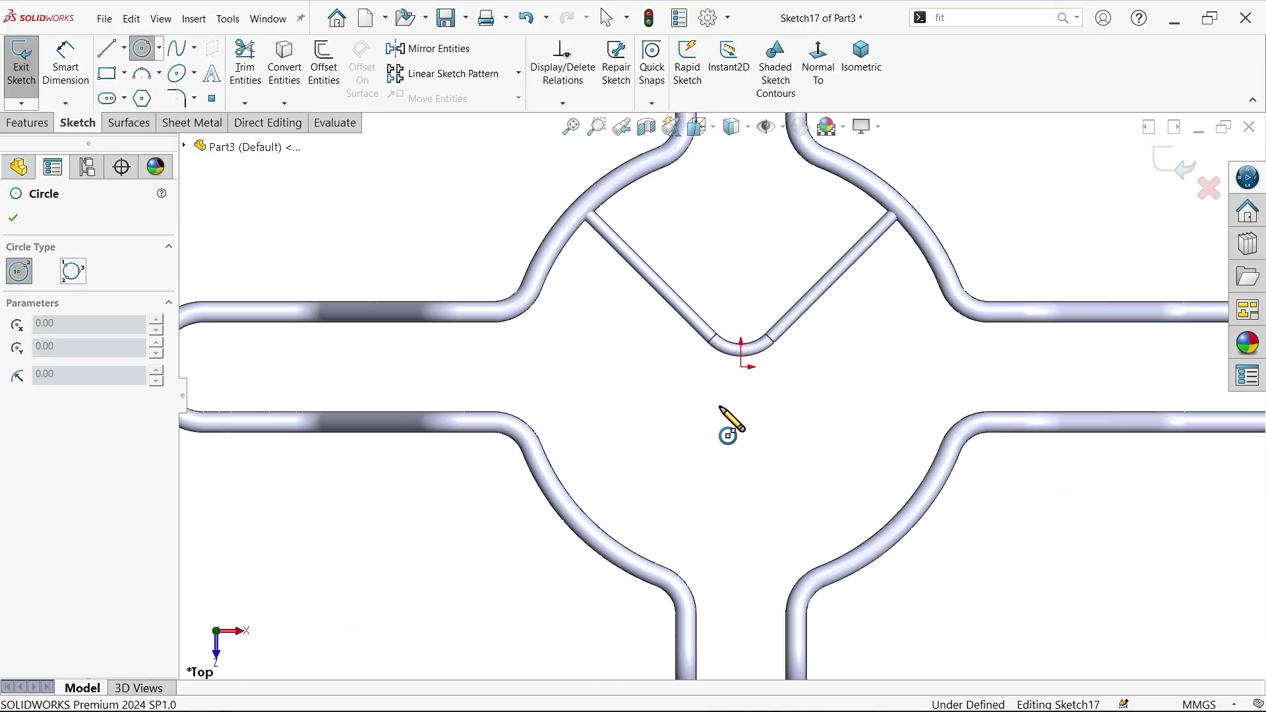
{"action": "left_click", "coordinate": [742, 367]}
{"action": "left_click", "coordinate": [662, 351]}
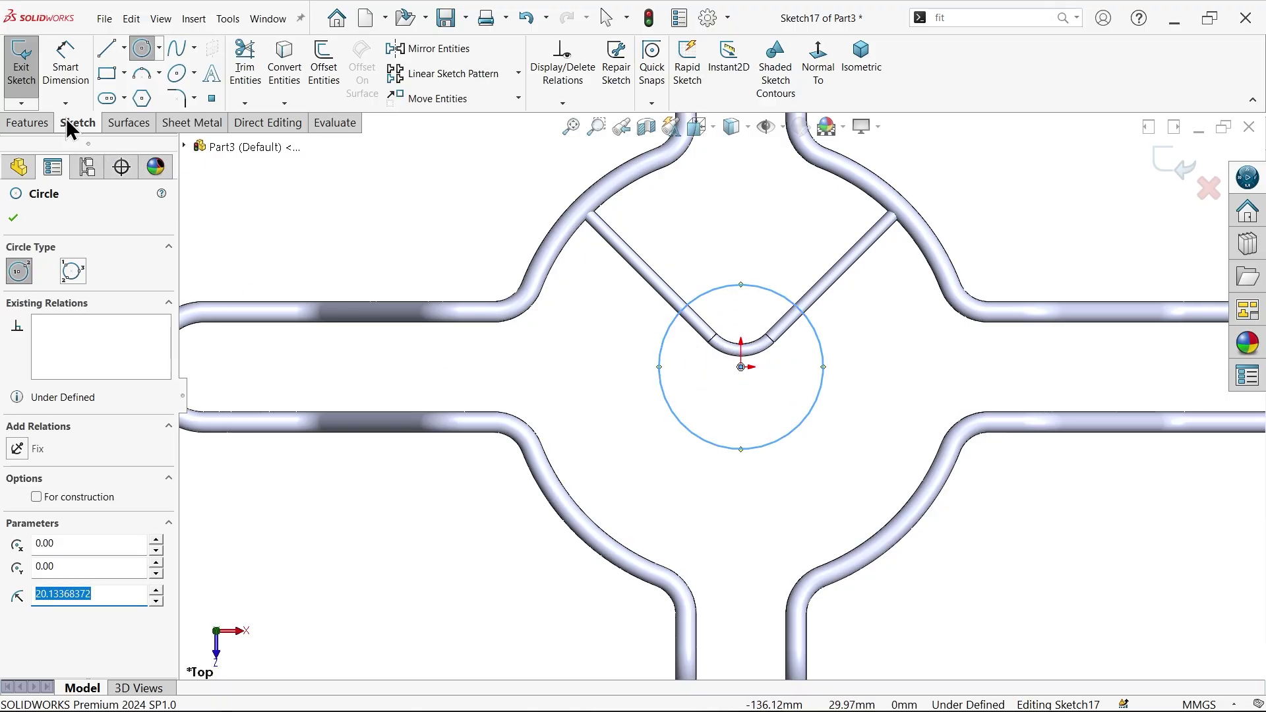
- Dimension the circle's diameter as 30 mm
{"action": "left_click", "coordinate": [65, 66]}
{"action": "left_click", "coordinate": [679, 425]}
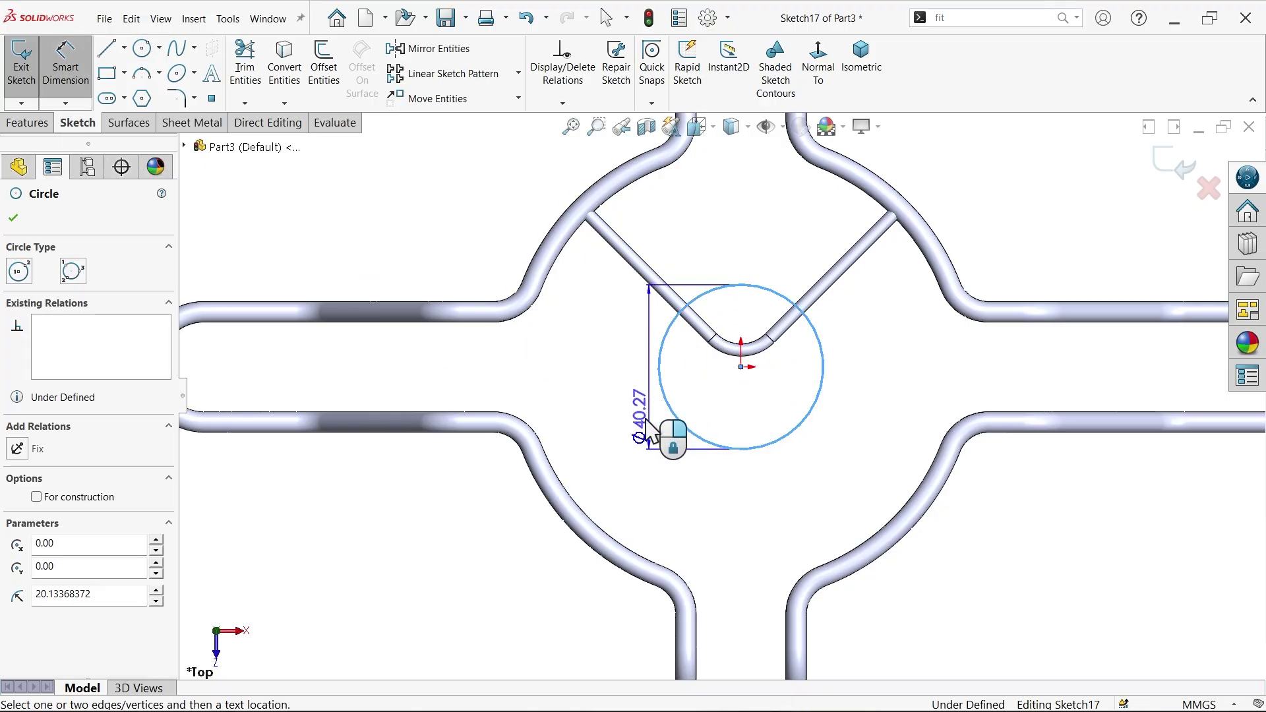
{"action": "left_click", "coordinate": [605, 432]}
{"action": "type", "text": "30"}
{"action": "key", "text": "Return"}
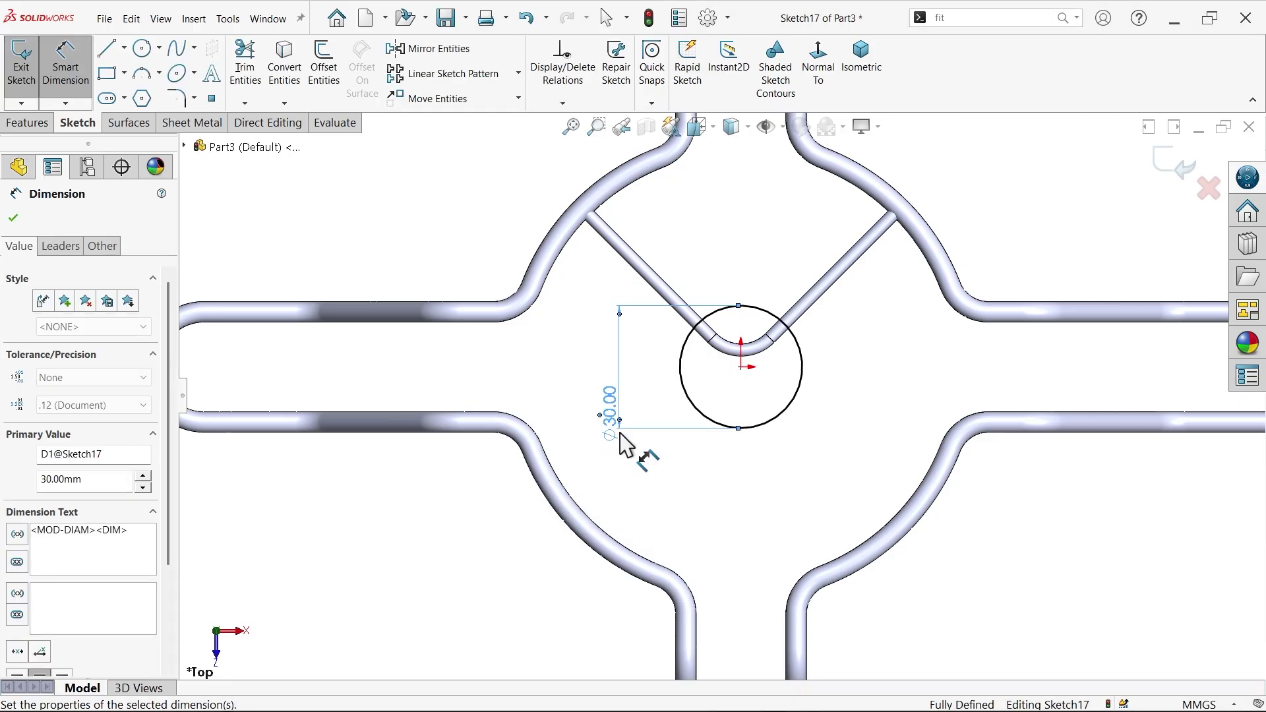
- Sweep a 4 mm circular profile along the 30 mm circle with Merge result turned off
{"action": "left_click", "coordinate": [30, 123]}
{"action": "left_click", "coordinate": [155, 45]}
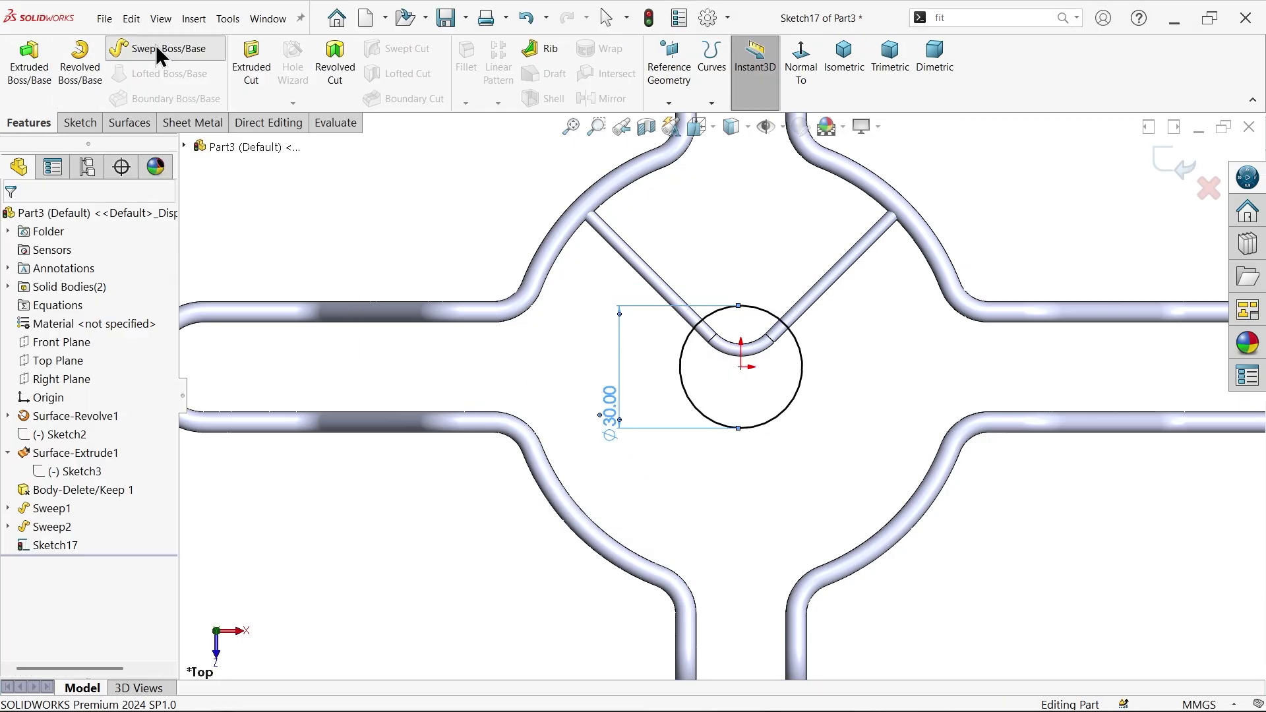
{"action": "left_click", "coordinate": [38, 285]}
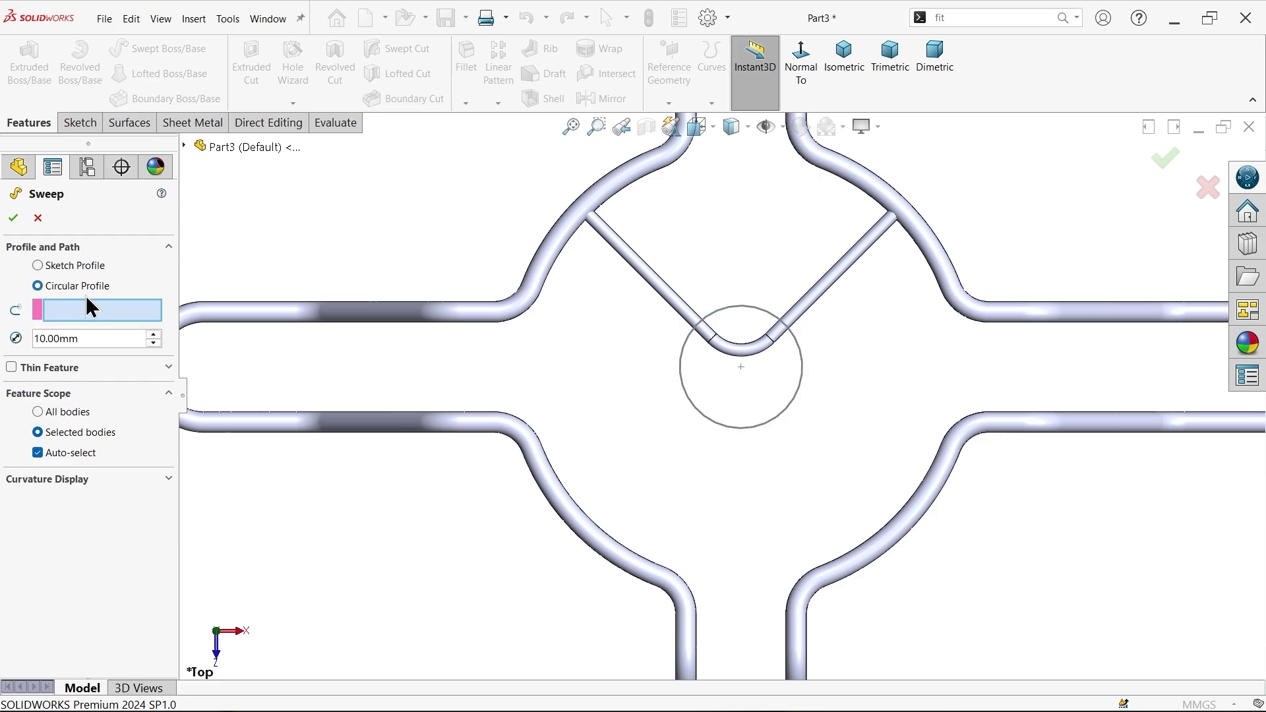
{"action": "double_click", "coordinate": [87, 333]}
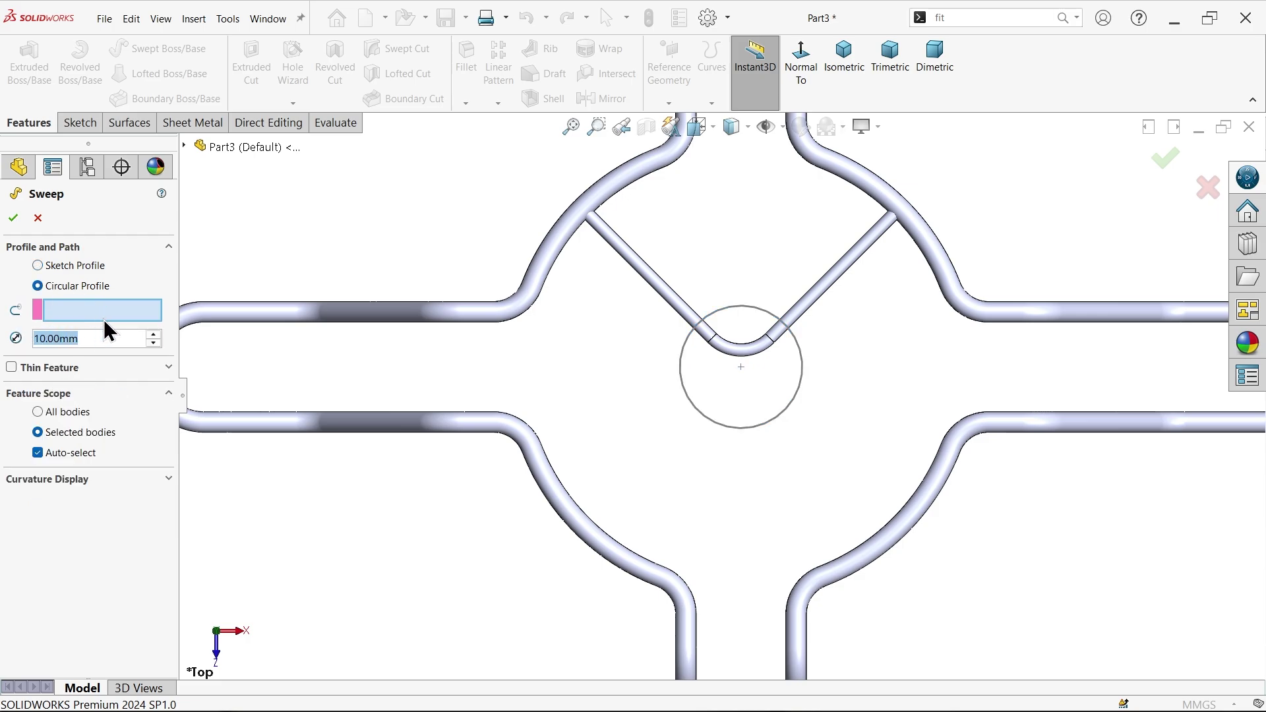
{"action": "type", "text": "4"}
{"action": "key", "text": "Return"}
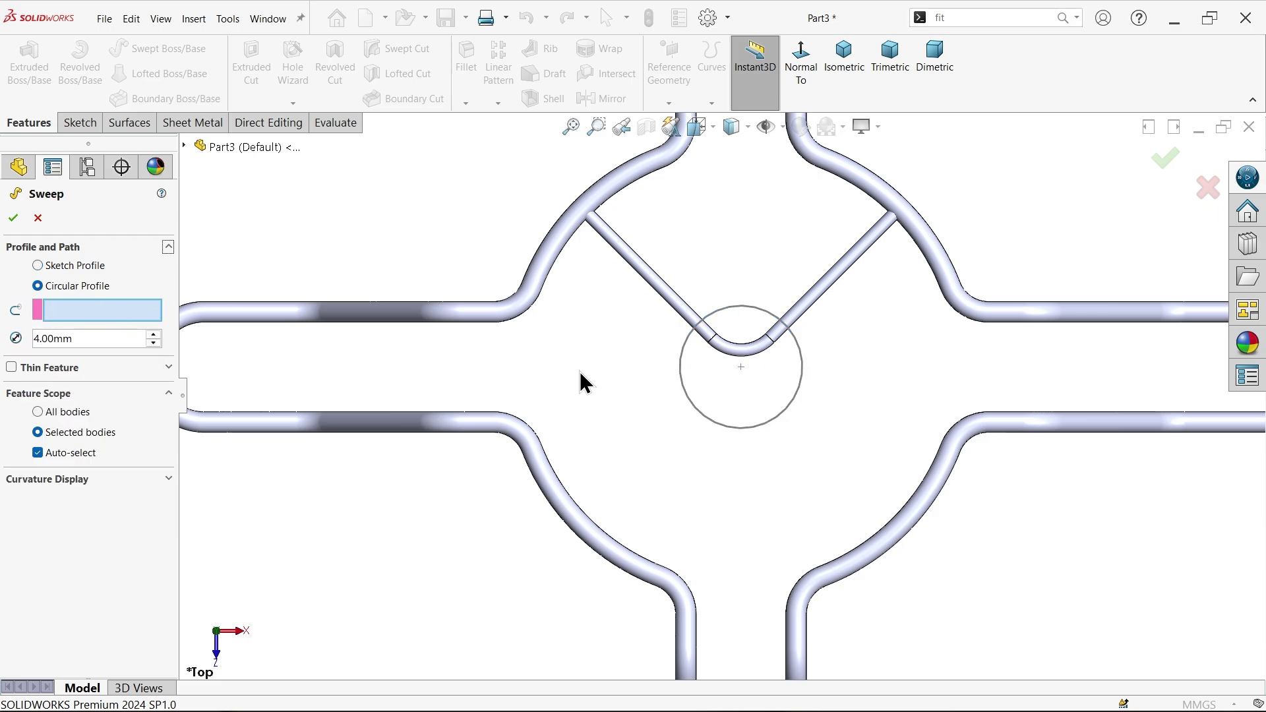
{"action": "left_click", "coordinate": [686, 395]}
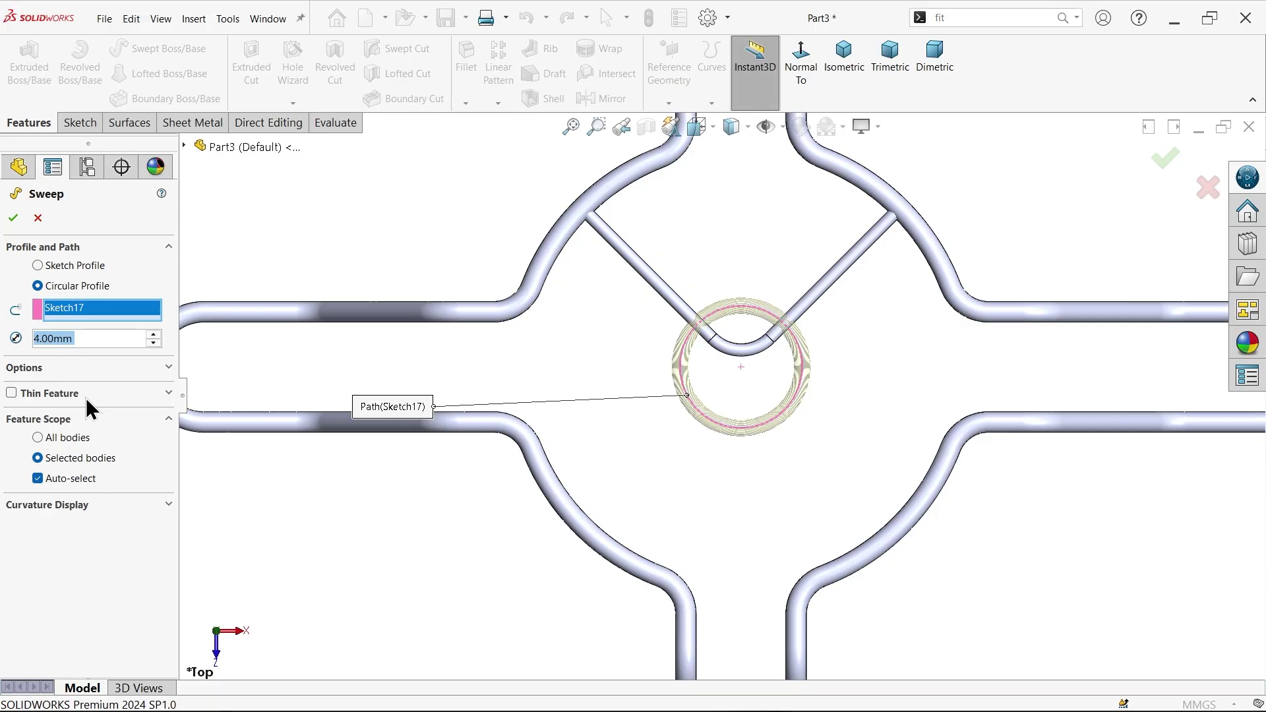
{"action": "left_click", "coordinate": [64, 367]}
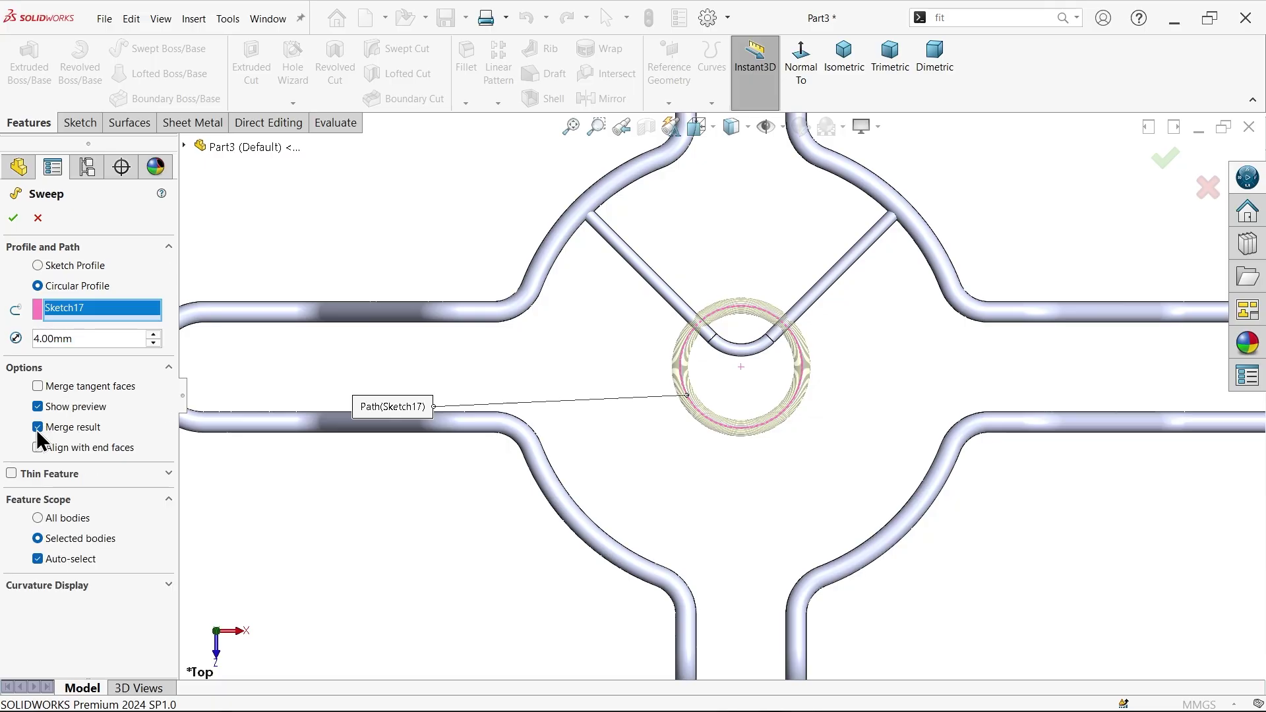
{"action": "left_click", "coordinate": [13, 218]}
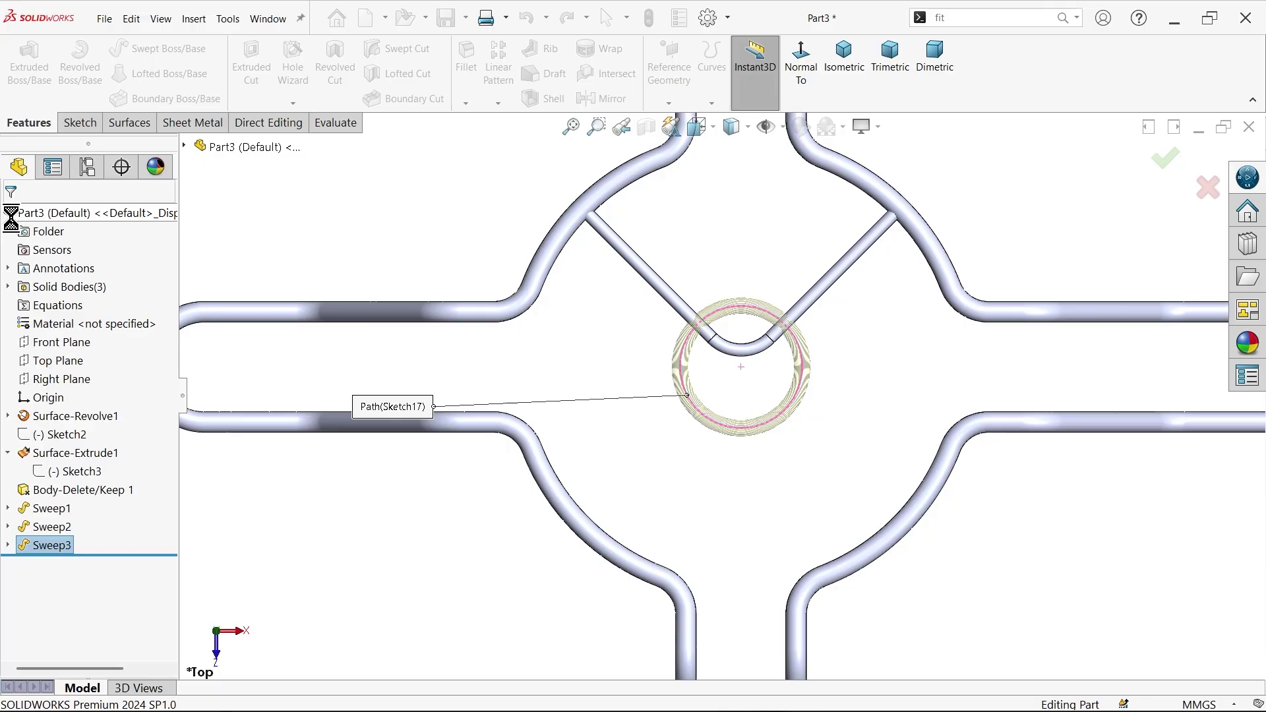
- Show the feature dimensions of the whole part on the model
{"action": "middle_click_drag", "start_coordinate": [725, 436], "coordinate": [692, 322]}
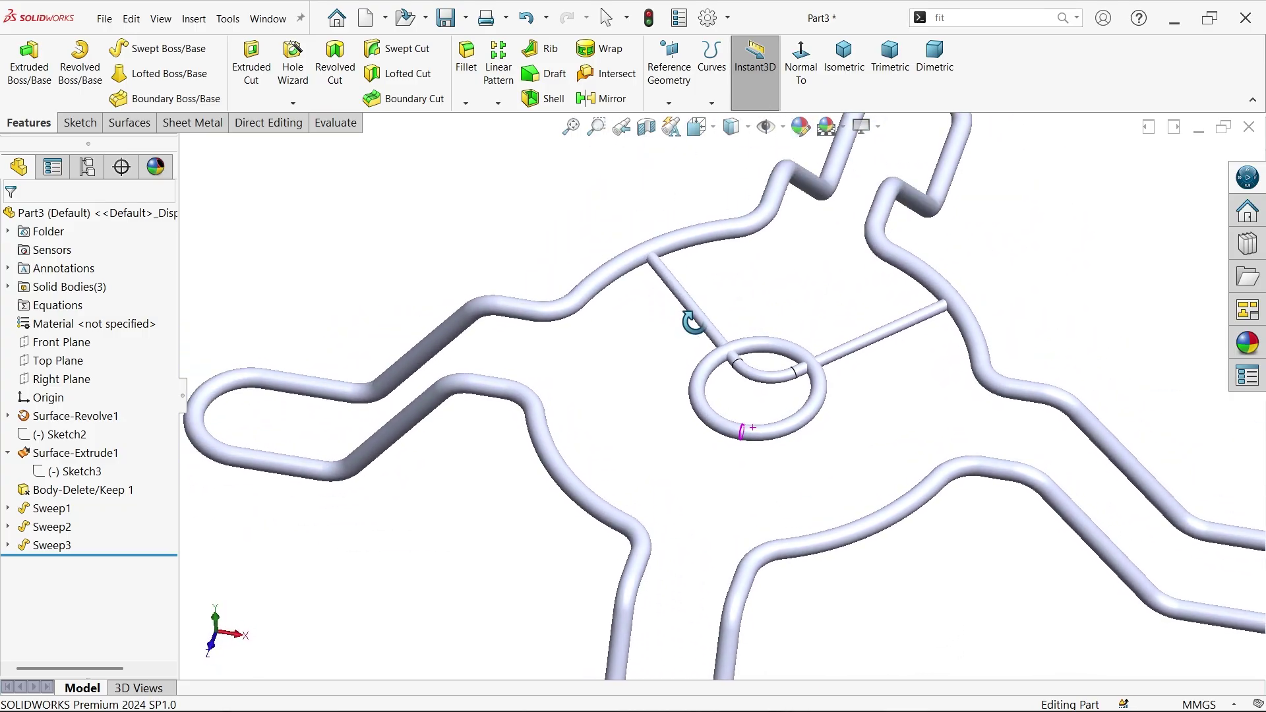
{"action": "right_click", "coordinate": [55, 274]}
{"action": "left_click", "coordinate": [159, 323]}
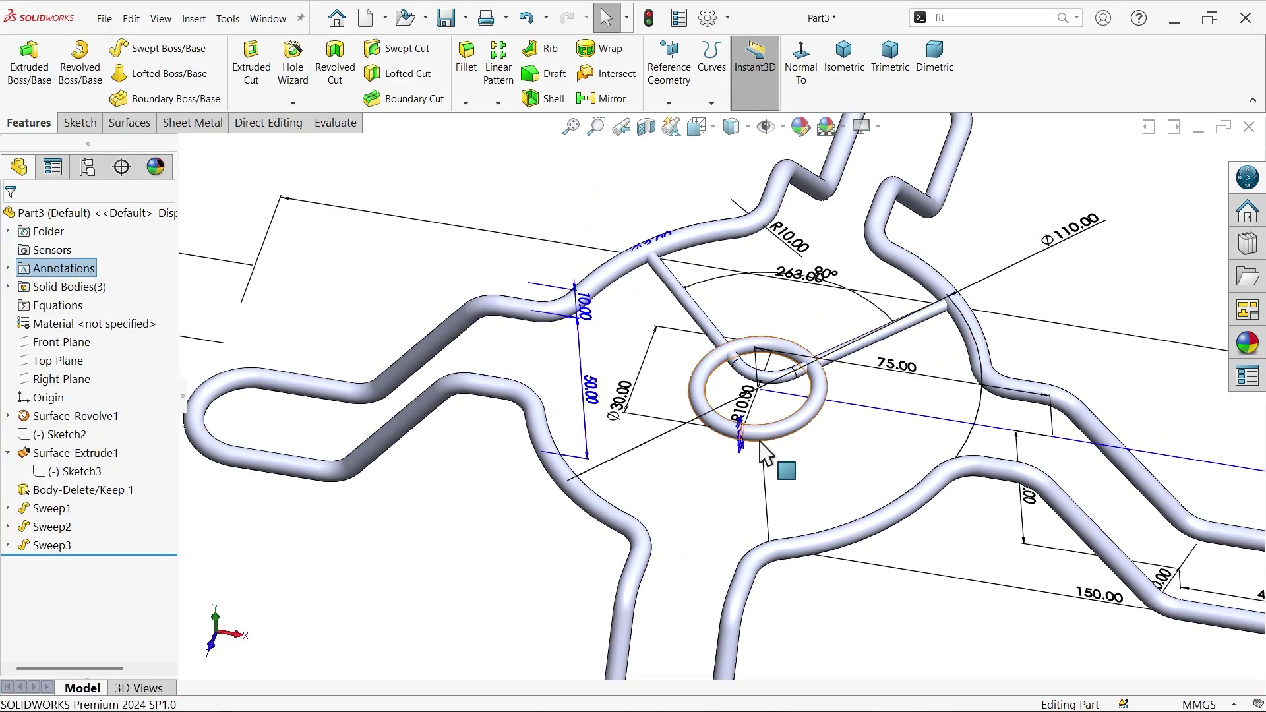
{"action": "scroll", "coordinate": [762, 441], "scroll_direction": "down", "scroll_amount": 2}
{"action": "middle_click_drag", "start_coordinate": [807, 457], "coordinate": [806, 461]}
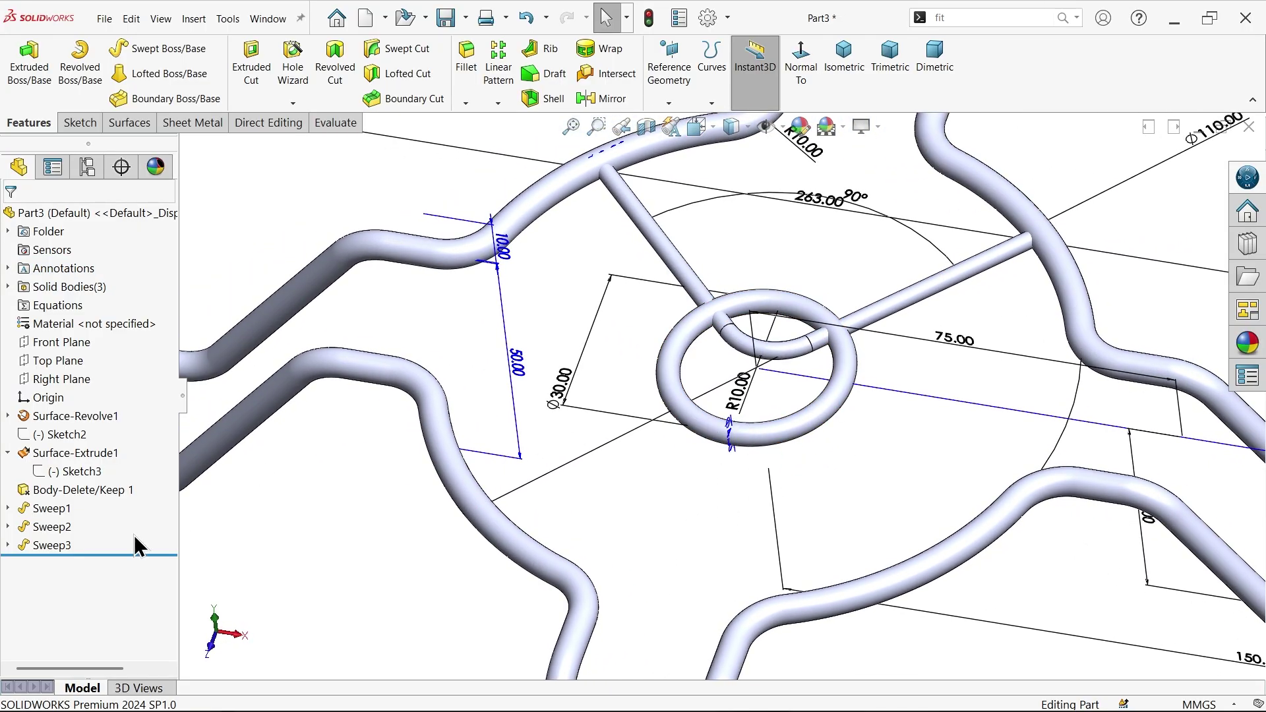
- Edit the inner ring's path sketch and delete the circle's 30 mm diameter dimension
{"action": "left_click", "coordinate": [8, 545]}
{"action": "left_click", "coordinate": [65, 564]}
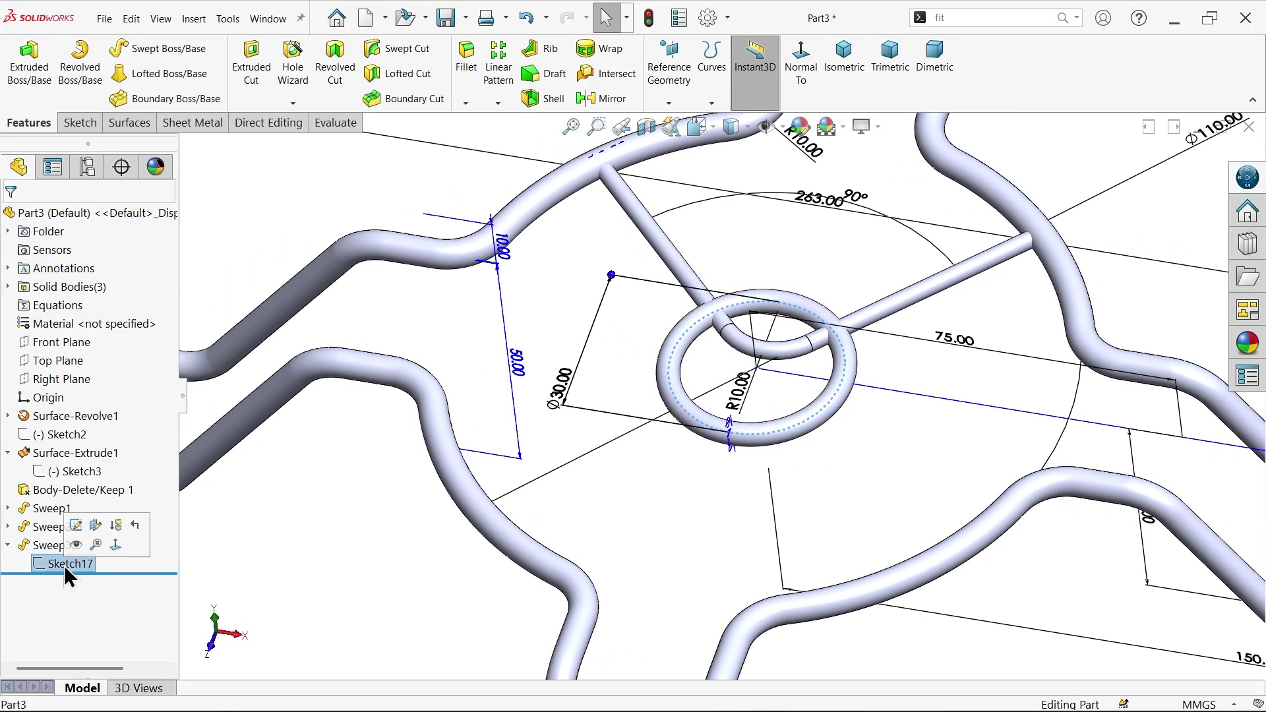
{"action": "left_click", "coordinate": [77, 525]}
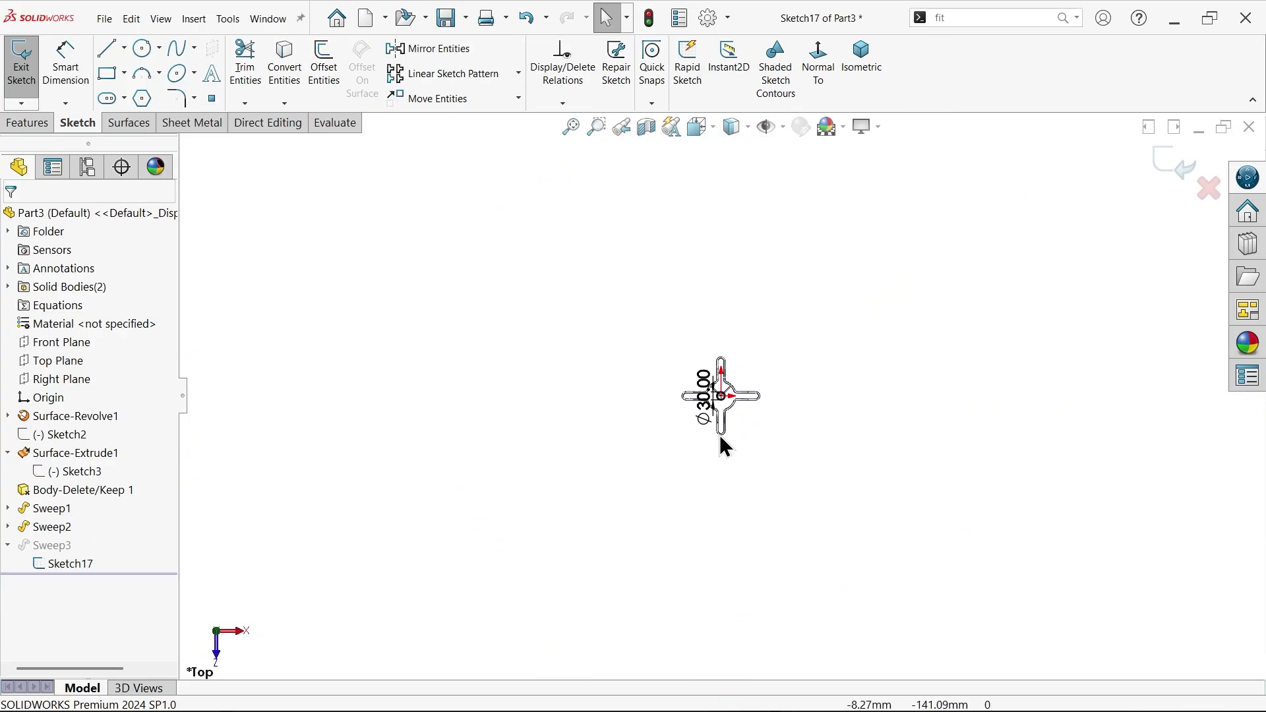
{"action": "scroll", "coordinate": [709, 429], "scroll_direction": "down", "scroll_amount": 10}
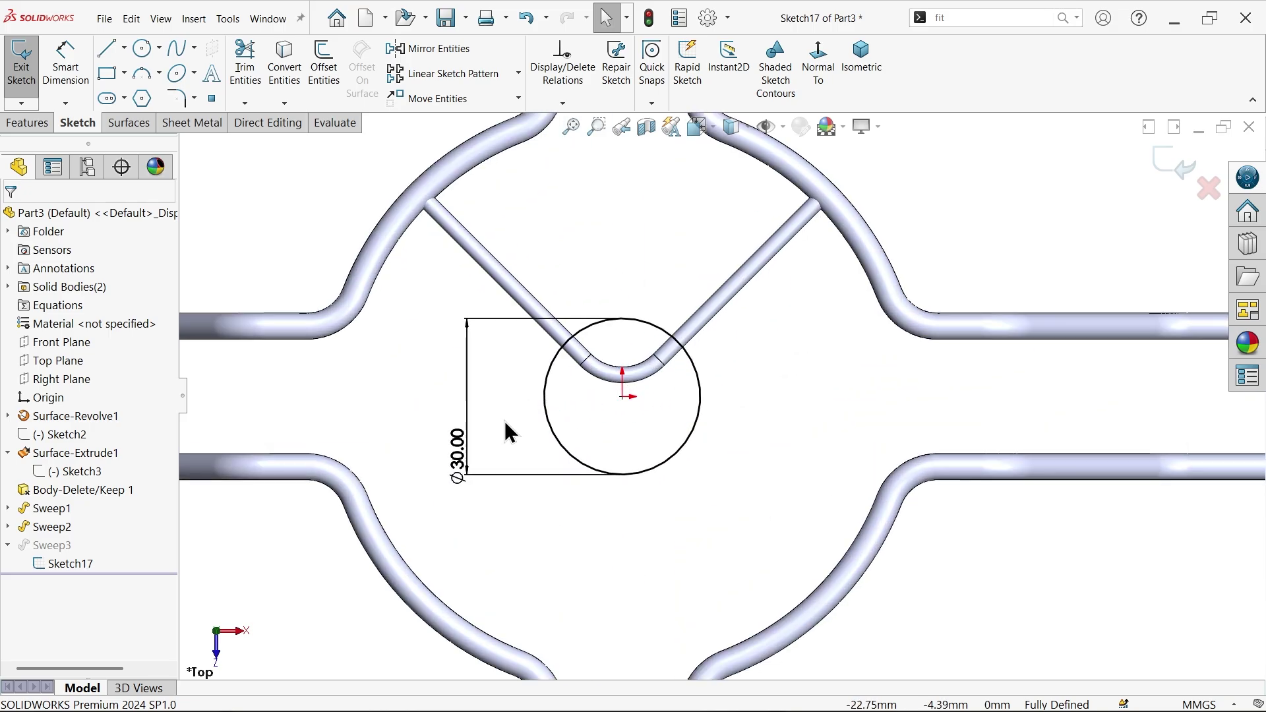
{"action": "left_click", "coordinate": [458, 465]}
{"action": "key", "text": "Delete"}
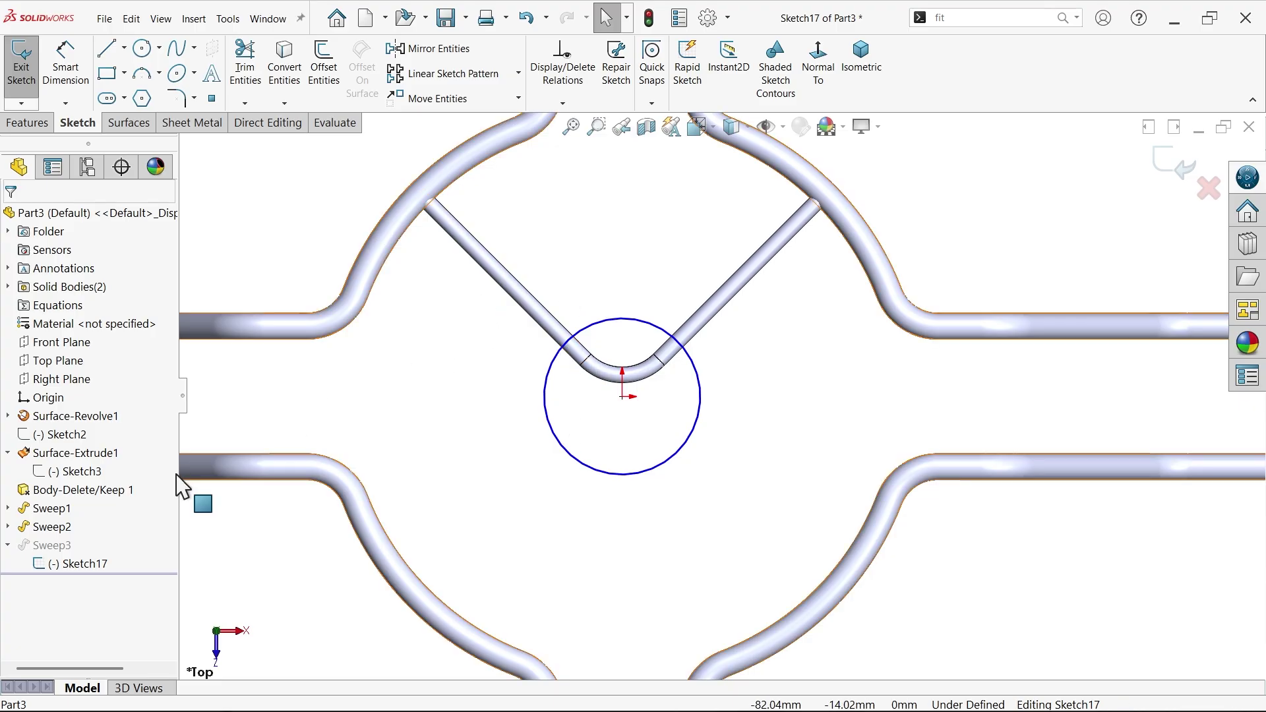
- Show Sketch10, the path sketch of the V-shaped wire, as a reference
{"action": "left_click", "coordinate": [7, 526]}
{"action": "left_click", "coordinate": [47, 542]}
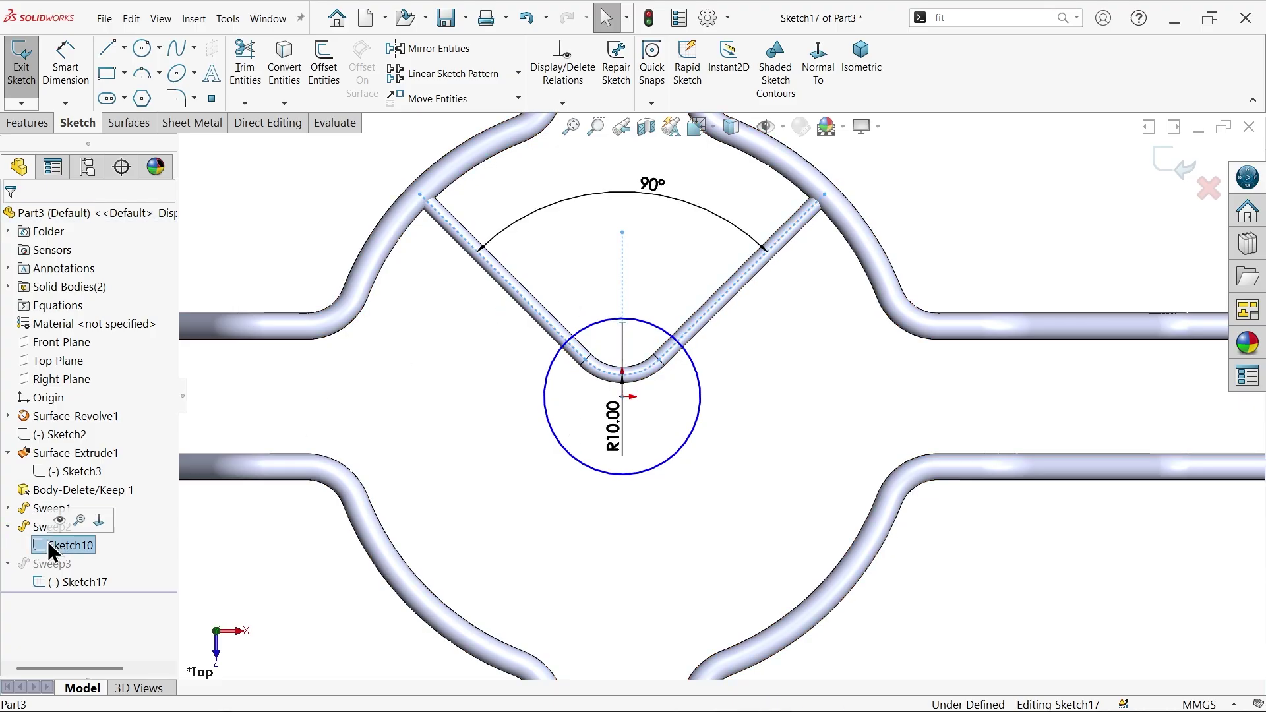
{"action": "left_click", "coordinate": [61, 520]}
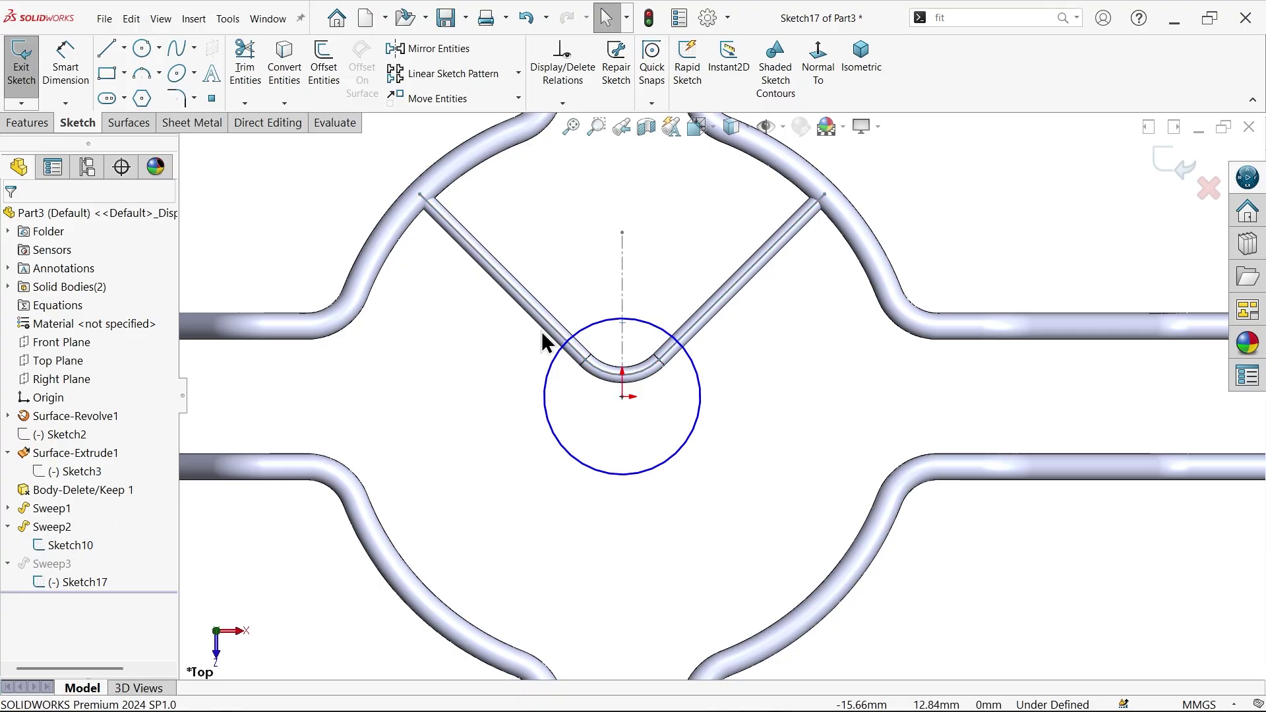
- Draw a construction line from the origin at 135° to the point where the circle crosses the V-shaped wire's left leg
{"action": "left_click", "coordinate": [123, 47]}
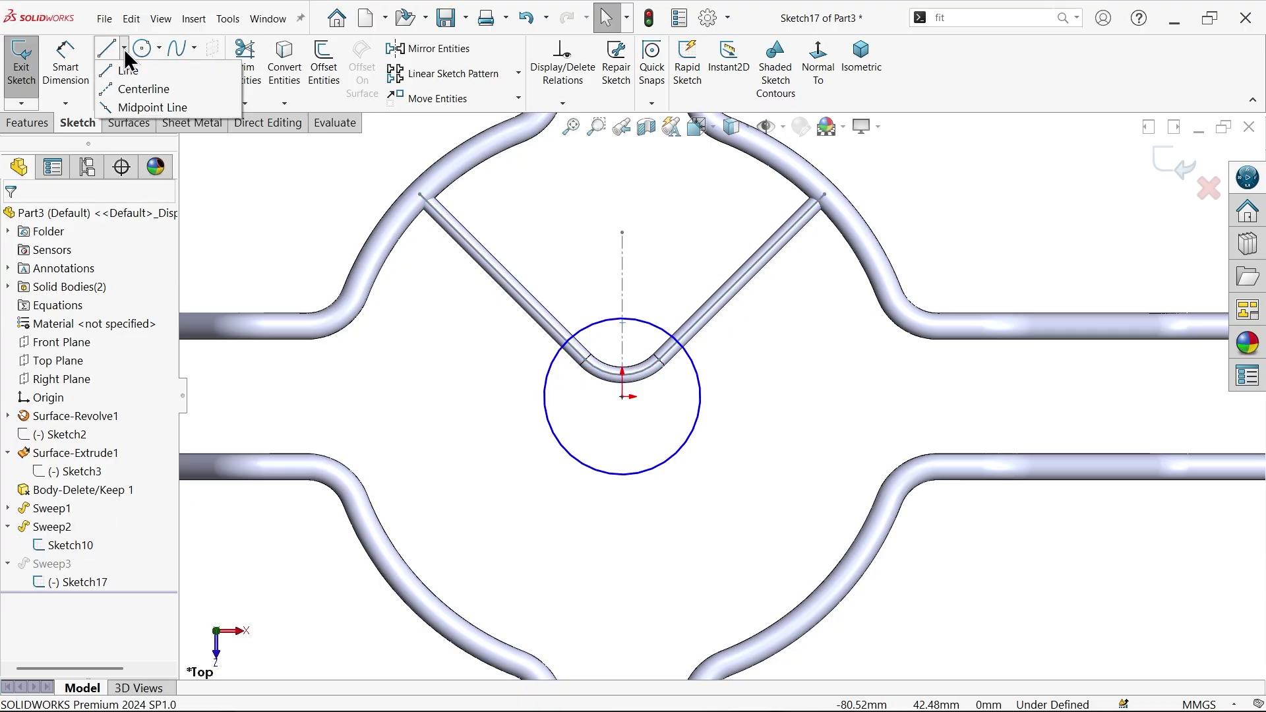
{"action": "key", "text": "l"}
{"action": "scroll", "coordinate": [584, 327], "scroll_direction": "down", "scroll_amount": 4}
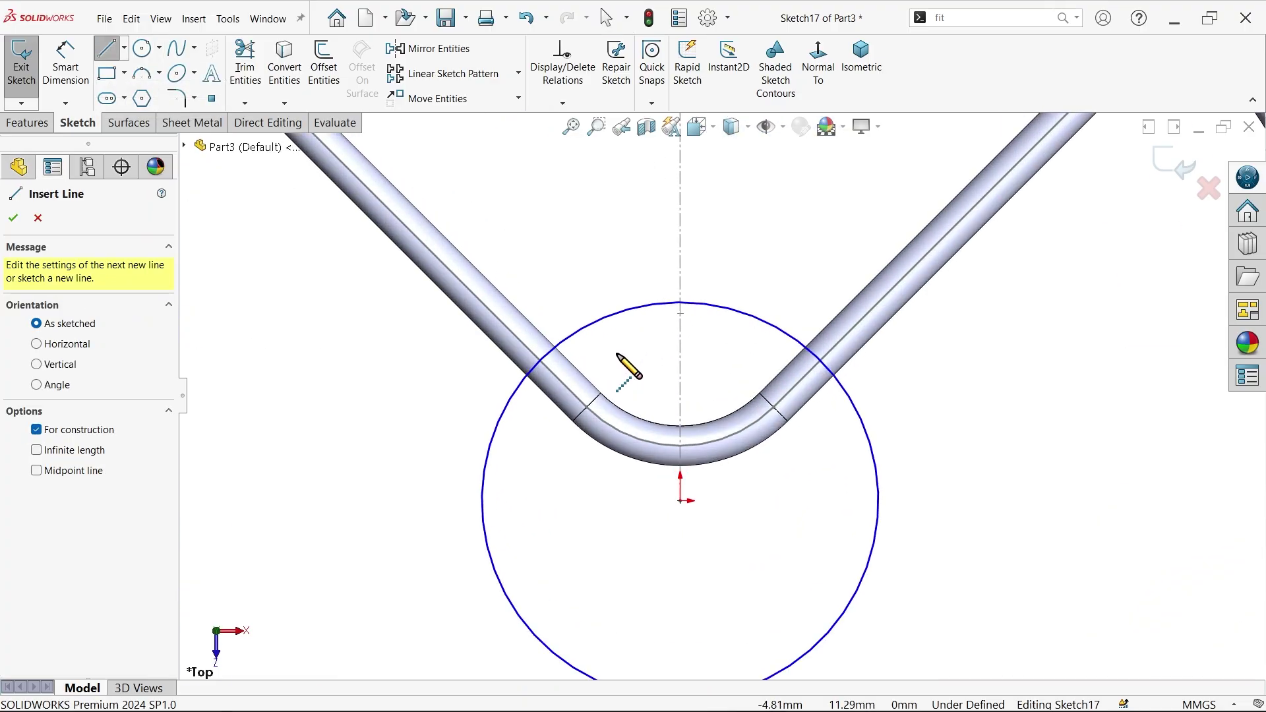
{"action": "left_click", "coordinate": [680, 500]}
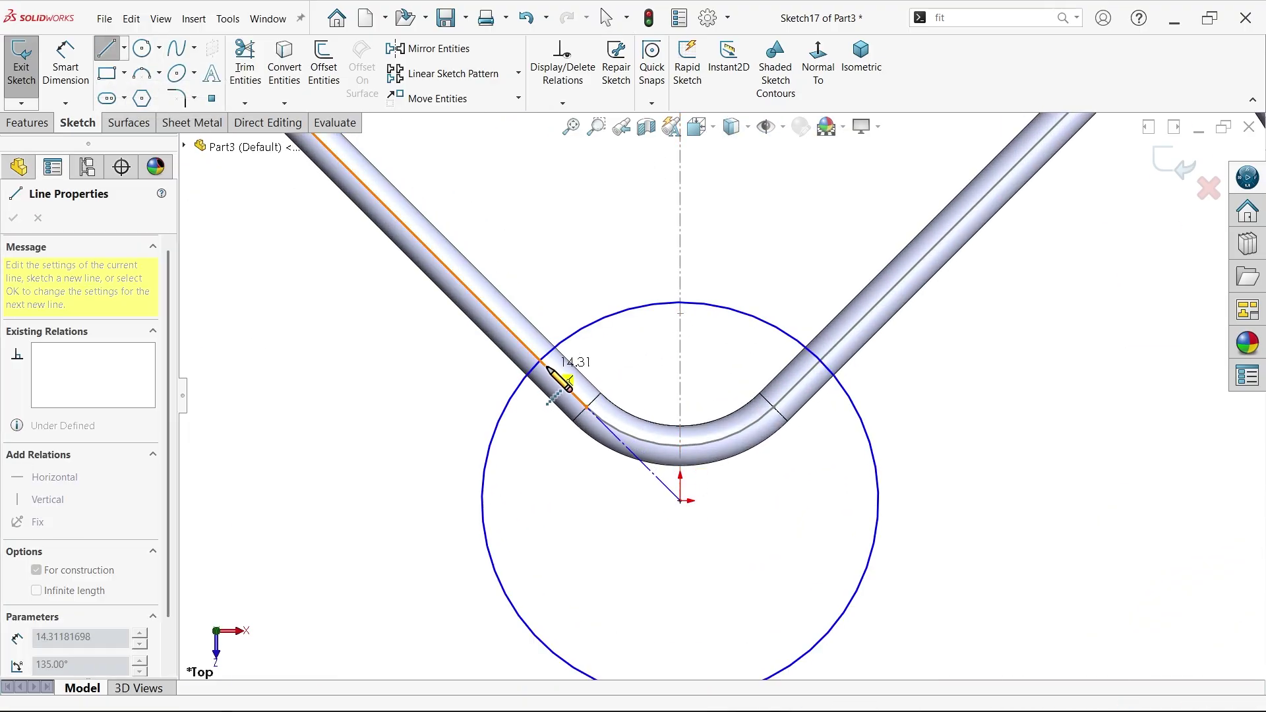
{"action": "left_click", "coordinate": [540, 361]}
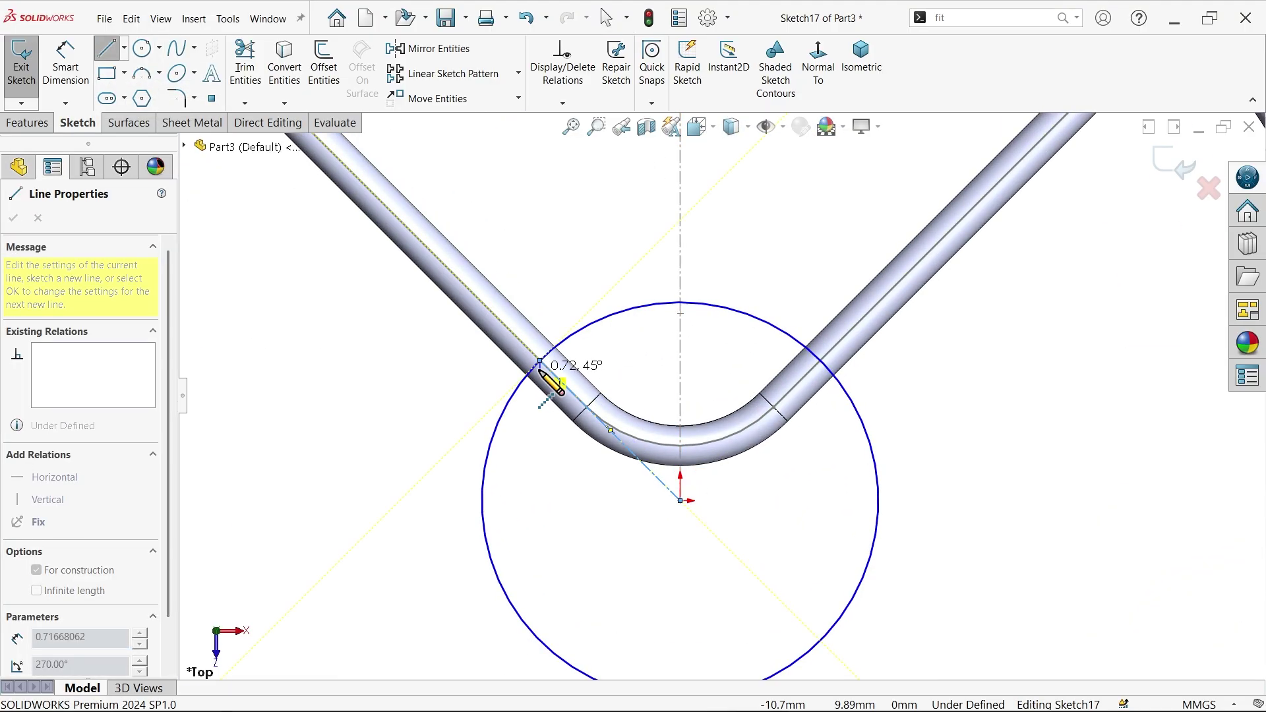
{"action": "key", "text": "Escape"}
- Dimension the construction line's length as 15 mm and finish the sketch
{"action": "left_click", "coordinate": [65, 65]}
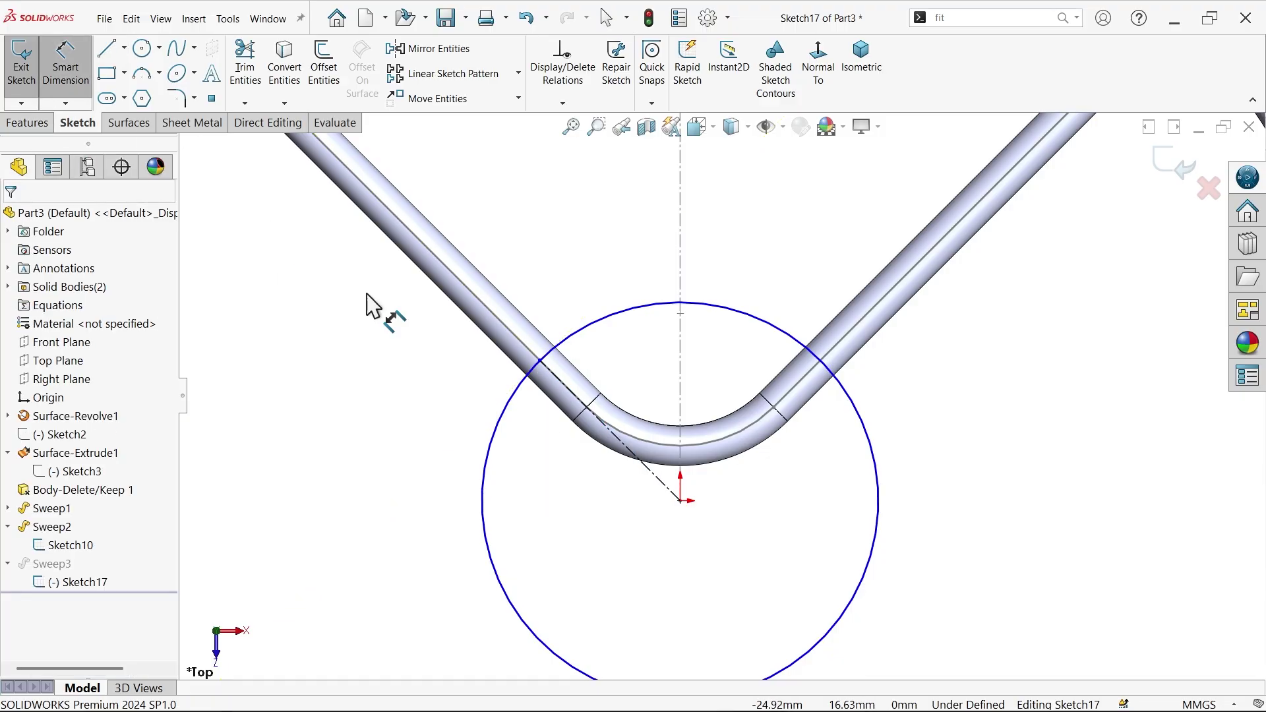
{"action": "left_click", "coordinate": [629, 462]}
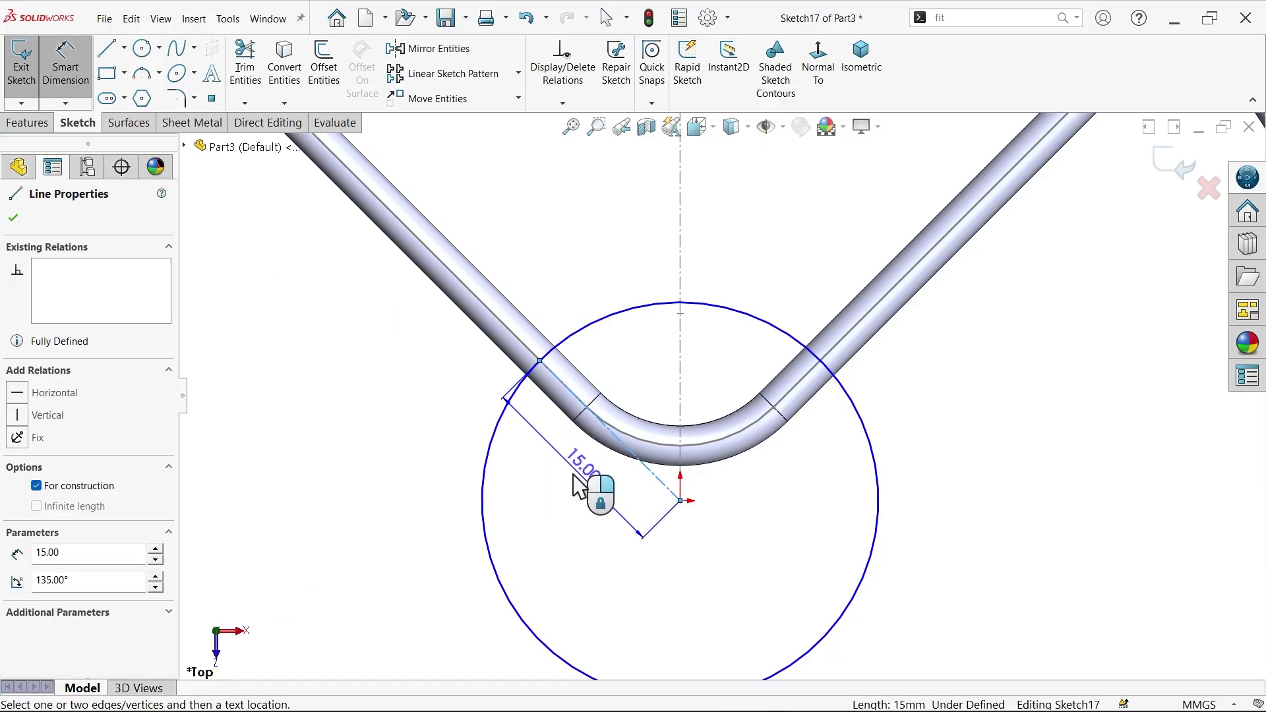
{"action": "left_click", "coordinate": [505, 555]}
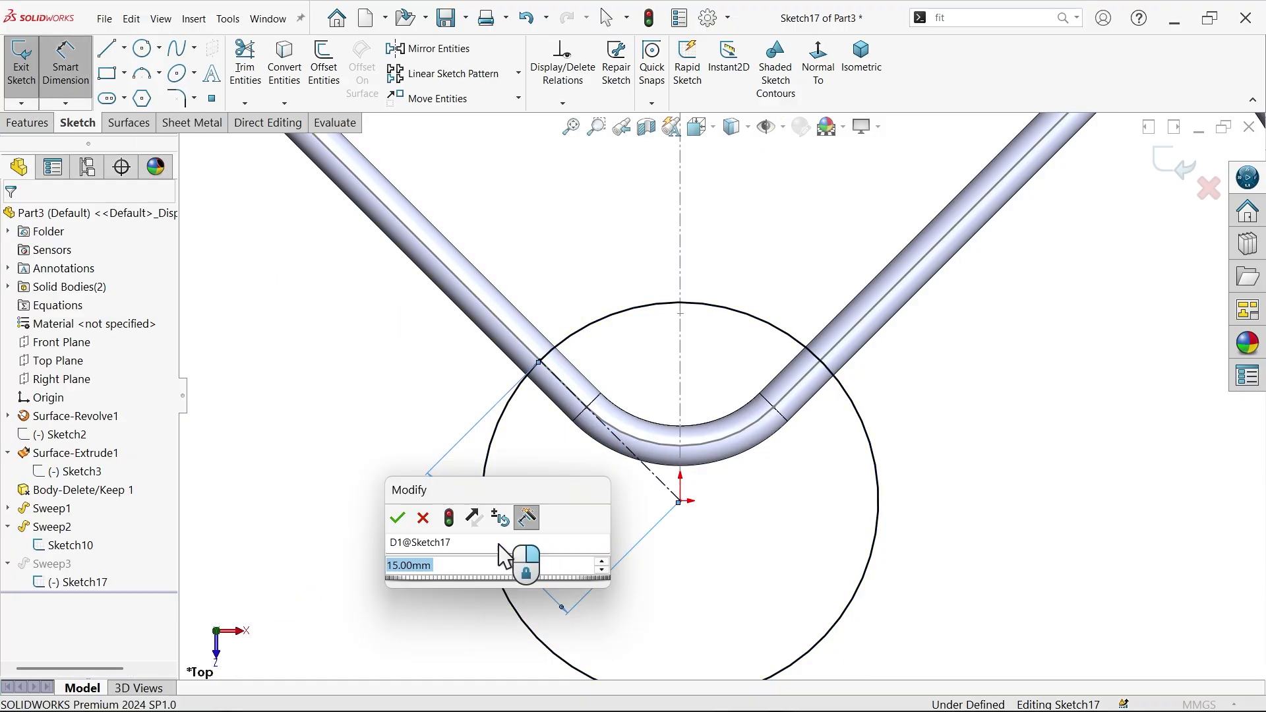
{"action": "left_click", "coordinate": [398, 518]}
{"action": "scroll", "coordinate": [584, 447], "scroll_direction": "up", "scroll_amount": 3}
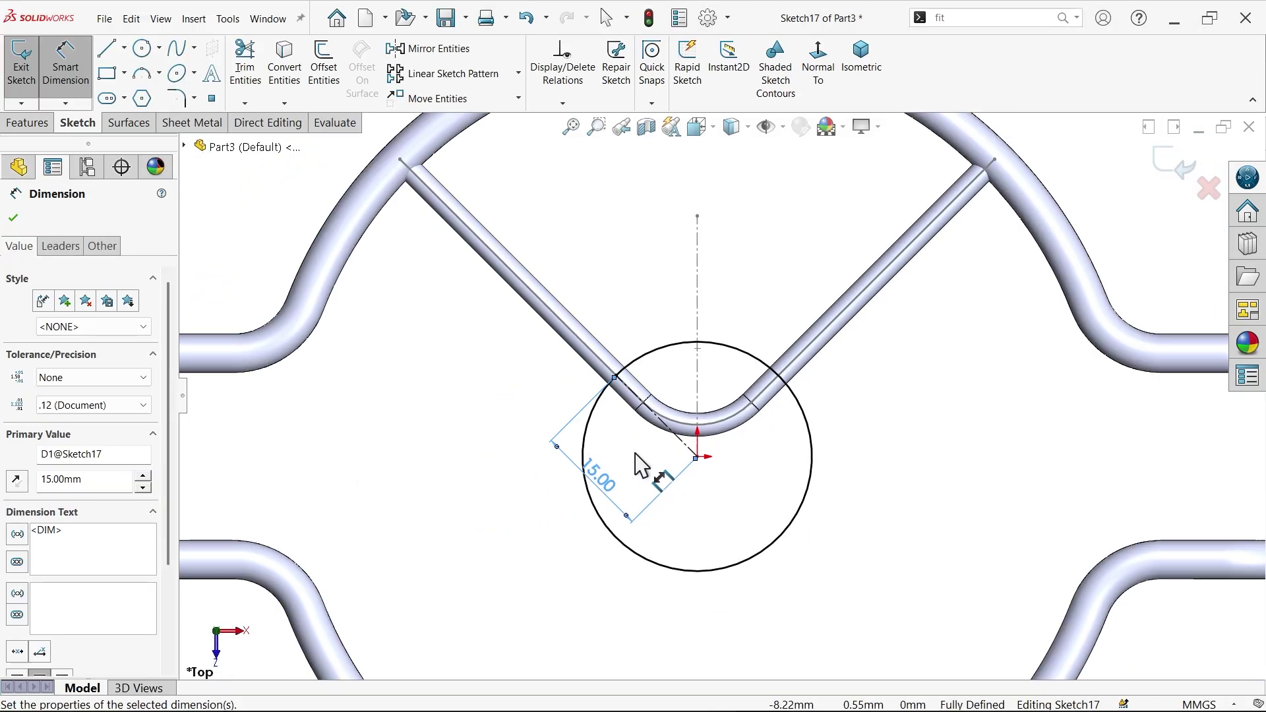
{"action": "left_click", "coordinate": [449, 395]}
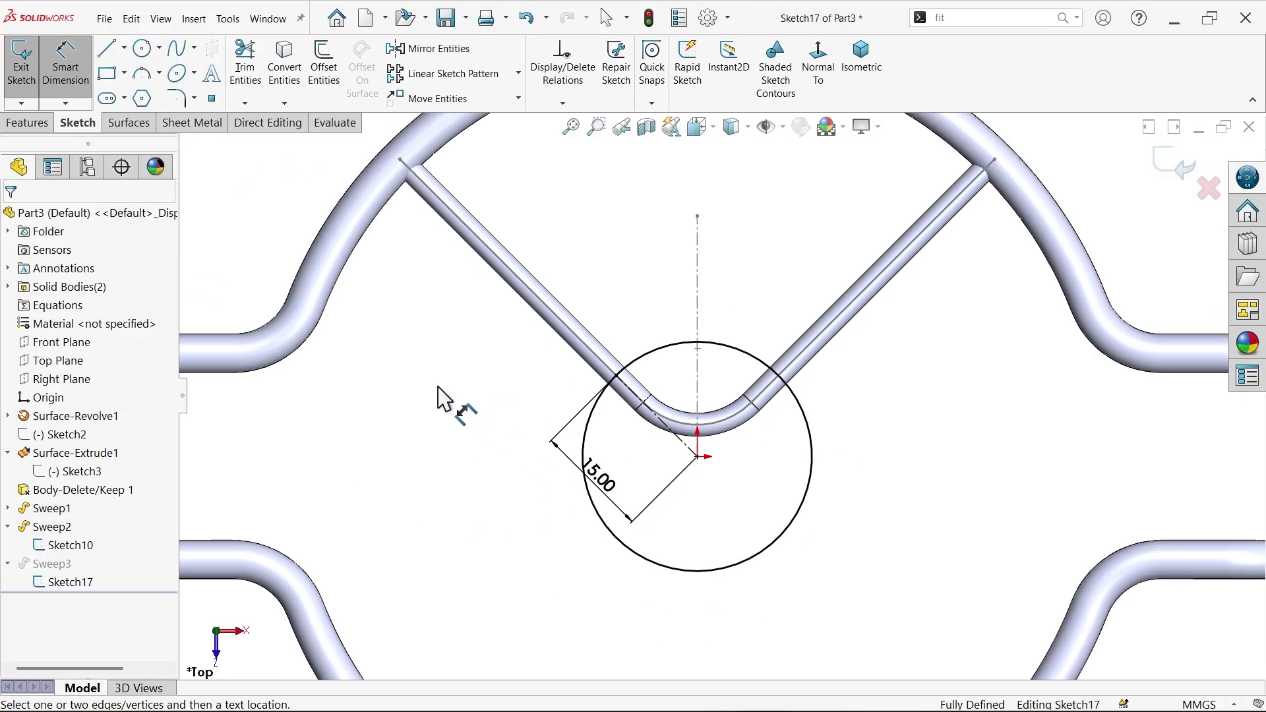
{"action": "left_click", "coordinate": [1166, 177]}
{"action": "scroll", "coordinate": [515, 379], "scroll_direction": "up", "scroll_amount": 2}
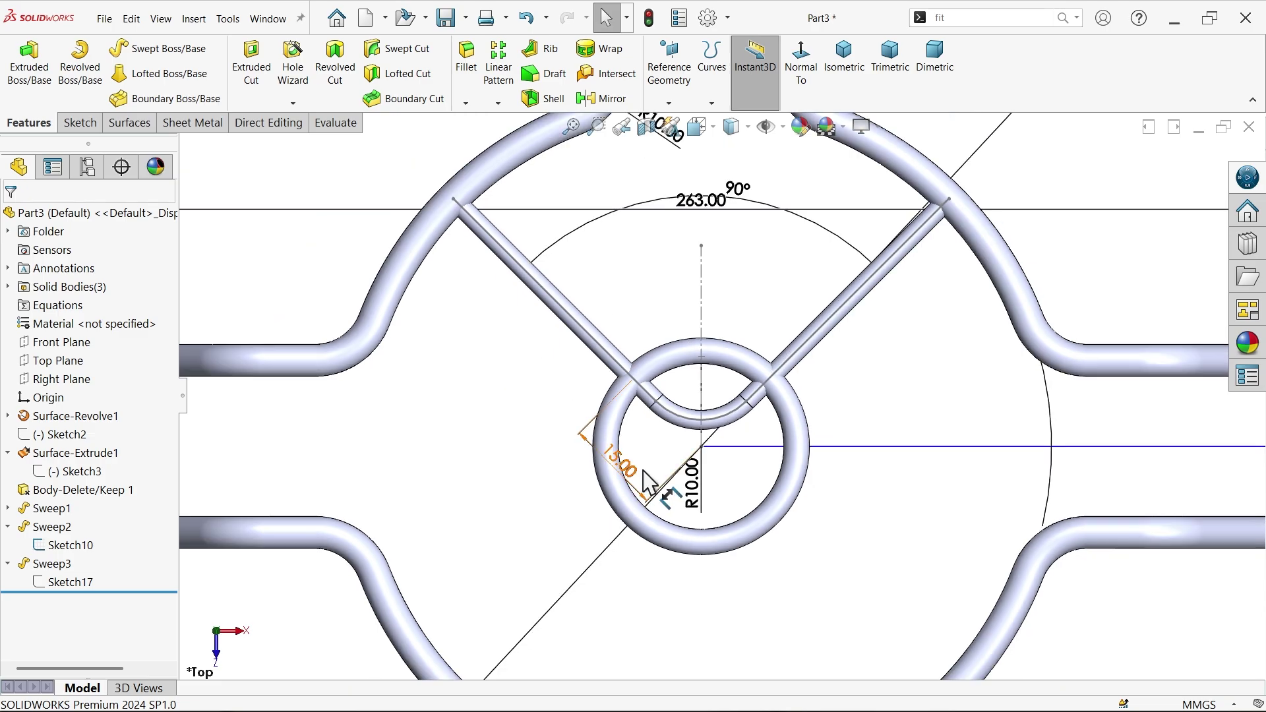
- Pattern the ring sweep linearly along its 15 mm sketch dimension with 10 mm spacing, 4 instances and Vary sketch turned on
{"action": "scroll", "coordinate": [556, 503], "scroll_direction": "up", "scroll_amount": 3}
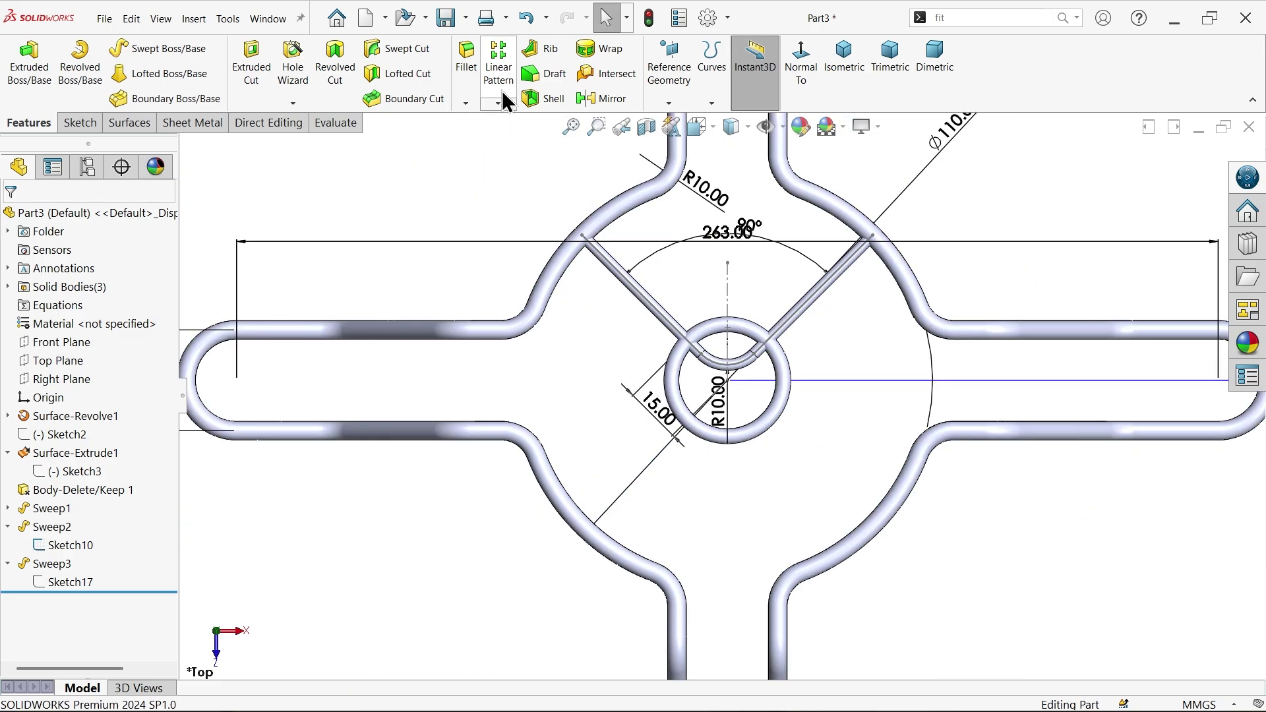
{"action": "left_click", "coordinate": [501, 76]}
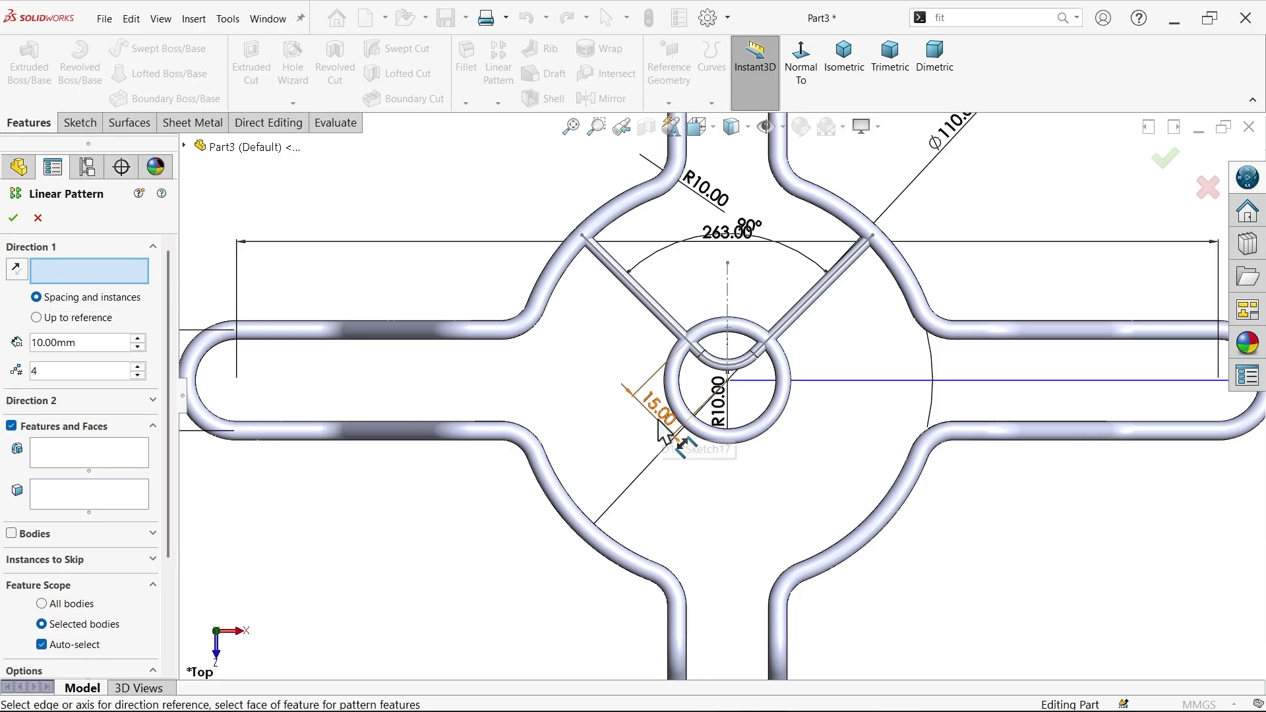
{"action": "left_click", "coordinate": [46, 459]}
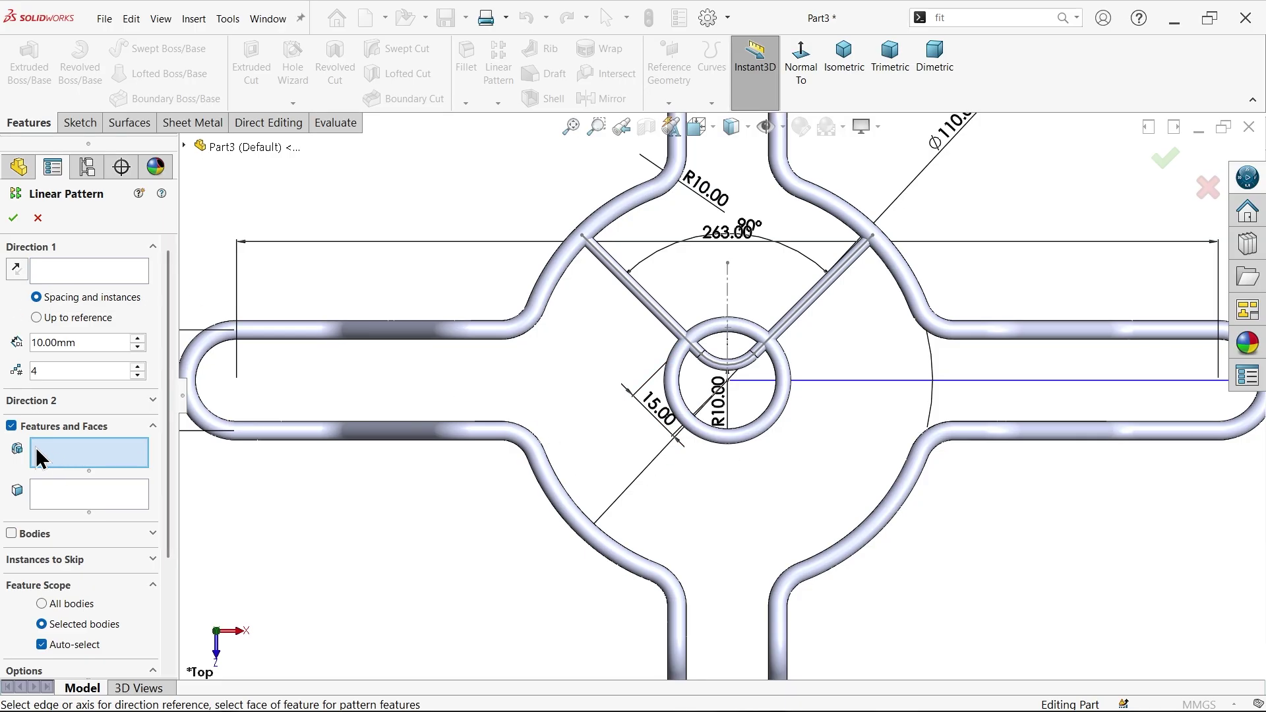
{"action": "left_click", "coordinate": [722, 441]}
{"action": "left_click", "coordinate": [85, 275]}
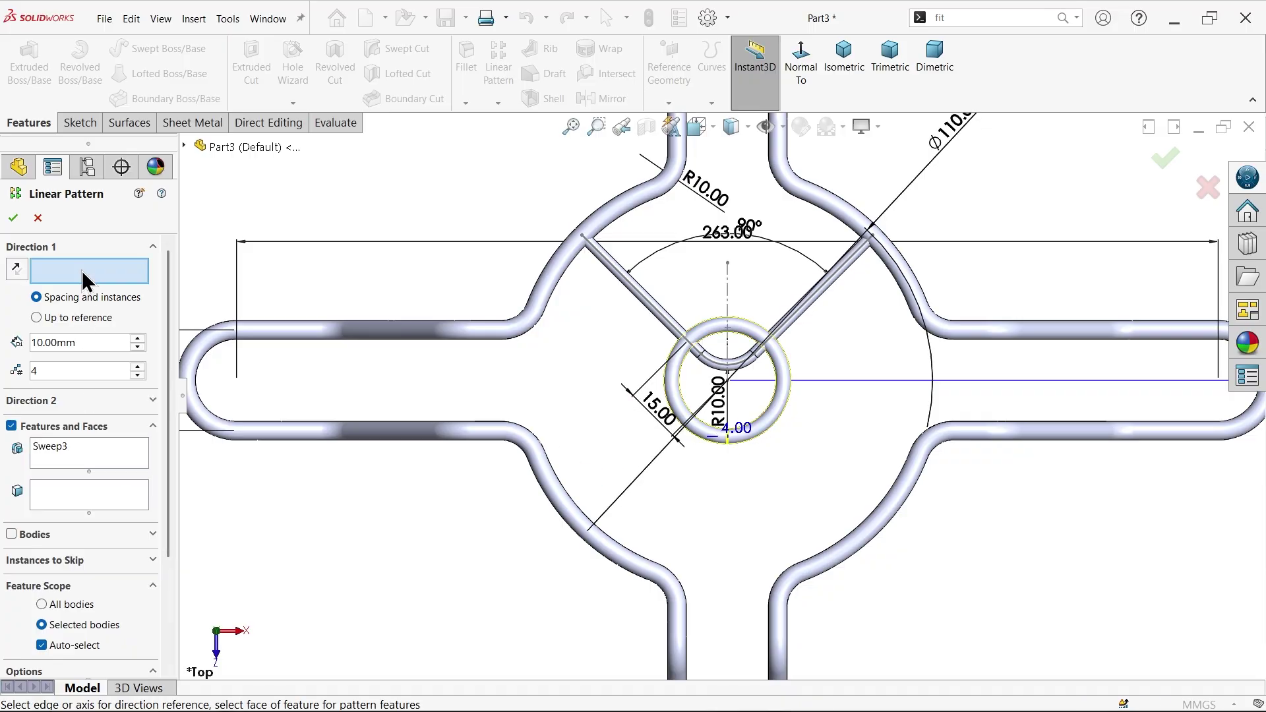
{"action": "left_click", "coordinate": [665, 419]}
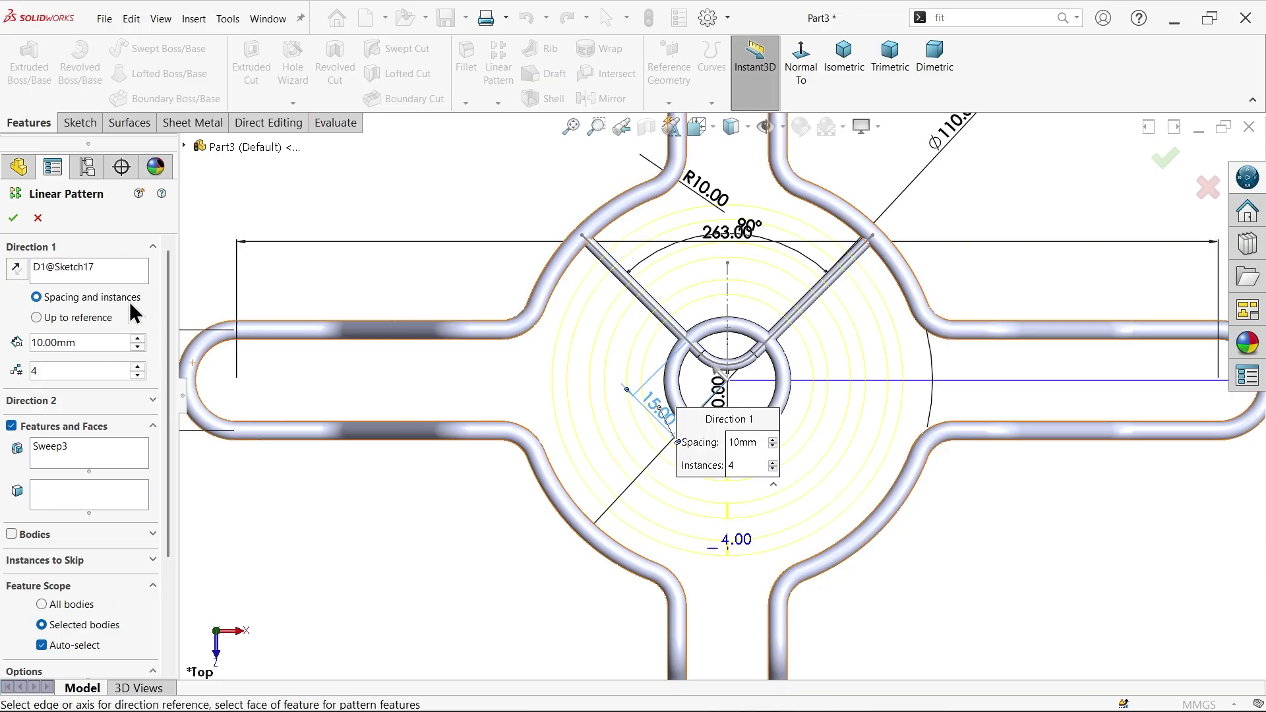
{"action": "left_click_drag", "start_coordinate": [98, 343], "coordinate": [20, 341]}
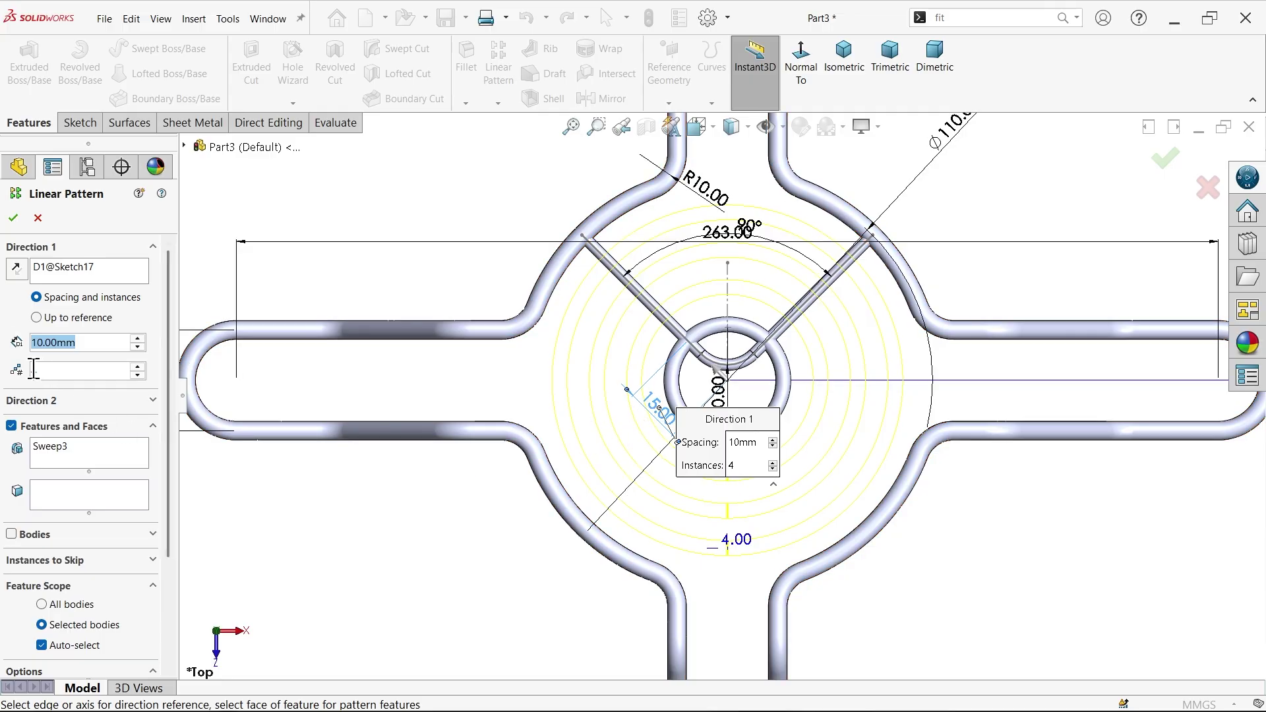
{"action": "left_click_drag", "start_coordinate": [170, 452], "coordinate": [169, 580]}
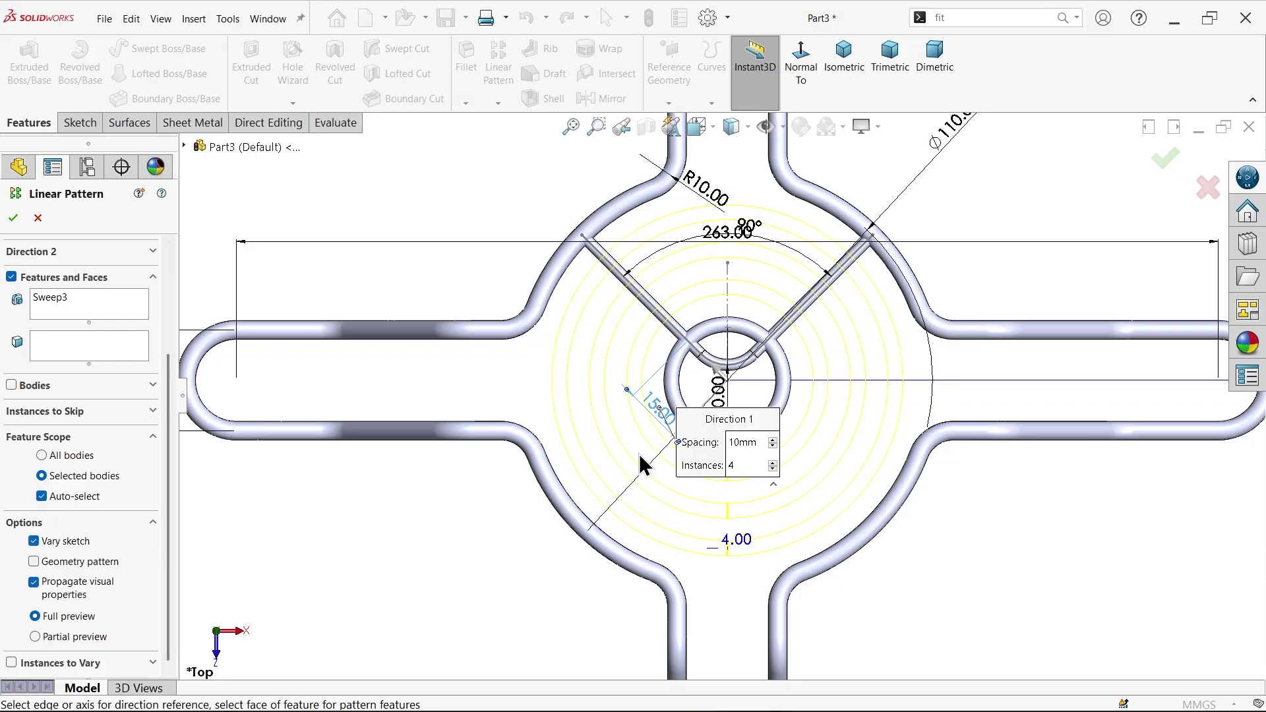
{"action": "left_click", "coordinate": [12, 218]}
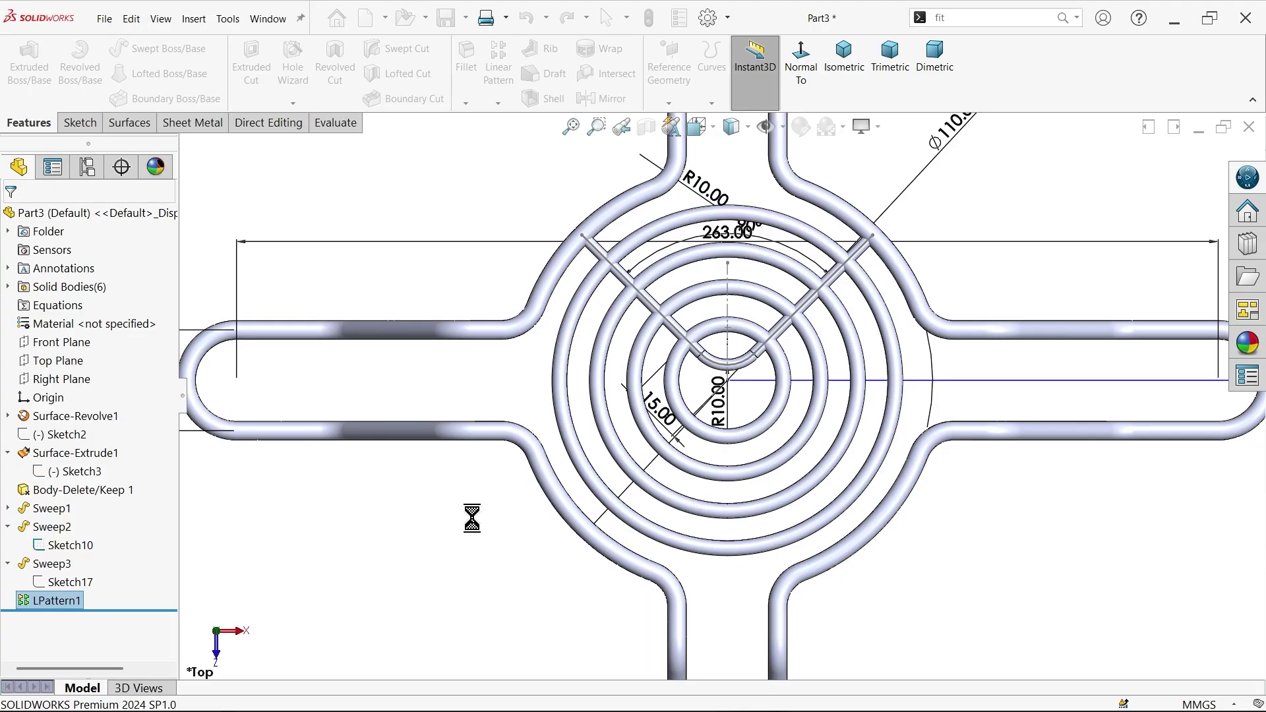
{"action": "left_click", "coordinate": [476, 530]}
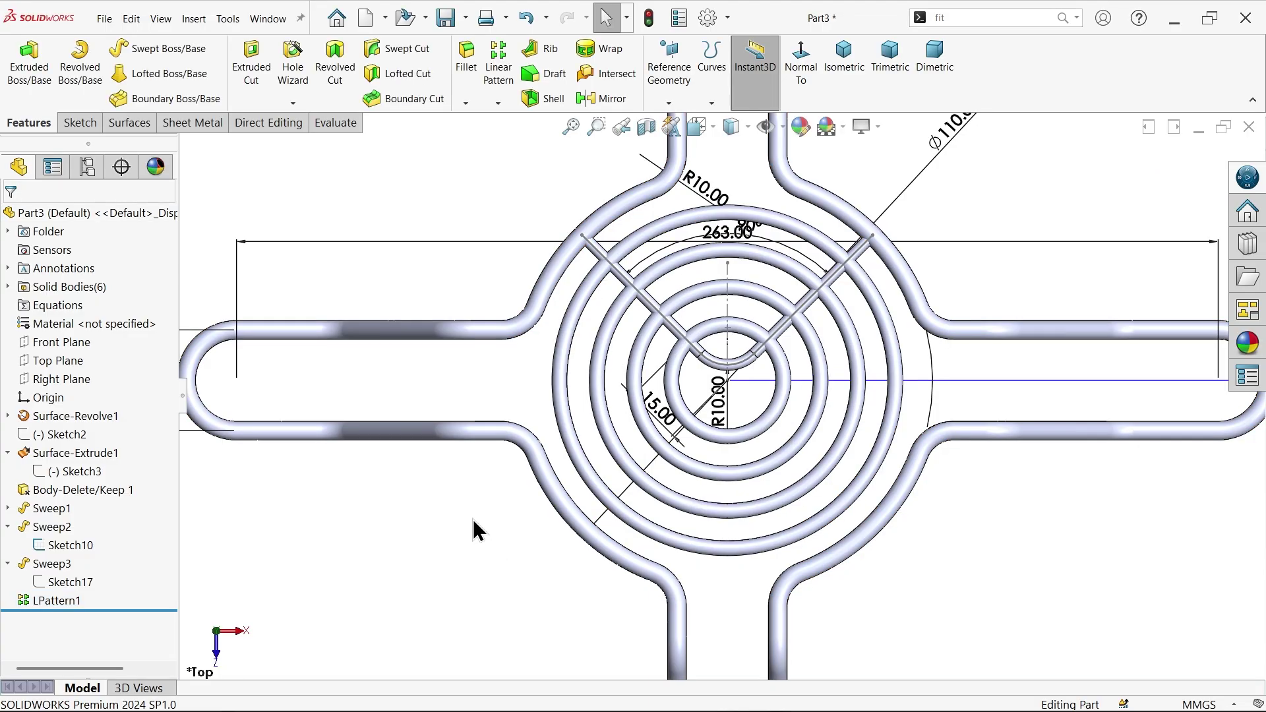
- Hide Sketch10, the V-shaped wire's path sketch, and turn off the display of all feature dimensions
{"action": "middle_click_drag", "start_coordinate": [475, 528], "coordinate": [601, 409]}
{"action": "scroll", "coordinate": [602, 409], "scroll_direction": "down", "scroll_amount": 3}
{"action": "left_click", "coordinate": [759, 349]}
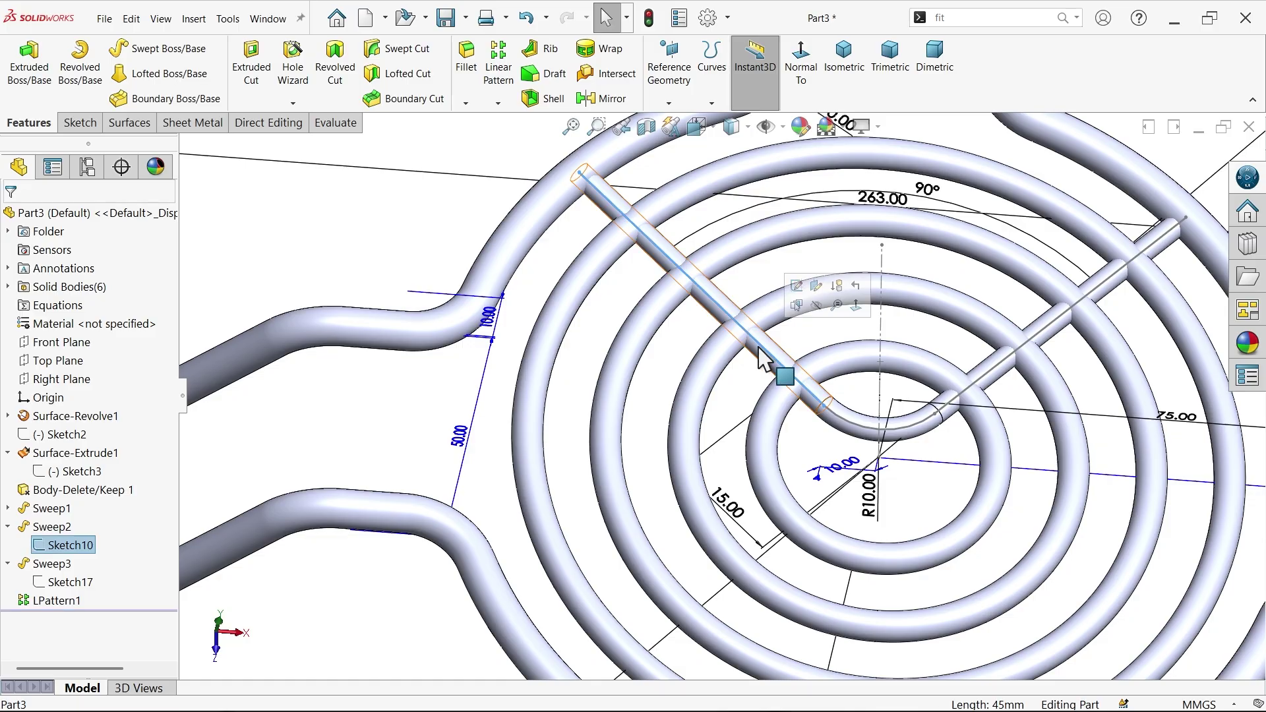
{"action": "left_click", "coordinate": [816, 305]}
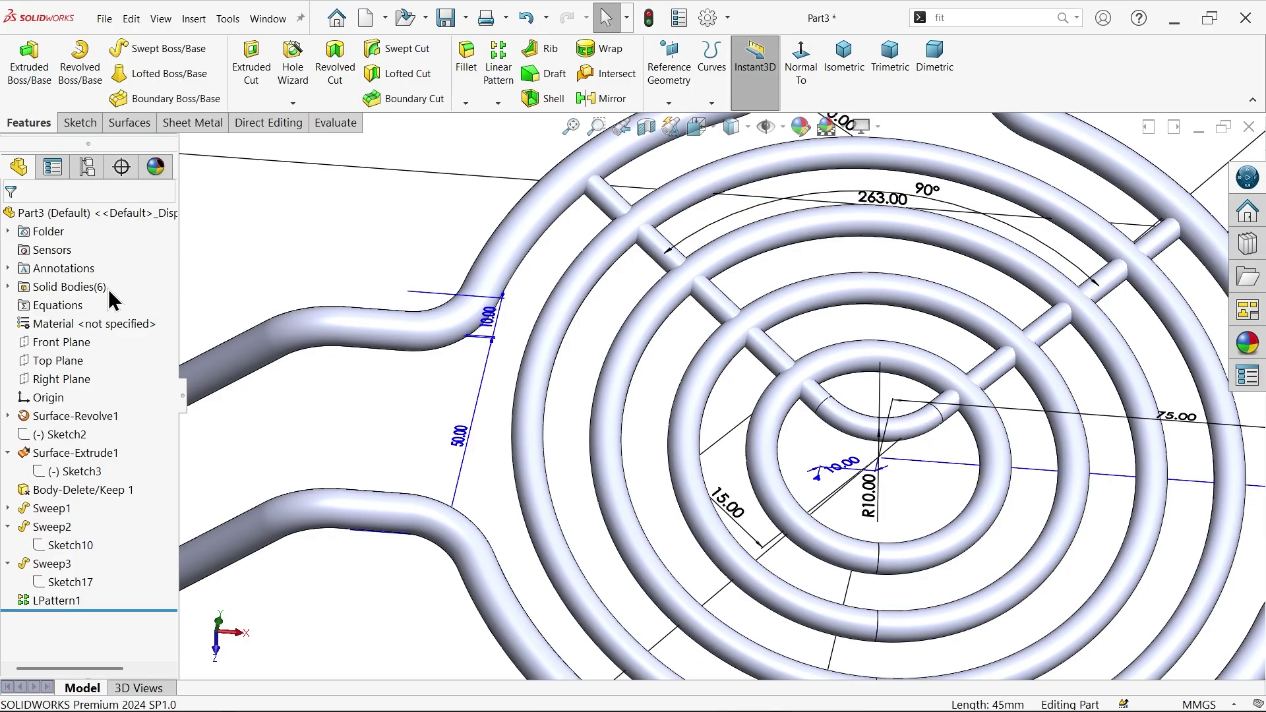
{"action": "right_click", "coordinate": [81, 268]}
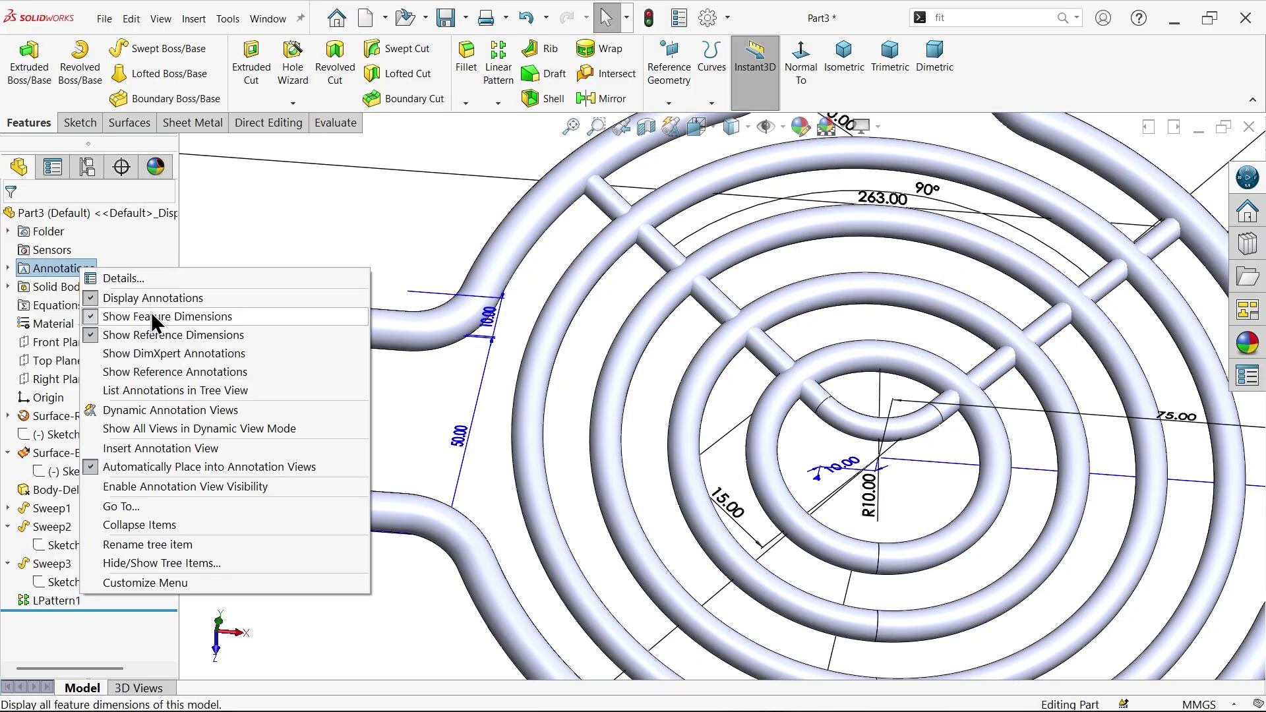
{"action": "left_click", "coordinate": [137, 319]}
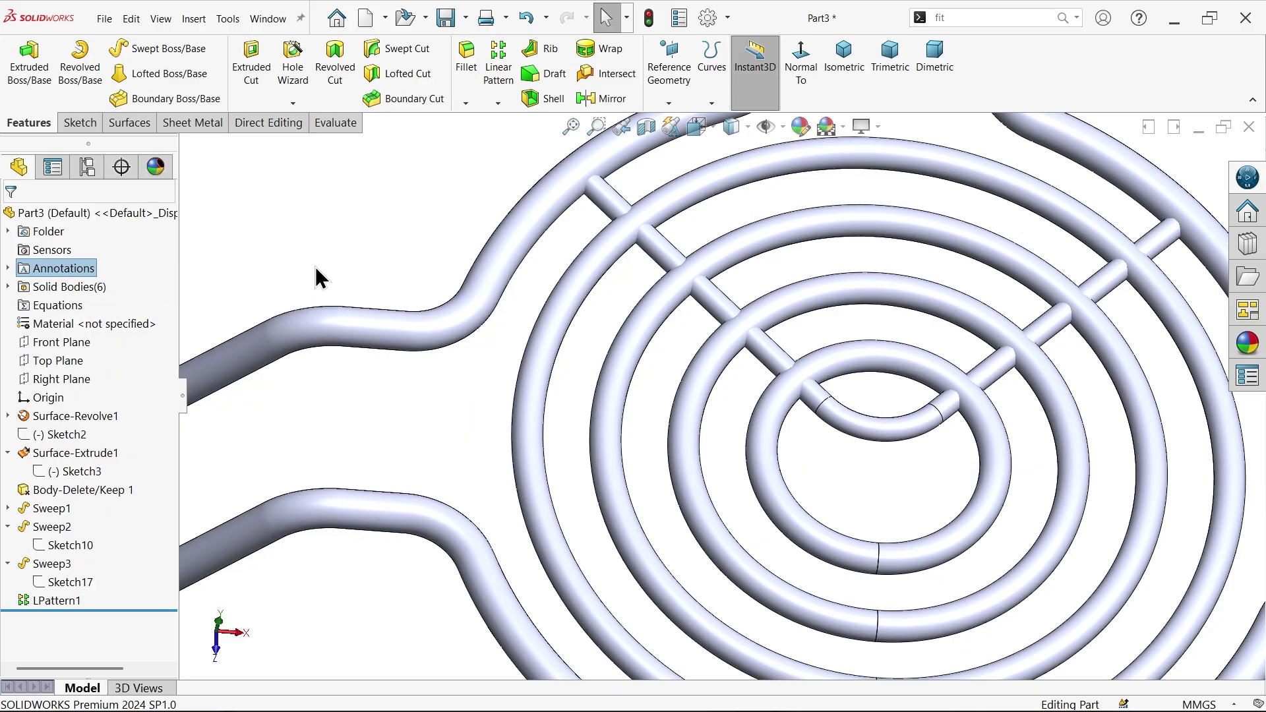
- Color the whole part golden yellow with RGB values 255, 174, 0
{"action": "scroll", "coordinate": [568, 313], "scroll_direction": "up", "scroll_amount": 3}
{"action": "middle_click_drag", "start_coordinate": [683, 405], "coordinate": [806, 191]}
{"action": "left_click", "coordinate": [845, 64]}
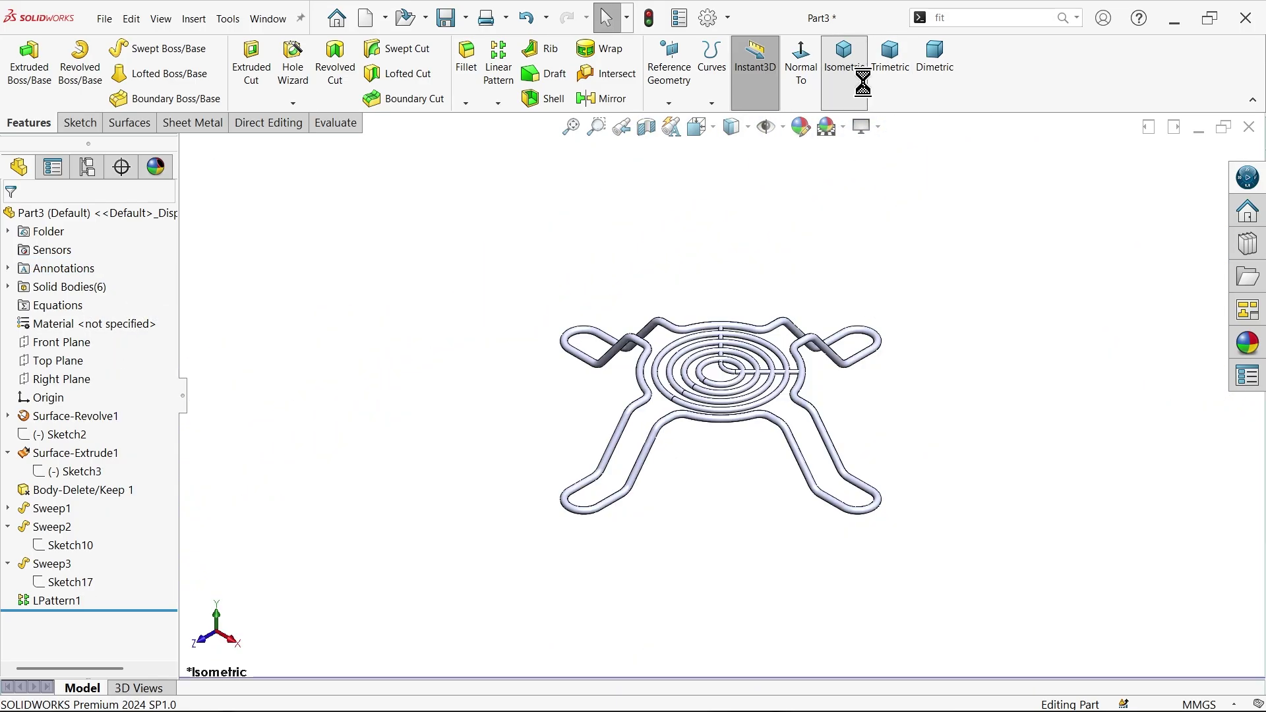
{"action": "key", "text": "f"}
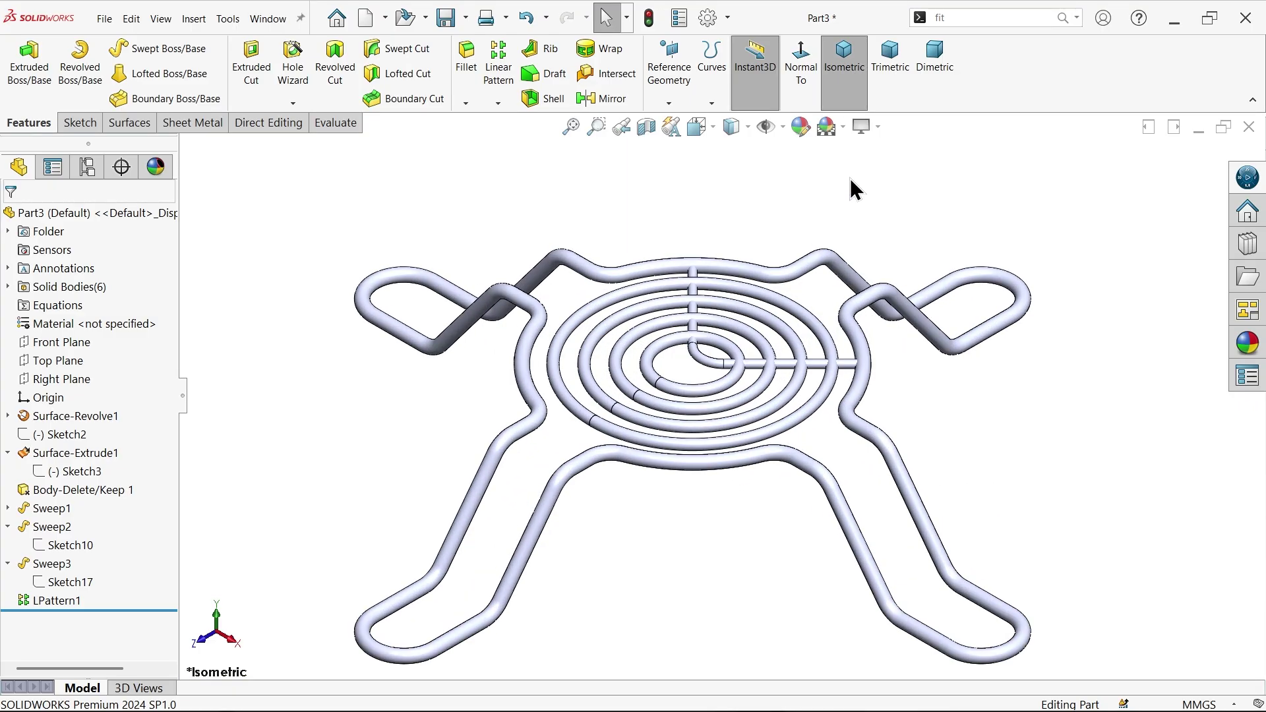
{"action": "left_click", "coordinate": [799, 128]}
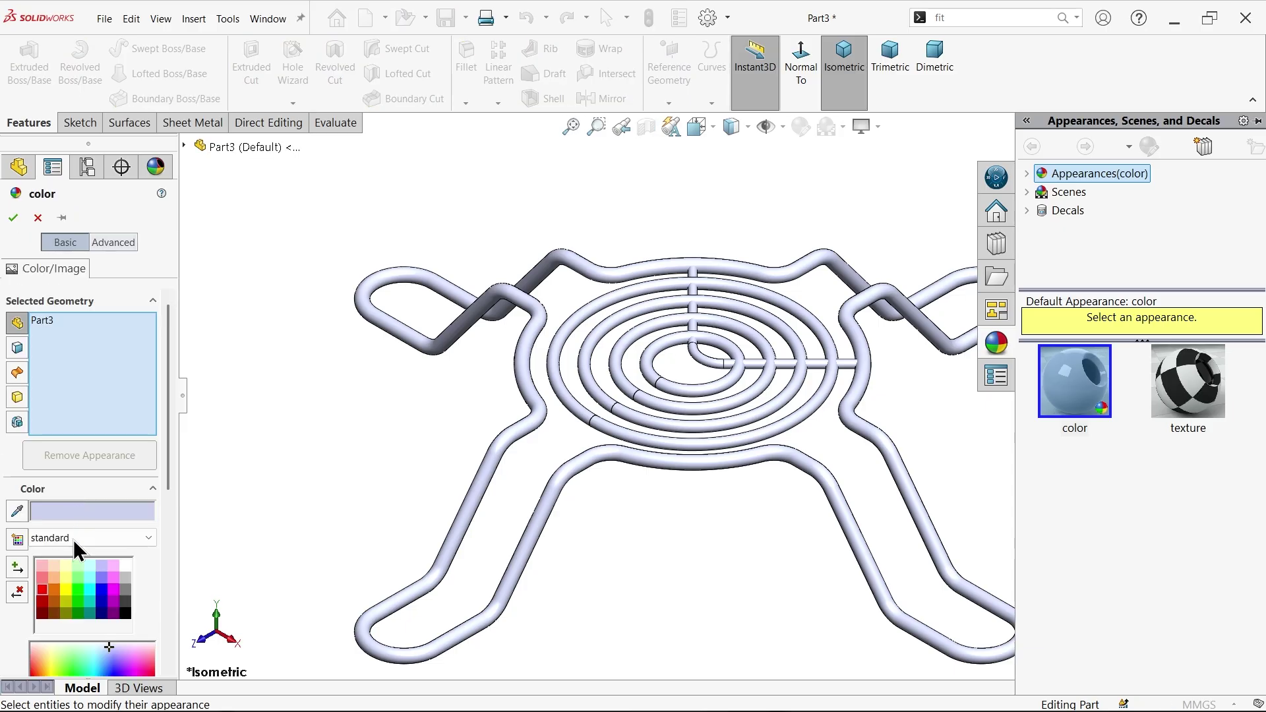
{"action": "left_click", "coordinate": [66, 590]}
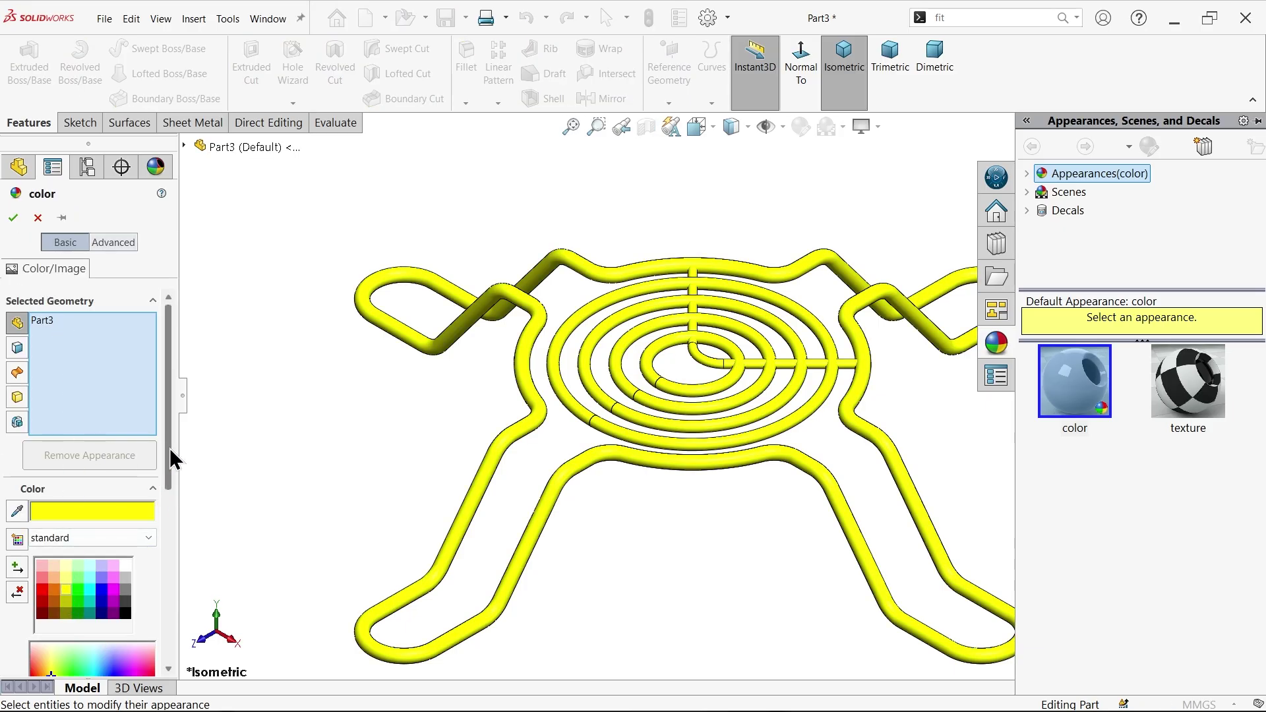
{"action": "left_click_drag", "start_coordinate": [169, 449], "coordinate": [178, 576]}
{"action": "left_click", "coordinate": [116, 509]}
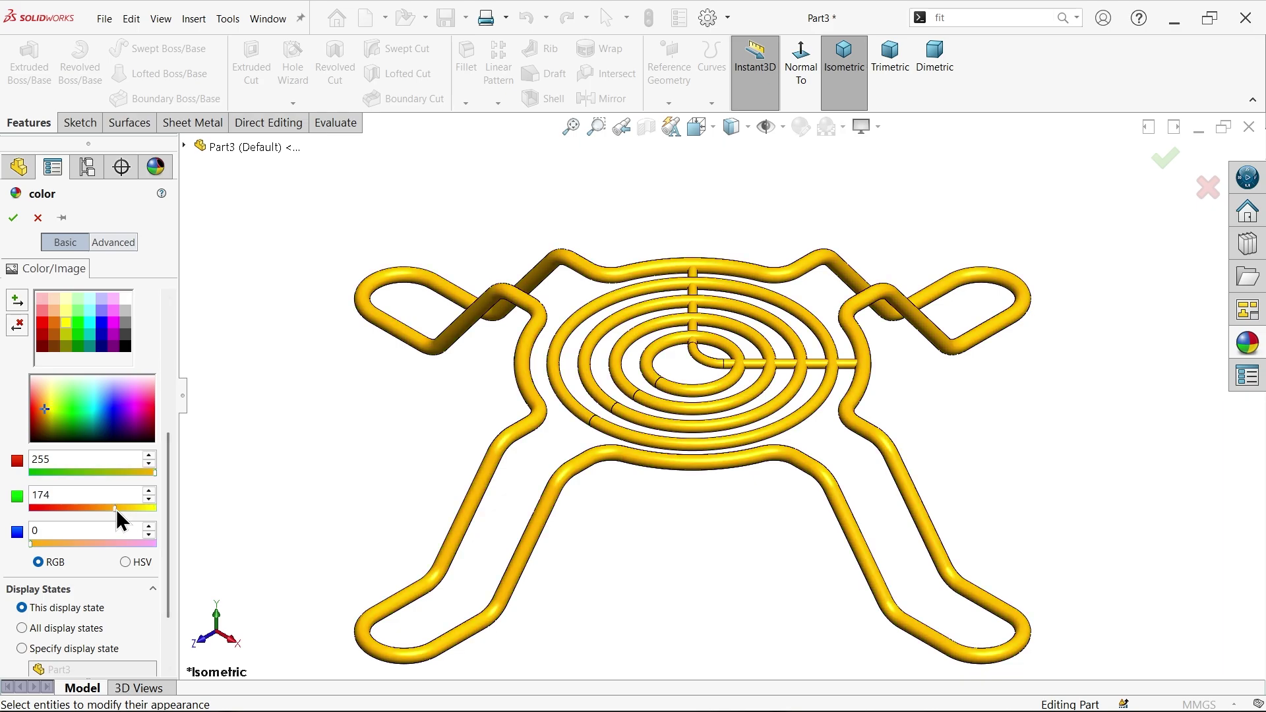
{"action": "left_click", "coordinate": [12, 218]}
- Turn on RealView Graphics for the model display
{"action": "scroll", "coordinate": [745, 342], "scroll_direction": "down", "scroll_amount": 2}
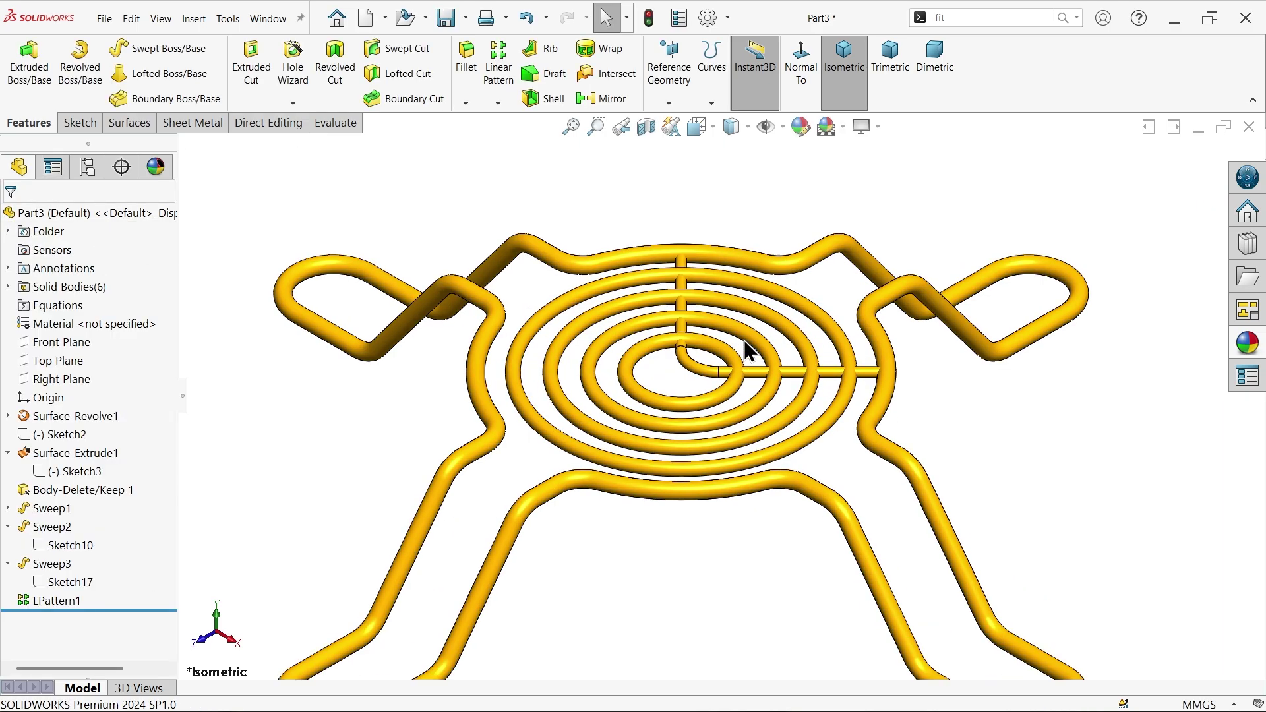
{"action": "scroll", "coordinate": [731, 360], "scroll_direction": "down", "scroll_amount": 2}
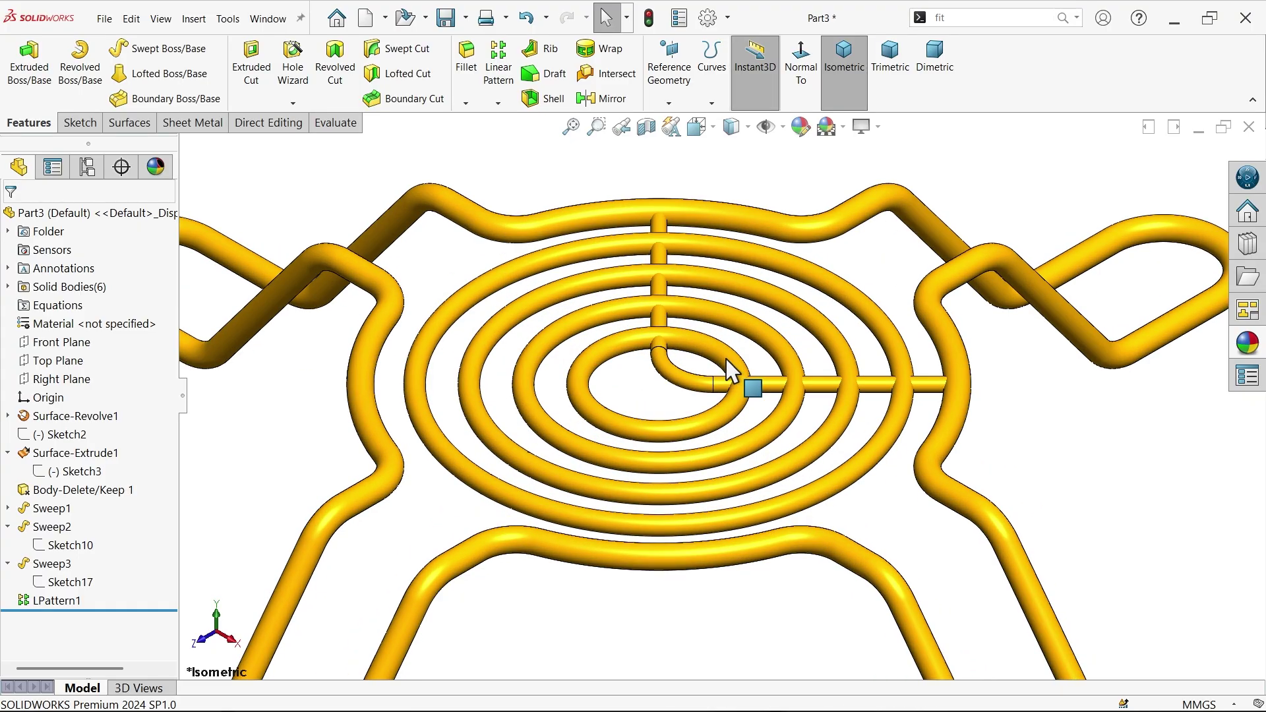
{"action": "left_click", "coordinate": [881, 127]}
{"action": "left_click", "coordinate": [881, 152]}
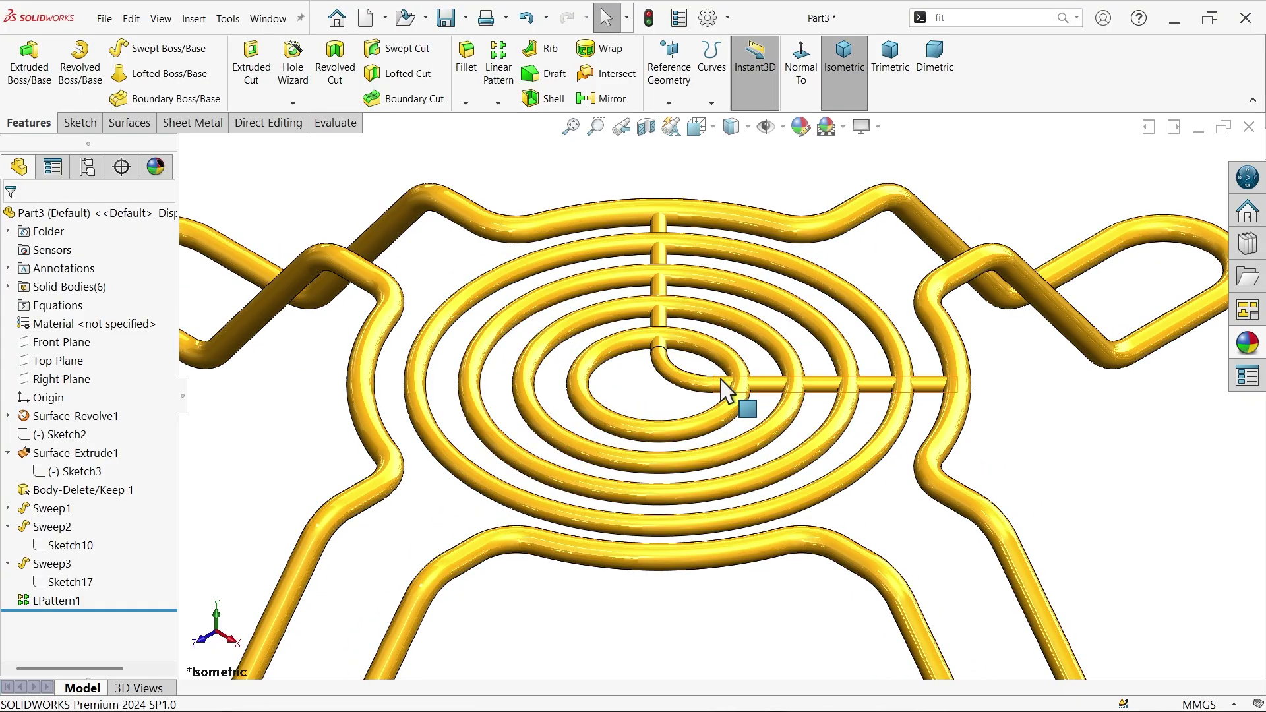
- Move the V-shaped wire body (Sweep2) 3.5 mm along the reversed Y direction, below the rings, without making a copy
{"action": "scroll", "coordinate": [676, 381], "scroll_direction": "down", "scroll_amount": 3}
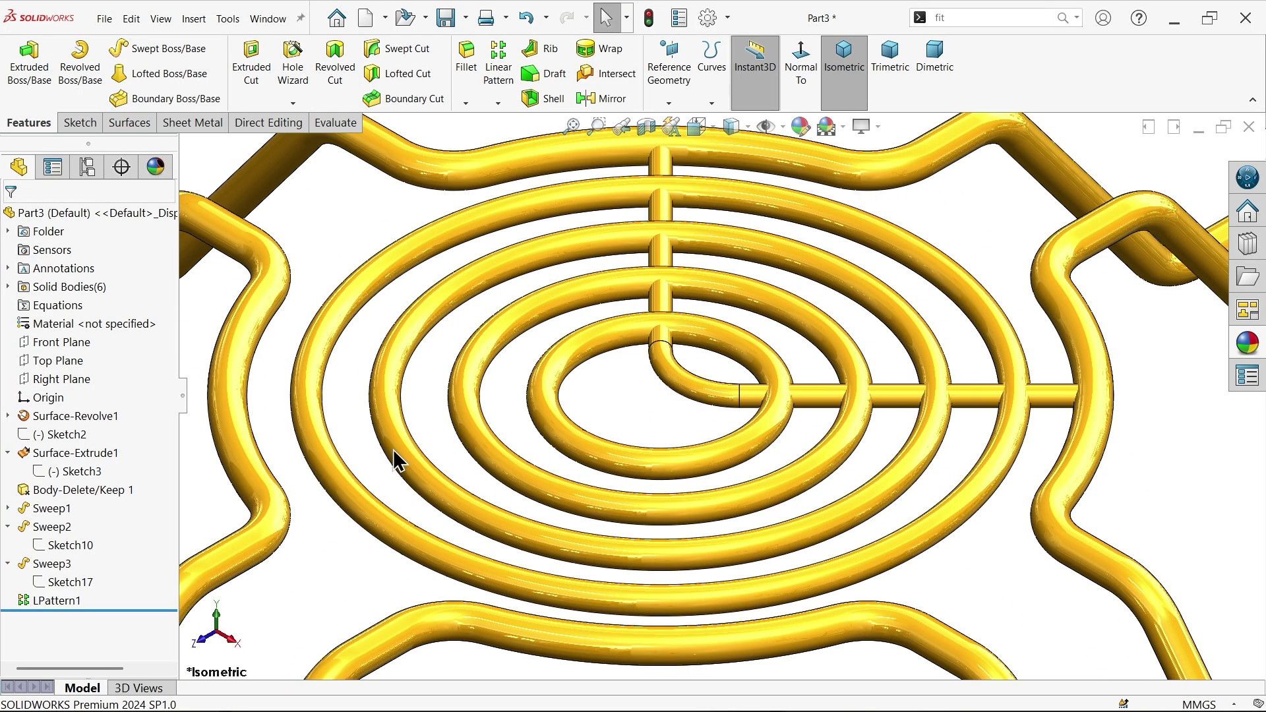
{"action": "left_click", "coordinate": [263, 124]}
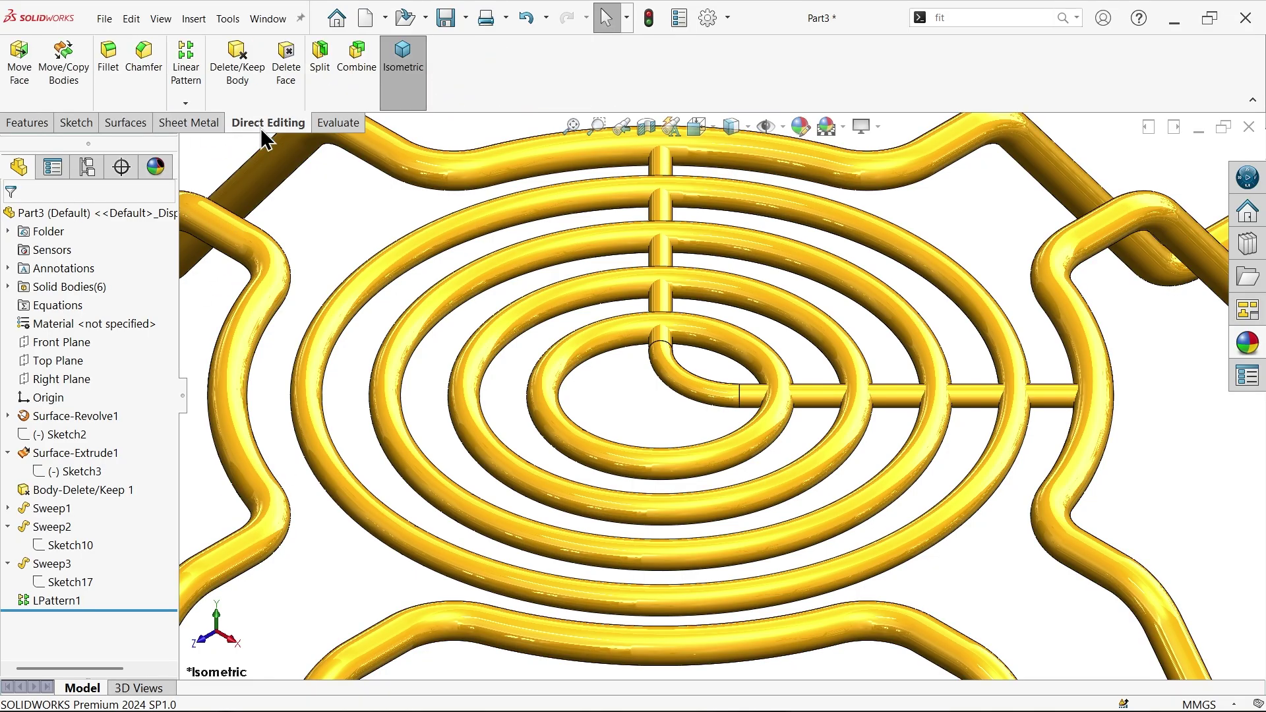
{"action": "left_click", "coordinate": [69, 70]}
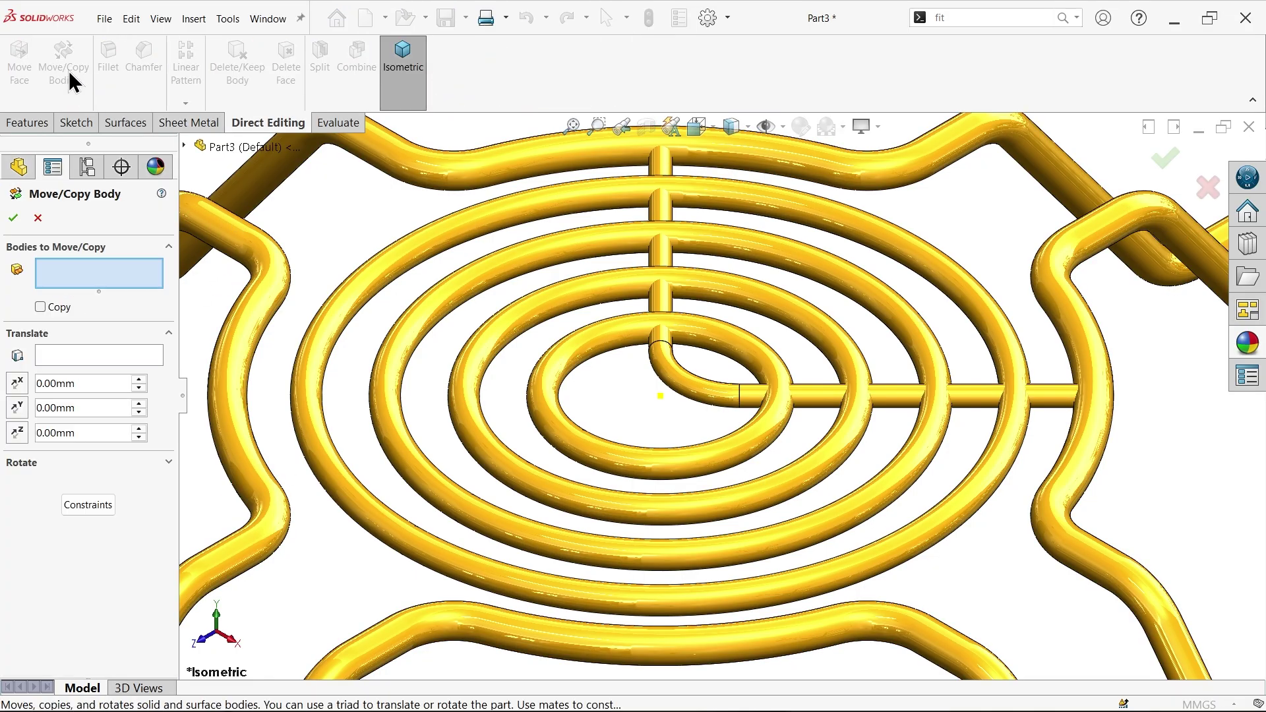
{"action": "left_click", "coordinate": [676, 377]}
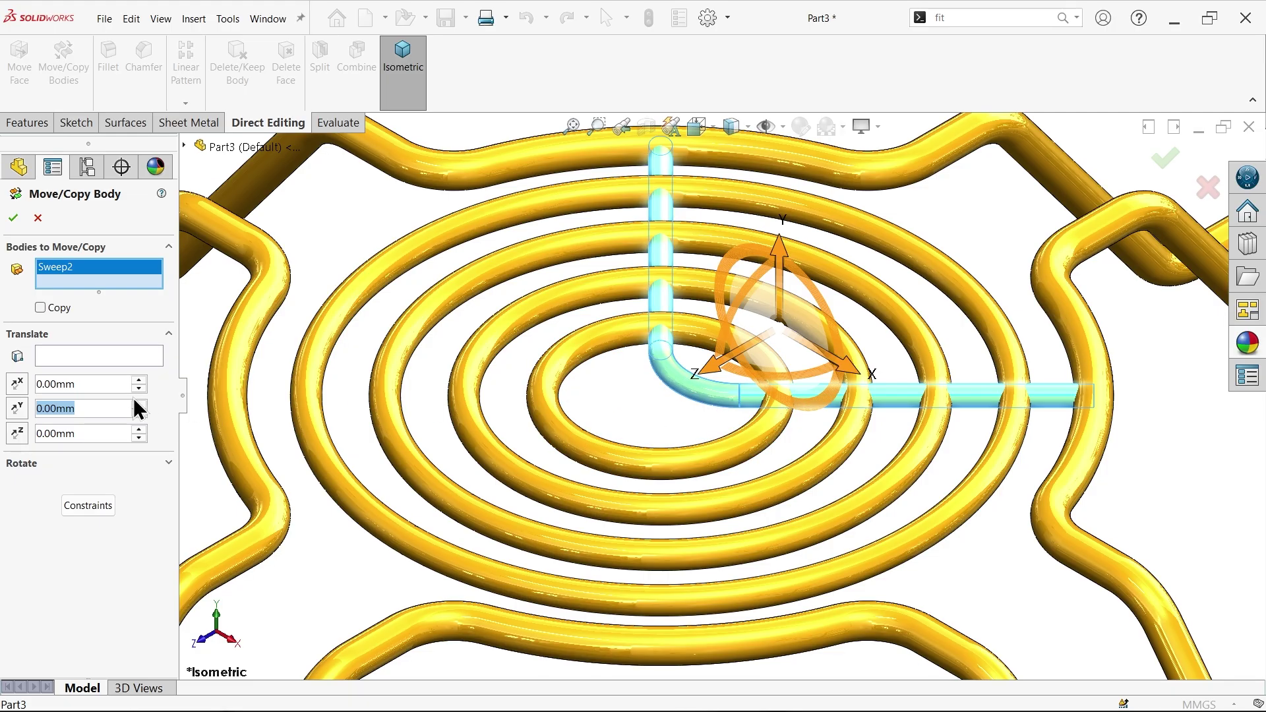
{"action": "type", "text": "3.5"}
{"action": "key", "text": "Return"}
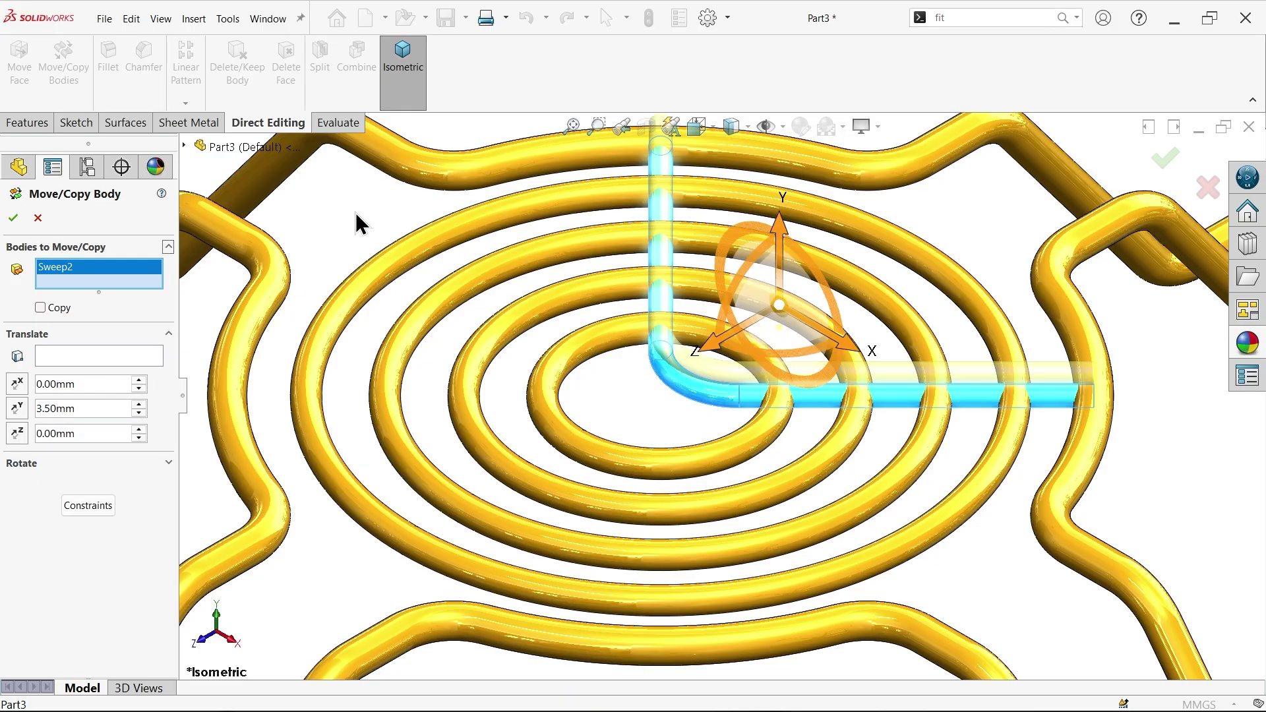
{"action": "middle_click_drag", "start_coordinate": [565, 331], "coordinate": [645, 358]}
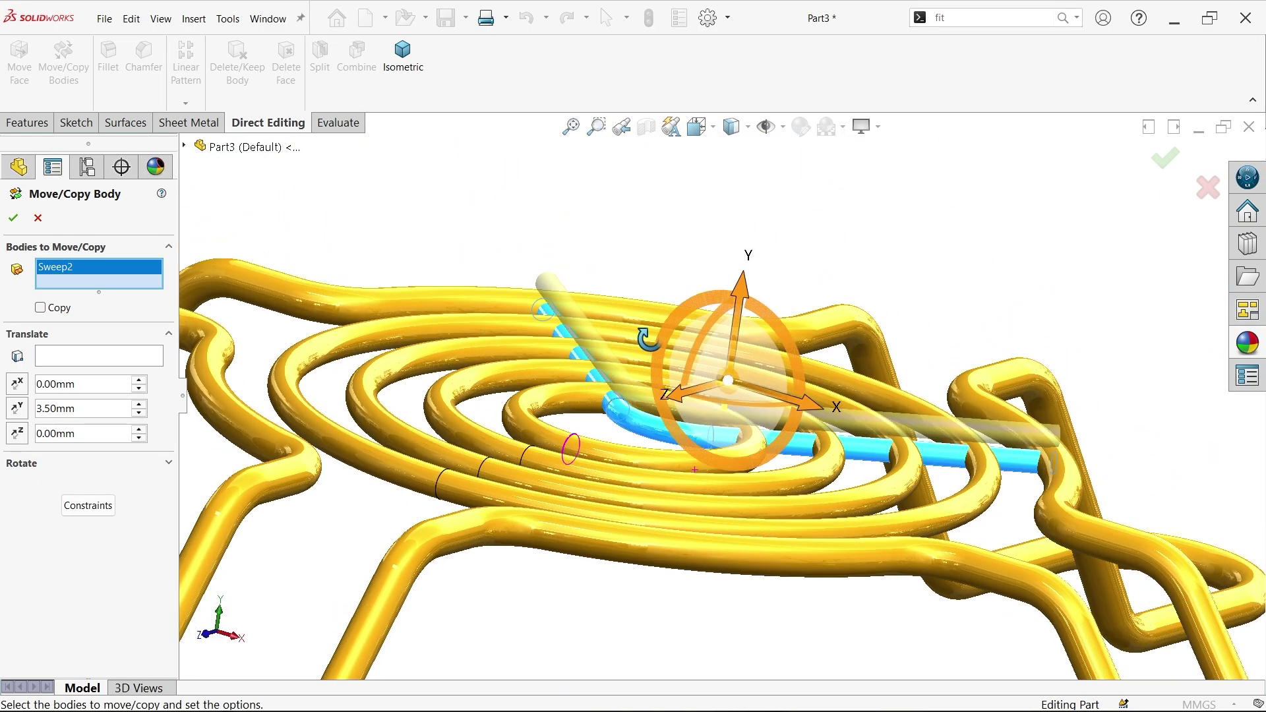
{"action": "scroll", "coordinate": [659, 421], "scroll_direction": "down", "scroll_amount": 5}
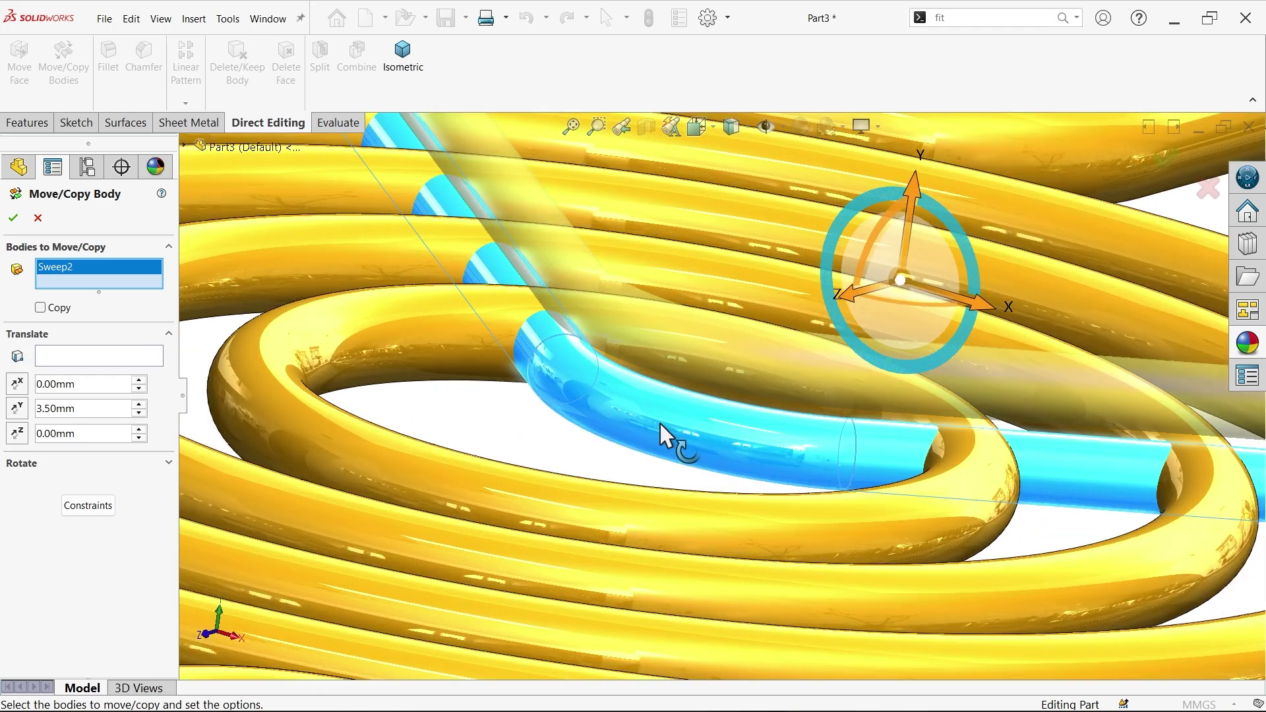
{"action": "left_click", "coordinate": [16, 408]}
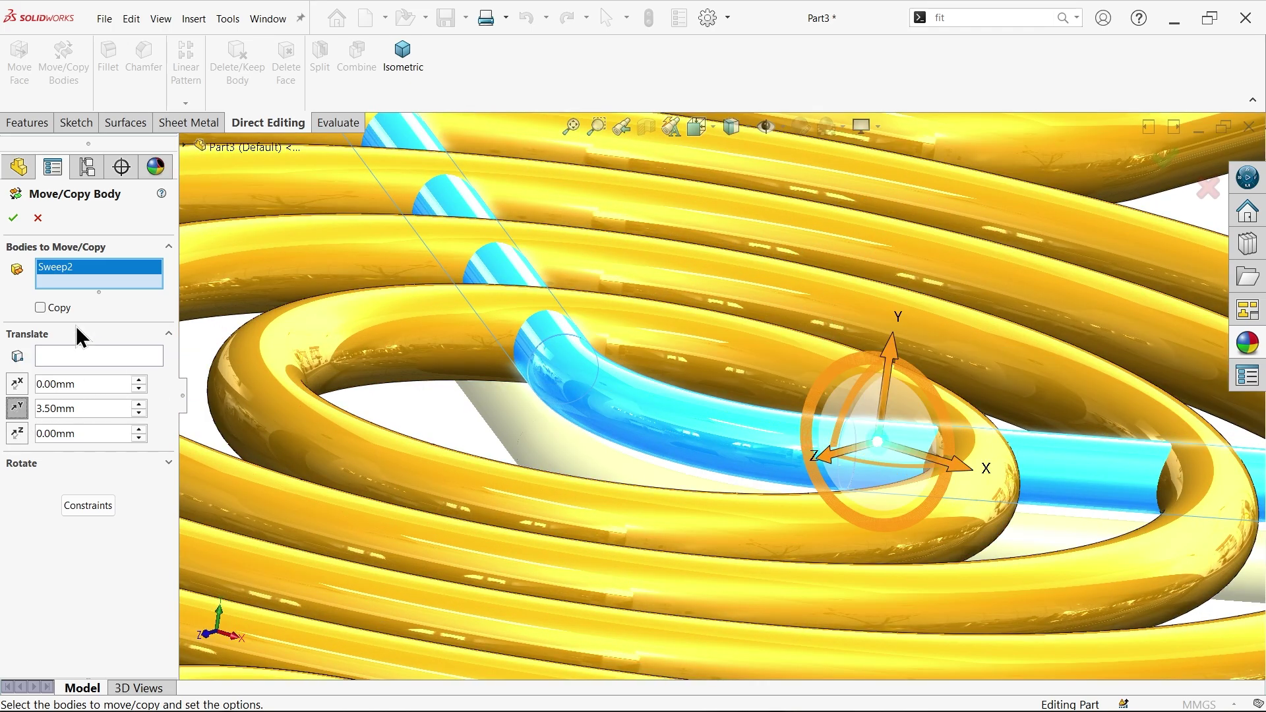
{"action": "left_click", "coordinate": [13, 218]}
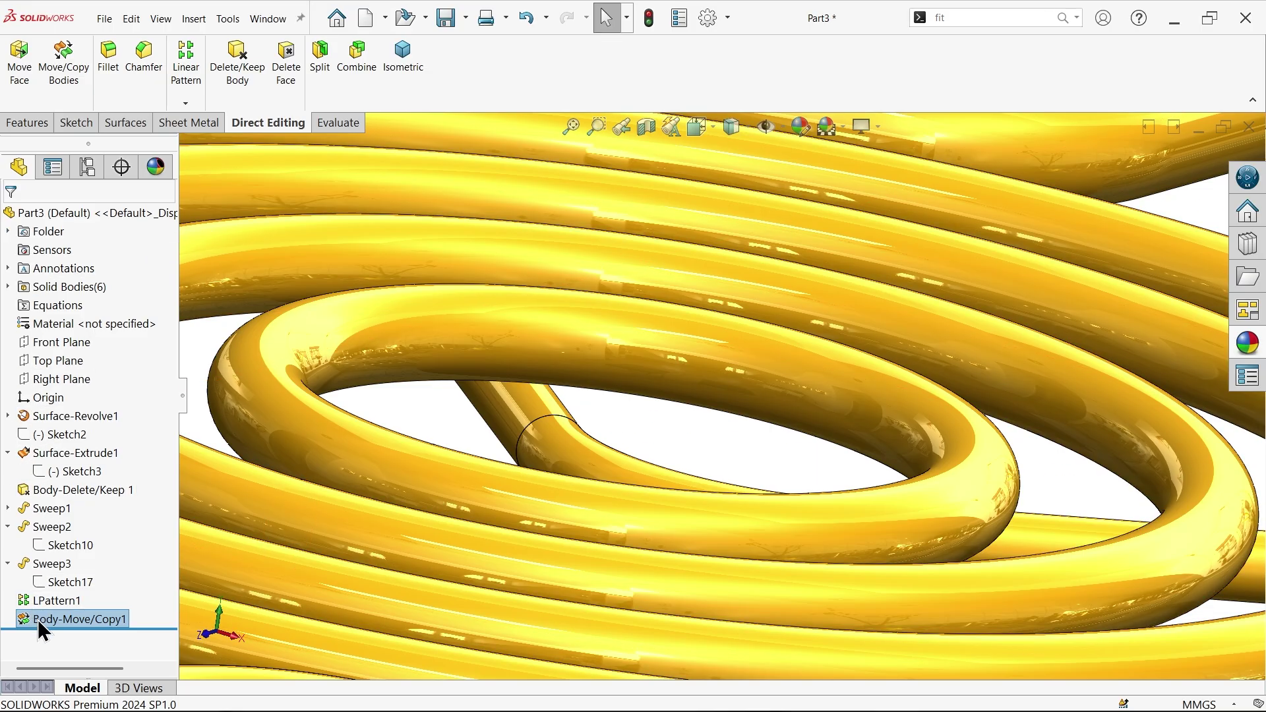
- Apply a red color to the moved V-shaped wire, assigning it to the body rather than the move feature
{"action": "left_click", "coordinate": [801, 126]}
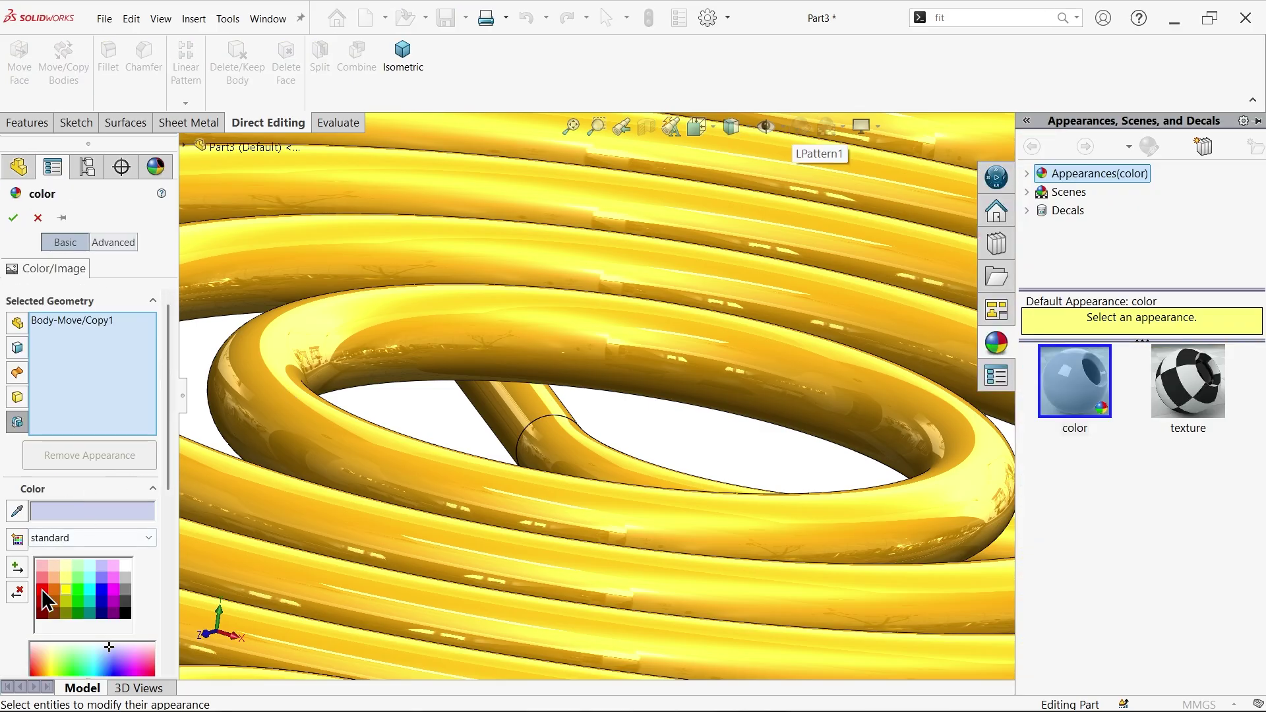
{"action": "left_click", "coordinate": [42, 590]}
{"action": "right_click", "coordinate": [100, 363]}
{"action": "left_click", "coordinate": [131, 366]}
{"action": "left_click", "coordinate": [18, 482]}
{"action": "left_click", "coordinate": [512, 407]}
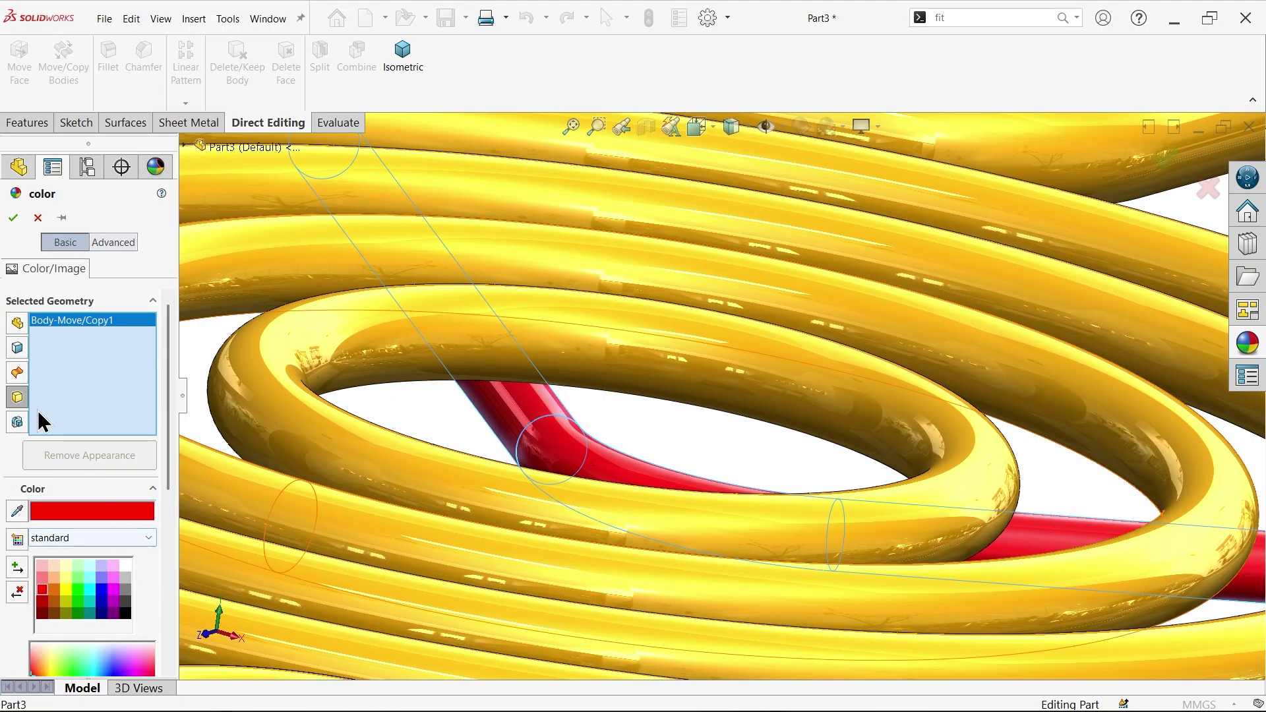
{"action": "left_click", "coordinate": [13, 217]}
- Mirror the red V-shaped wire body about the Front Plane with Merge solids off and visual properties propagated
{"action": "key", "text": "ctrl+5"}
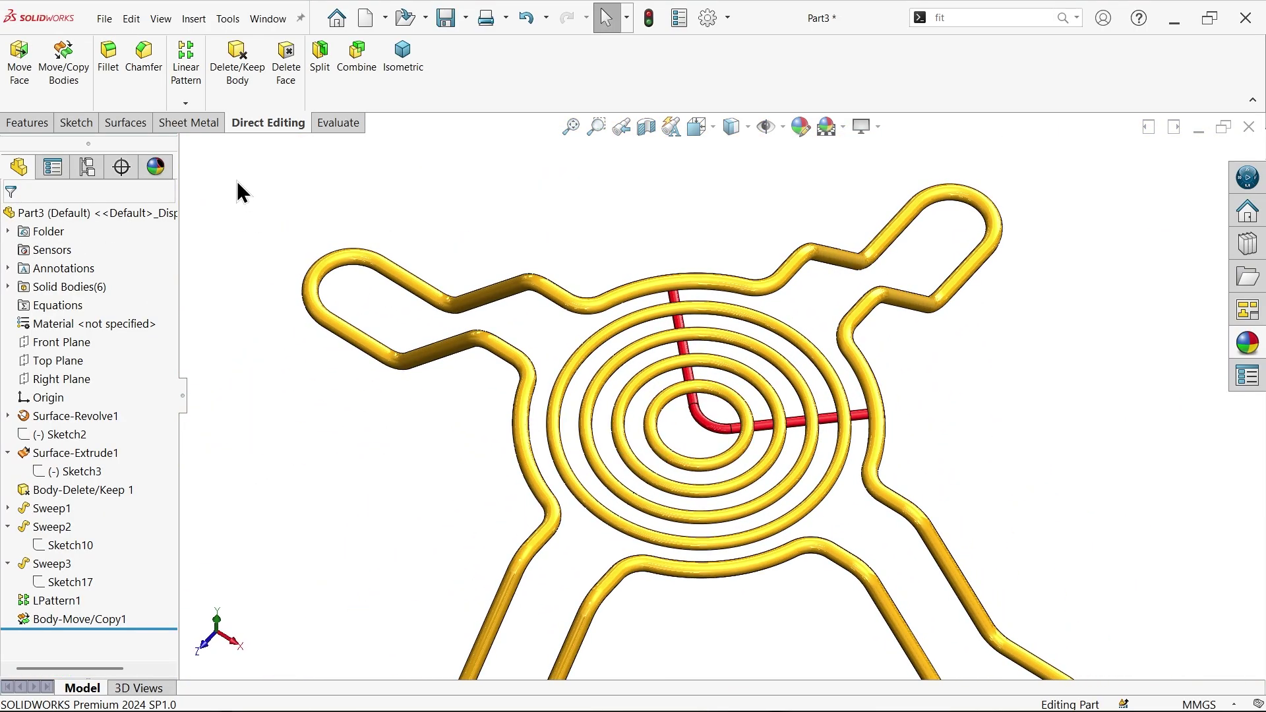
{"action": "left_click", "coordinate": [26, 121]}
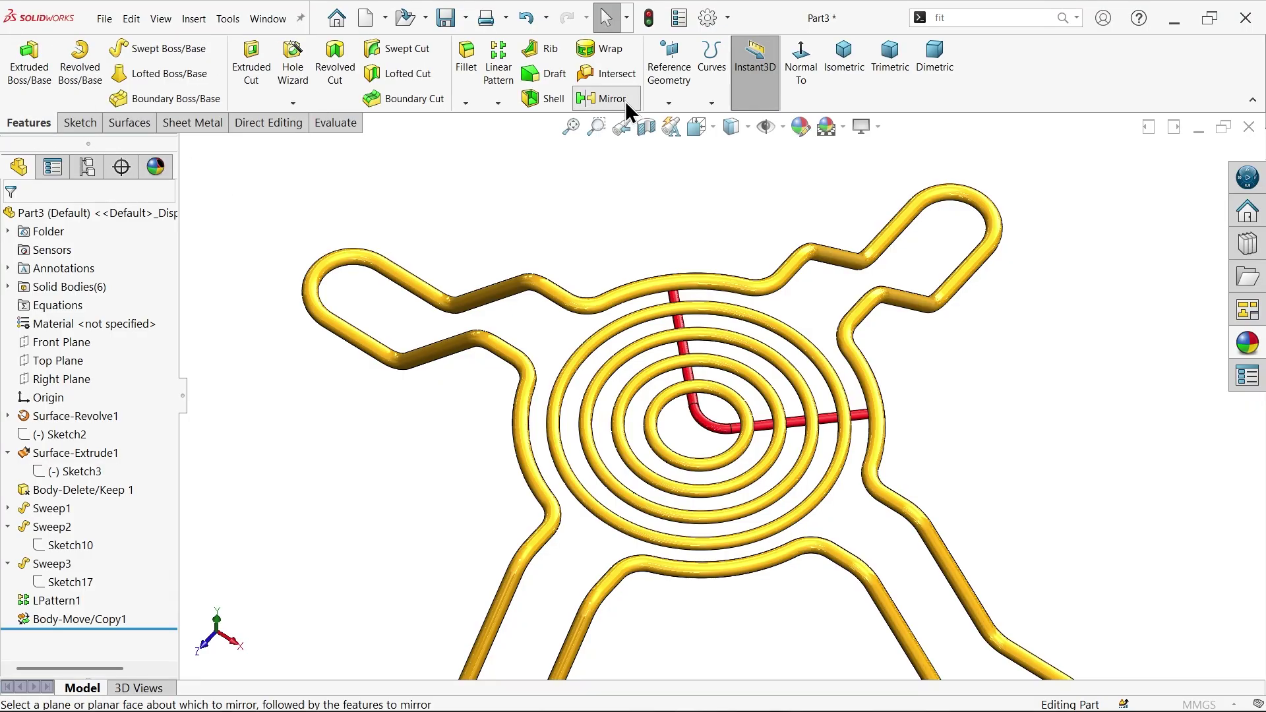
{"action": "left_click", "coordinate": [623, 100]}
{"action": "left_click", "coordinate": [184, 145]}
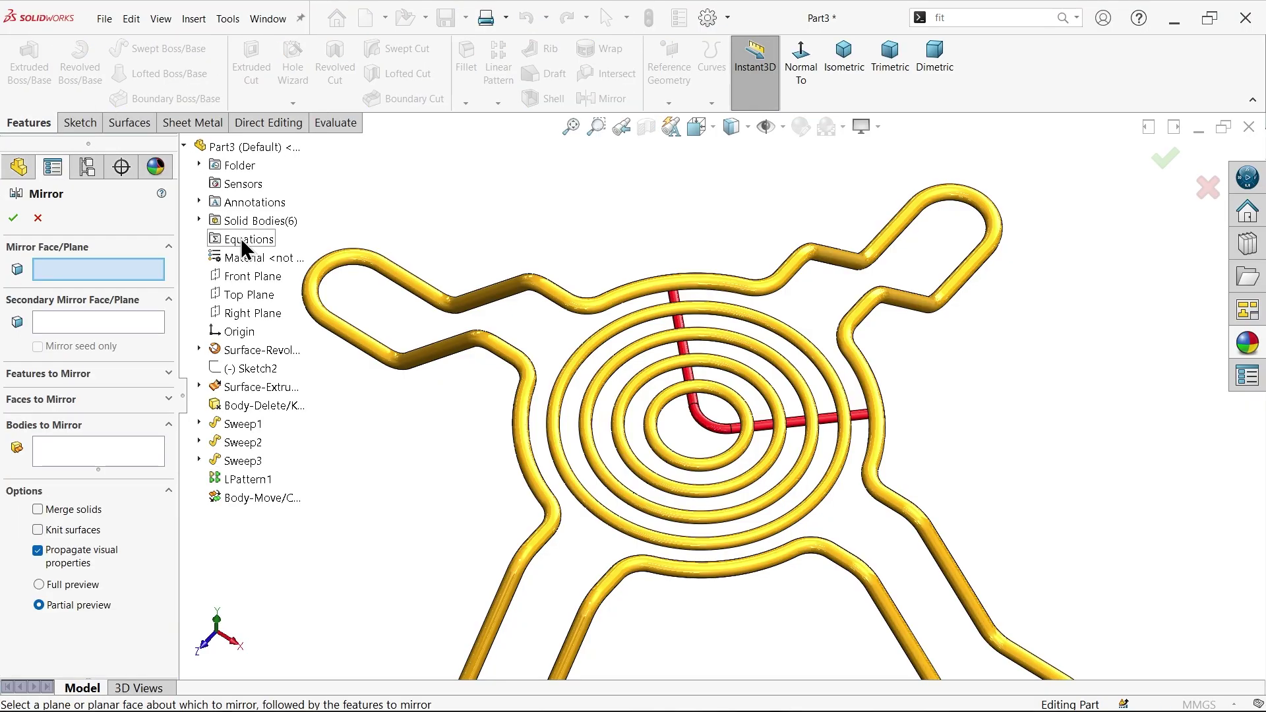
{"action": "left_click", "coordinate": [242, 276]}
{"action": "left_click", "coordinate": [72, 455]}
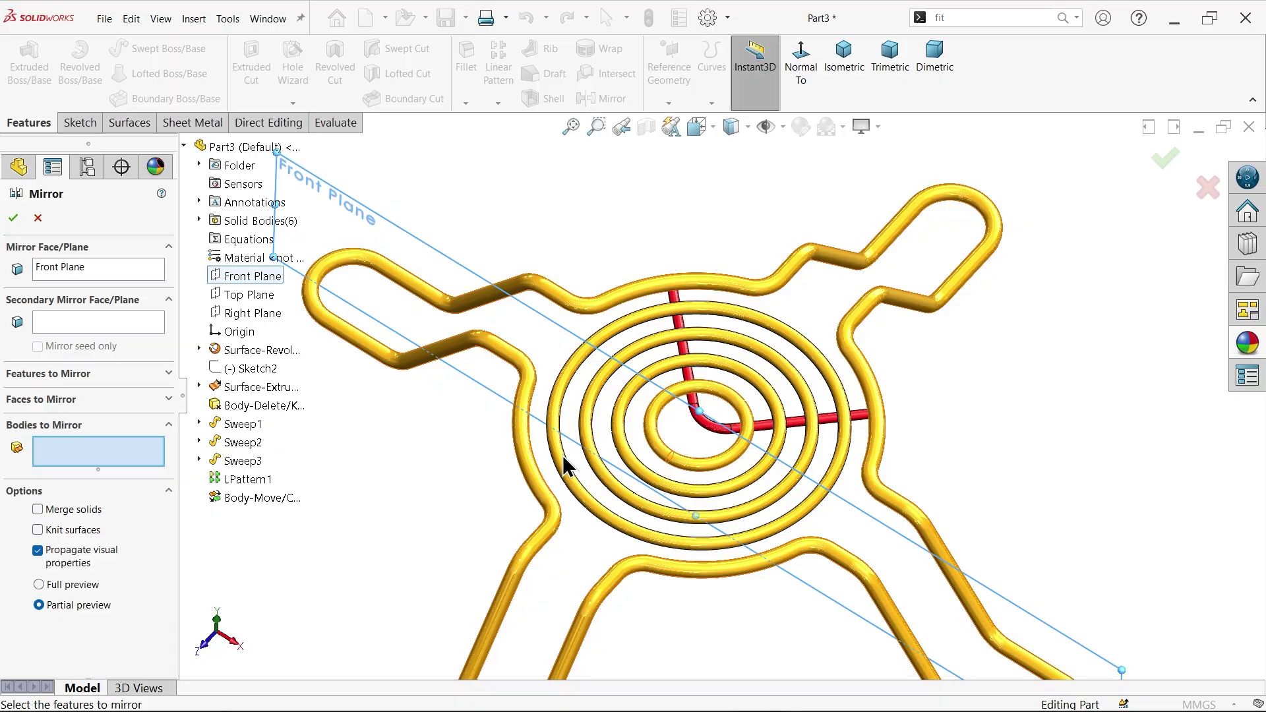
{"action": "left_click", "coordinate": [710, 425]}
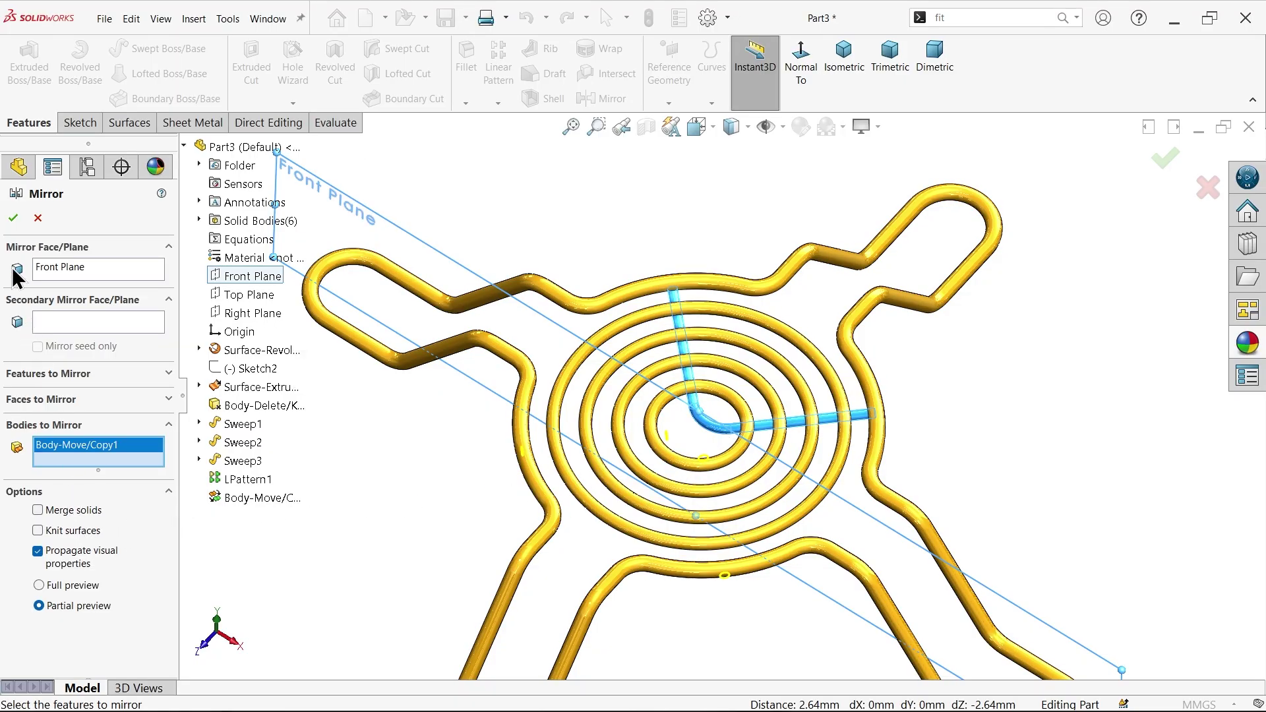
{"action": "left_click", "coordinate": [12, 218]}
{"action": "scroll", "coordinate": [770, 479], "scroll_direction": "down", "scroll_amount": 2}
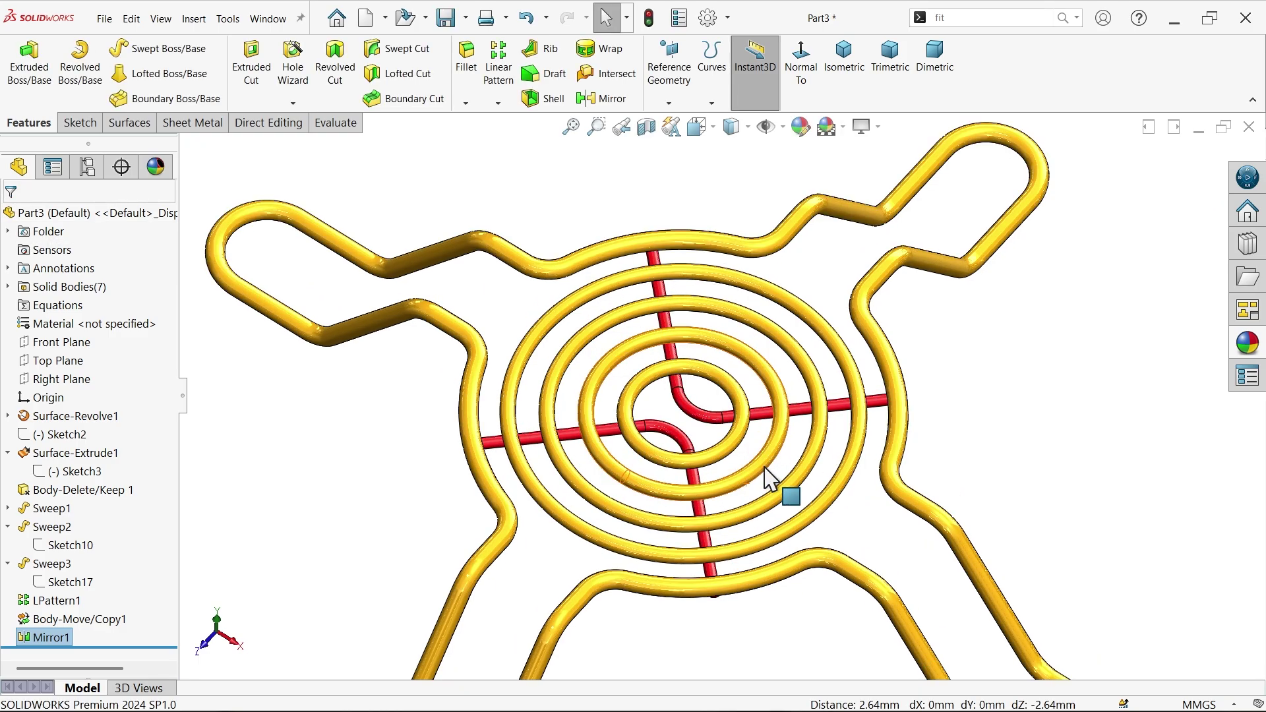
{"action": "middle_click_drag", "start_coordinate": [770, 479], "coordinate": [842, 378]}
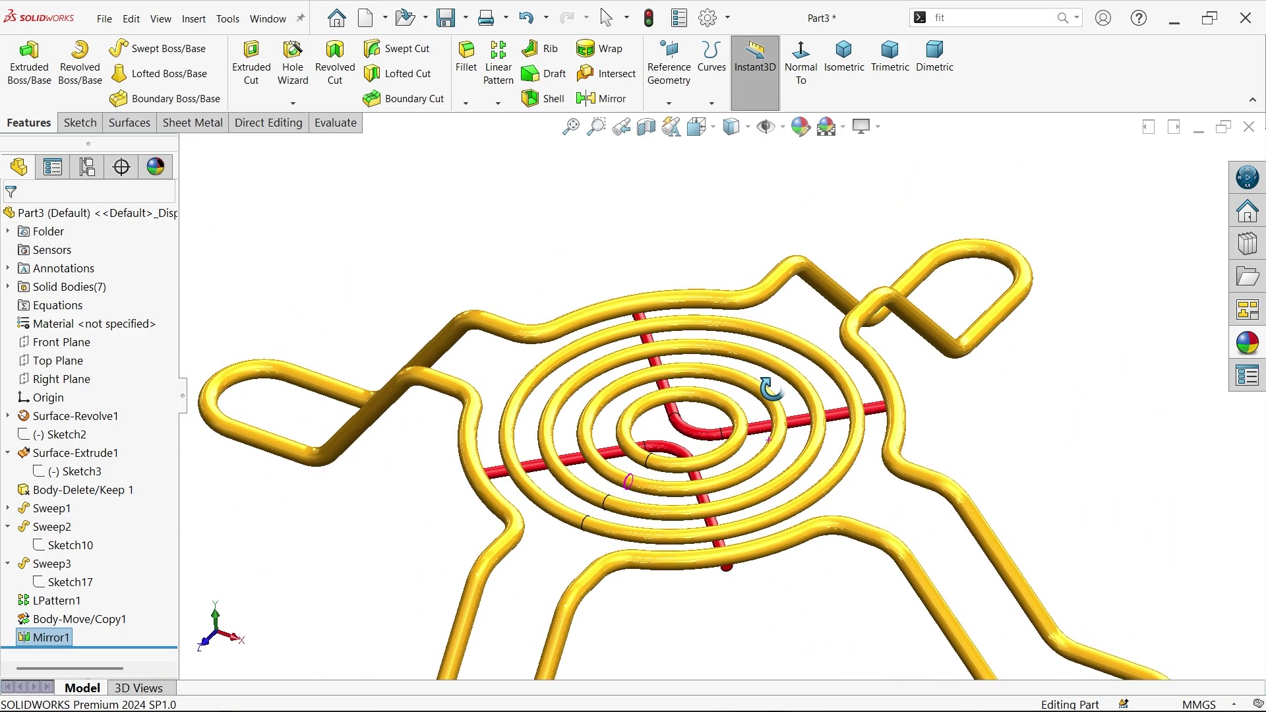
{"action": "left_click", "coordinate": [844, 66]}
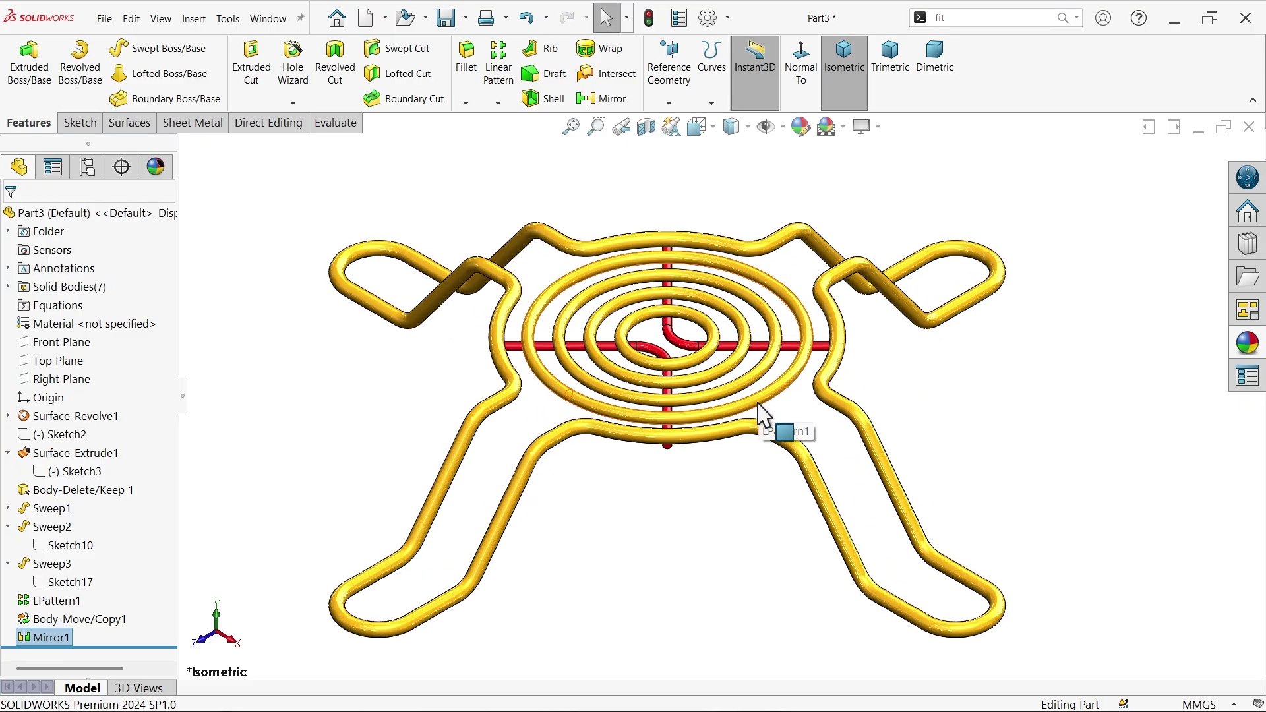